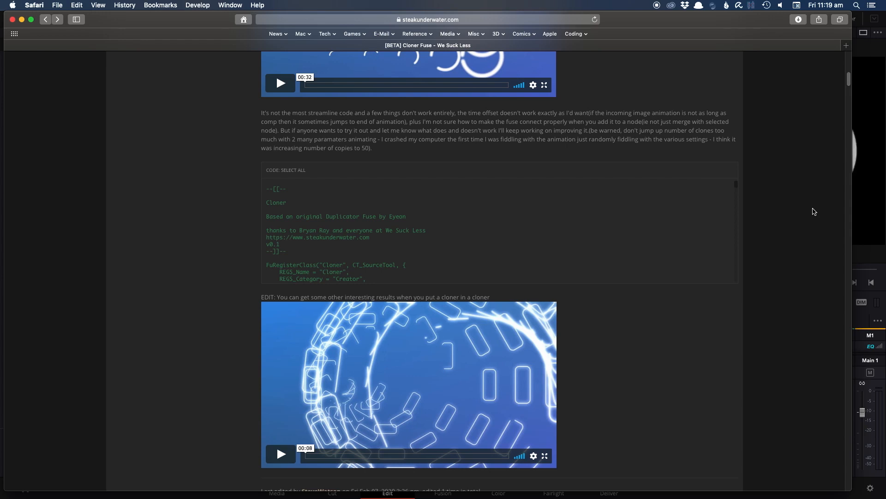
Read through the Cloner Fuse forum thread, from the first post's code and demo videos to the later version updates.
scroll(814, 217, "down", 5)
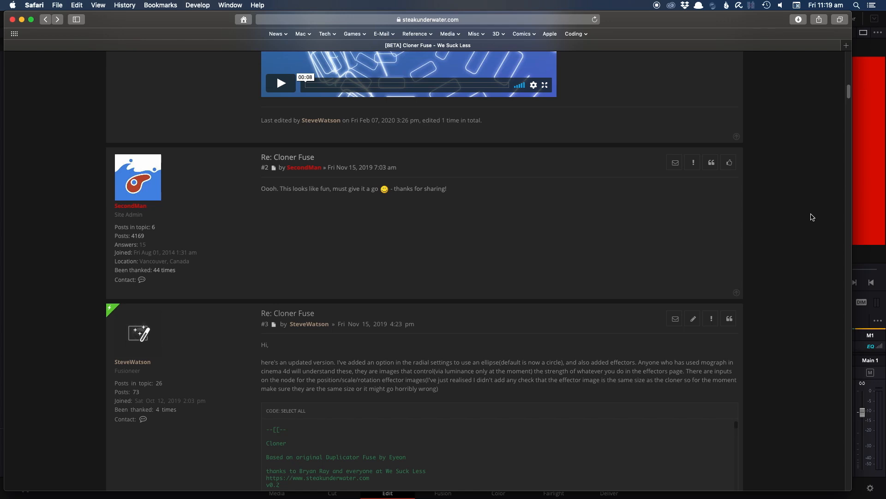
scroll(813, 217, "down", 6)
scroll(812, 218, "down", 20)
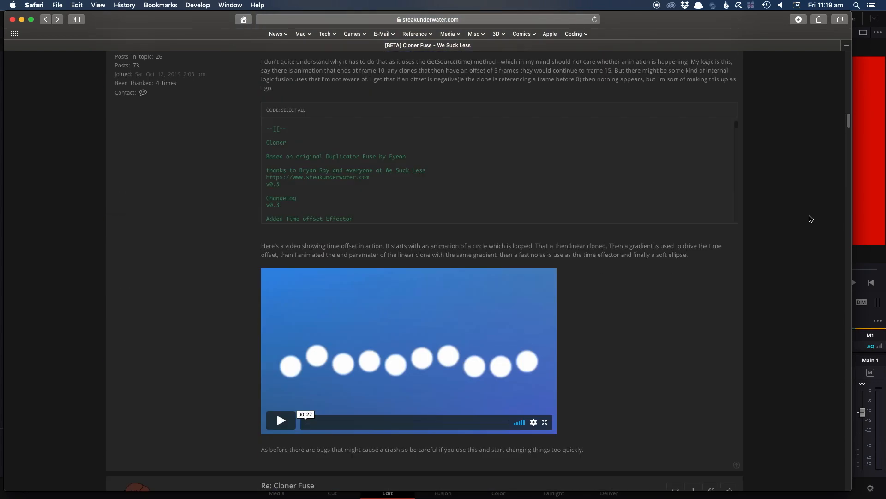
scroll(812, 219, "down", 20)
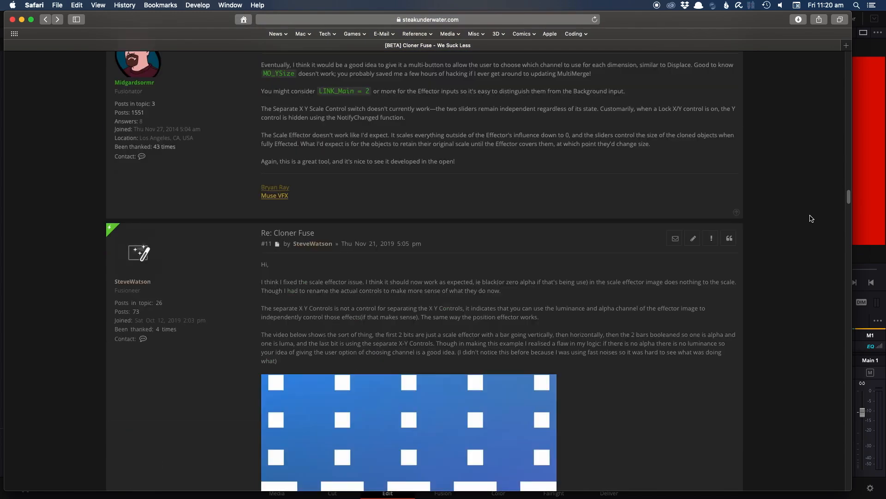
scroll(812, 218, "down", 20)
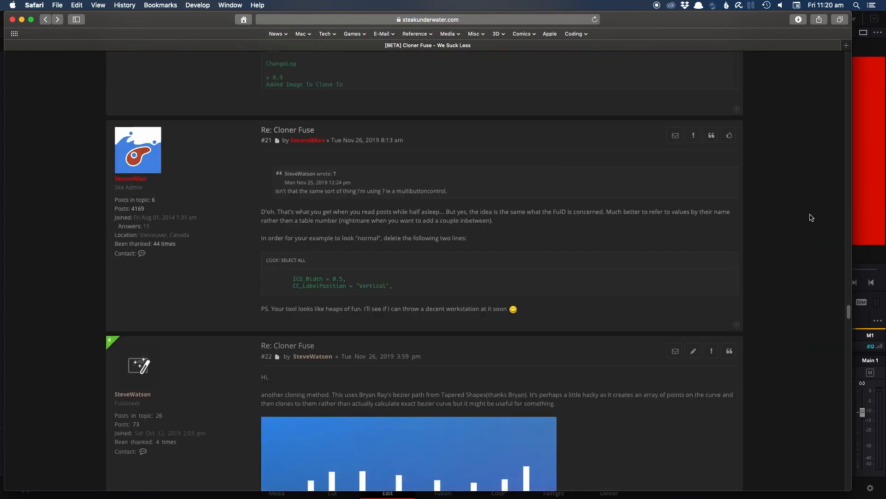
scroll(812, 217, "down", 20)
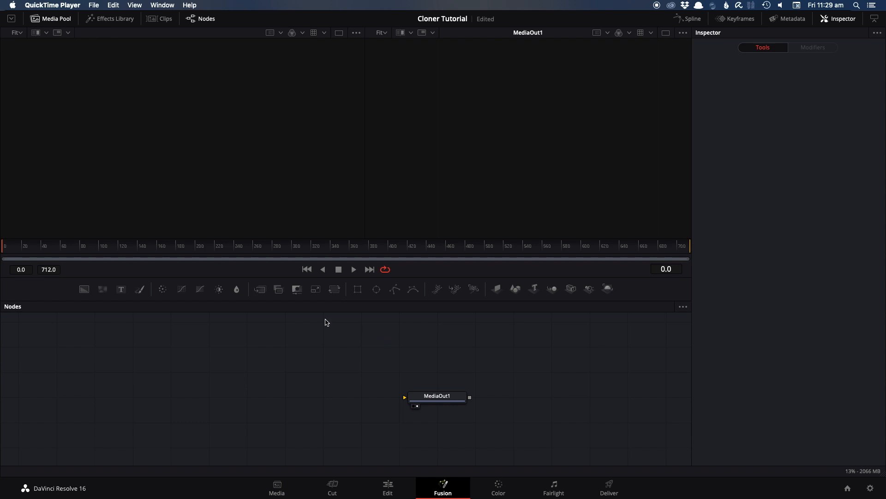
Switch to DaVinci Resolve's Fusion page and add a Cloner node from the Creator tools to the empty node graph.
right_click(319, 346)
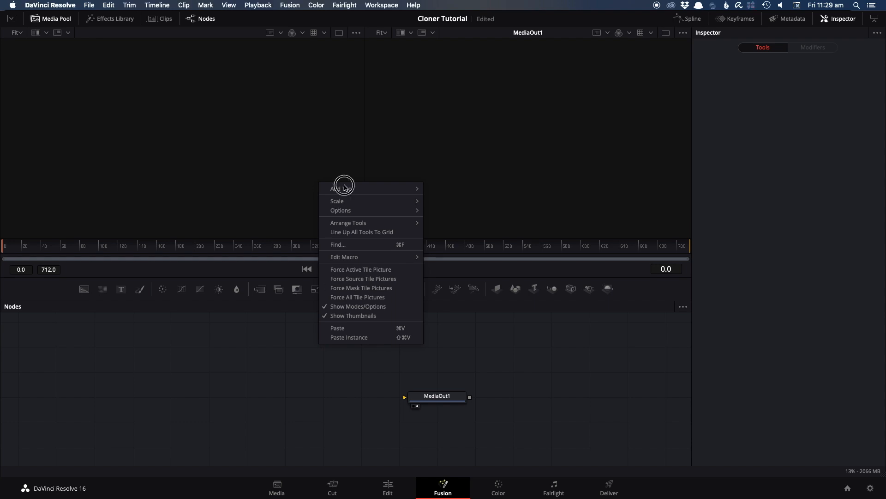
left_click(344, 188)
mouse_move(467, 178)
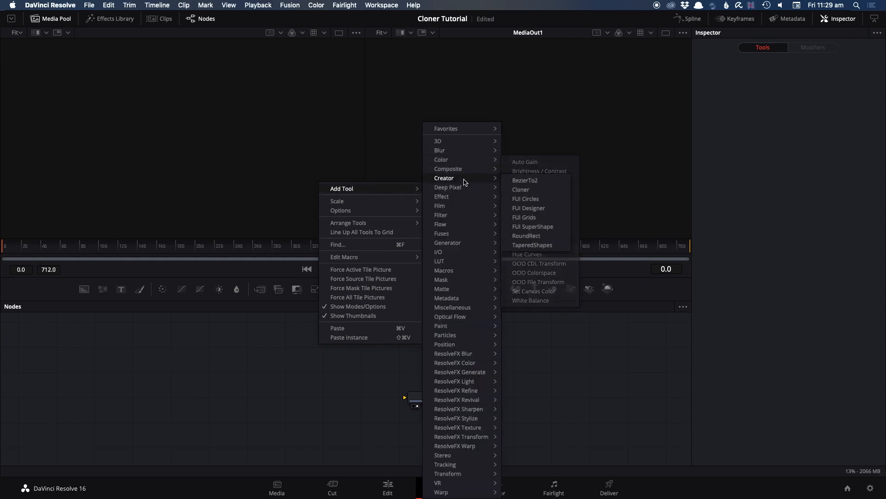
left_click(533, 194)
left_click(434, 344)
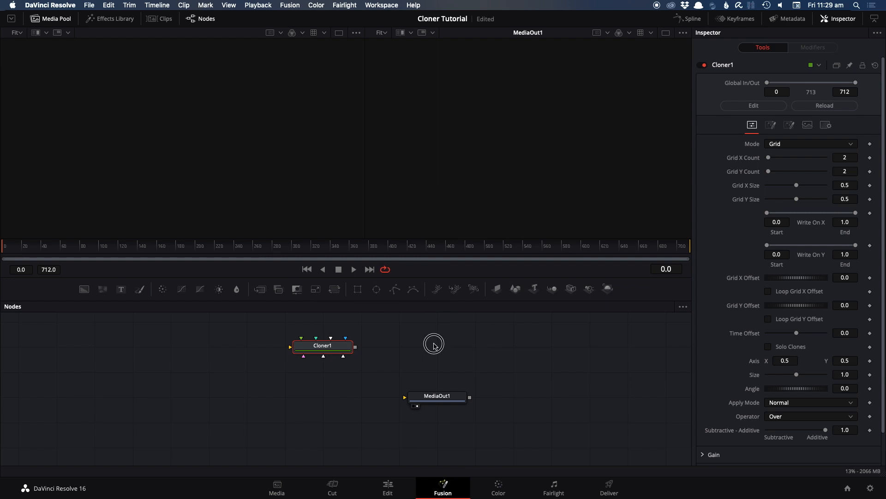
Add two more Cloner nodes, one from the effects library's Creator category and one by searching the tool list for "clo".
left_click(111, 18)
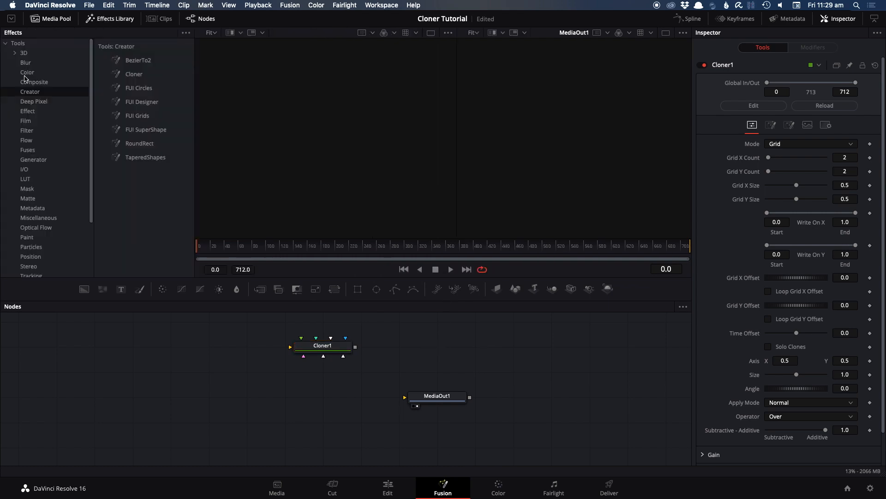
left_click_drag(129, 80, 213, 382)
key("shift+space")
type("c")
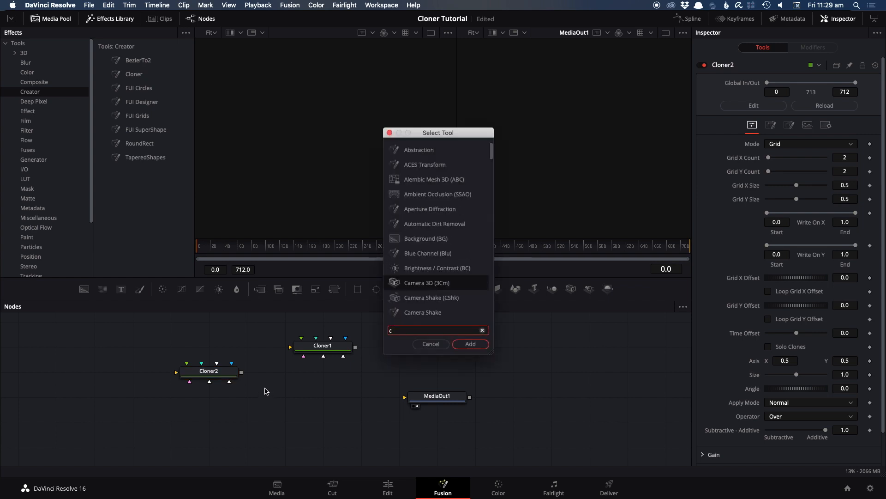
type("lo")
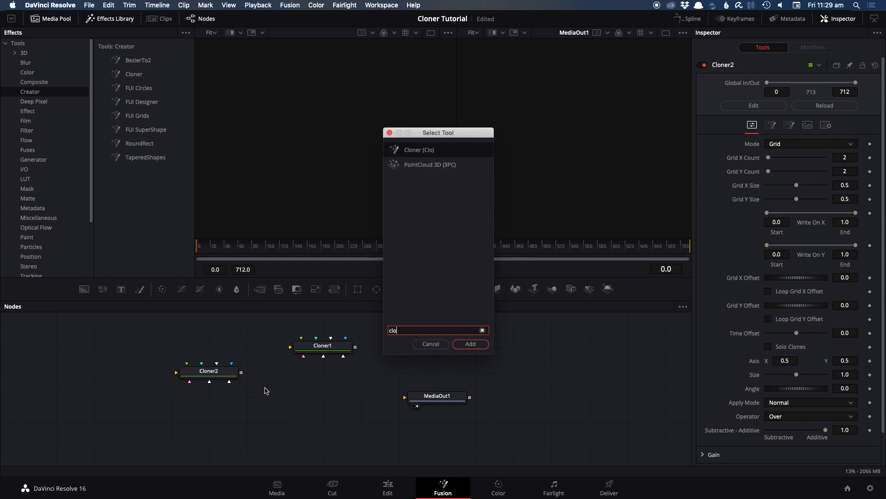
left_click(471, 344)
Delete the demonstration Cloner nodes and hide the effects library.
left_click_drag(176, 336, 300, 404)
key("Delete")
left_click(108, 20)
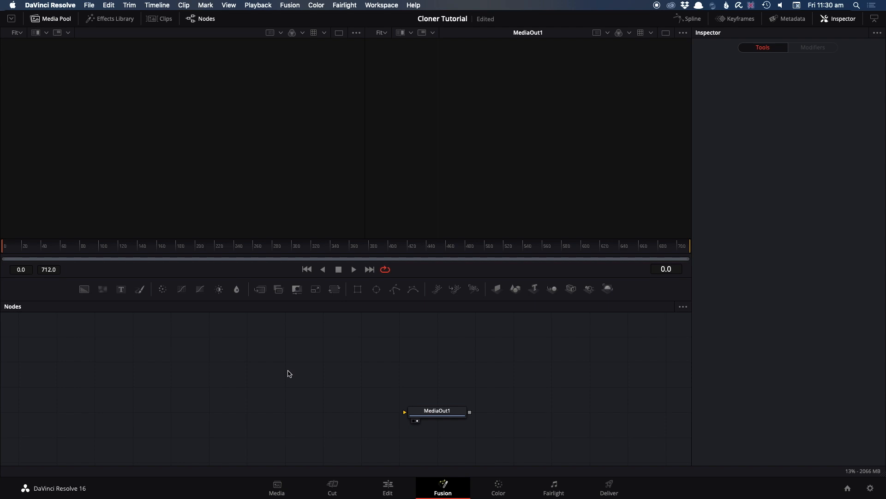
Add a Background node to the node graph and make its solid color white.
key("shift+space")
type("back")
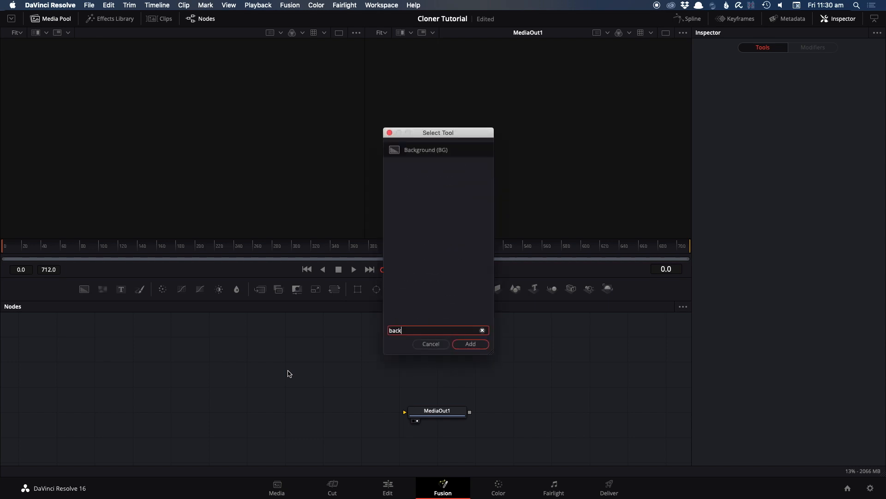
key("Return")
left_click(766, 166)
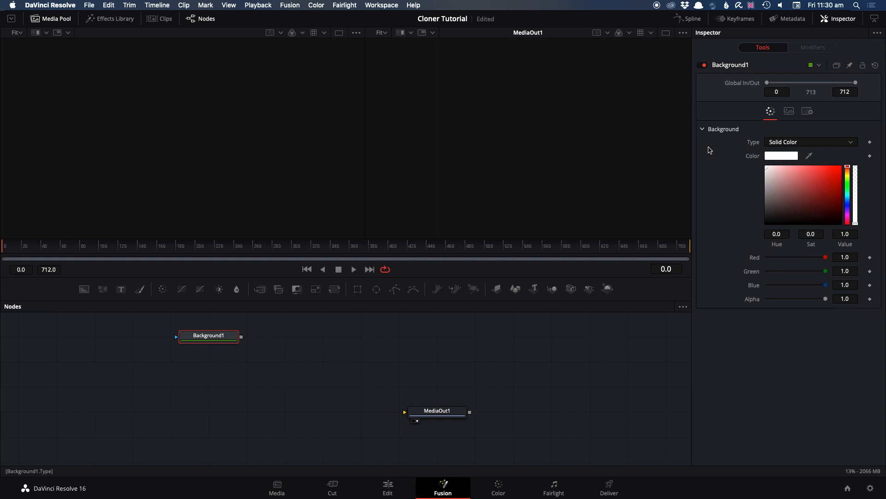
Turn off Auto Resolution for the Background node and set its image size to 100 by 100.
left_click(793, 112)
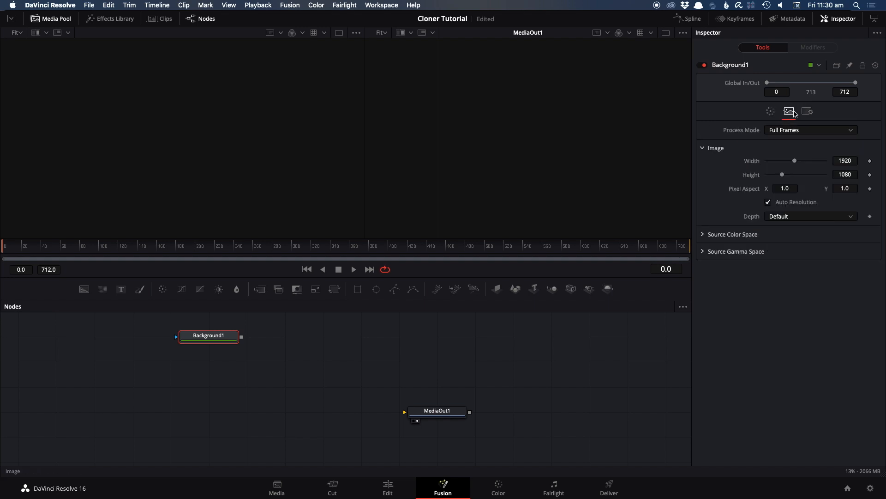
left_click(793, 203)
left_click(856, 160)
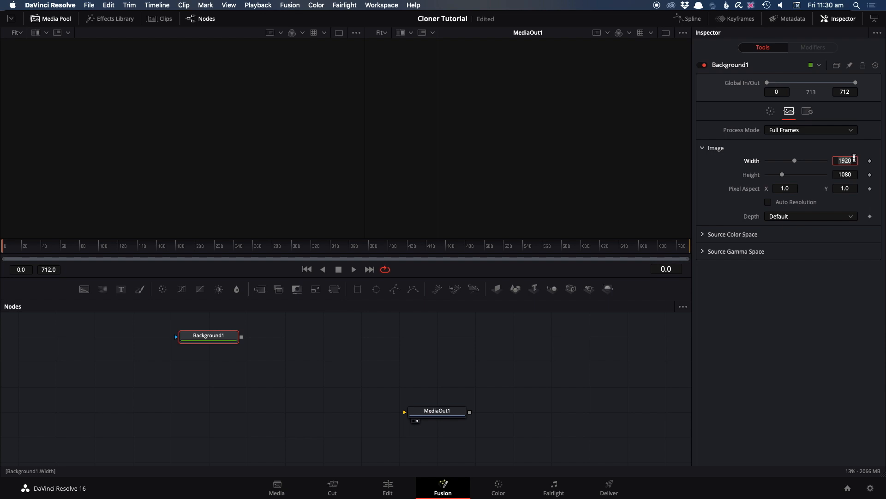
type("100")
key("Tab")
type("10")
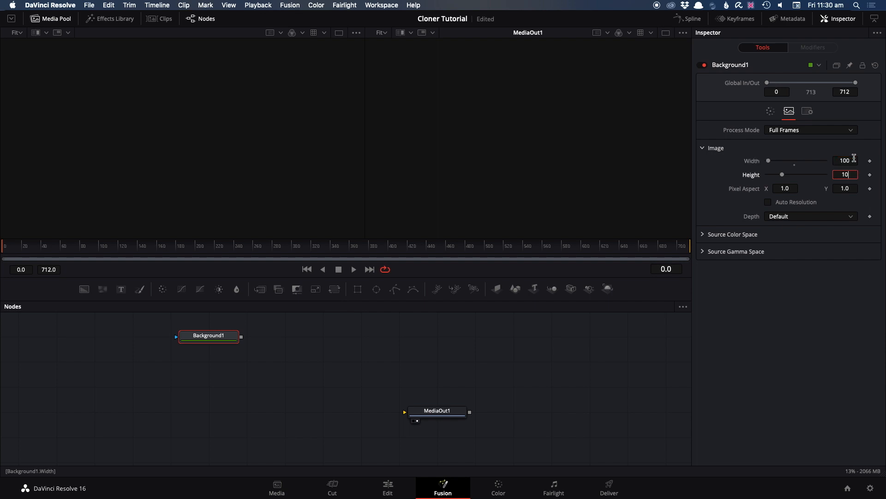
key("Tab")
Show the Background node in the first viewer and move the node slightly lower in the graph.
left_click(234, 335)
key("1")
scroll(240, 156, "down", 1)
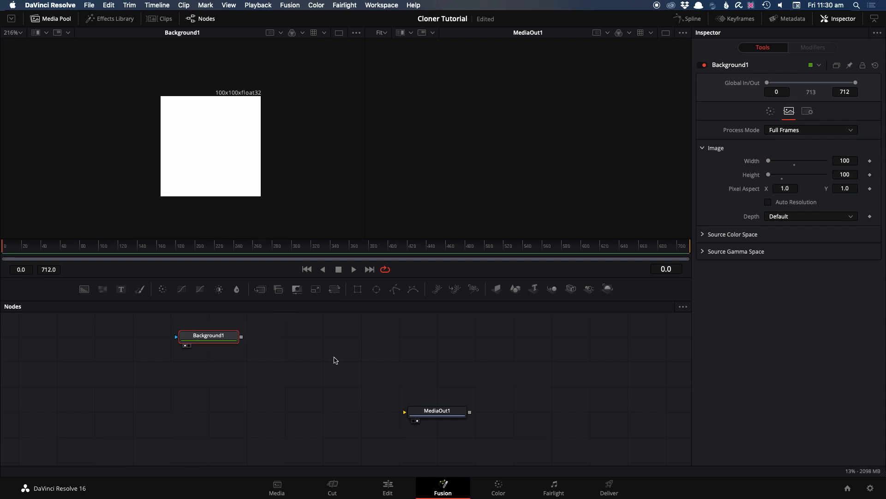
left_click_drag(224, 338, 224, 363)
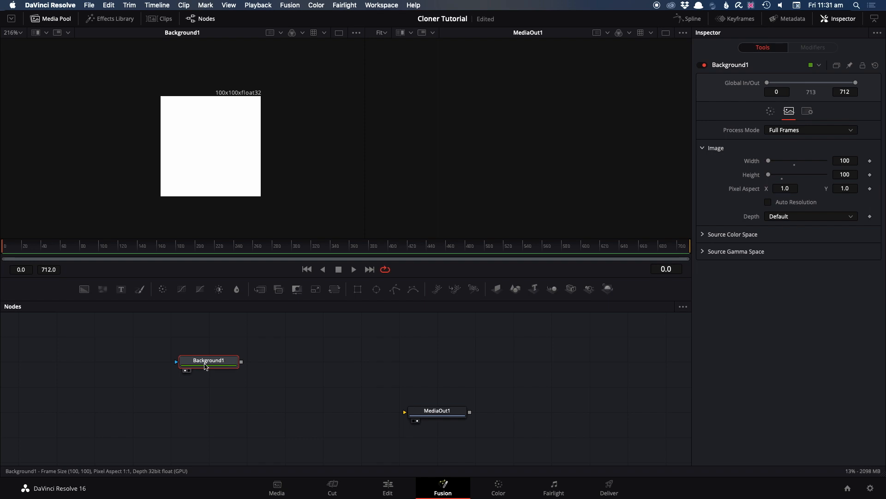
Try to add a Cloner while the Background node is selected, and remove the resulting Cloner and Merge nodes.
key("shift+space")
type("clo")
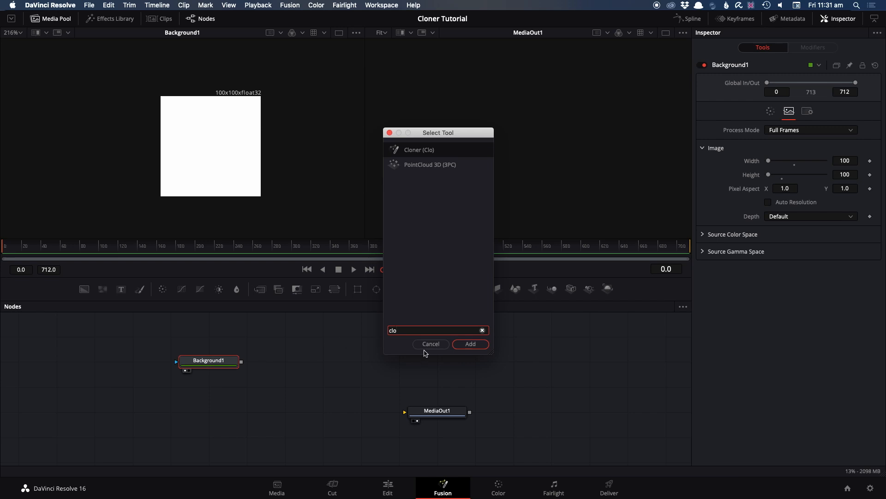
left_click(462, 347)
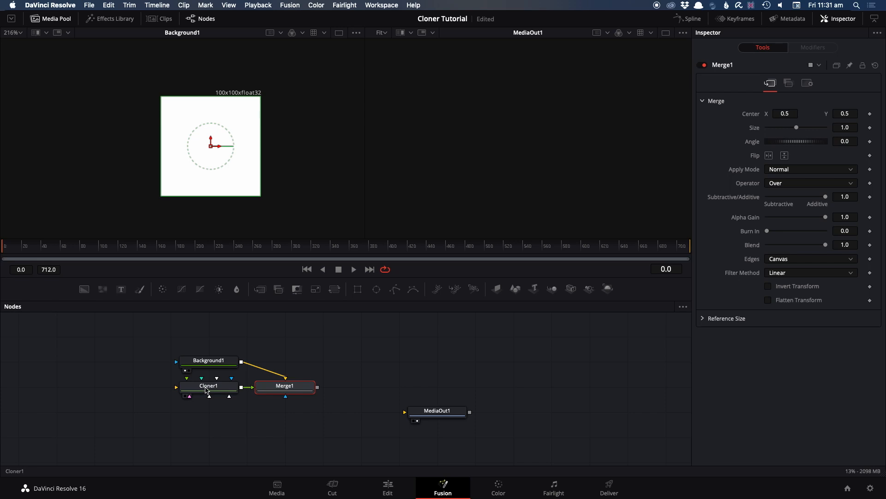
left_click_drag(206, 390, 206, 415)
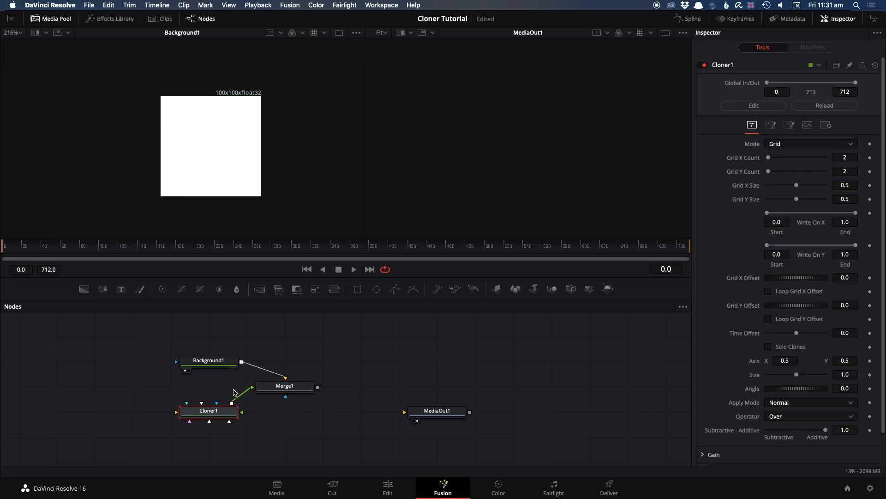
left_click_drag(202, 388, 290, 430)
key("Delete")
Add an unconnected Cloner node beside the Background, feed the Background into its main input, and show it in the second viewer.
left_click(283, 369)
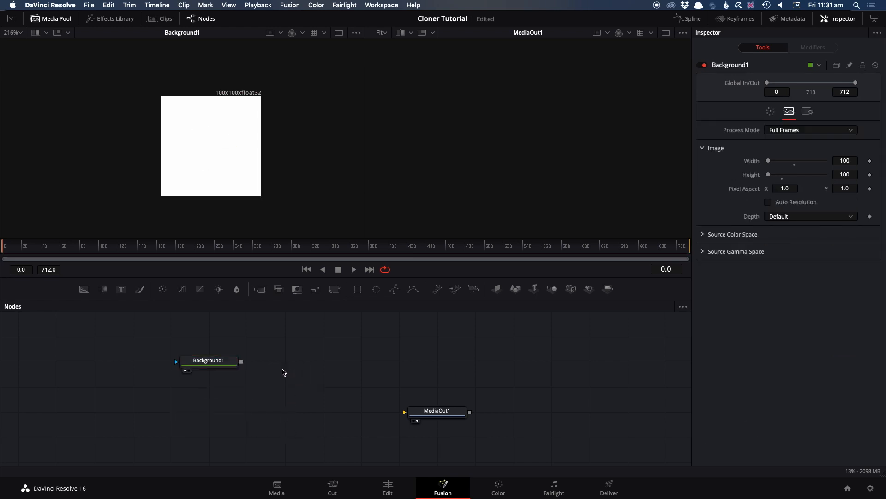
key("shift+space")
type("clo")
left_click(471, 343)
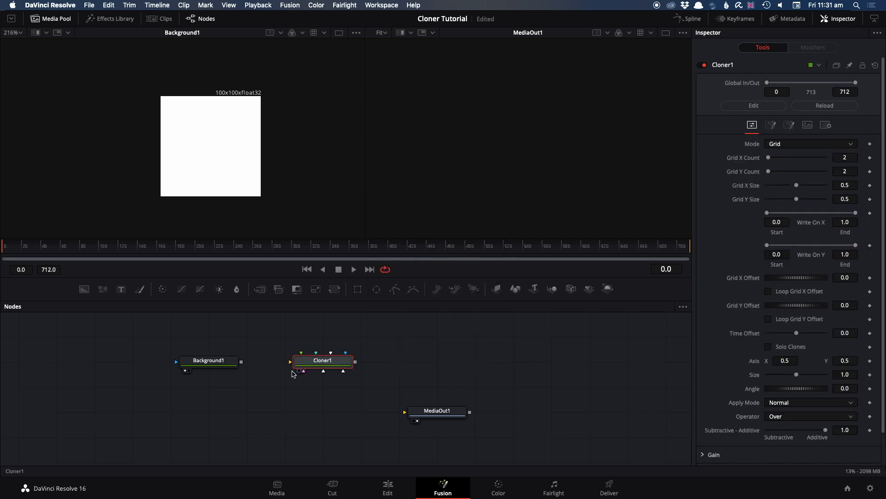
left_click_drag(241, 362, 338, 363)
key("2")
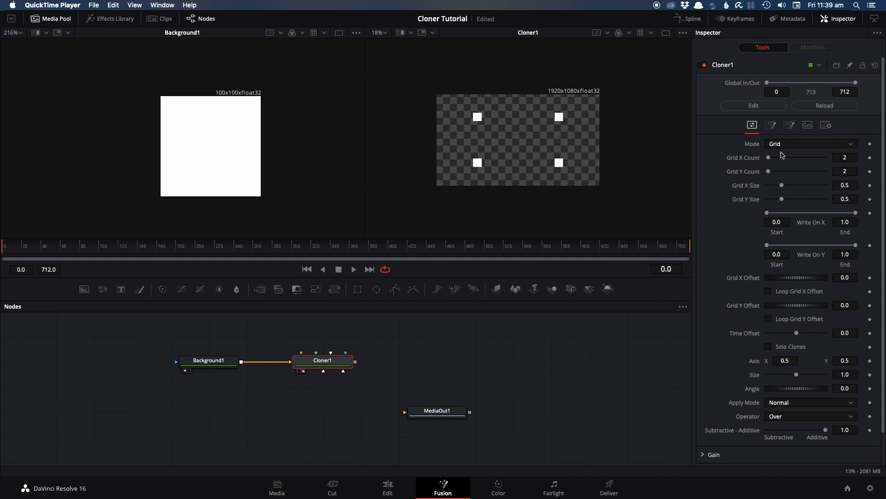
Set the Cloner's Grid X Count to 4 and Grid Y Count to 5.
left_click_drag(769, 159, 772, 174)
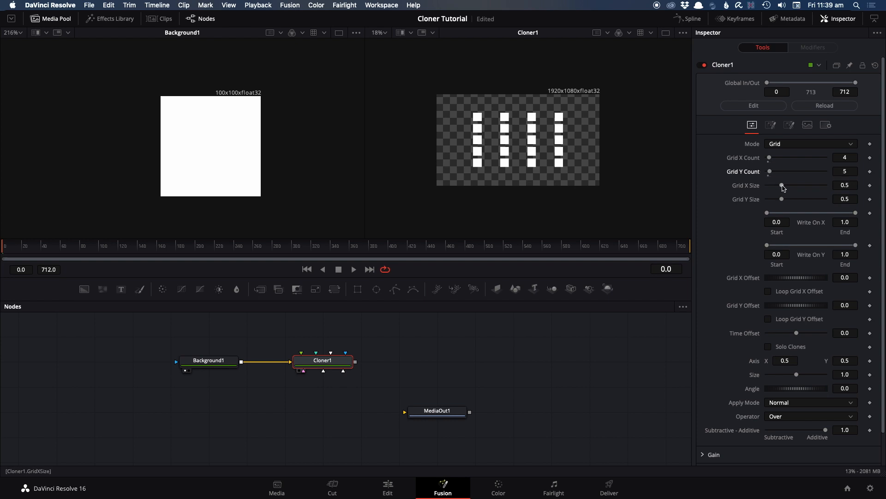
Switch the Cloner to Linear mode with 8 clones and move Point 2 to about X 0.82, Y 0.57.
left_click(789, 145)
left_click(785, 158)
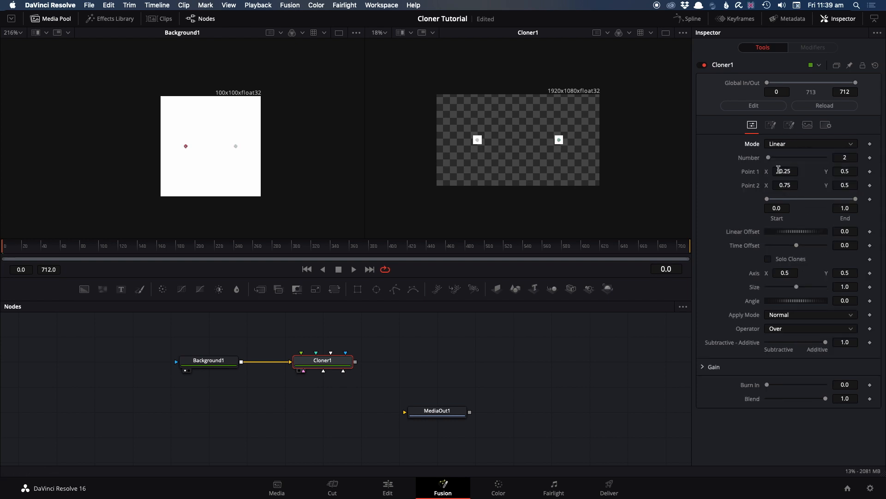
left_click_drag(769, 157, 777, 159)
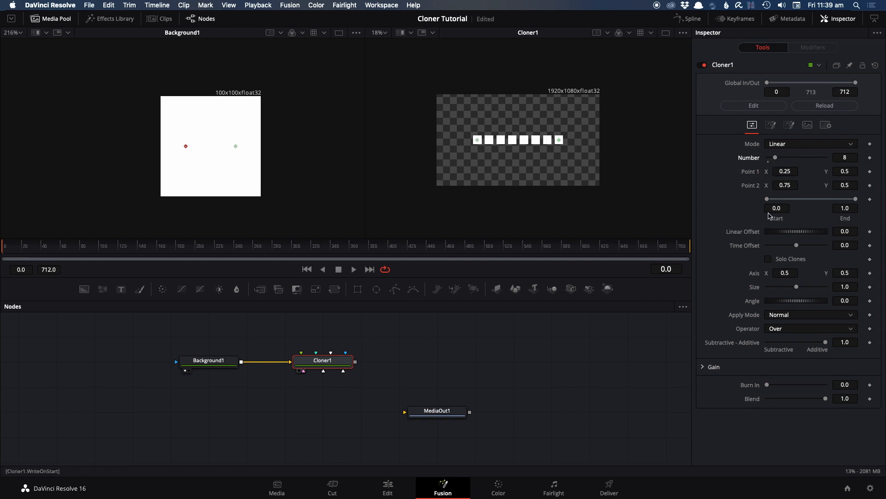
mouse_move(559, 139)
left_mouse_down()
mouse_move(574, 115)
mouse_move(570, 155)
mouse_move(535, 97)
mouse_move(587, 166)
mouse_move(577, 124)
mouse_move(571, 135)
left_mouse_up()
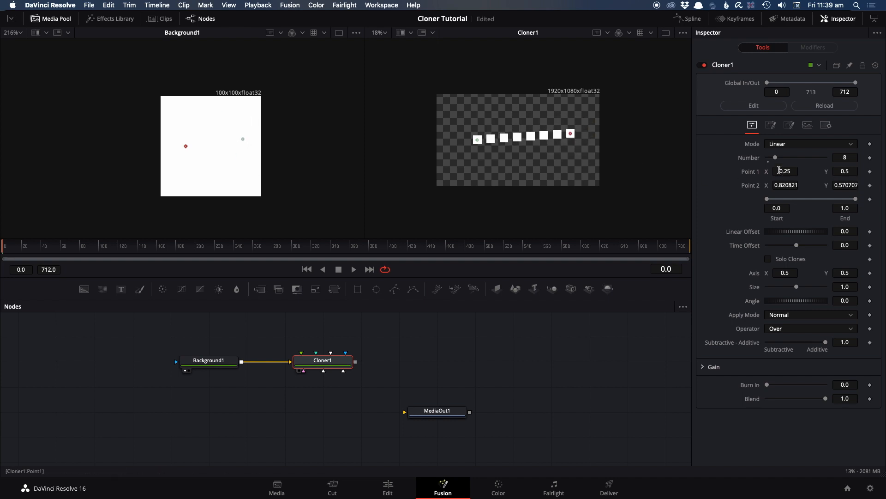
Change the Cloner's mode to Radial.
left_click(779, 143)
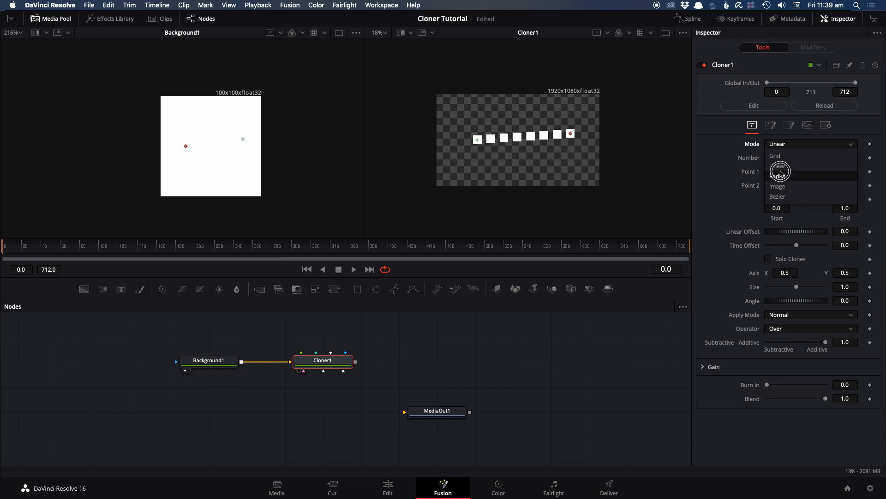
left_click(778, 173)
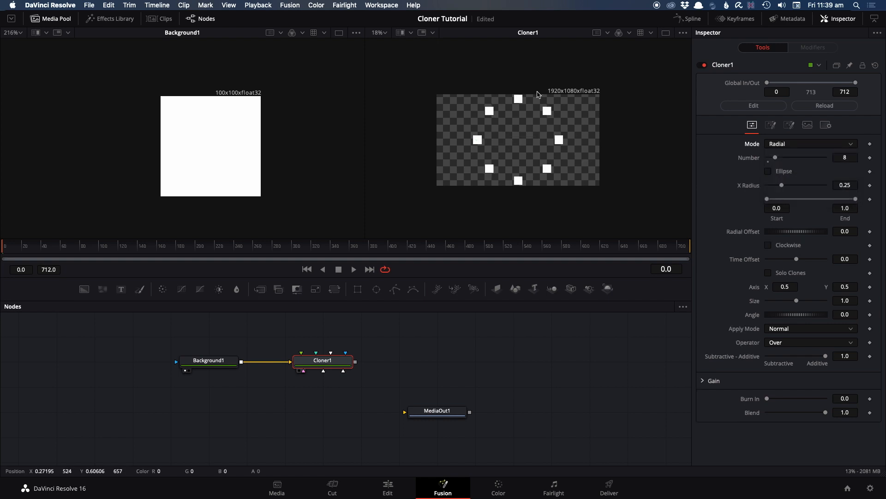
Switch the Cloner to Bezier mode and reshape the curve, placing Handle 2 near 1.01, 0.07 and Handle 1 near 0.17, 1.02.
left_click(813, 145)
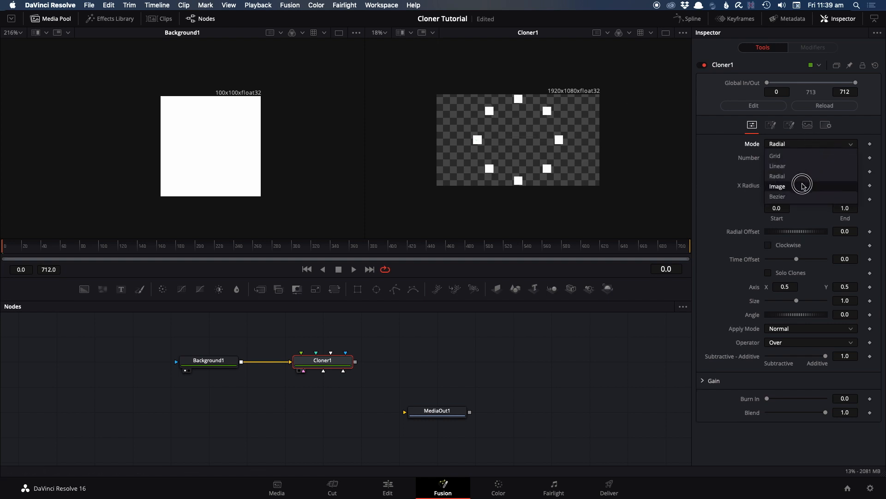
left_click(802, 196)
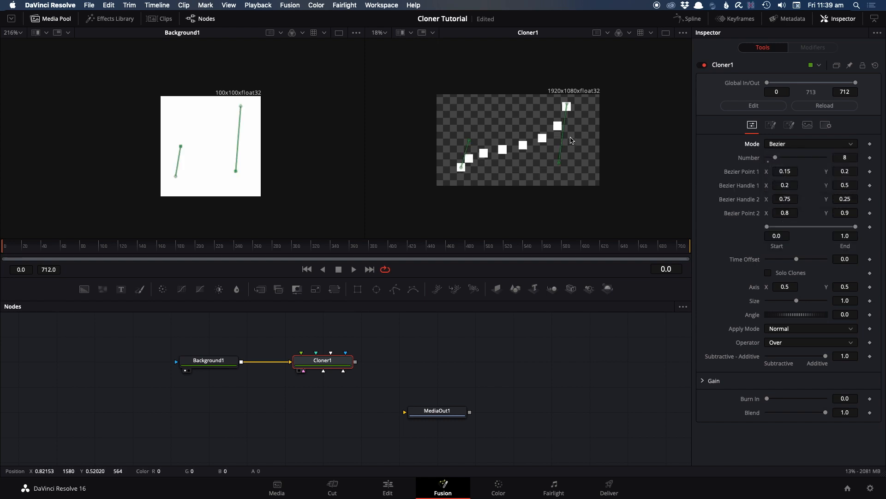
left_click_drag(560, 162, 602, 180)
left_click_drag(469, 140, 464, 93)
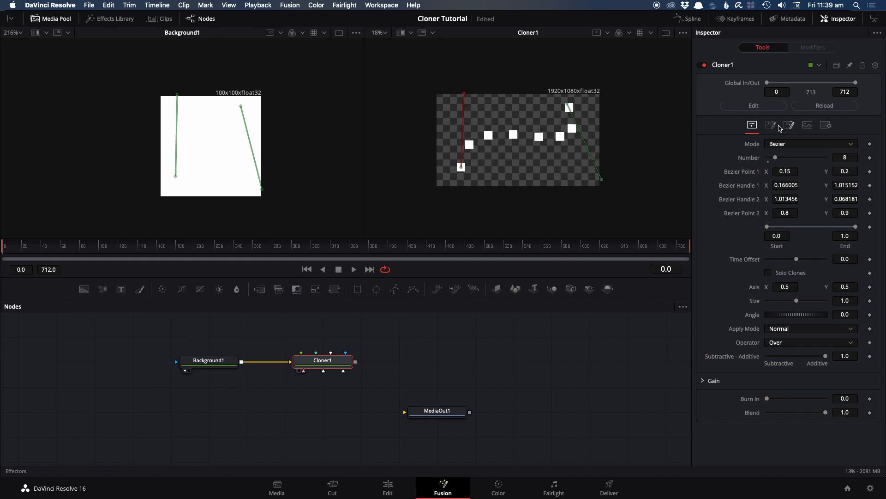
Switch the Cloner to Grid mode and set Grid X Size to about 0.866 and Grid Y Size to about 0.756.
left_click(793, 149)
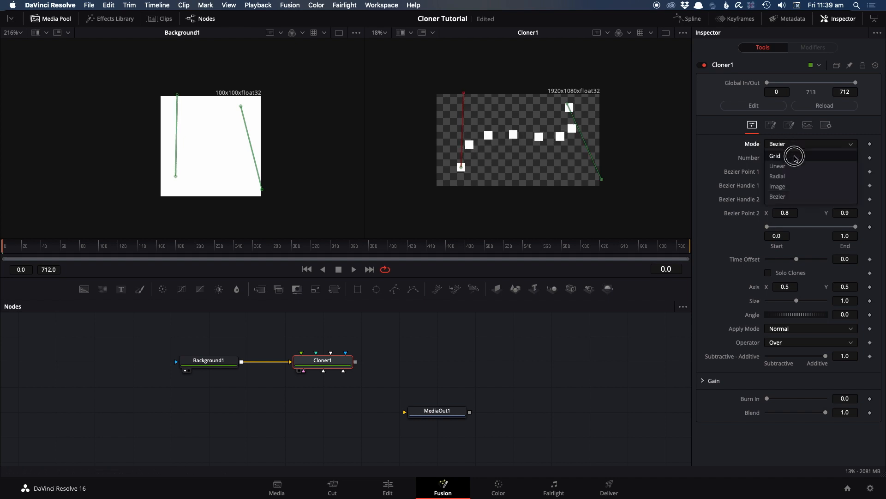
left_click(795, 157)
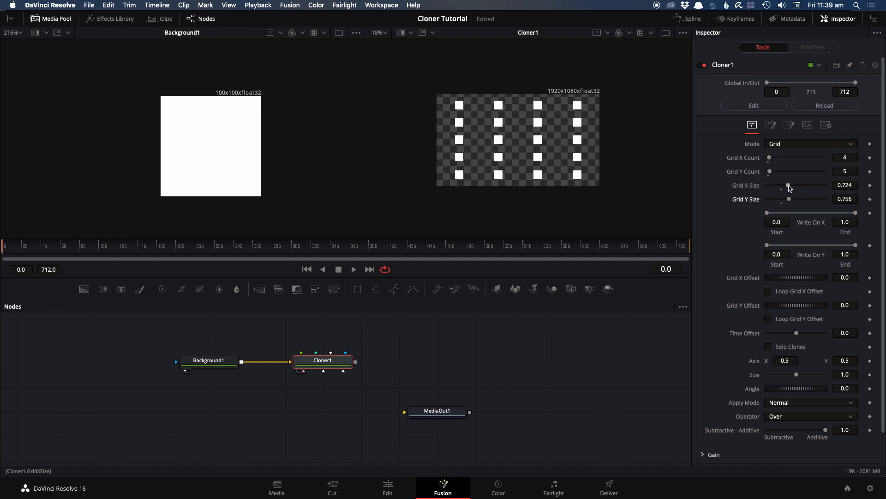
left_click_drag(789, 186, 794, 188)
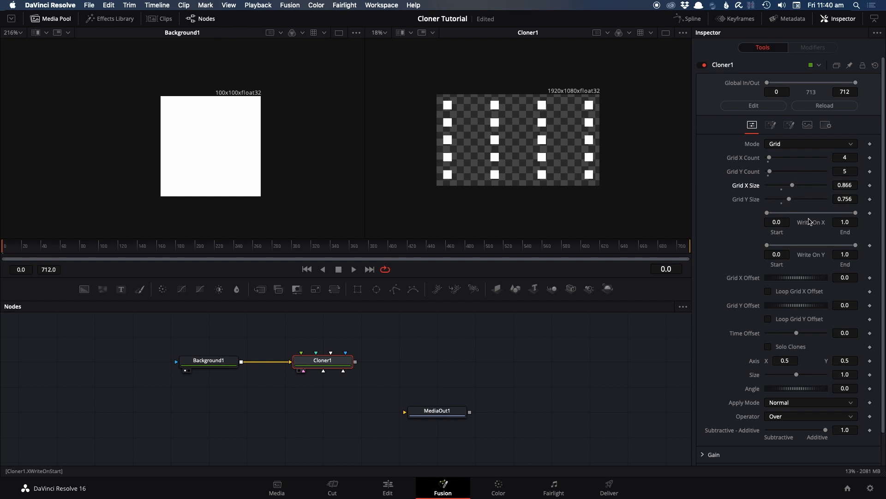
Try out both ends of the Write On X and Write On Y ranges and restore each to 0.0–1.0.
mouse_move(855, 213)
left_mouse_down()
mouse_move(745, 218)
mouse_move(878, 220)
left_mouse_up()
mouse_move(776, 215)
left_mouse_down()
mouse_move(768, 213)
mouse_move(843, 217)
mouse_move(799, 203)
mouse_move(762, 205)
left_mouse_up()
mouse_move(855, 246)
left_mouse_down()
mouse_move(742, 242)
mouse_move(879, 241)
left_mouse_up()
mouse_move(767, 245)
left_mouse_down()
mouse_move(851, 244)
mouse_move(755, 231)
mouse_move(719, 239)
left_mouse_up()
Try a Grid X Offset of about -0.362 and Grid Y Offset of about 0.254, and reset both to 0.0.
mouse_move(786, 281)
left_mouse_down()
mouse_move(799, 280)
mouse_move(774, 279)
mouse_move(792, 305)
left_mouse_up()
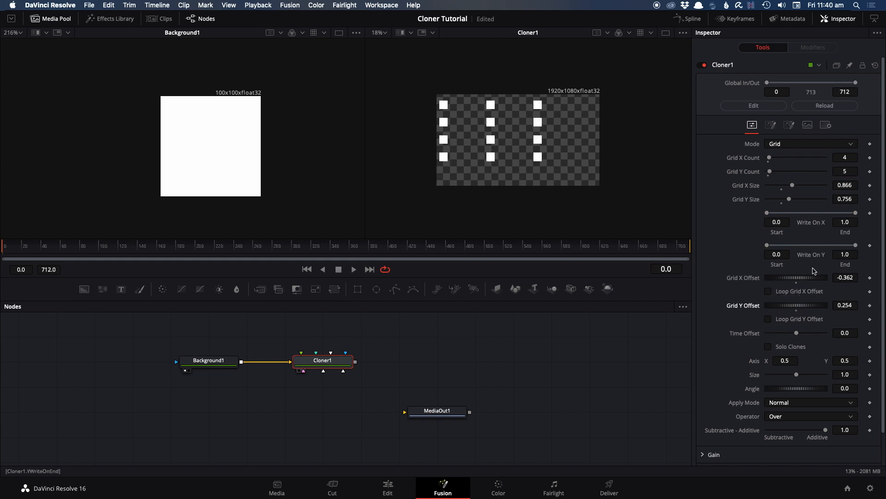
double_click(792, 278)
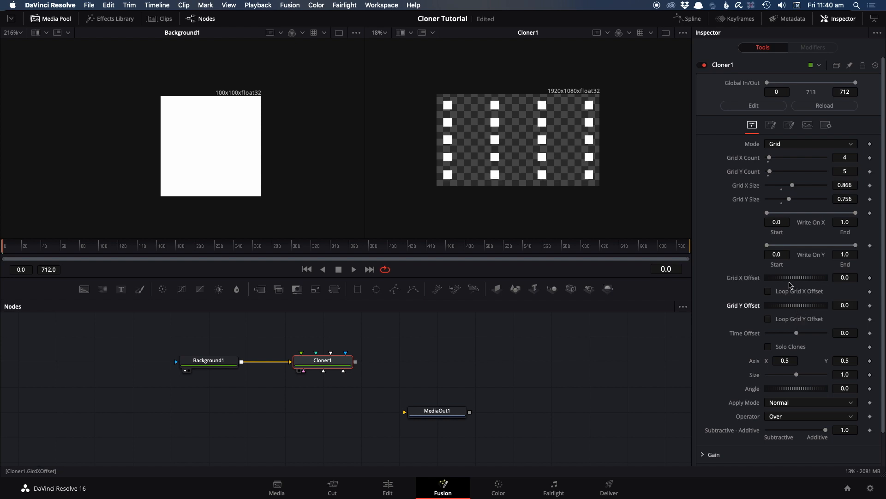
Turn on Loop Grid X Offset and move Grid X Offset to about 1.957.
mouse_move(786, 277)
left_mouse_down()
mouse_move(796, 277)
mouse_move(774, 279)
mouse_move(786, 282)
left_mouse_up()
left_click(769, 291)
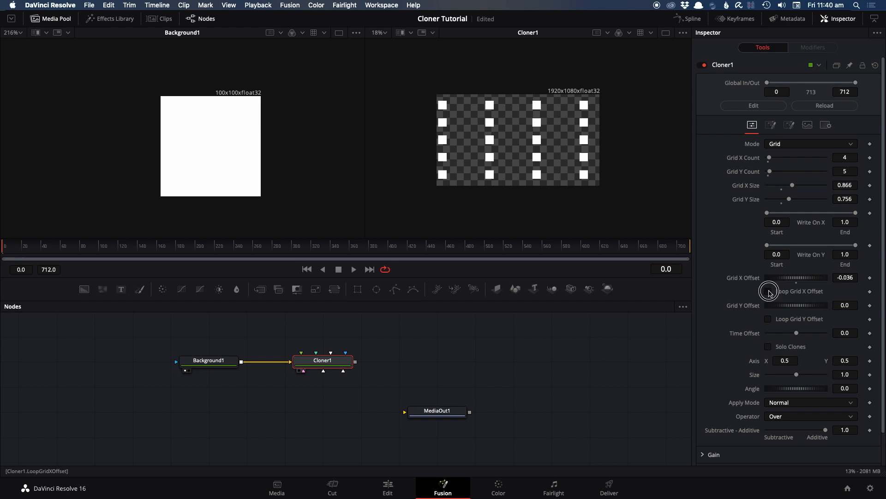
left_click_drag(775, 278, 809, 283)
scroll(640, 141, "down", 2)
scroll(591, 140, "up", 2)
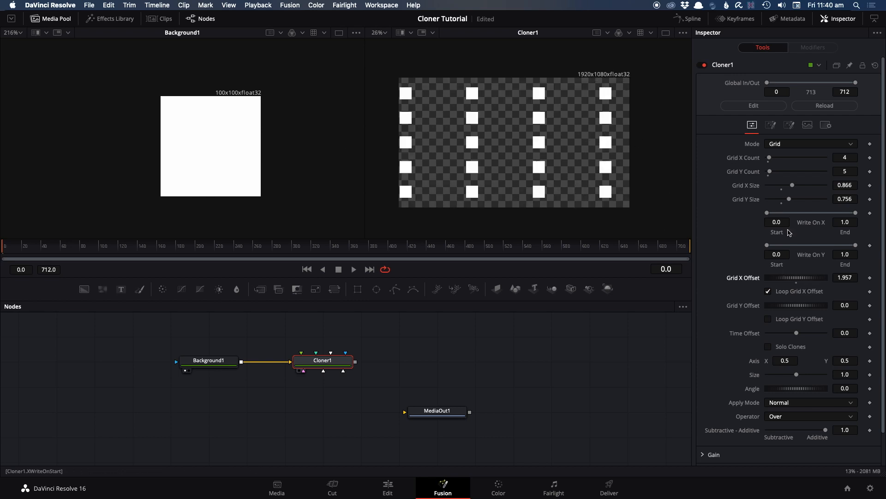
Try a Write On X Start of about 0.578 with the looping offset, and restore the range, offset and loop option to their defaults.
left_click_drag(766, 215, 815, 222)
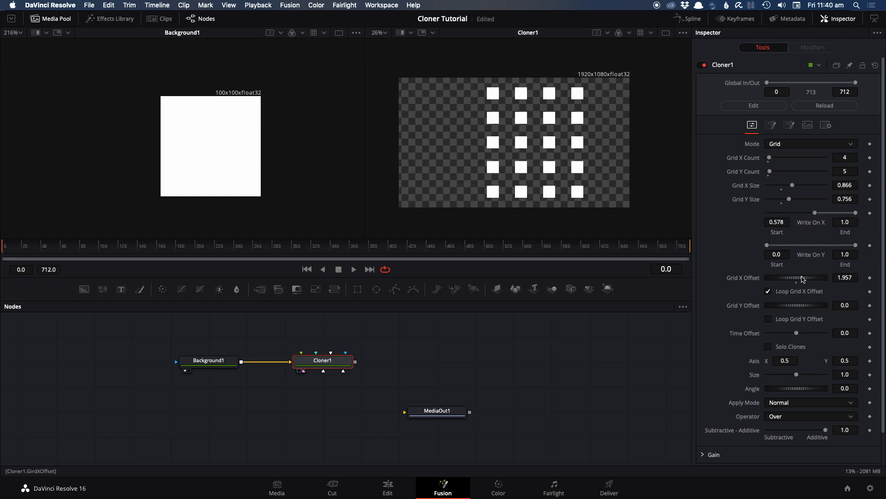
mouse_move(795, 278)
left_mouse_down()
mouse_move(819, 279)
mouse_move(755, 272)
left_mouse_up()
left_click_drag(815, 213, 746, 204)
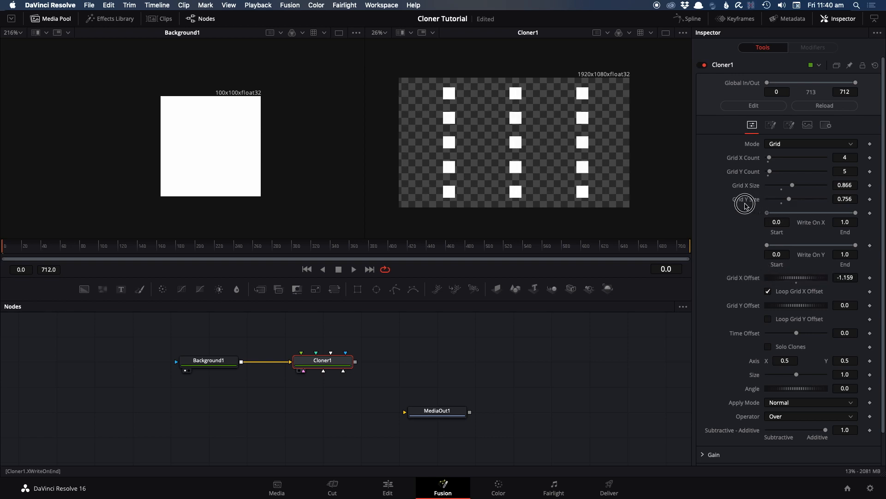
double_click(795, 278)
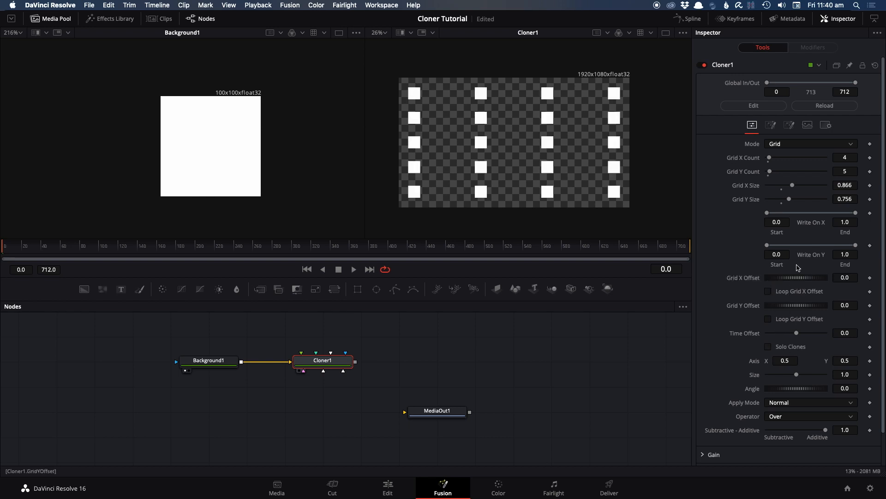
Switch the Cloner to Linear mode with 9 clones and move Point 2 to about X 0.90, Y 0.71.
left_click(773, 146)
left_click(780, 168)
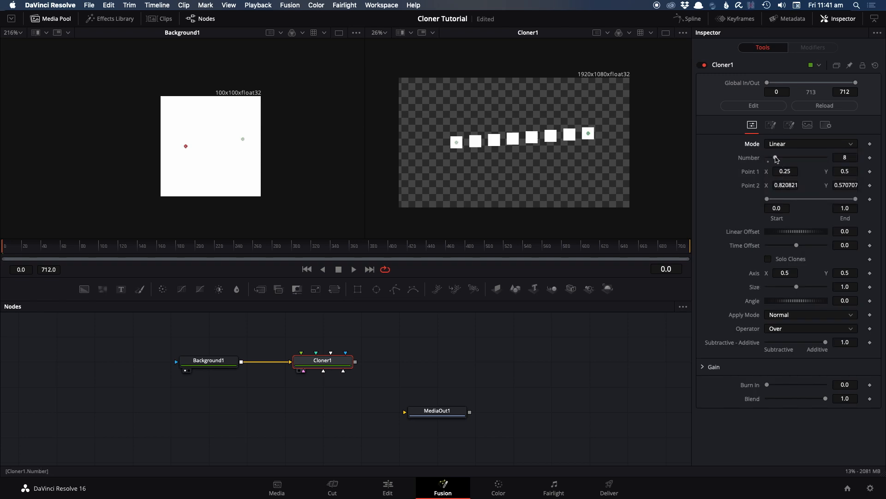
left_click_drag(776, 158, 778, 158)
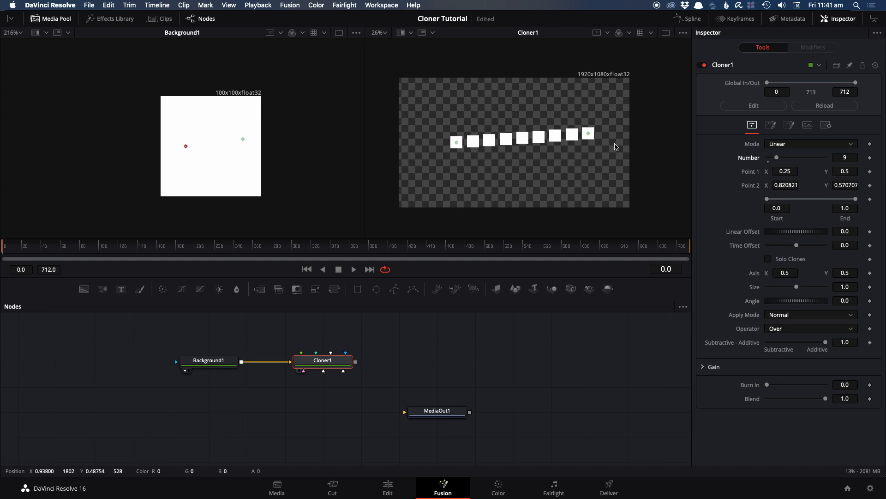
mouse_move(588, 134)
left_mouse_down()
mouse_move(616, 147)
mouse_move(607, 115)
left_mouse_up()
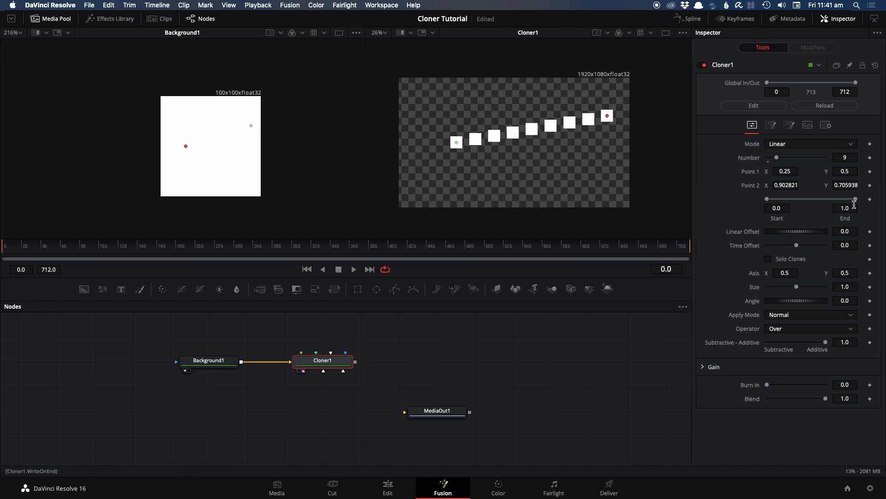
Try the Start and End range, ending with End at about 0.389 and Linear Offset at about 0.544.
mouse_move(856, 199)
left_mouse_down()
mouse_move(752, 199)
mouse_move(865, 207)
left_mouse_up()
mouse_move(767, 199)
left_mouse_down()
mouse_move(862, 201)
mouse_move(754, 198)
left_mouse_up()
mouse_move(792, 233)
left_mouse_down()
mouse_move(814, 230)
mouse_move(807, 227)
left_mouse_up()
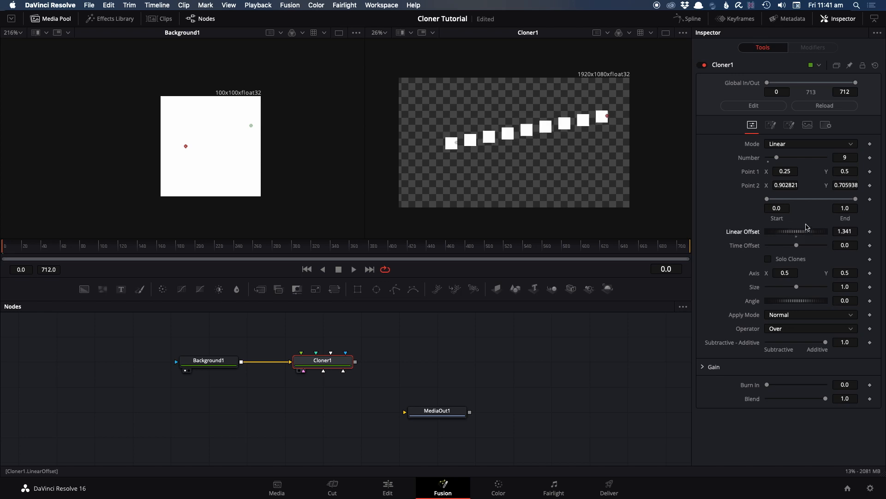
left_click_drag(855, 200, 805, 199)
mouse_move(787, 232)
left_mouse_down()
mouse_move(828, 232)
mouse_move(777, 226)
left_mouse_up()
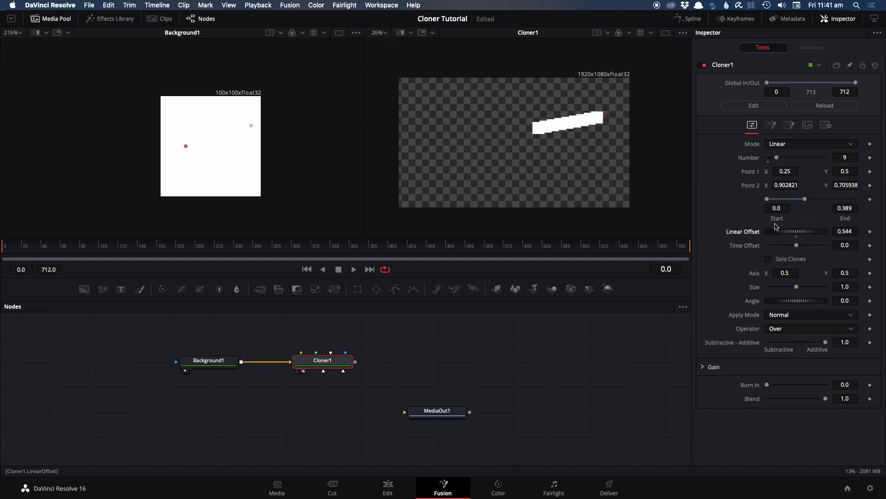
Switch the Cloner to Radial mode with 13 clones and restore the Start and End range to 0.0–1.0.
left_click(813, 143)
left_click(808, 172)
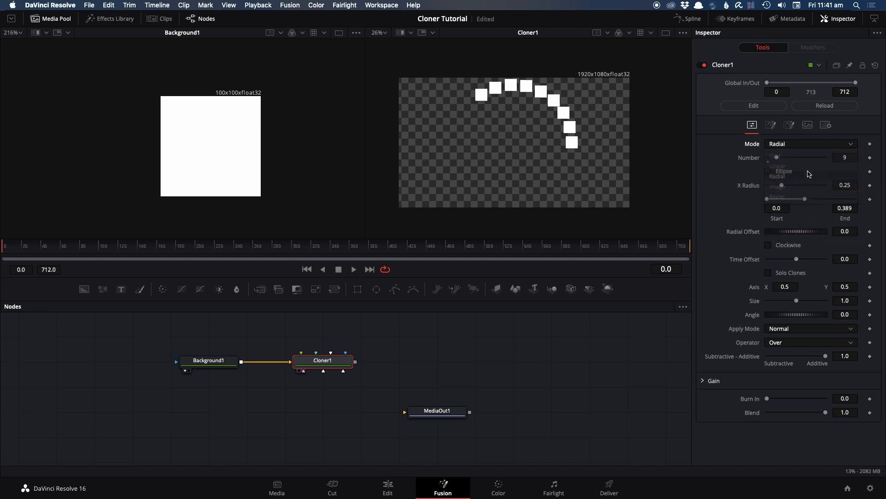
left_click_drag(806, 199, 869, 207)
left_click_drag(777, 159, 781, 158)
mouse_move(771, 200)
left_mouse_down()
mouse_move(863, 198)
mouse_move(761, 197)
left_mouse_up()
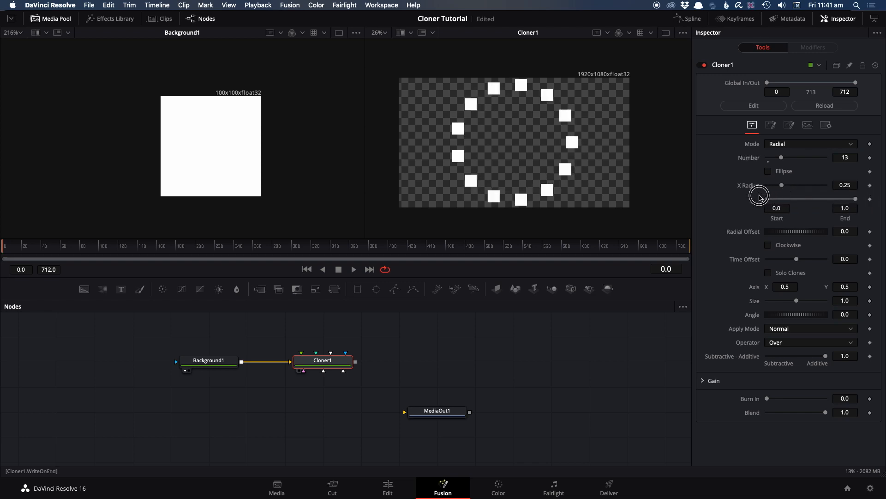
mouse_move(857, 199)
left_mouse_down()
mouse_move(766, 198)
mouse_move(874, 203)
left_mouse_up()
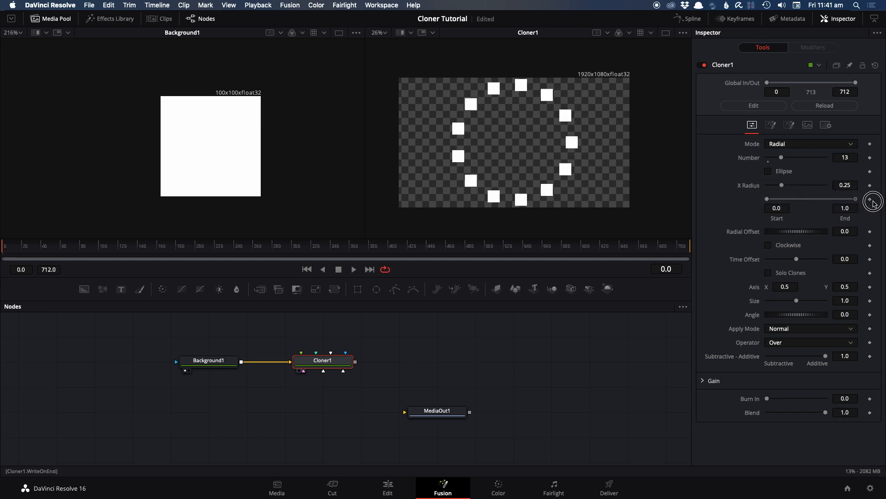
Toggle the Ellipse option on and back off, and set the ring's X Radius to about 0.186.
left_click(769, 171)
mouse_move(782, 186)
left_mouse_down()
mouse_move(791, 186)
mouse_move(791, 199)
left_mouse_up()
left_click(768, 173)
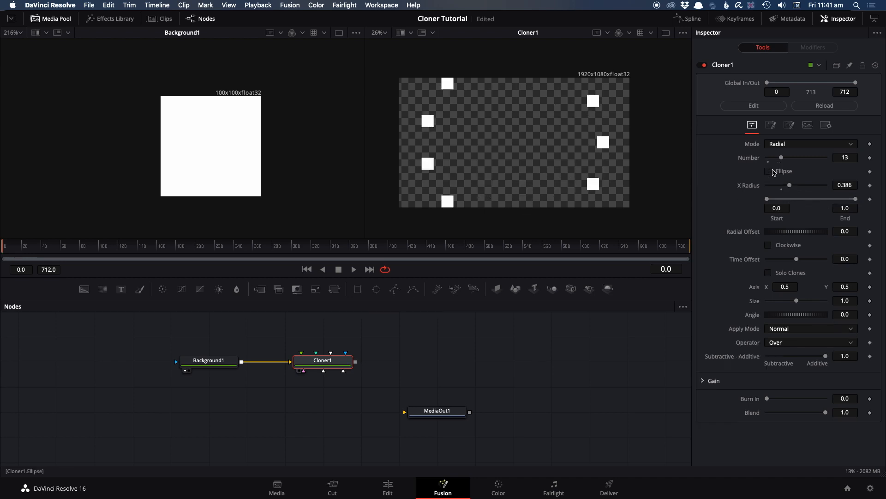
left_click_drag(784, 186, 772, 186)
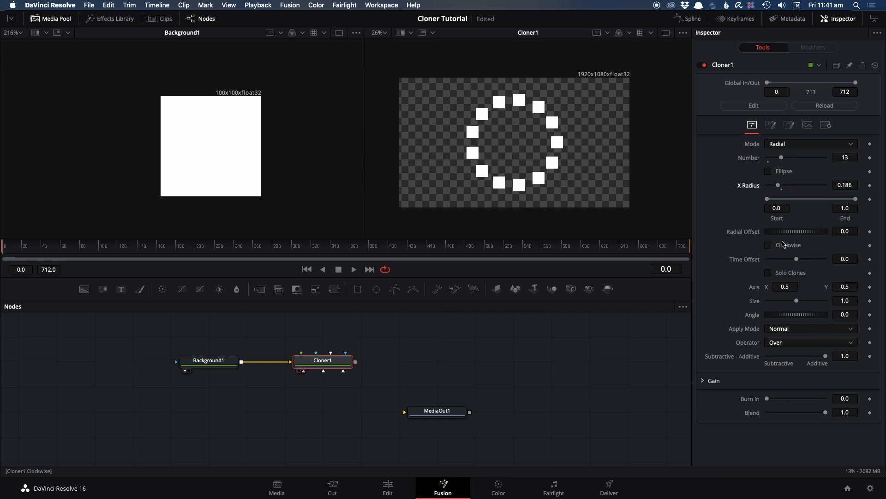
Rotate the ring of clones with Radial Offset and raise the Start value to about 0.272.
left_click_drag(785, 233, 796, 234)
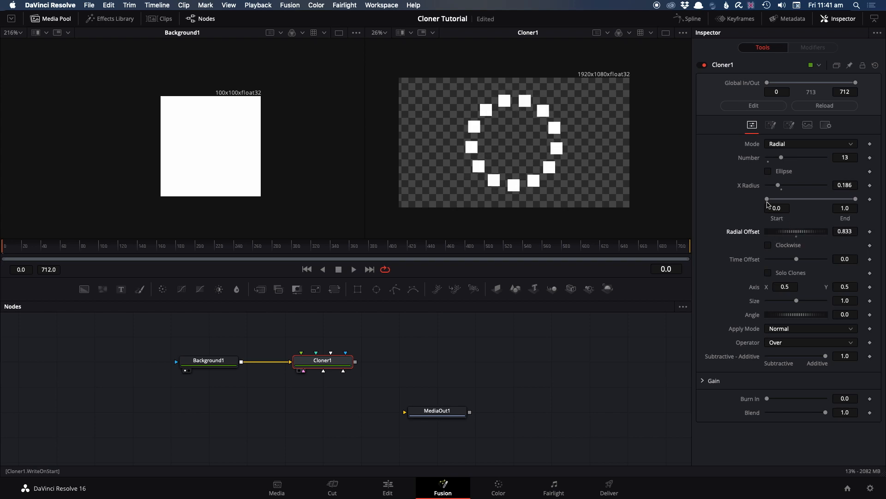
left_click_drag(767, 199, 789, 198)
mouse_move(783, 233)
left_mouse_down()
mouse_move(802, 230)
mouse_move(738, 232)
mouse_move(778, 226)
left_mouse_up()
Set Radial Offset to about -1.884 and compare Clockwise on and off, leaving it enabled.
left_click(768, 244)
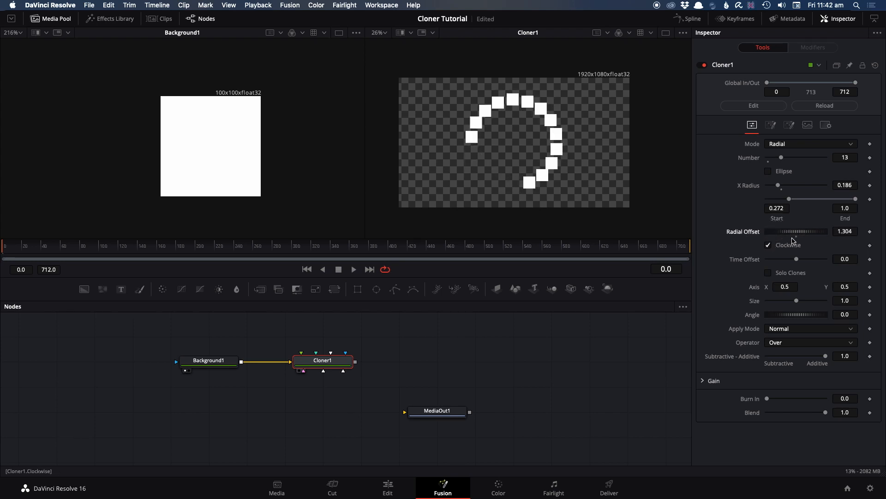
mouse_move(793, 235)
left_mouse_down()
mouse_move(727, 232)
mouse_move(761, 233)
left_mouse_up()
left_click(768, 245)
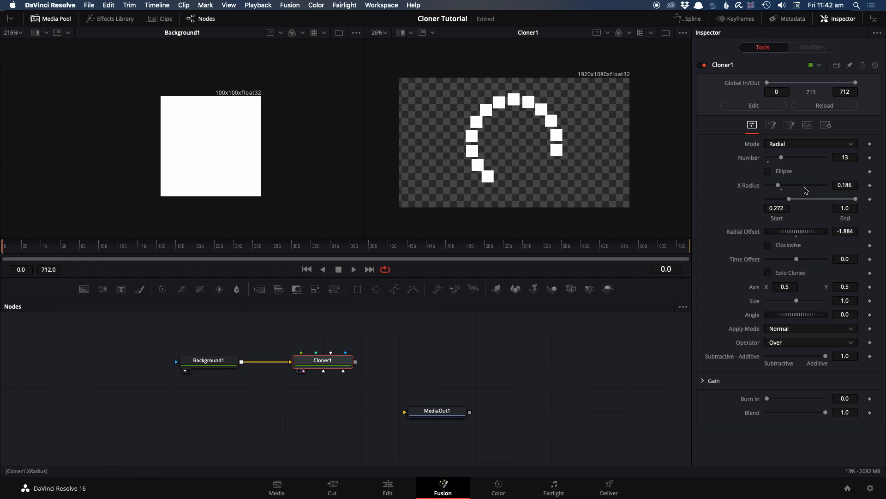
left_click(769, 245)
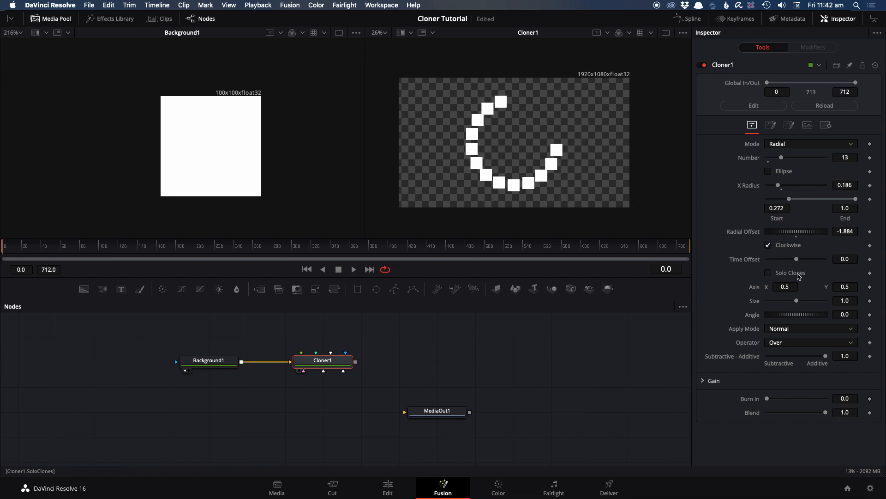
Switch the Cloner to Bezier mode and move Point 2 to about 0.80, 0.82, Handle 2 to 0.58, 0.15 and Handle 1 to 0.21, 0.71.
left_click(792, 147)
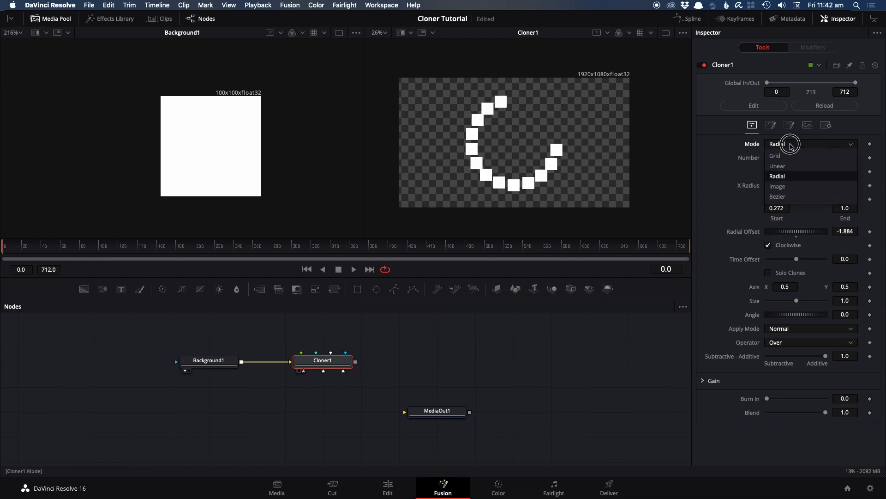
left_click(795, 193)
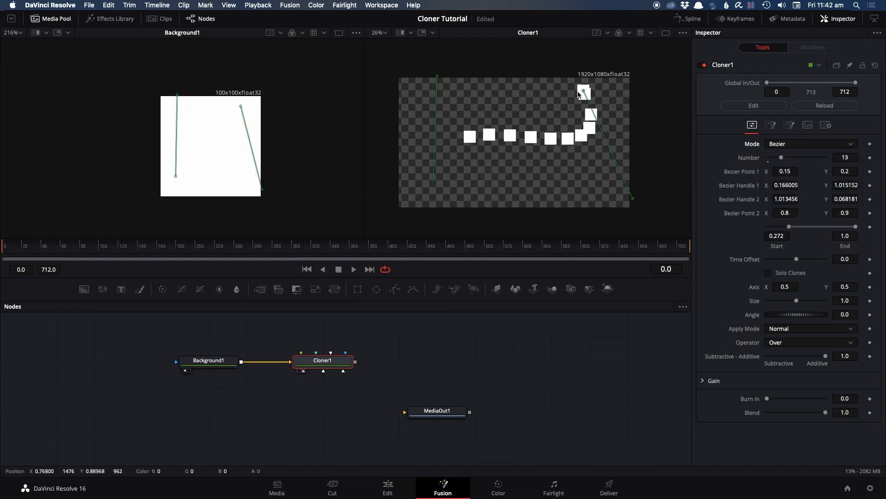
left_click_drag(583, 91, 584, 101)
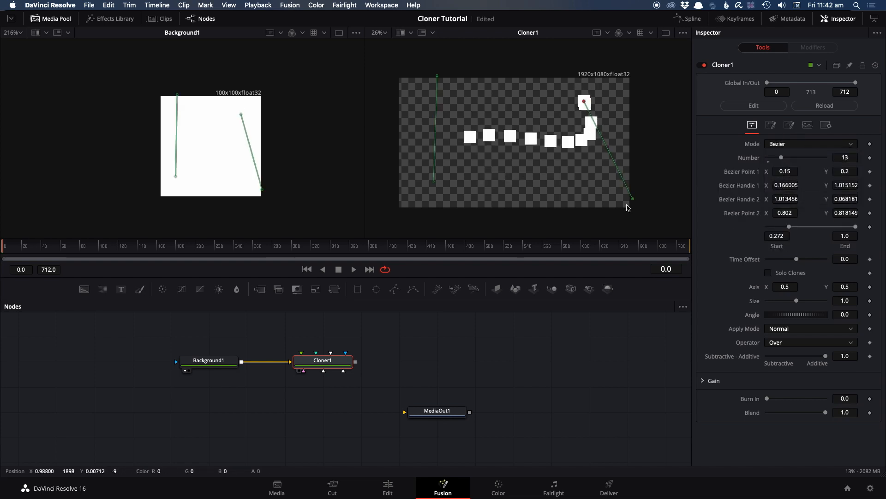
left_click_drag(635, 198, 534, 187)
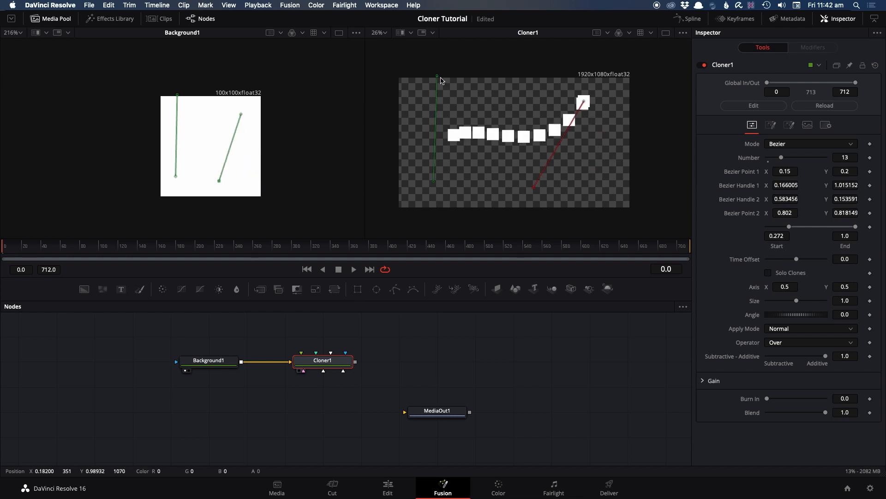
left_click_drag(438, 77, 447, 115)
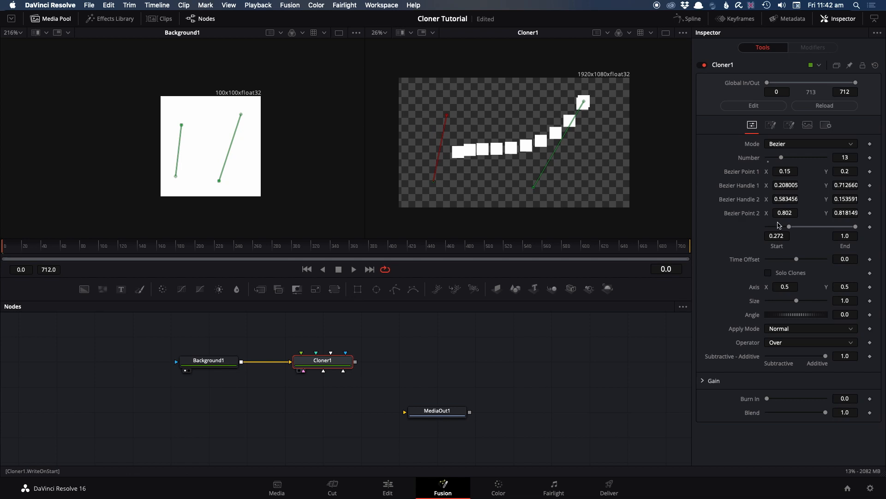
Try the Start and End range along the Bezier curve and set it to the full 0.0–1.0.
left_click_drag(795, 228, 754, 229)
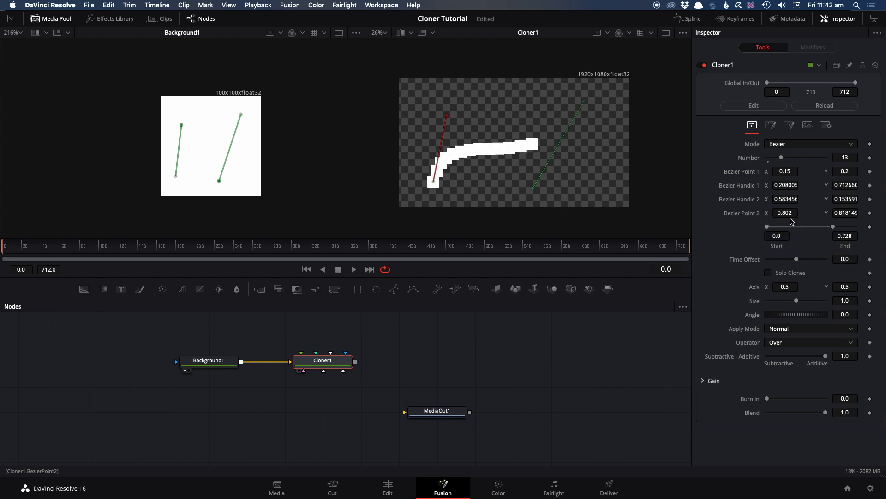
left_click_drag(834, 228, 882, 234)
left_click_drag(766, 227, 748, 225)
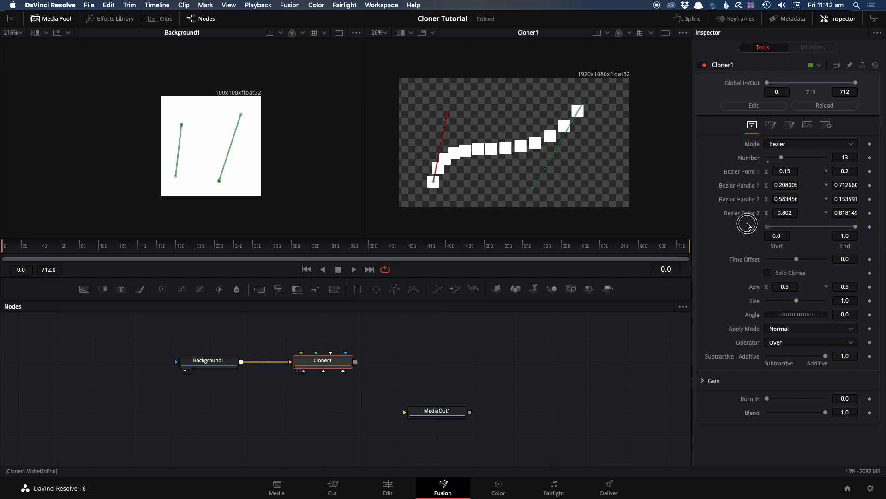
Add an unconnected text node to the composition and enter "CLONER" as its styled text.
left_click(220, 328)
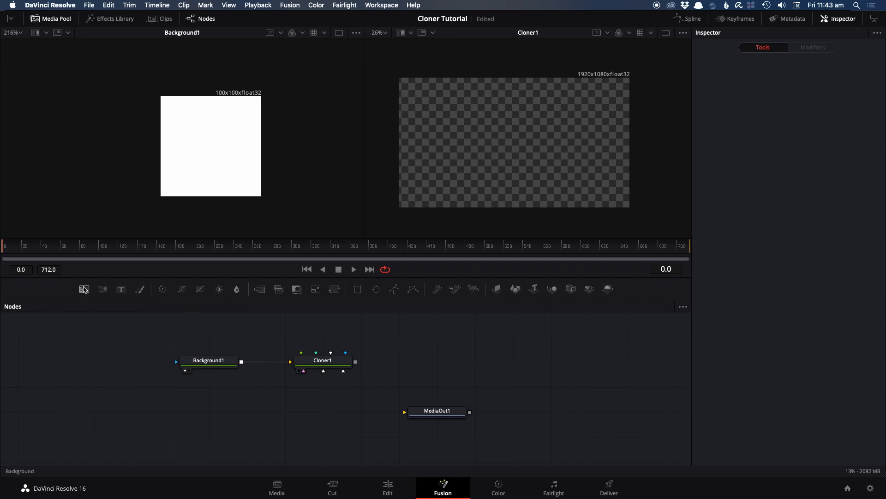
left_click(121, 290)
left_click(837, 168)
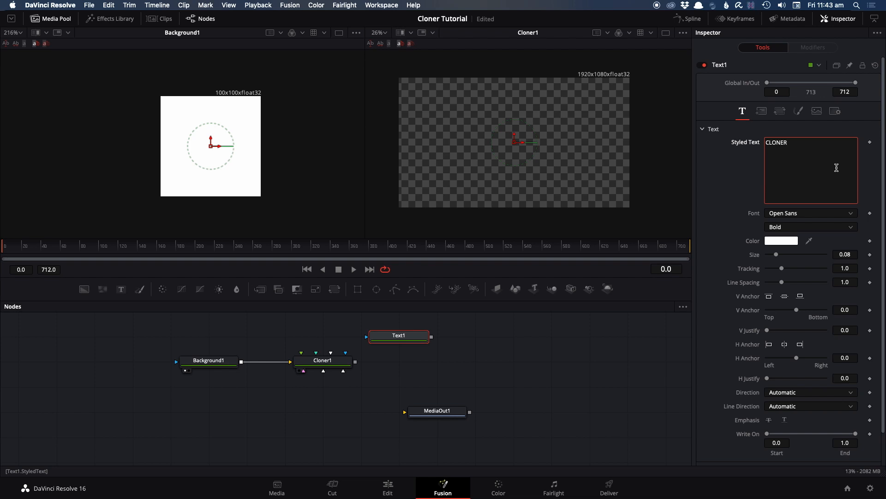
Display the text node in the first viewer, with the whole word in view.
left_click(530, 339)
left_click(404, 332)
key("1")
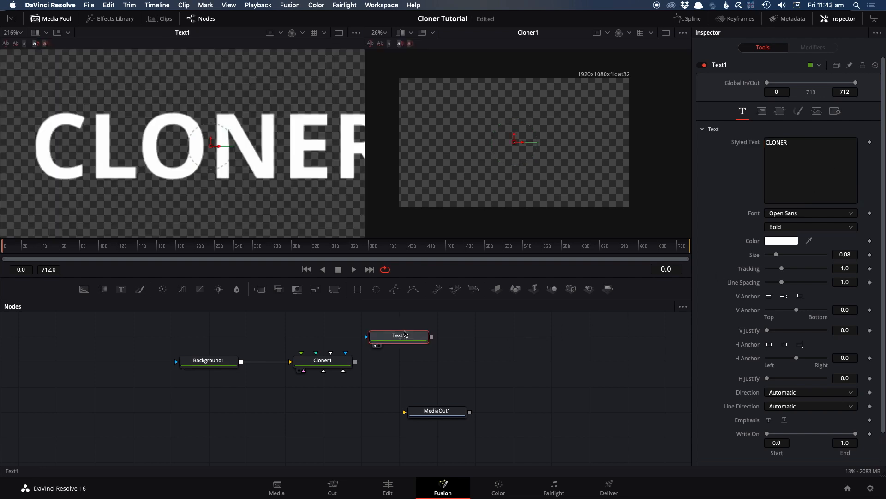
scroll(240, 154, "down", 5)
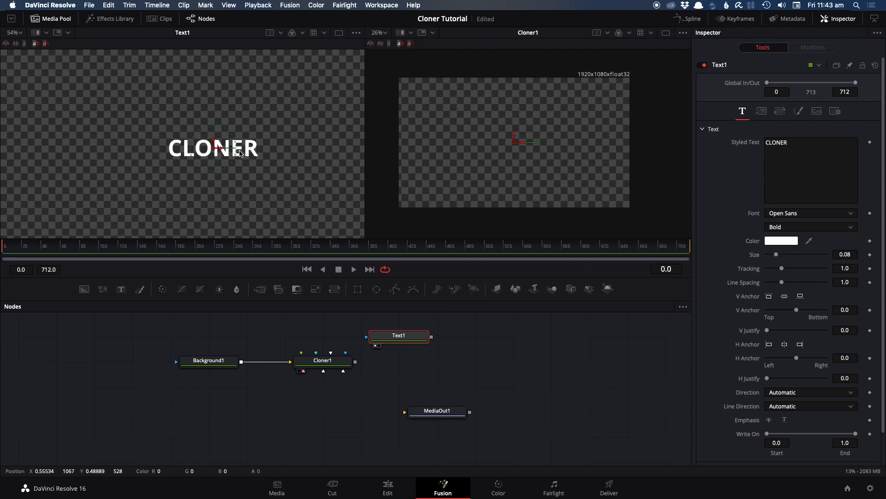
Enlarge the CLONER text to size 0.33 and connect the text node to the Cloner's Image to Clone To input.
scroll(240, 153, "down", 1)
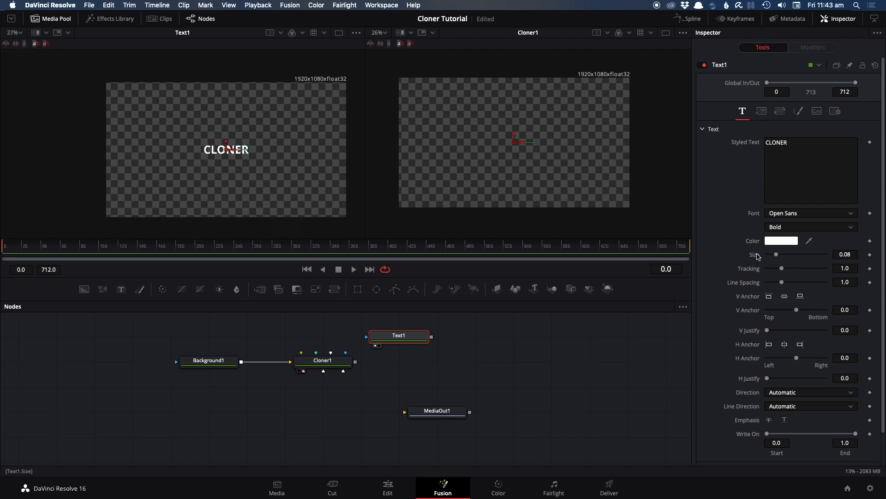
left_click_drag(776, 254, 806, 255)
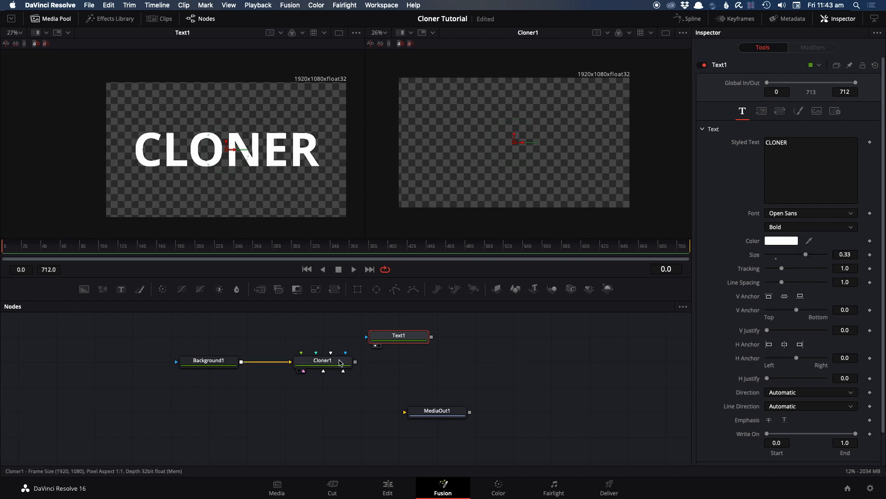
left_click_drag(392, 338, 354, 338)
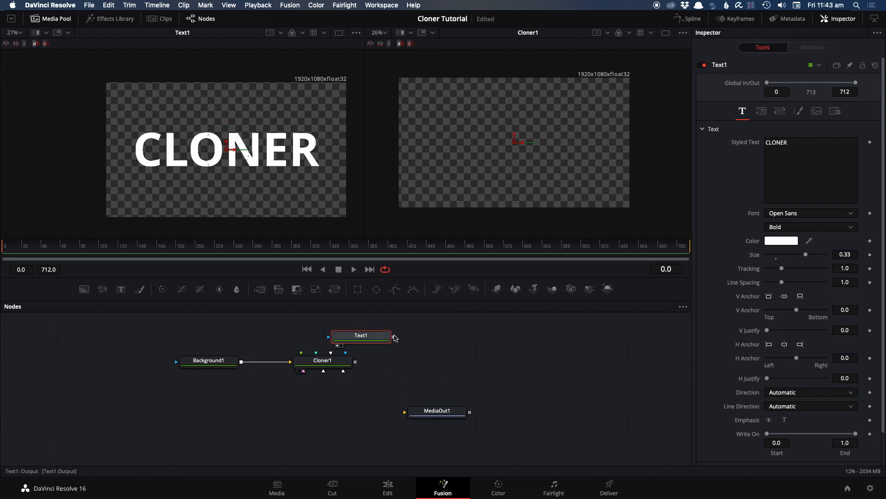
left_click_drag(394, 340, 333, 364)
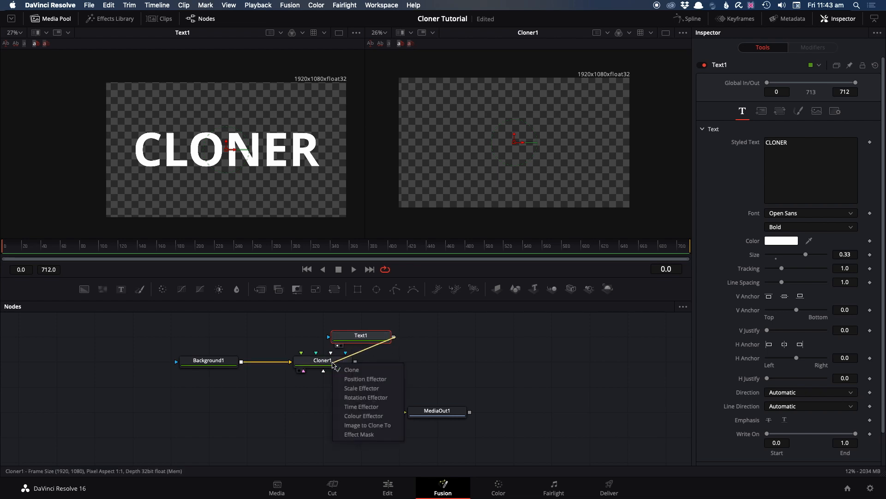
left_click(365, 425)
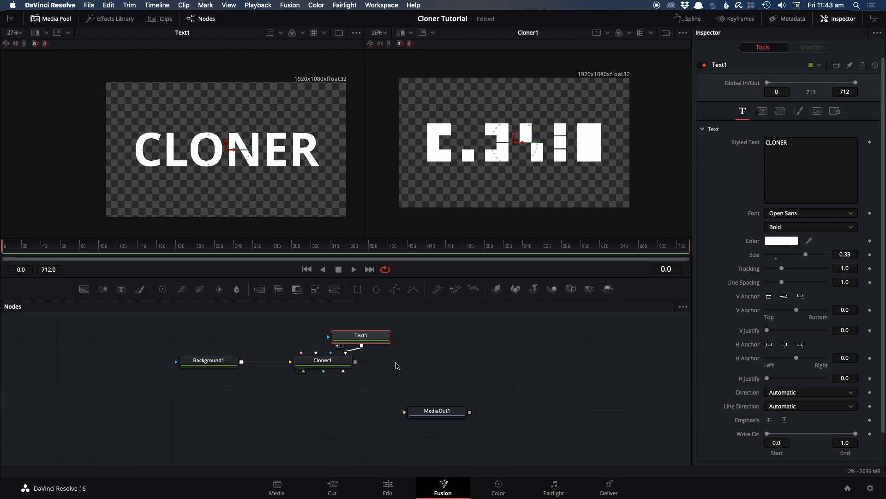
left_click(396, 366)
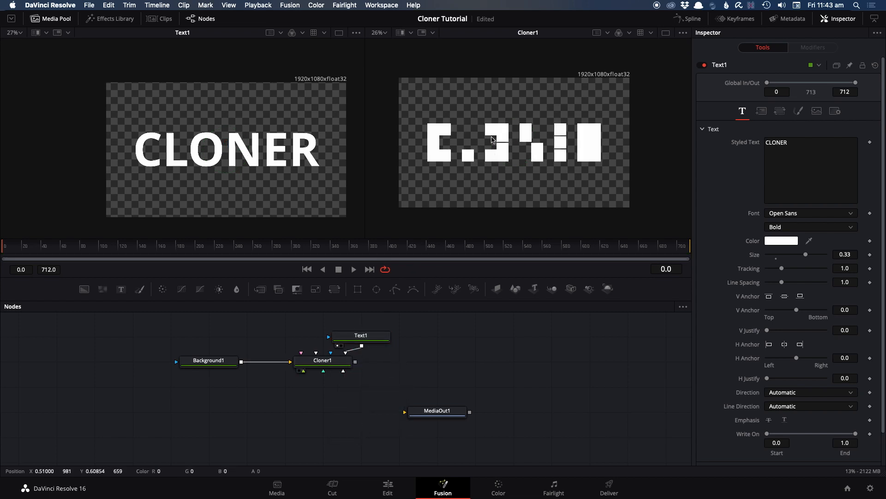
Set the Background's width and height to 20 and raise the Cloner's Clone Image Resolution to 64.
left_click(230, 357)
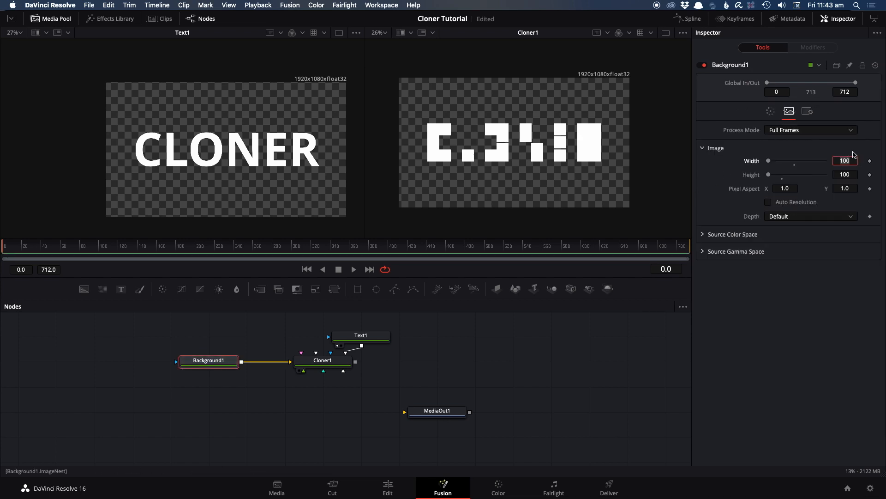
key("Tab")
type("20")
key("Tab")
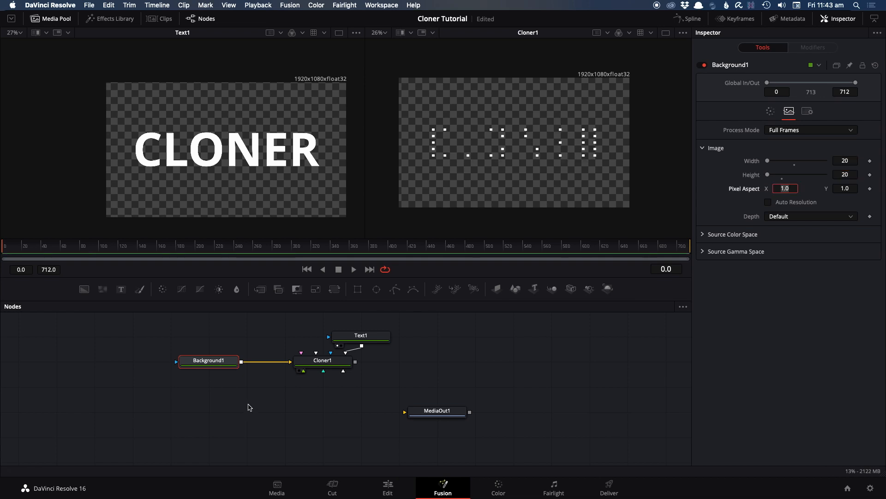
left_click(318, 361)
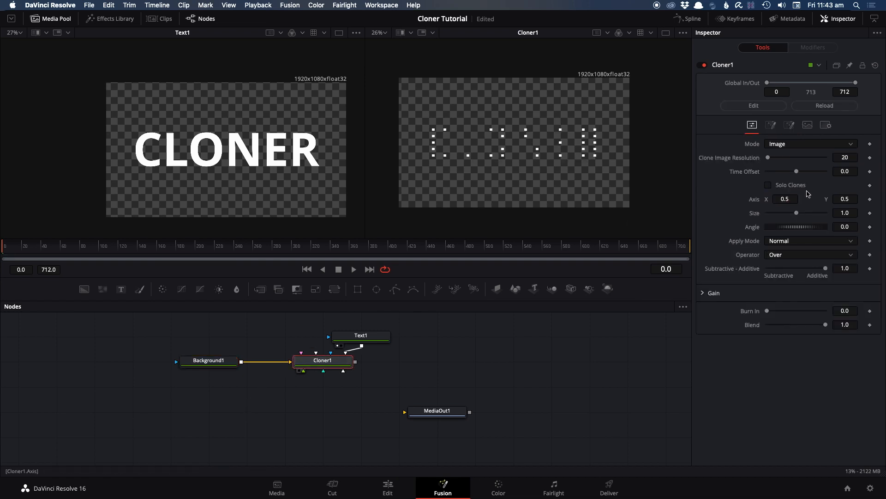
mouse_move(769, 159)
left_mouse_down()
mouse_move(788, 159)
mouse_move(775, 162)
left_mouse_up()
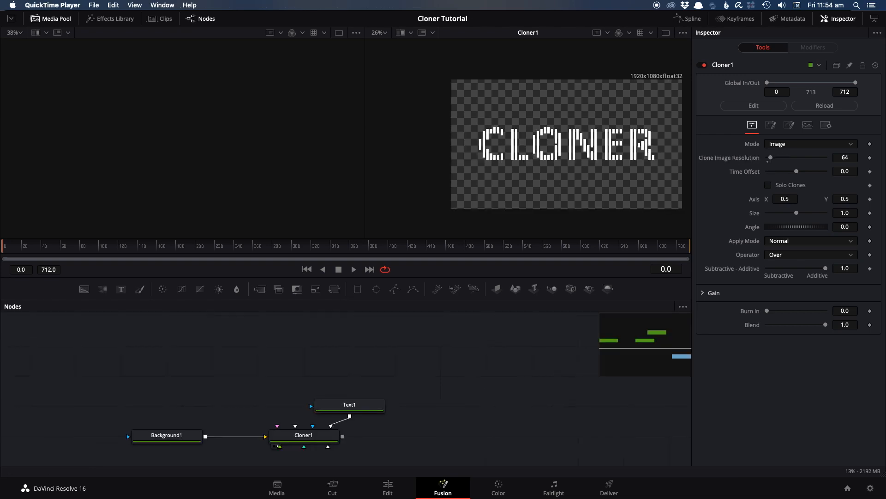
Add the desert dune image to the composition as an unconnected node and display it in the first viewer.
key("F11")
left_click_drag(807, 286, 247, 346)
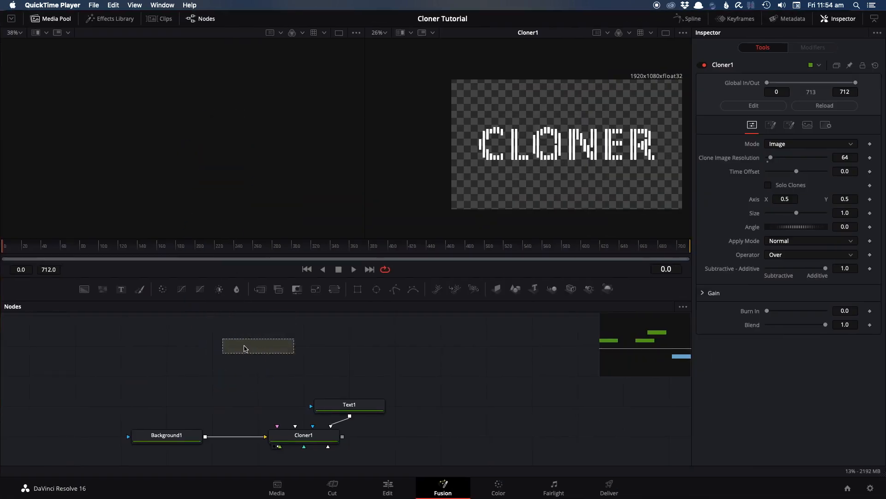
key("1")
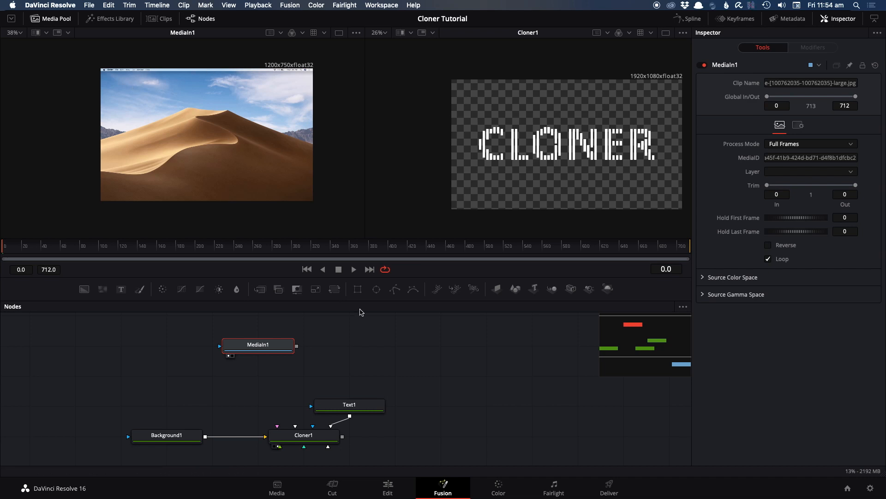
left_click(432, 365)
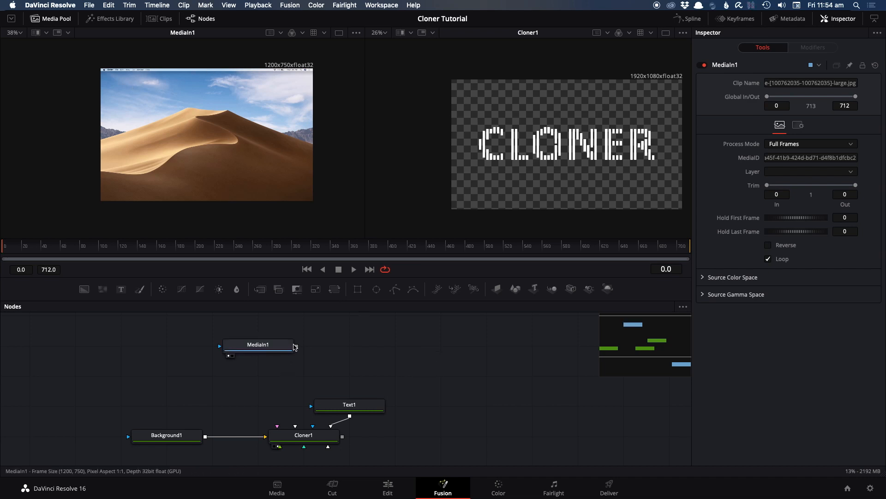
Connect the dune image to the Cloner's Image to Clone To input and check the image's alpha channel before restoring the color view.
left_click_drag(297, 345, 308, 435)
left_click(325, 420)
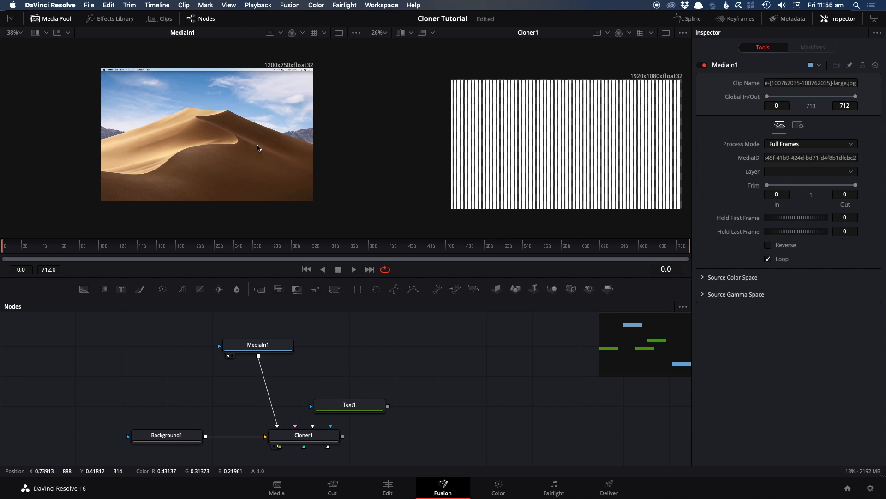
key("a")
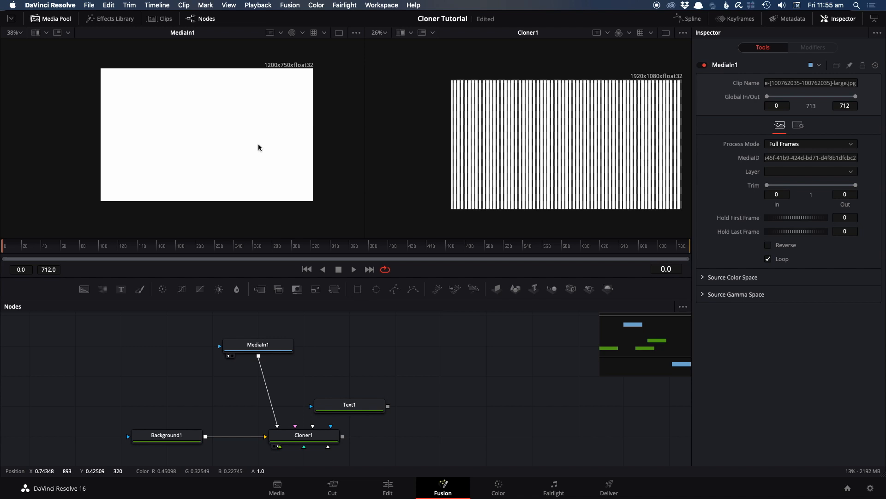
key("c")
Add a Bitmap node fed by the dune image and display it in the second viewer.
key("shift+space")
type("bl")
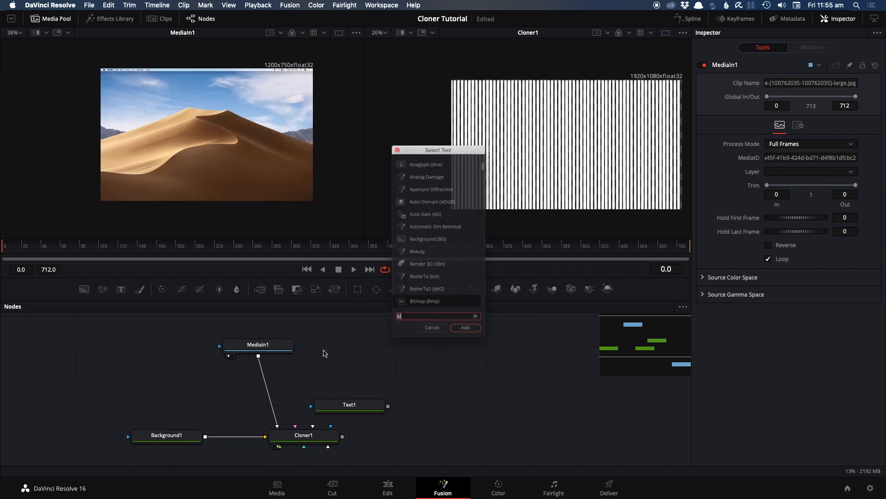
type("it")
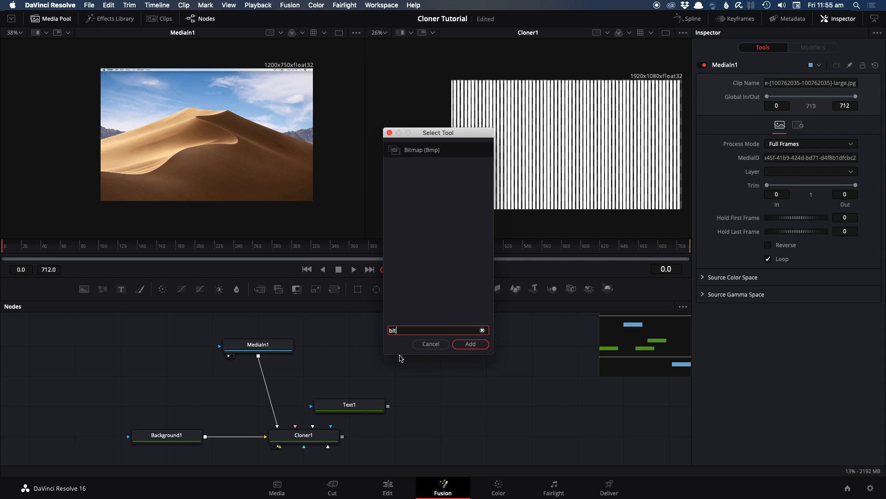
left_click(469, 345)
left_click_drag(274, 369, 298, 347)
left_click(322, 349)
key("2")
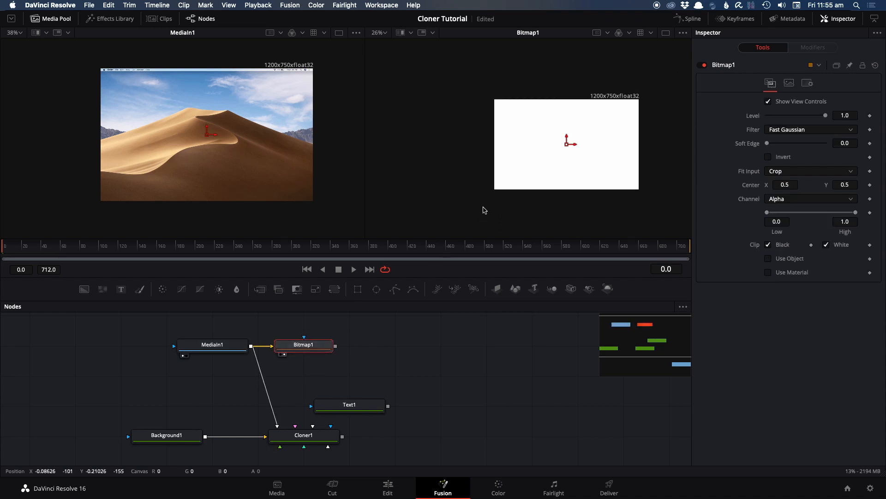
left_click(794, 198)
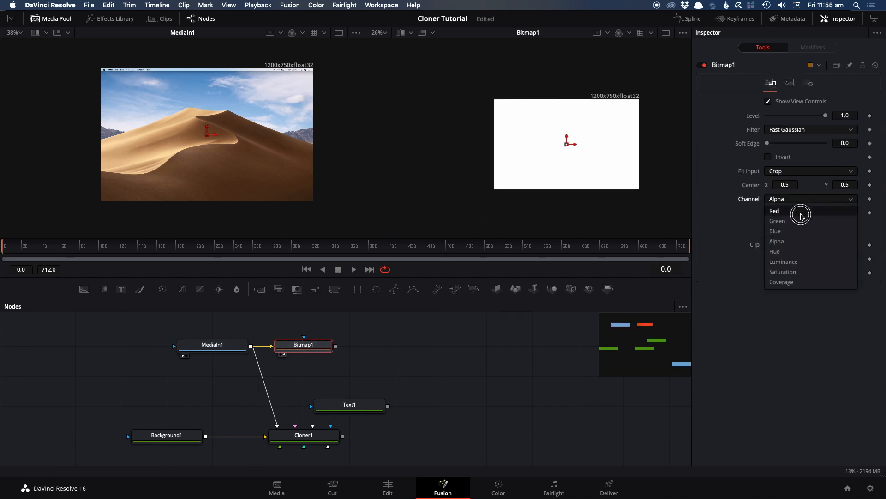
left_click(800, 256)
left_click_drag(854, 215, 853, 215)
left_click_drag(767, 213, 816, 212)
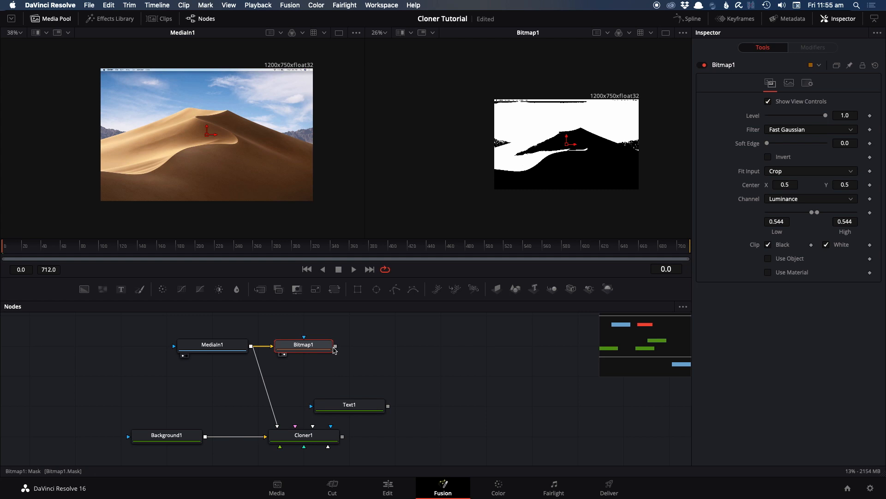
Connect the Bitmap to the Cloner's Image to Clone To input, showing the Bitmap in the first viewer and the Cloner in the second.
mouse_move(335, 347)
left_mouse_down()
mouse_move(290, 434)
mouse_move(589, 140)
left_mouse_up()
left_click(311, 417)
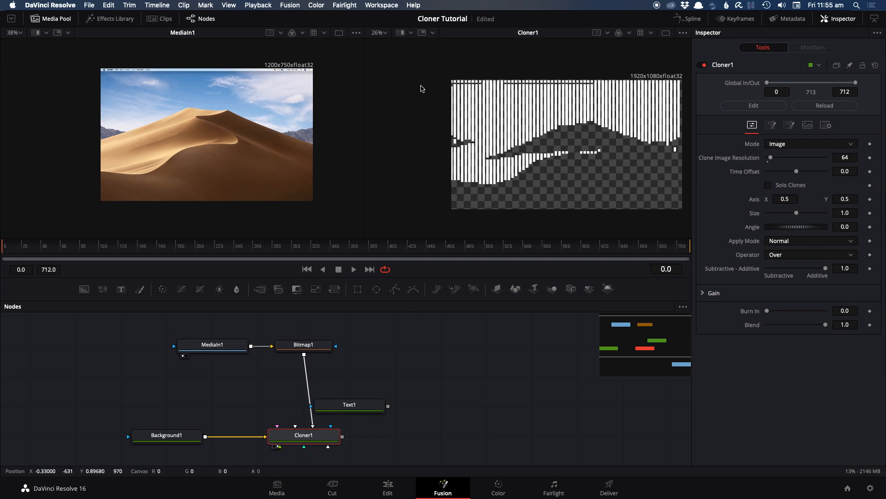
left_click_drag(295, 348, 294, 130)
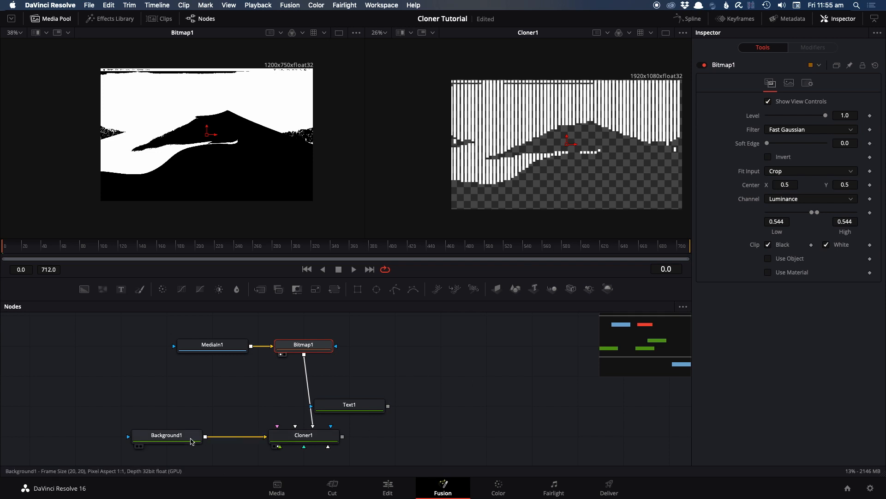
Mask the Background with an Ellipse and inspect the cloned dots up close in the Cloner output.
left_click(192, 435)
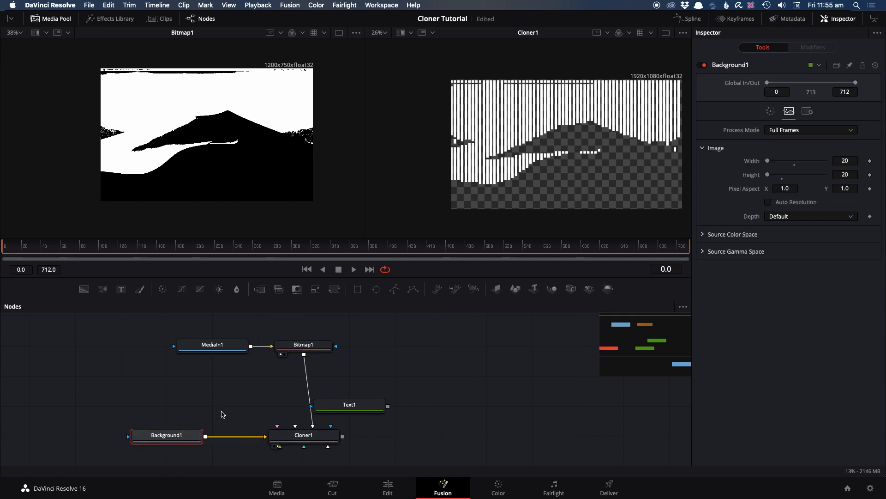
left_click(380, 294)
scroll(524, 139, "up", 10)
scroll(524, 139, "down", 8)
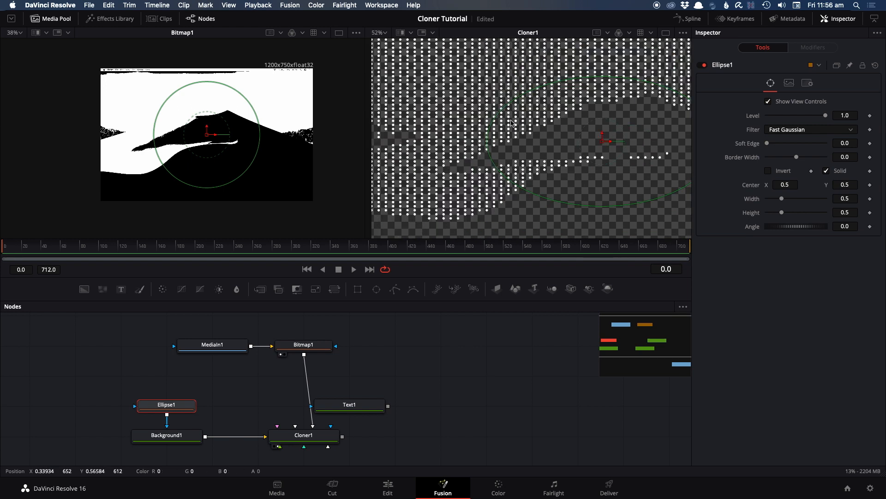
scroll(512, 124, "down", 2)
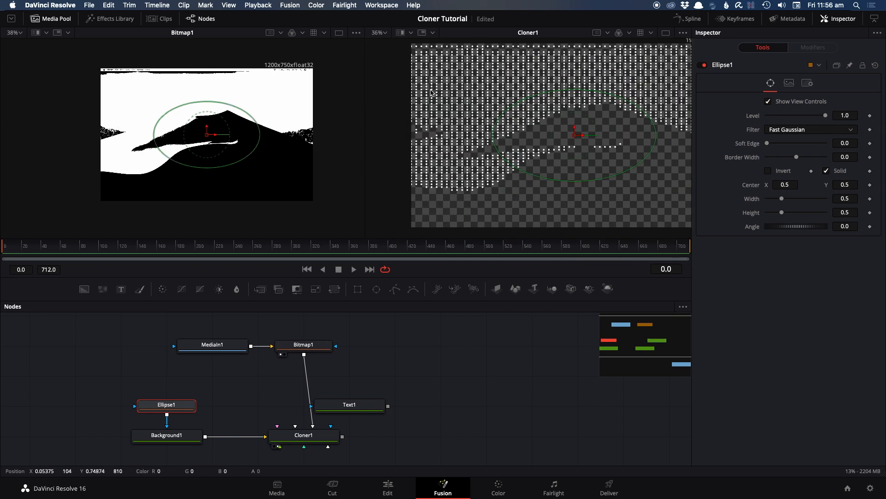
left_click_drag(603, 97, 558, 132)
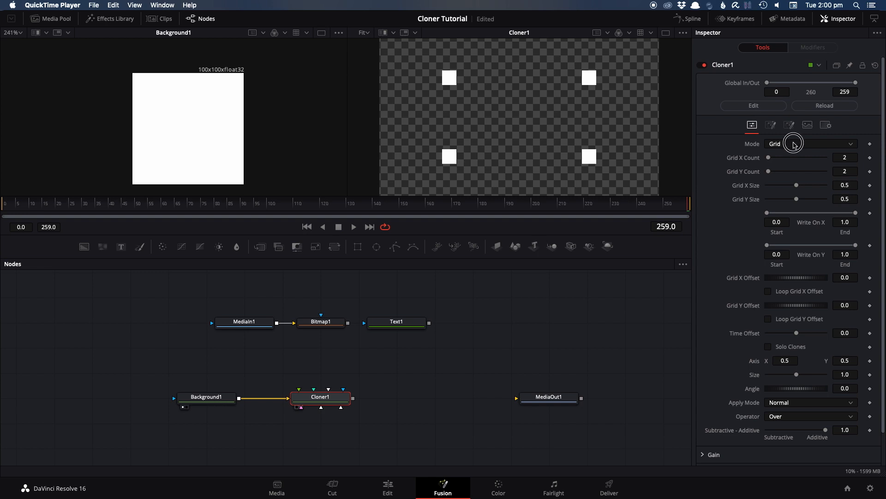
Switch the Cloner from Grid to Linear mode and set the Number of clones to 6.
left_click(794, 144)
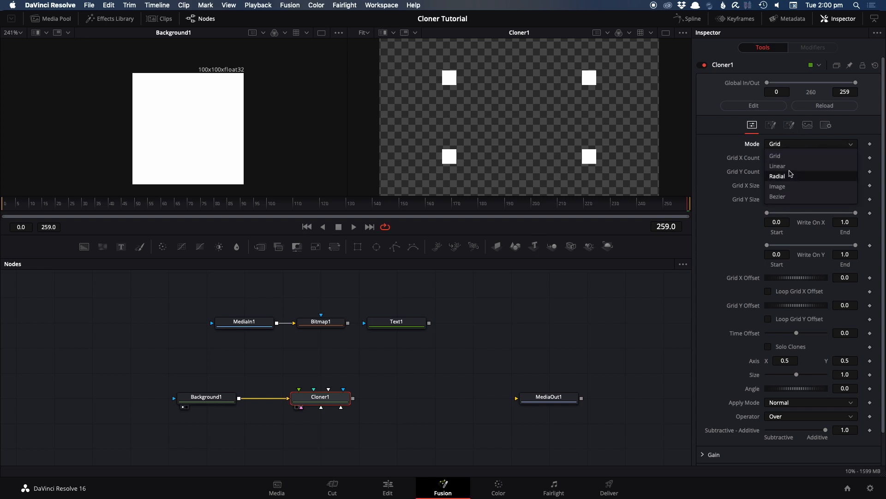
left_click(779, 165)
left_click_drag(769, 158, 773, 158)
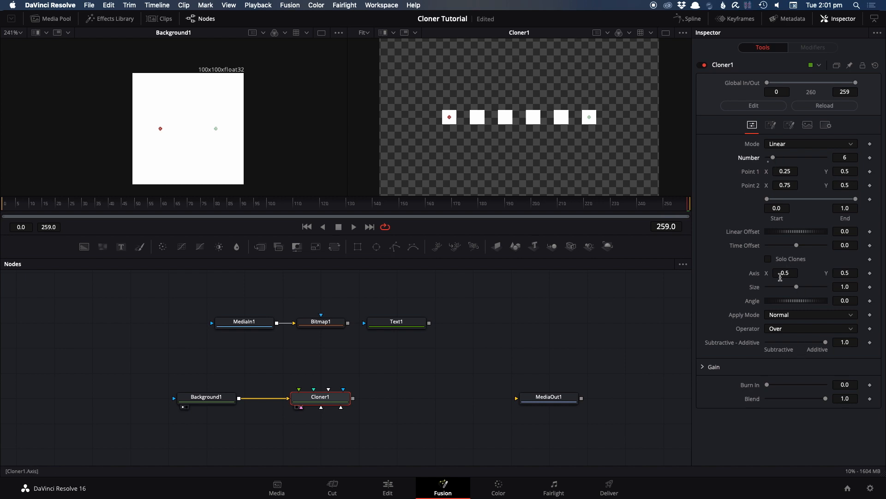
Try offsetting the clones' Axis to X 0.416 and Y 0.535, and reset both values to 0.5.
left_click_drag(788, 273, 744, 265)
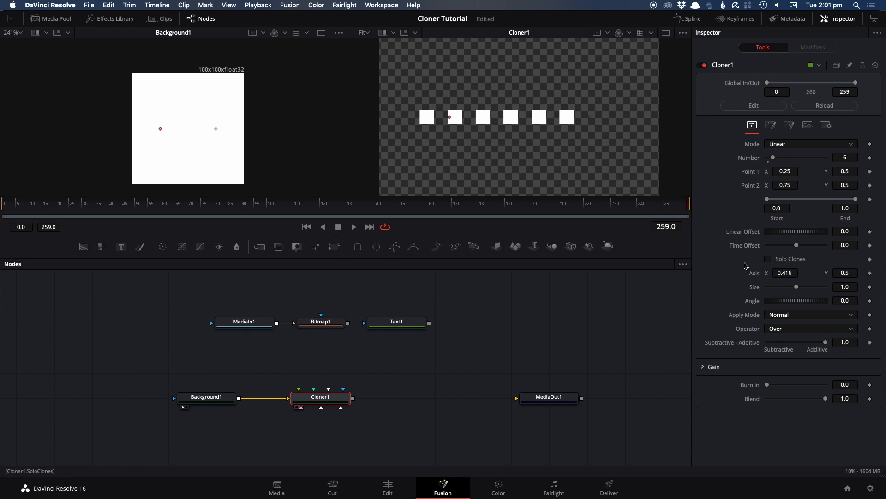
left_click_drag(845, 270, 862, 272)
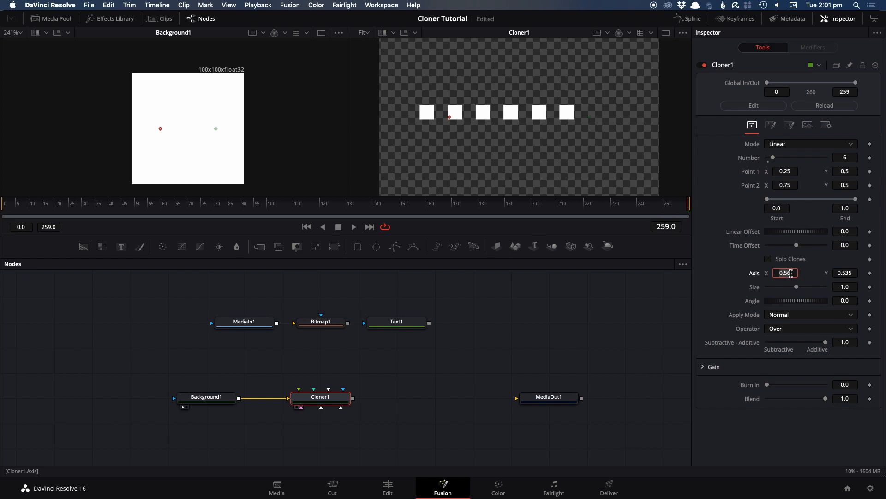
type("0.5")
left_click(849, 273)
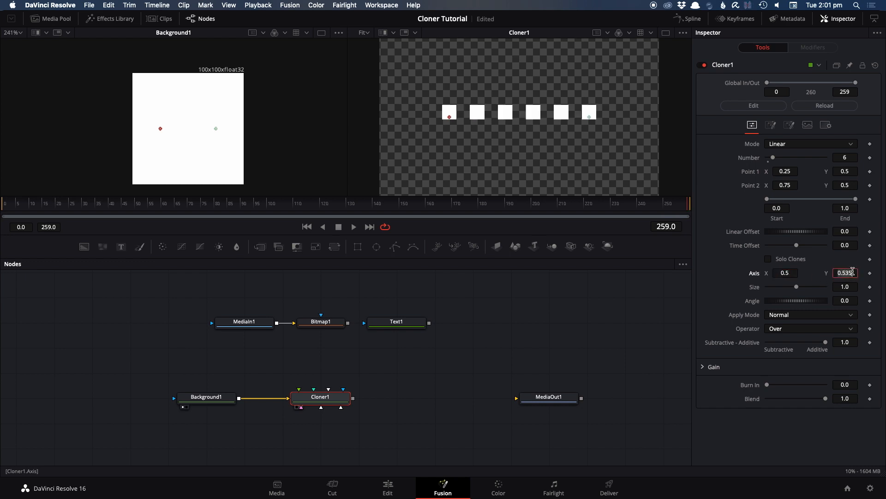
type("0.5")
key("Tab")
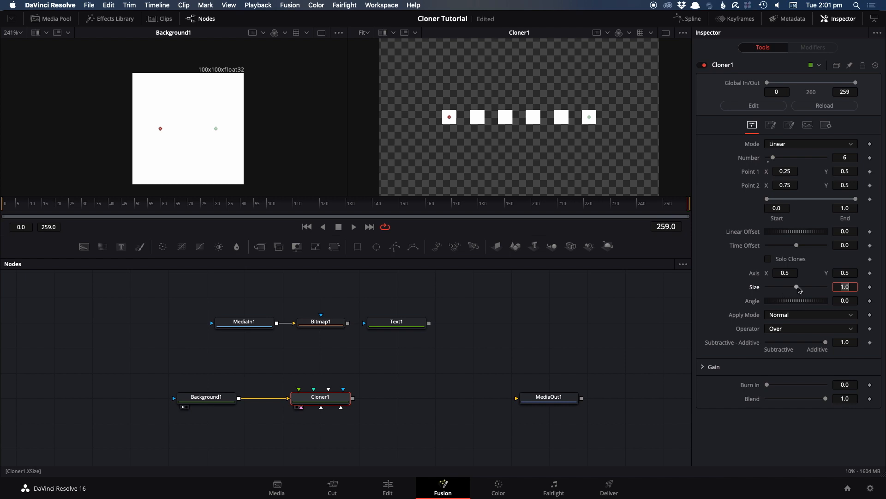
Try clone Size values of 1.19 and 0.92, raise the Number to 10, and set the Size to 1.19.
left_click(799, 288)
left_click_drag(799, 288, 806, 289)
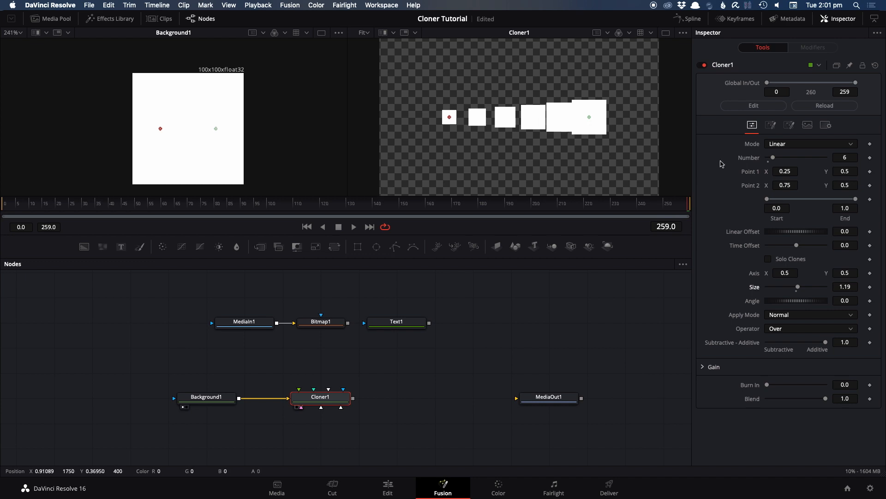
mouse_move(798, 287)
left_mouse_down()
mouse_move(786, 287)
mouse_move(794, 287)
left_mouse_up()
left_click_drag(774, 159, 779, 158)
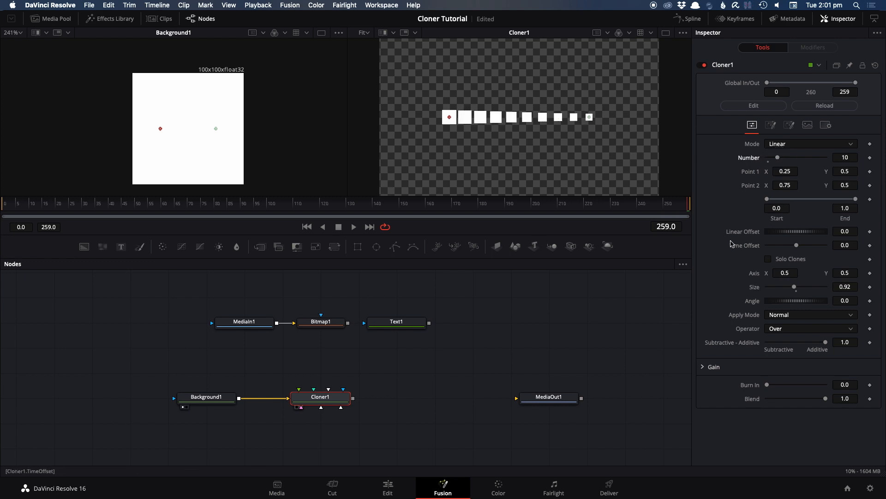
left_click_drag(796, 289, 800, 293)
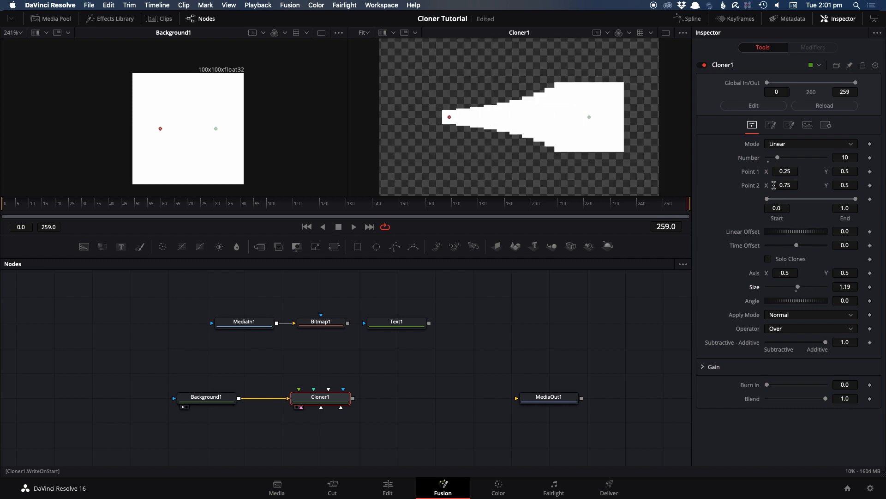
Switch the Cloner to Radial mode and reset the clone Size to 1.0.
left_click(780, 143)
left_click(782, 173)
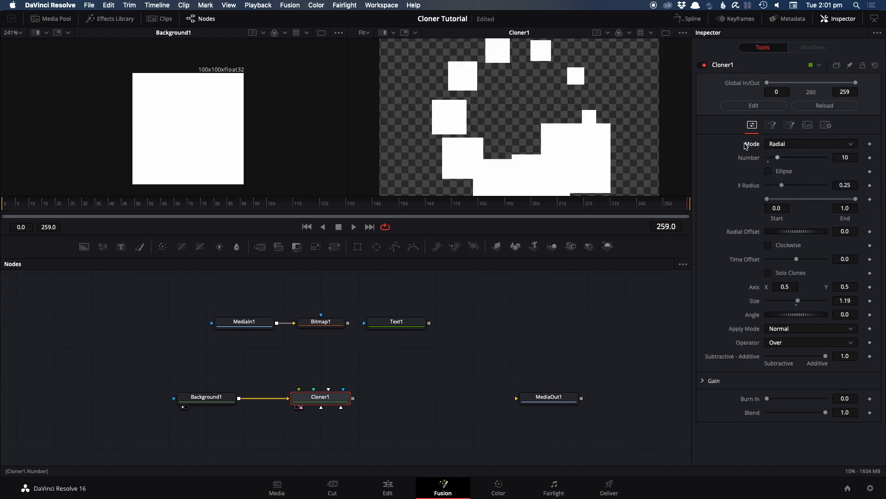
mouse_move(798, 300)
left_mouse_down()
mouse_move(788, 301)
mouse_move(798, 301)
left_mouse_up()
double_click(798, 301)
Switch the Cloner to Grid mode and try a clone Size of 1.38.
left_click(784, 145)
left_click(792, 156)
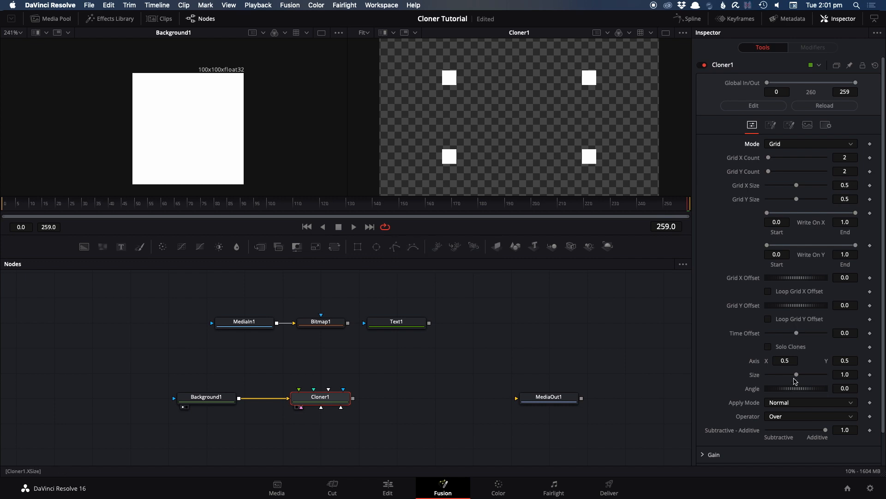
left_click_drag(798, 375, 799, 375)
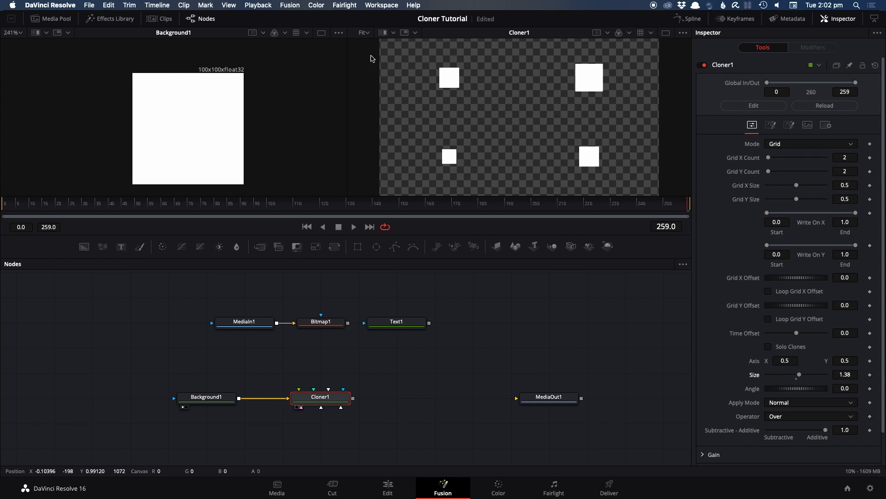
Set the Grid X Count to 6 and rotate the clones progressively with an Angle of 20.9.
left_click_drag(769, 159, 770, 158)
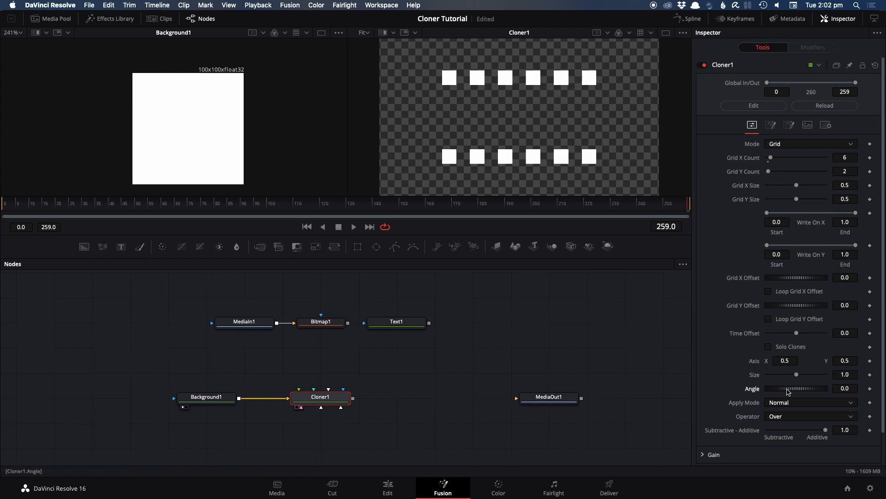
left_click_drag(787, 389, 794, 389)
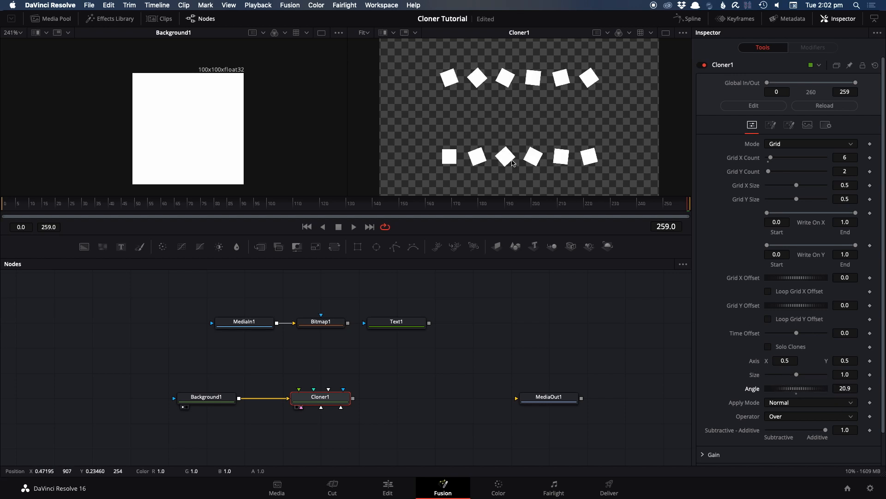
Switch the Cloner to Linear mode and vary the Angle of the clones in the row.
left_click(781, 147)
left_click(778, 164)
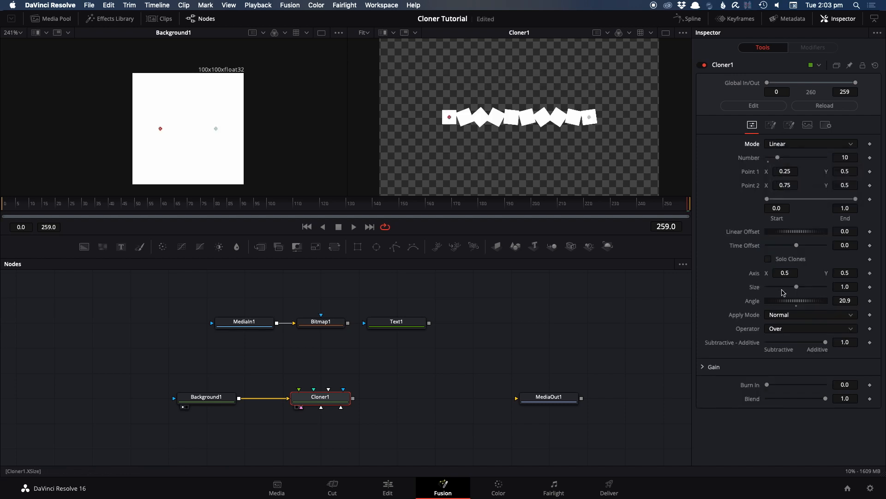
left_click_drag(784, 301, 798, 306)
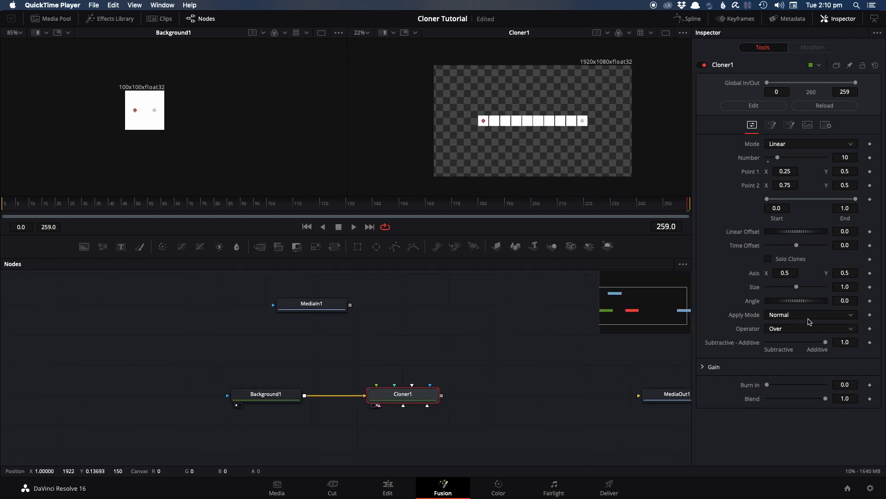
left_click(787, 314)
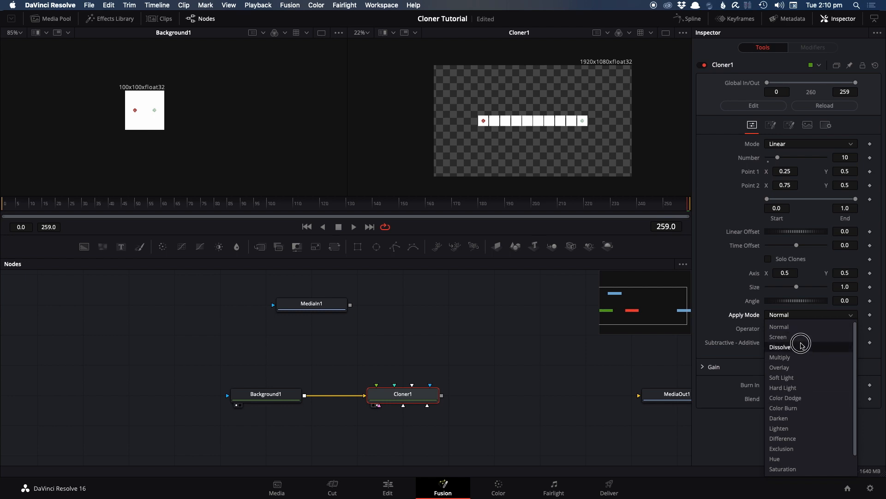
left_click(730, 275)
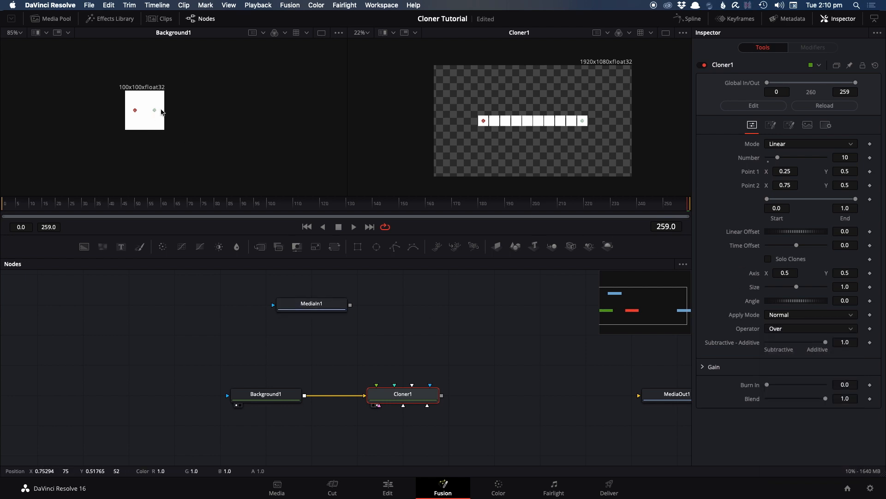
Show the MediaIn1 image in the viewer and add a Transform node after it.
left_click(325, 303)
key("1")
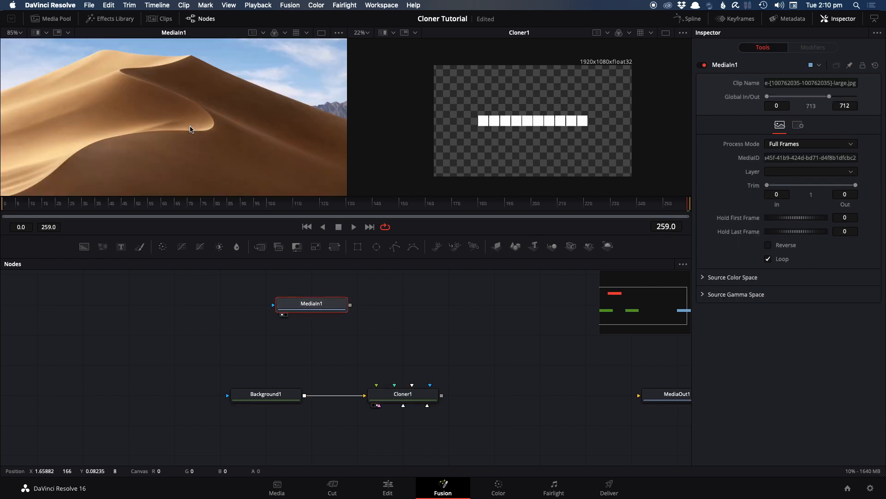
key("shift+space")
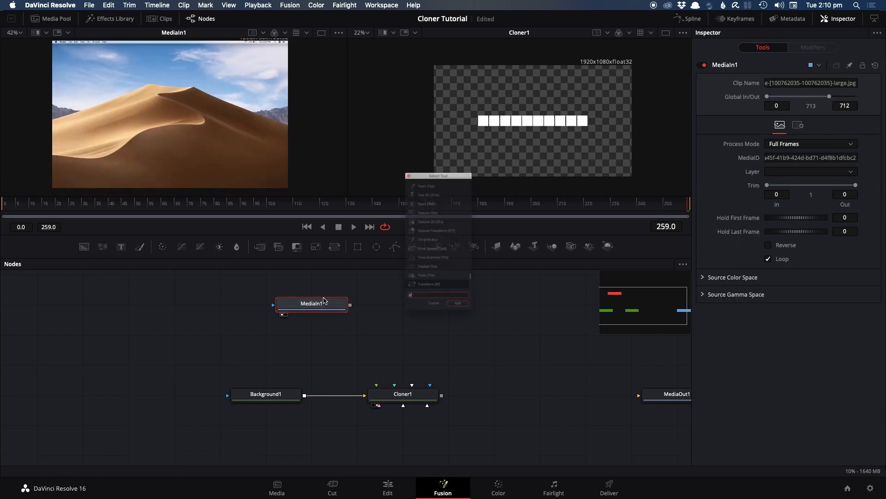
type("xf")
key("Return")
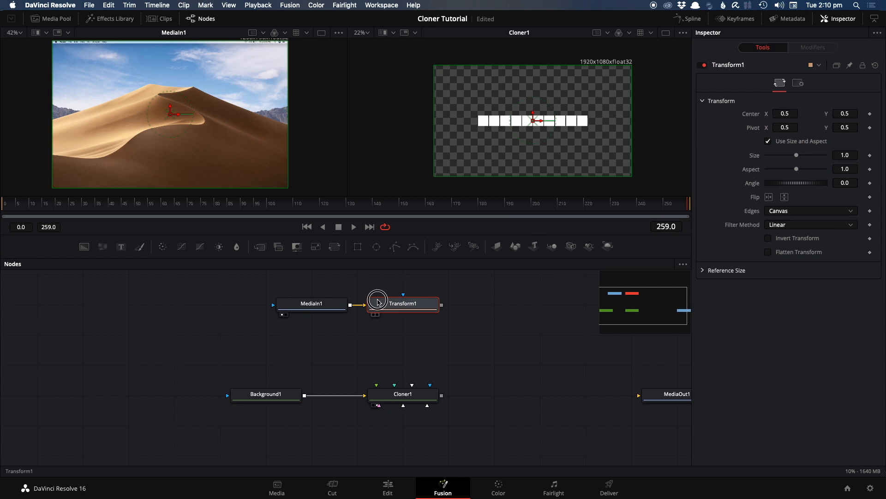
Set the Transform's Size to 0.28 and connect its output to the Cloner in place of Background1.
left_click_drag(796, 155, 776, 157)
mouse_move(442, 305)
left_mouse_down()
mouse_move(367, 394)
mouse_move(376, 393)
left_mouse_up()
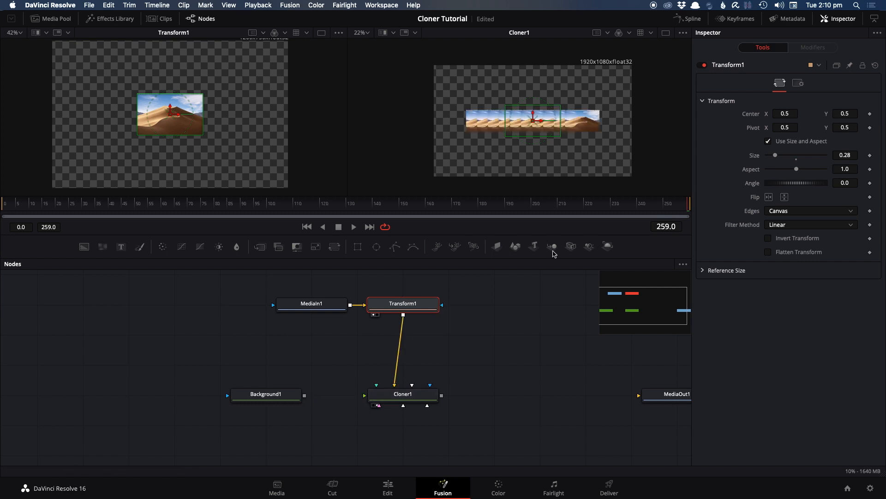
scroll(512, 126, "up", 2)
scroll(511, 124, "up", 2)
scroll(516, 113, "down", 2)
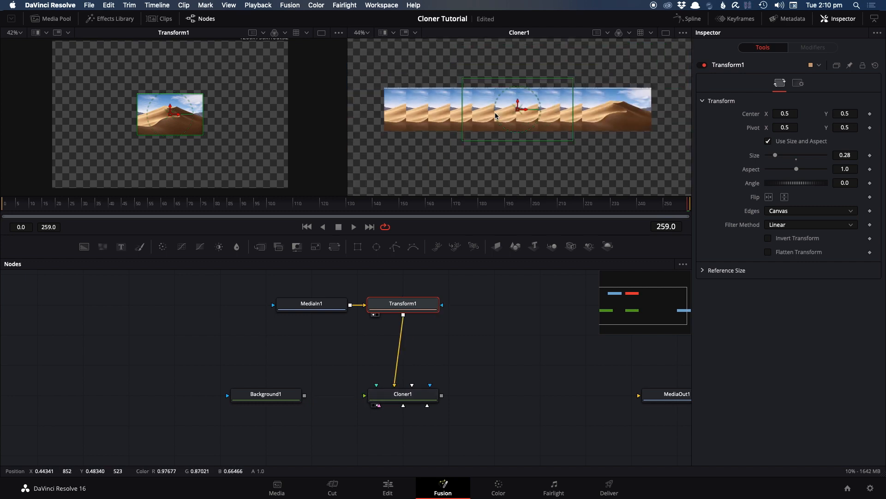
Set the Cloner's Size to 1.13 and try the Screen apply mode on the image clones.
left_click(409, 396)
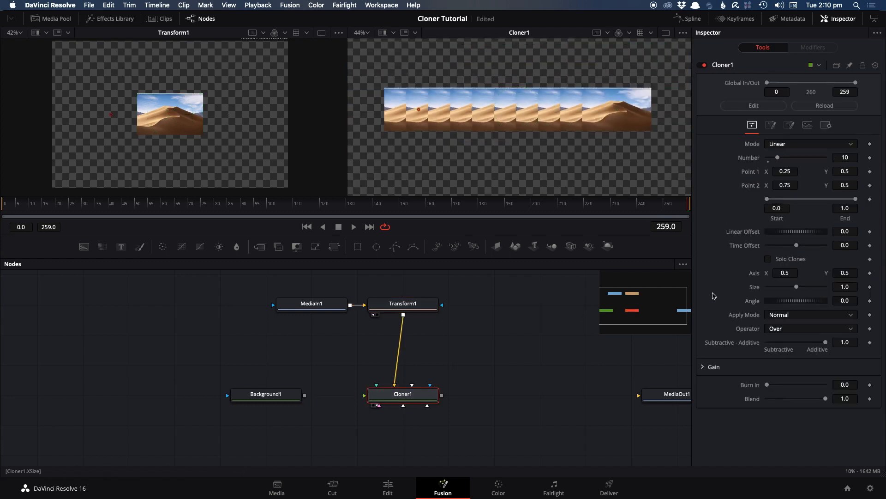
left_click_drag(797, 287, 798, 287)
left_click(780, 315)
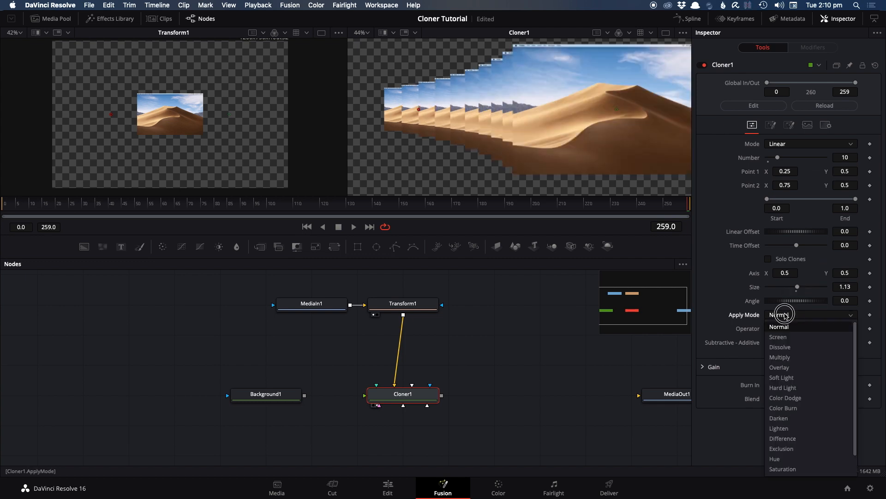
left_click(784, 324)
Try the Soft Light, Color Burn and Lighten apply modes on the overlapping image clones.
left_click(789, 315)
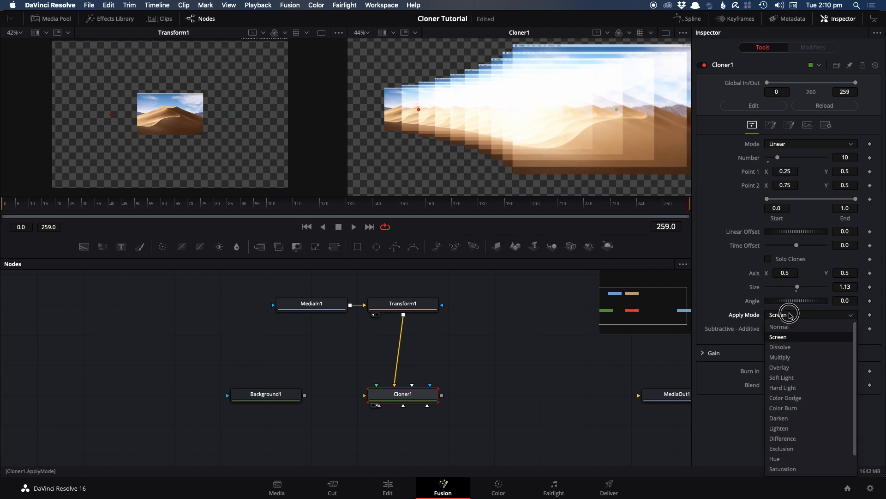
left_click(793, 377)
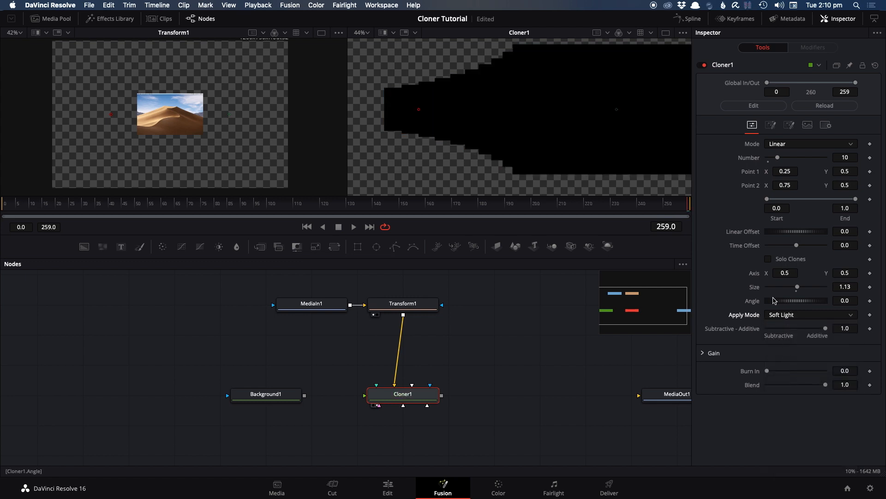
left_click(776, 315)
left_click(788, 406)
left_click(785, 316)
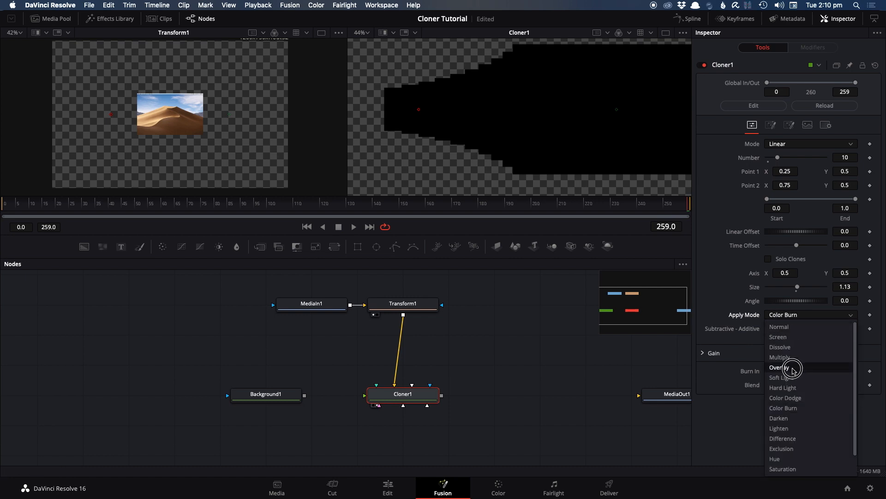
left_click(802, 432)
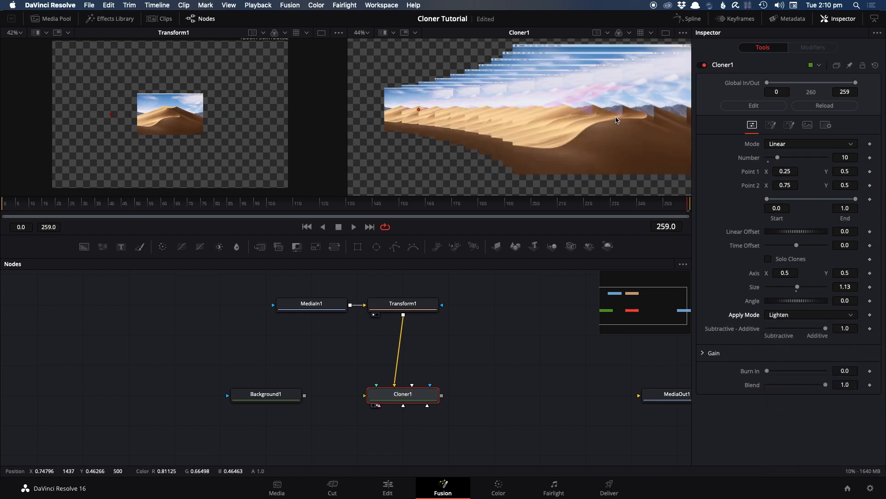
scroll(614, 118, "down", 2)
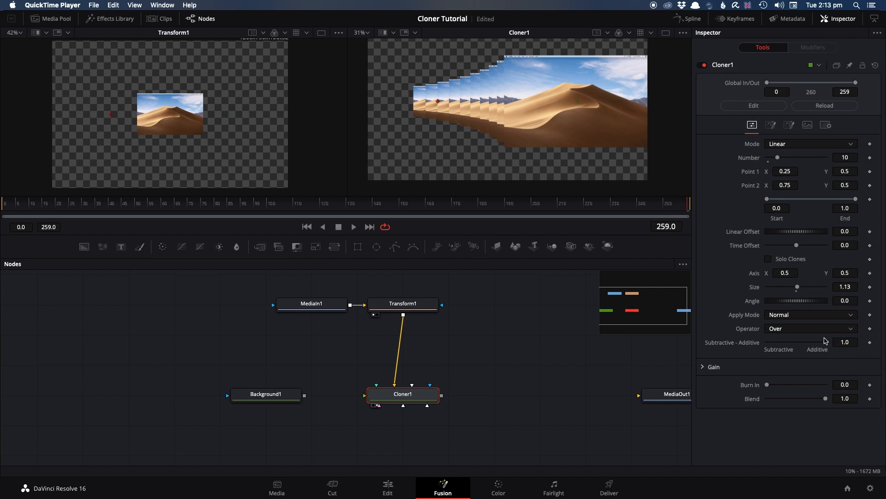
Reconnect Background1 to the Cloner, set Subtractive - Additive to 0.0, and inspect the clone edges up close.
left_click_drag(306, 398, 396, 390)
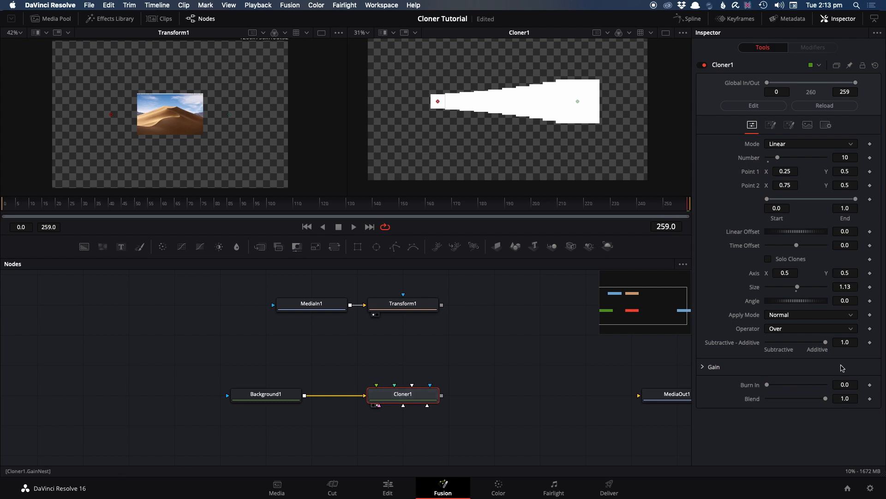
left_click_drag(826, 344, 760, 342)
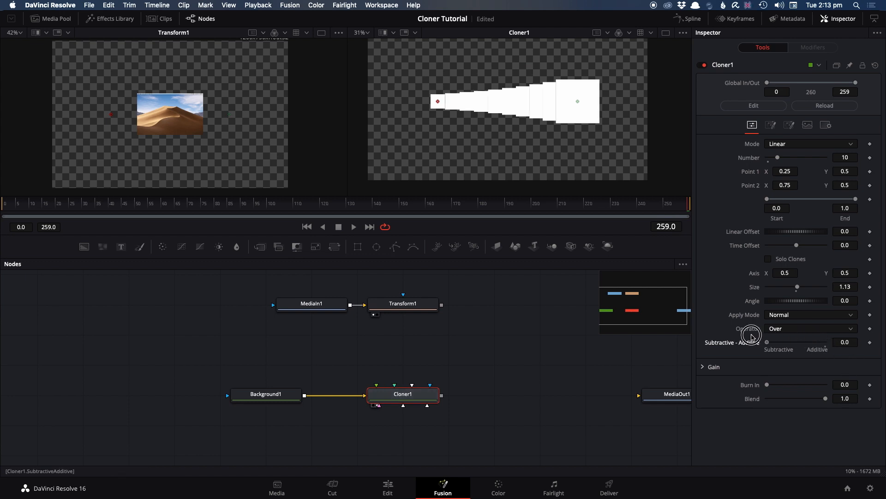
scroll(571, 127, "up", 3)
scroll(571, 127, "up", 3)
scroll(571, 127, "left", 4)
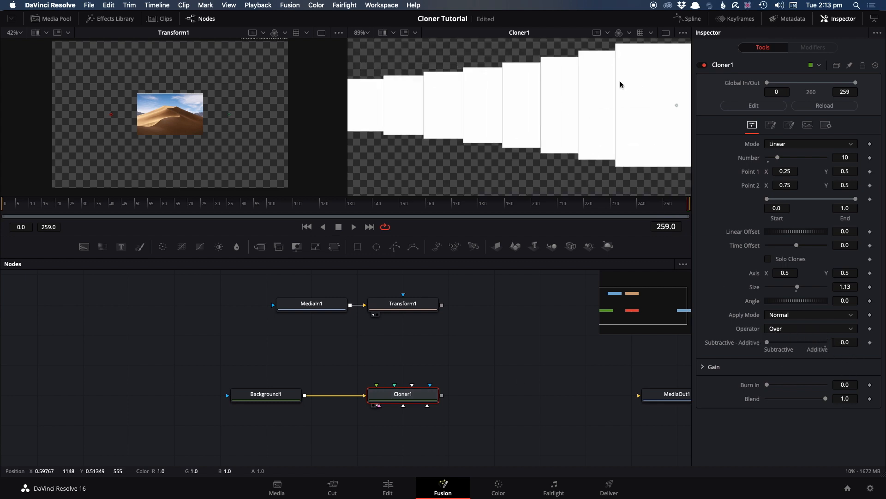
scroll(570, 106, "down", 4)
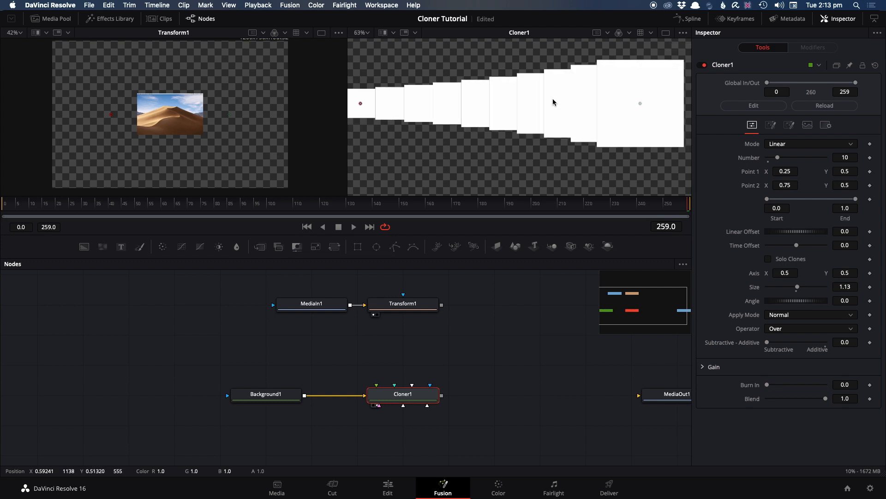
Return Subtractive - Additive to 1.0 and reset the Cloner's Size to 1.0.
left_click_drag(768, 342, 836, 361)
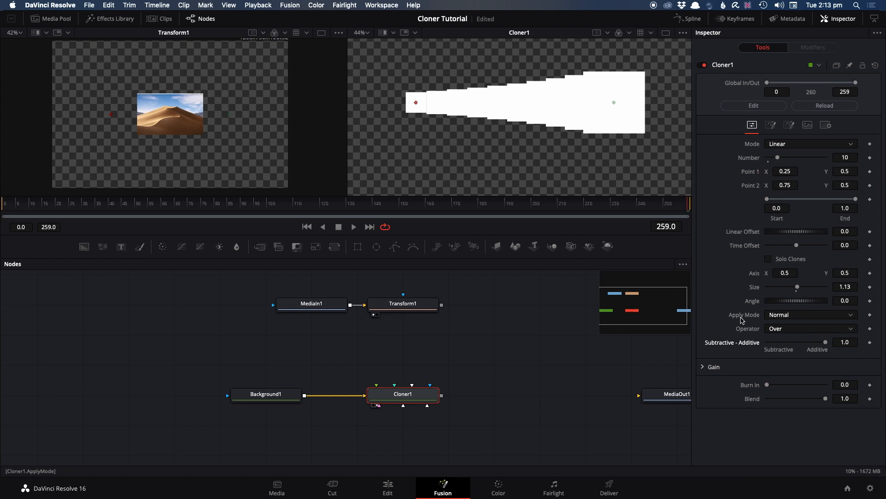
double_click(781, 296)
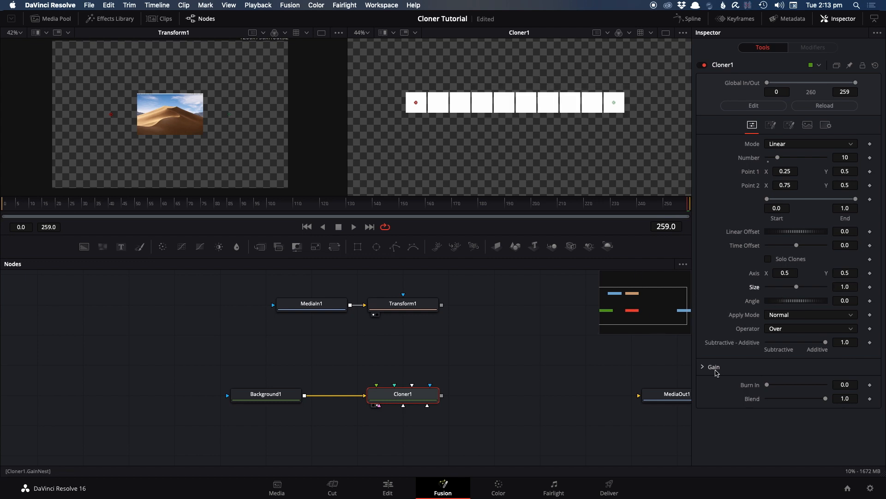
Expand the Cloner's Gain settings and set Red Gain to 0.276, Green Gain to 0.661 and Blue Gain to 0.7.
left_click(704, 368)
left_click_drag(820, 383, 782, 372)
mouse_move(825, 398)
left_mouse_down()
mouse_move(806, 394)
mouse_move(813, 409)
left_mouse_up()
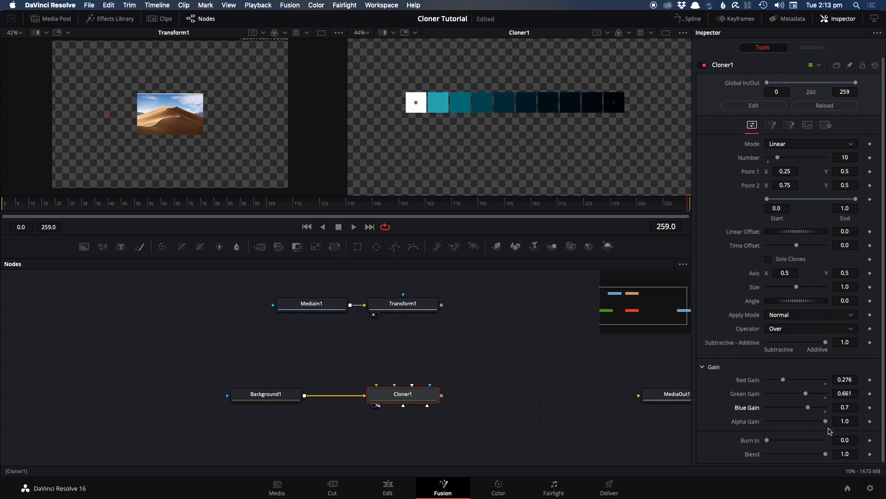
Vary the Alpha Gain, ending at 1.0, and set Red Gain to 0.772, Green Gain to 0.535 and Blue Gain to 0.811.
left_click_drag(827, 422, 757, 406)
left_click(802, 408)
left_click_drag(807, 393, 825, 421)
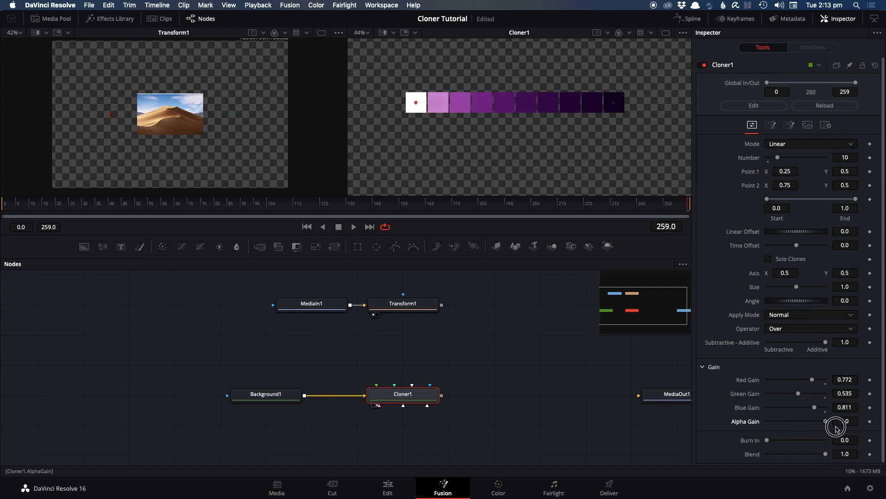
Try a Burn In of 1.0 and a Blend of 0.748 on the clones, and restore them to 0.0 and 1.0.
scroll(822, 380, "down", 1)
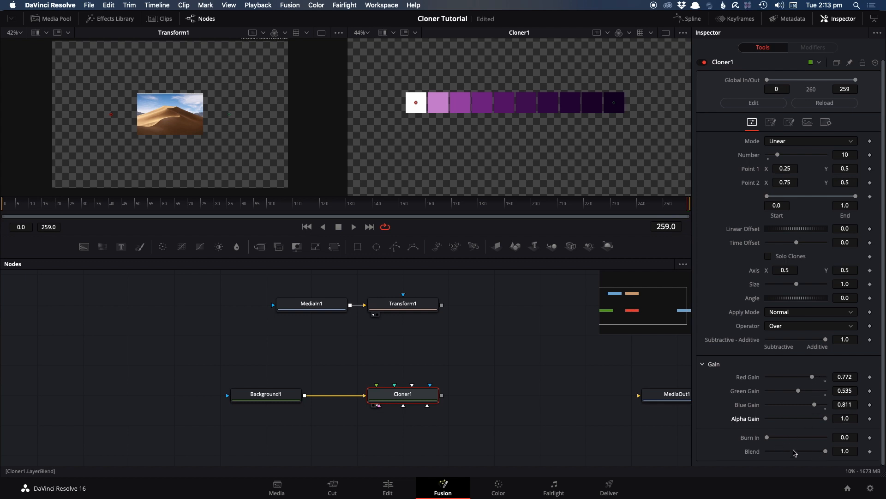
left_click(768, 439)
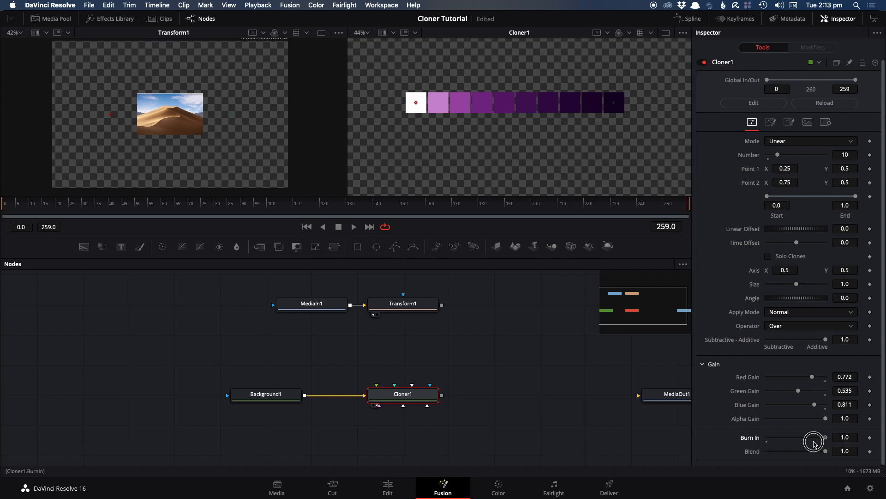
left_click_drag(823, 452, 811, 451)
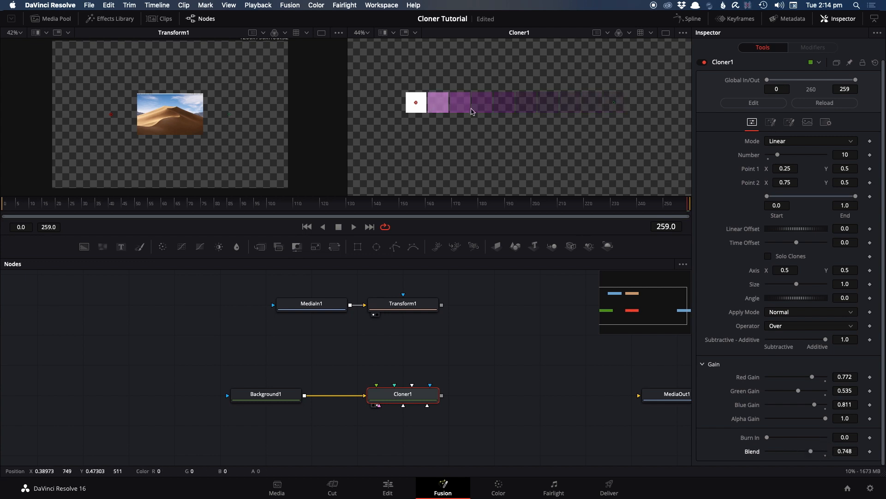
mouse_move(811, 451)
left_mouse_down()
mouse_move(767, 451)
mouse_move(827, 452)
left_mouse_up()
Switch the Cloner to Radial mode and view the whole ring of tinted clones.
left_click(777, 141)
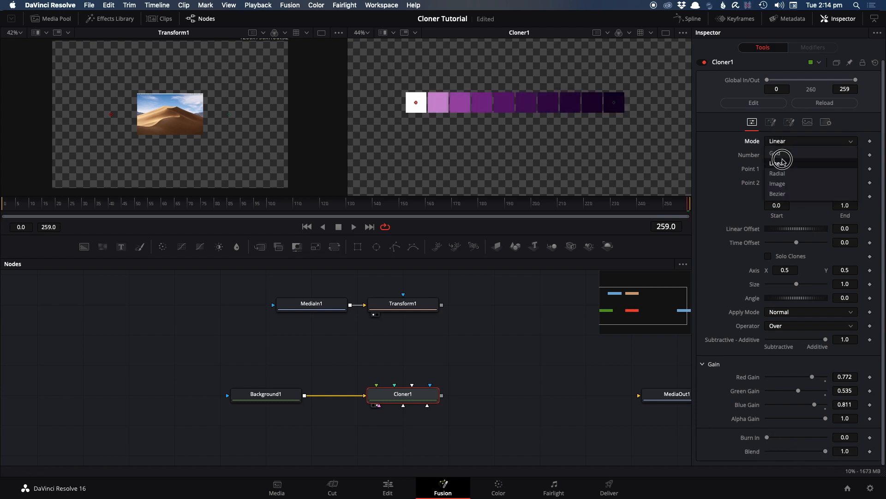
left_click(787, 172)
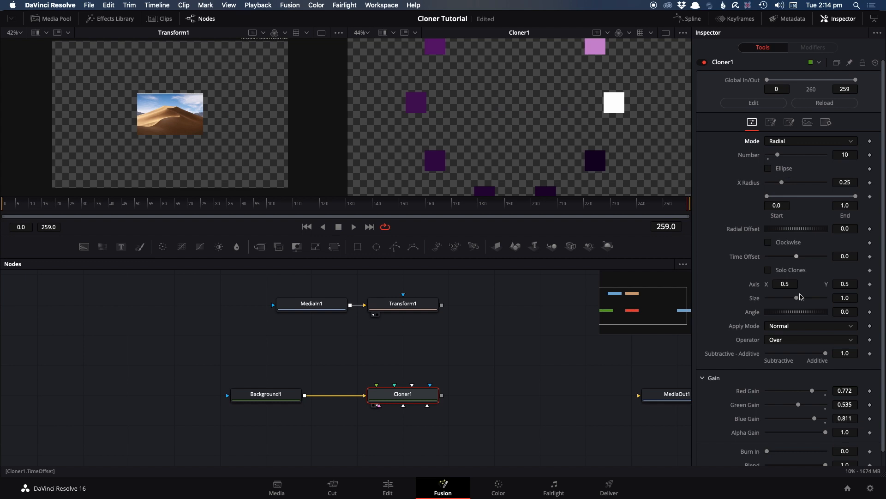
scroll(535, 123, "down", 2)
scroll(818, 456, "down", 1)
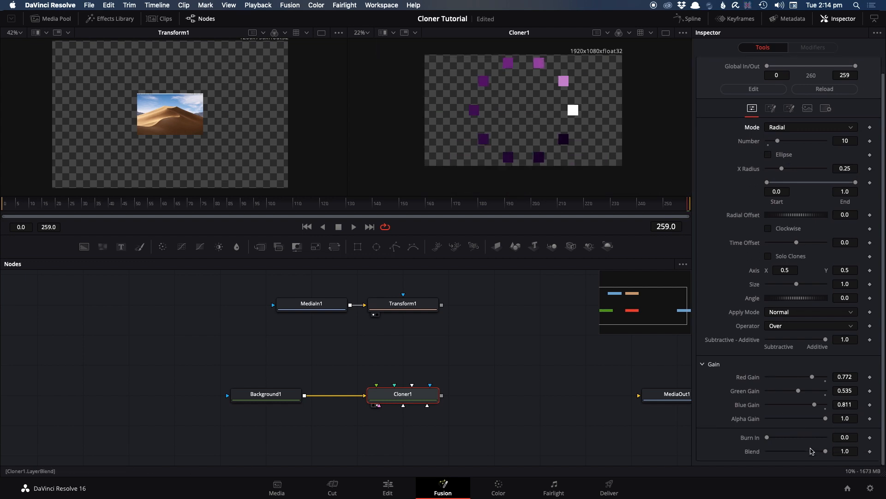
Try a Blend of 0.724 on the radial clones, along with a lower write-on End and a changed Radial Offset.
left_click_drag(825, 453, 808, 451)
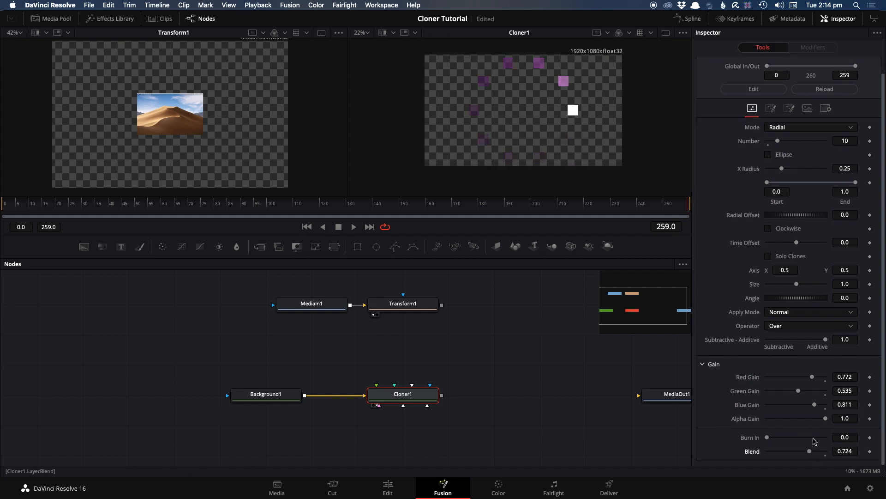
left_click_drag(856, 183, 812, 183)
mouse_move(790, 219)
left_mouse_down()
mouse_move(841, 218)
mouse_move(748, 216)
mouse_move(665, 199)
mouse_move(435, 136)
left_mouse_up()
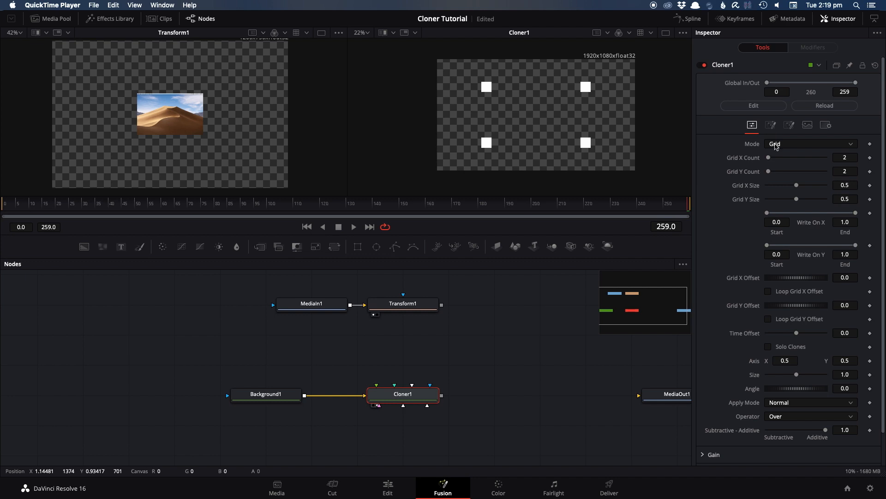
Set the Cloner's grid to 7 by 5 clones with Grid X Size 0.89 and Grid Y Size 0.677.
mouse_move(773, 162)
left_mouse_down()
mouse_move(801, 187)
mouse_move(819, 185)
mouse_move(800, 198)
mouse_move(808, 199)
left_mouse_up()
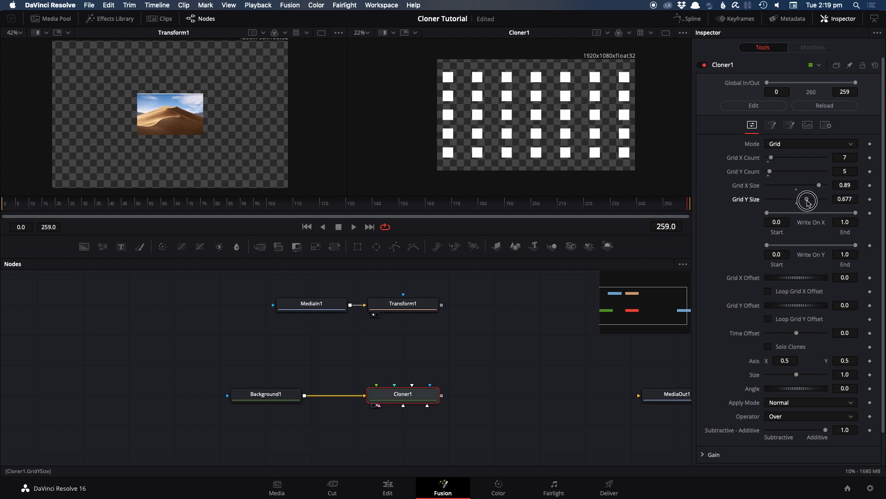
Try an Axis jitter of X 0.024 and Y 0.028 with several random seeds, and undo the axis jitter.
left_click(771, 124)
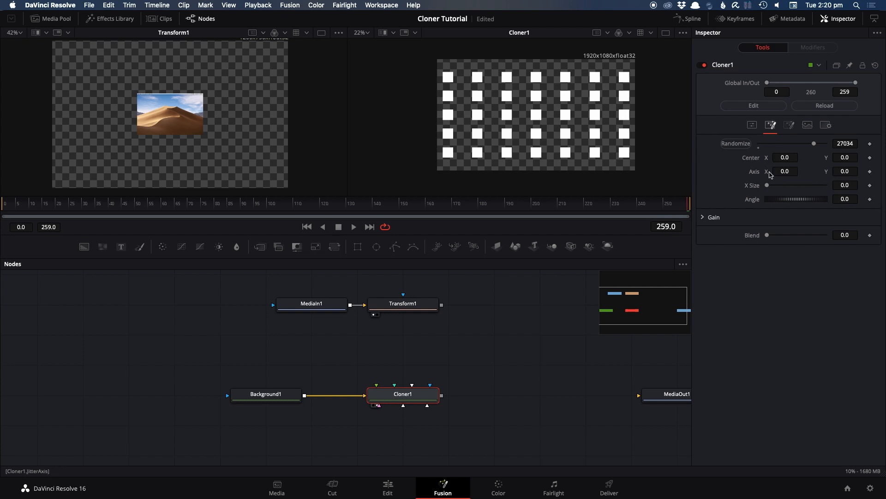
left_click_drag(786, 173, 787, 174)
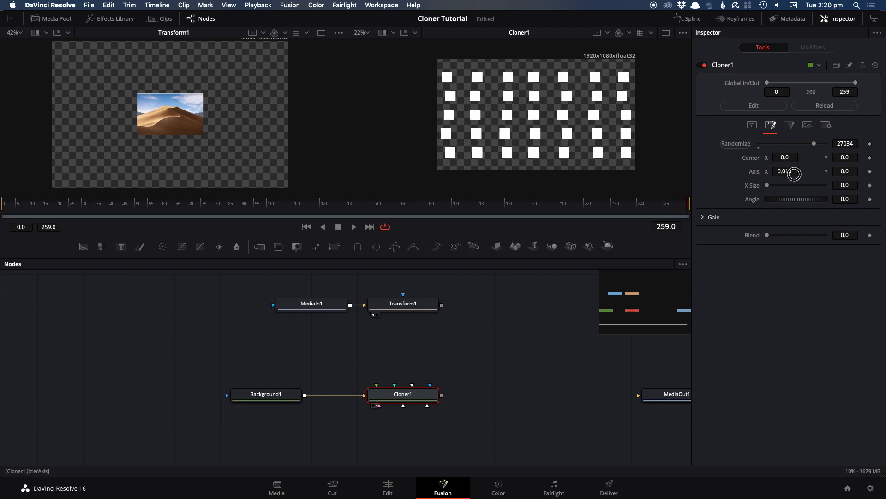
left_click_drag(845, 172, 846, 171)
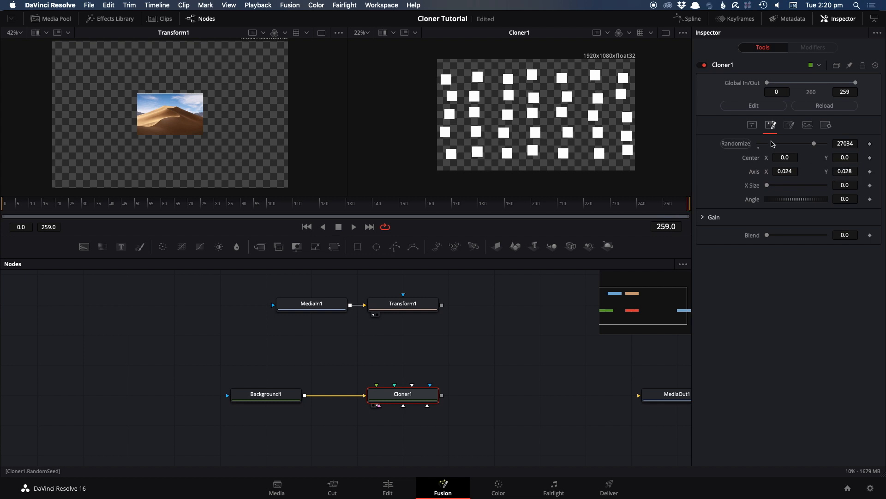
left_click(738, 143)
left_click(739, 143)
left_click(739, 143)
left_click(739, 144)
left_click(738, 144)
left_click(739, 144)
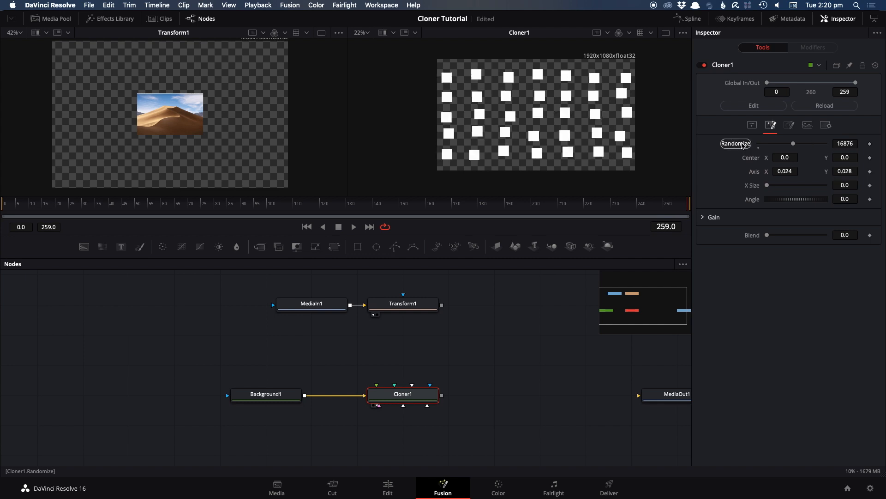
key("super+z")
key("super+z")
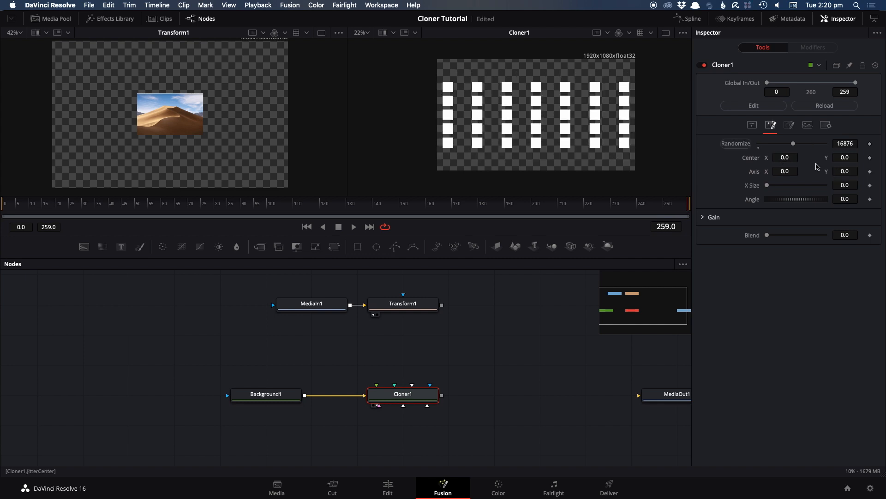
key("super+z")
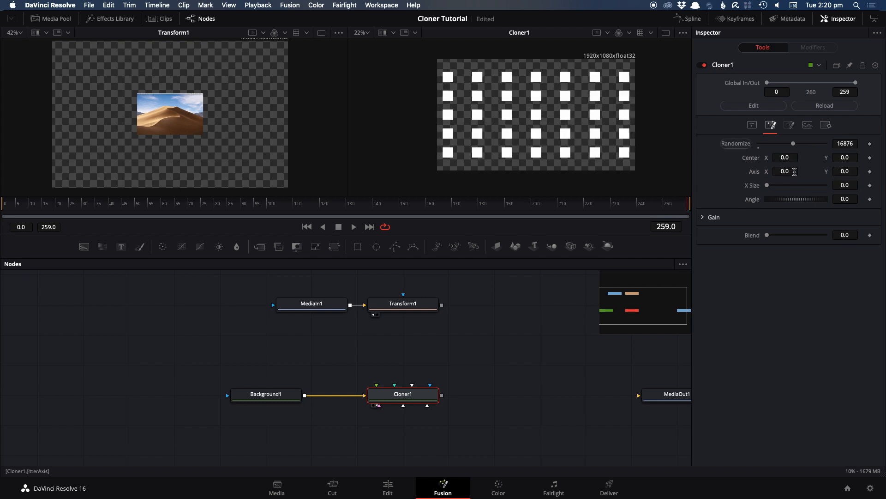
Try an X Size jitter of 1.25 with several random seeds, and reset it to 0.0.
left_click_drag(770, 188, 799, 188)
left_click(746, 145)
left_click(745, 145)
left_click(745, 145)
left_click(745, 145)
left_click(745, 145)
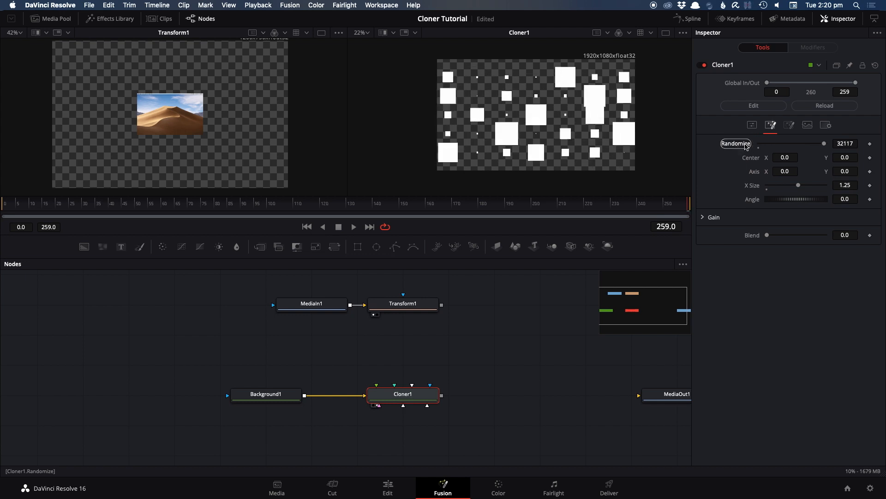
double_click(768, 189)
Try an Angle jitter of 62.61 with several random seeds, and reset it to 0.0.
left_click_drag(781, 204, 825, 208)
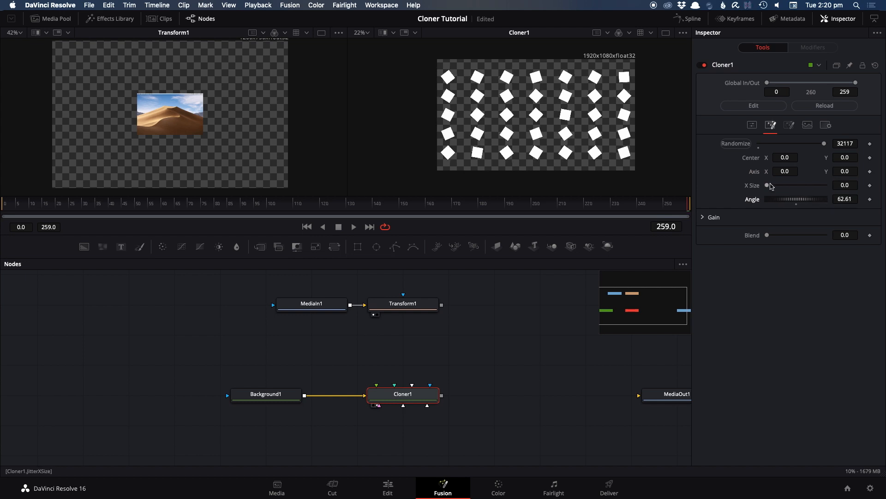
left_click(745, 145)
left_click(745, 145)
left_click(745, 145)
double_click(794, 204)
Set the jitter's Red Gain to 0.866, Green Gain to 0.5, Blue Gain to 0.843, Alpha Gain to 0.969 and Blend to 0.583.
left_click(704, 216)
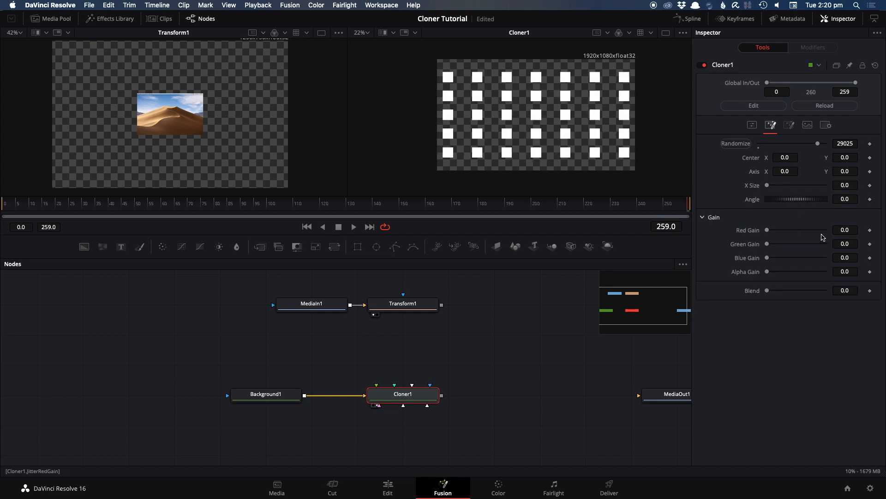
mouse_move(774, 231)
left_mouse_down()
mouse_move(824, 231)
mouse_move(803, 245)
mouse_move(817, 258)
left_mouse_up()
left_click_drag(766, 273, 822, 279)
left_click_drag(768, 291, 802, 290)
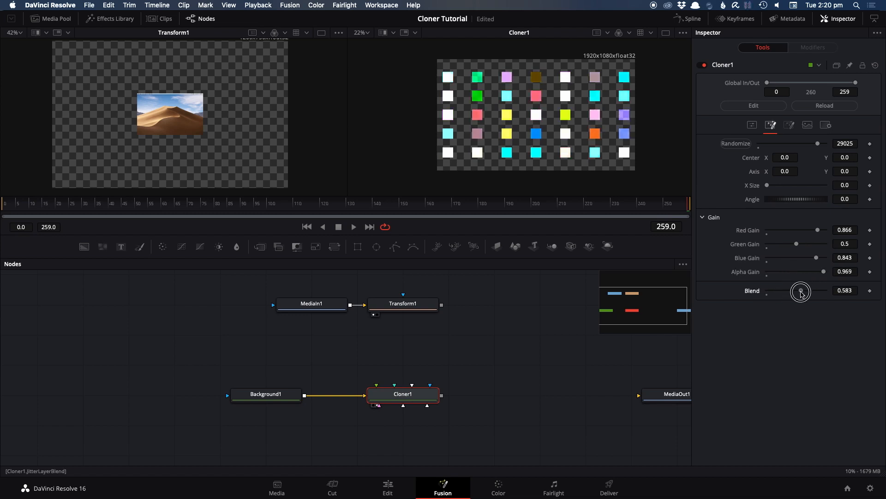
Randomize the jitter seed several times to vary the clones' random colours.
left_click(737, 144)
left_click(737, 143)
left_click(737, 143)
left_click(737, 144)
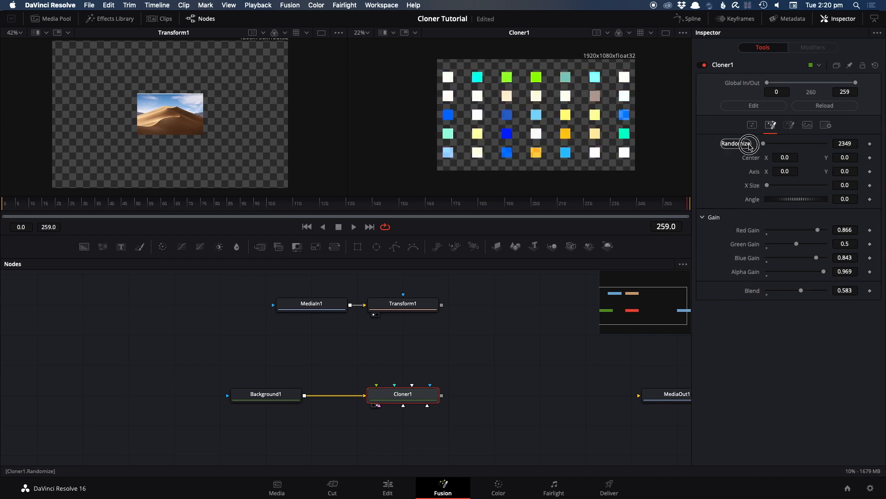
left_click(749, 145)
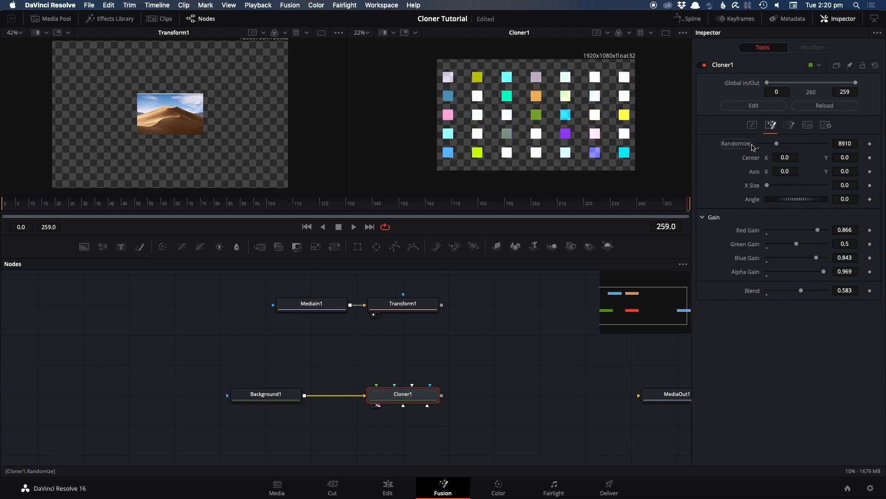
Reset the jitter's Red, Green, Blue and Alpha Gain and its Blend to 0.0.
left_click(767, 235)
left_click(767, 248)
left_click(767, 261)
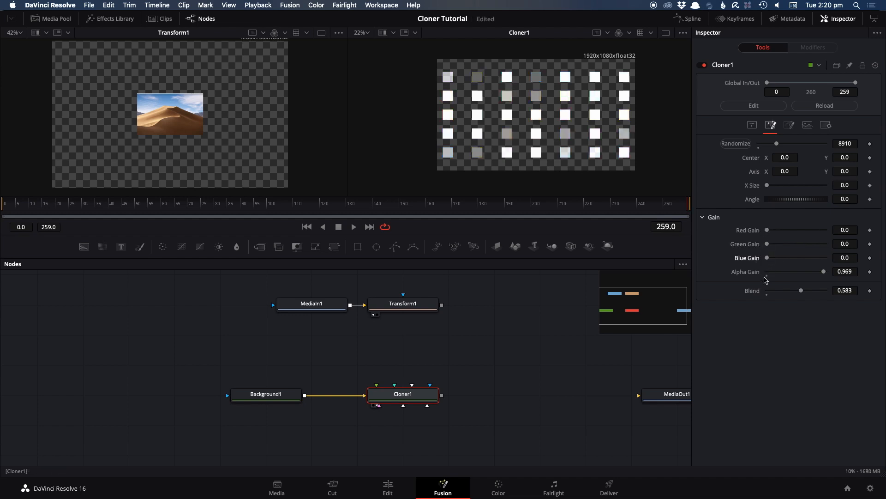
left_click(766, 276)
left_click(767, 295)
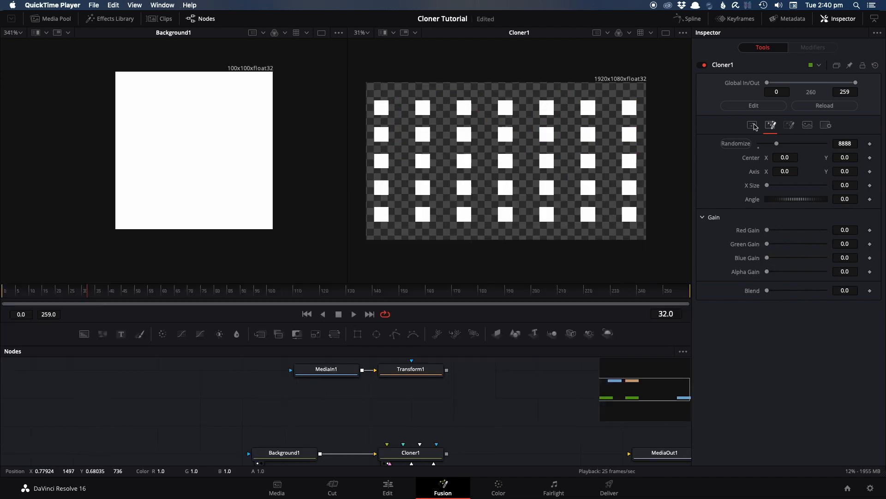
Switch the Cloner to Linear mode and set its Number to 7.
left_click(753, 126)
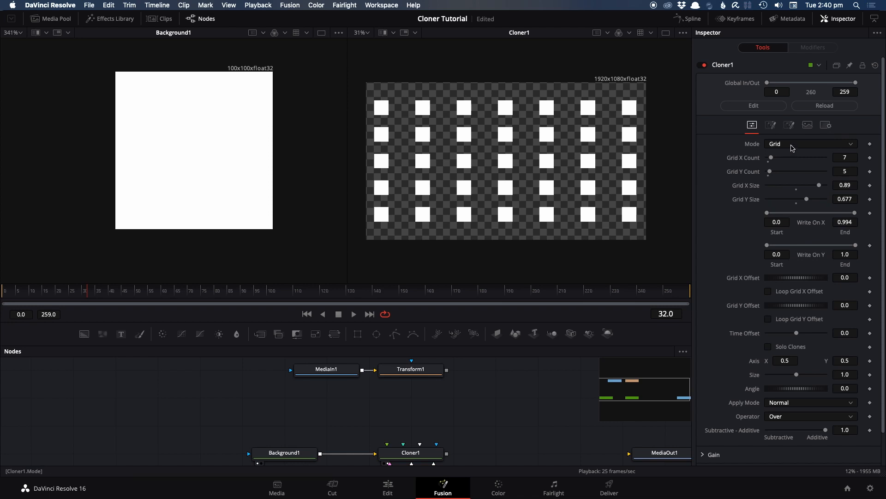
left_click(793, 147)
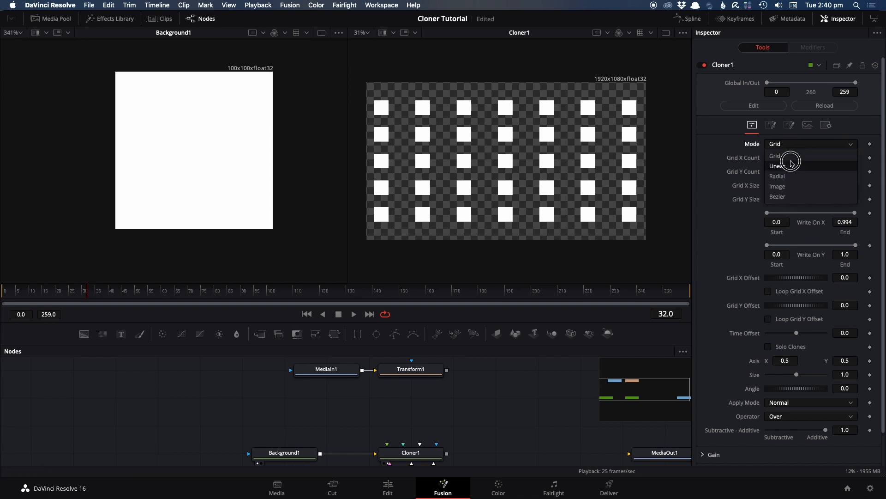
left_click(791, 163)
left_click_drag(770, 159, 777, 158)
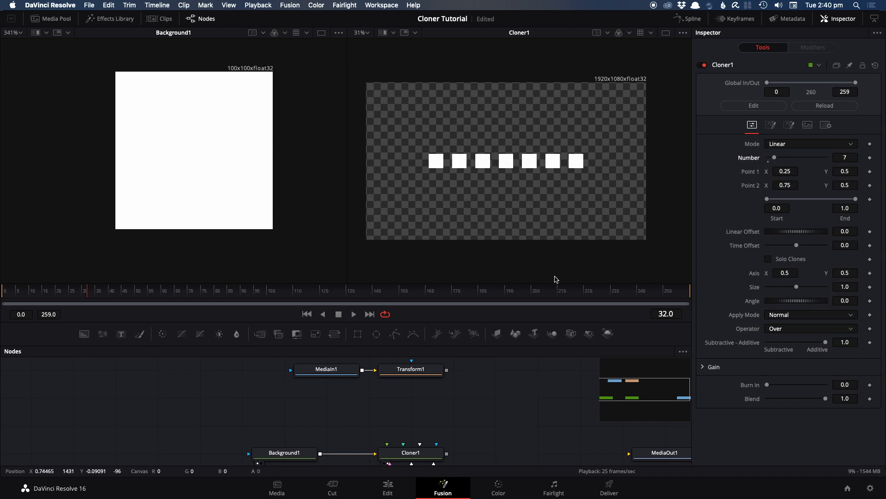
Add an Ellipse mask to the Background1 node.
left_click(303, 452)
scroll(348, 382, "down", 2)
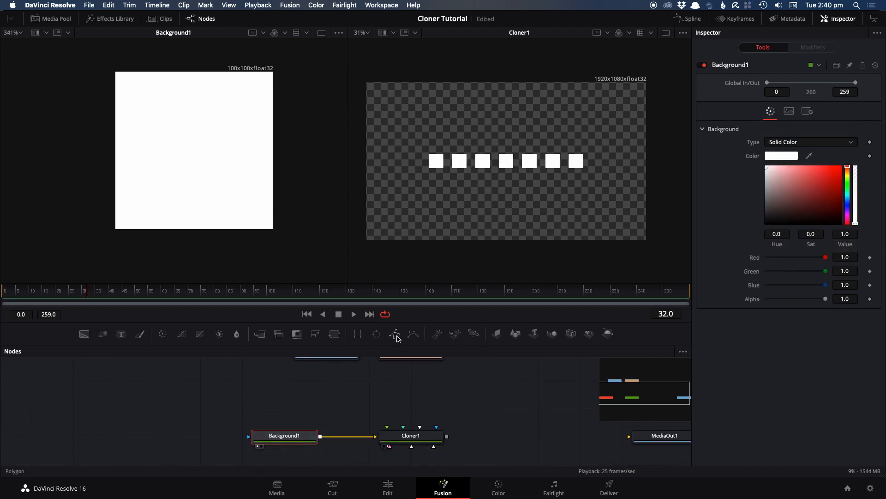
left_click(375, 335)
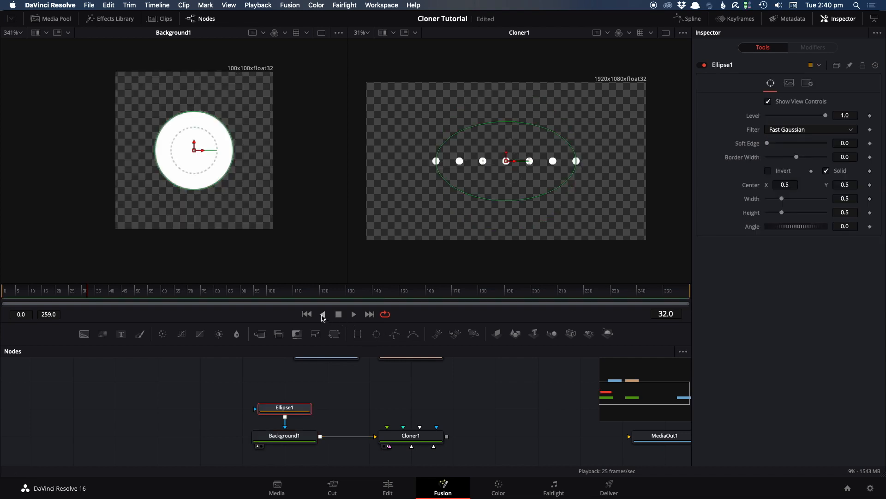
Animate the ellipse's Center downward from Y 0.702346 at frame 0 to Y 0.303519 at frame 20, with keyframes at frames 10 and 15 between.
left_click_drag(195, 147, 194, 115)
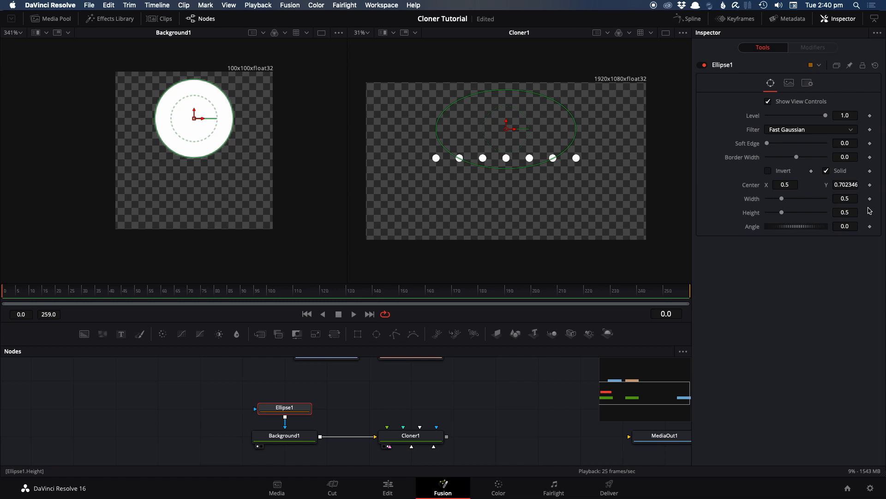
left_click(871, 185)
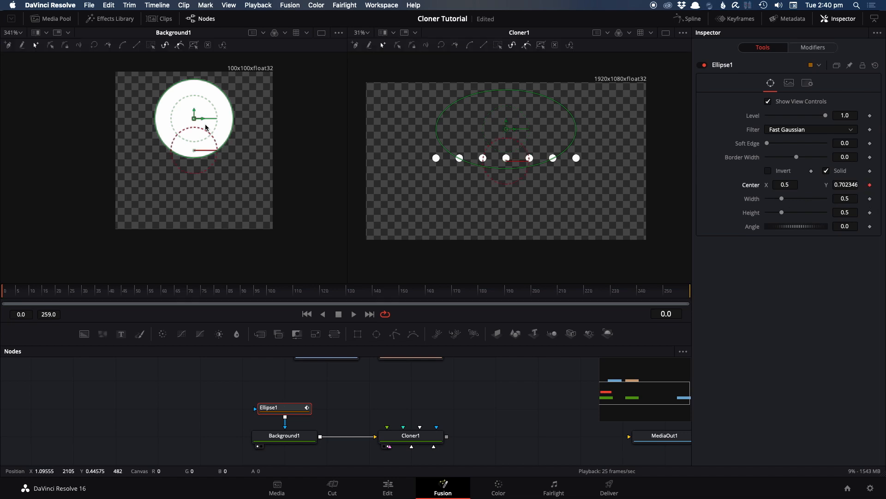
left_click_drag(19, 292, 29, 292)
left_click_drag(193, 118, 194, 162)
left_click(42, 291)
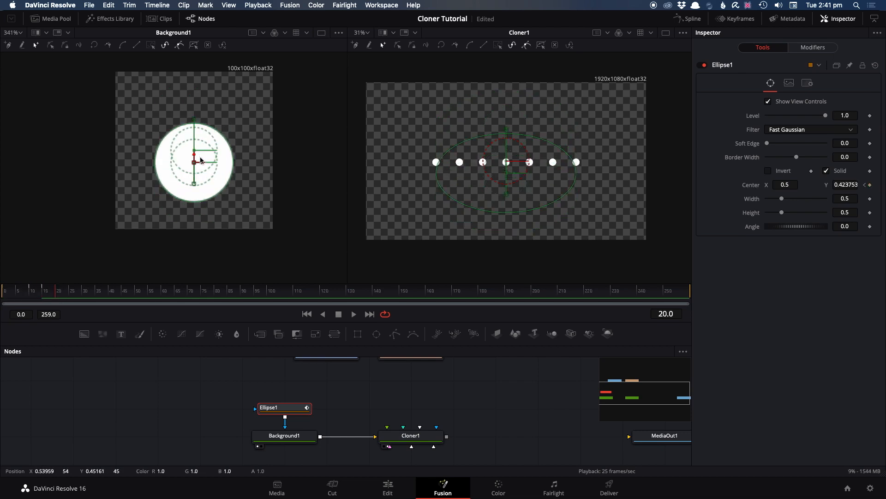
Play the composition from the first frame and examine the moving circle in the row of clones.
left_click(306, 313)
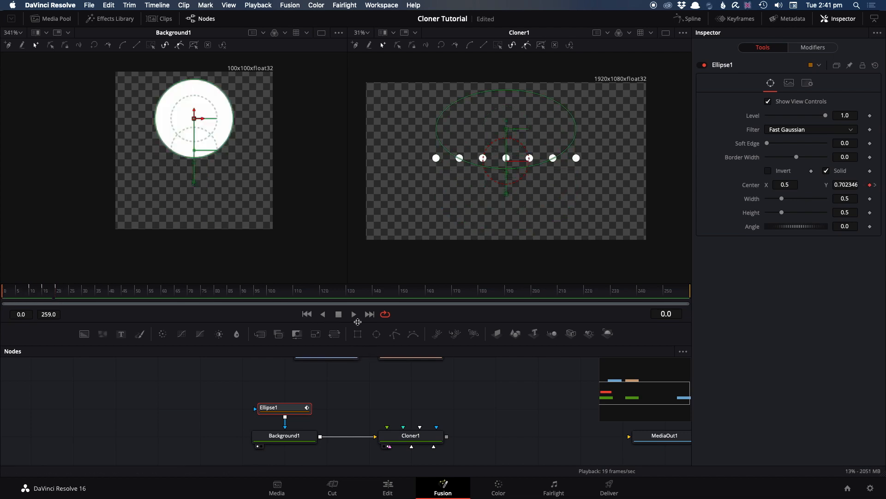
left_click(354, 315)
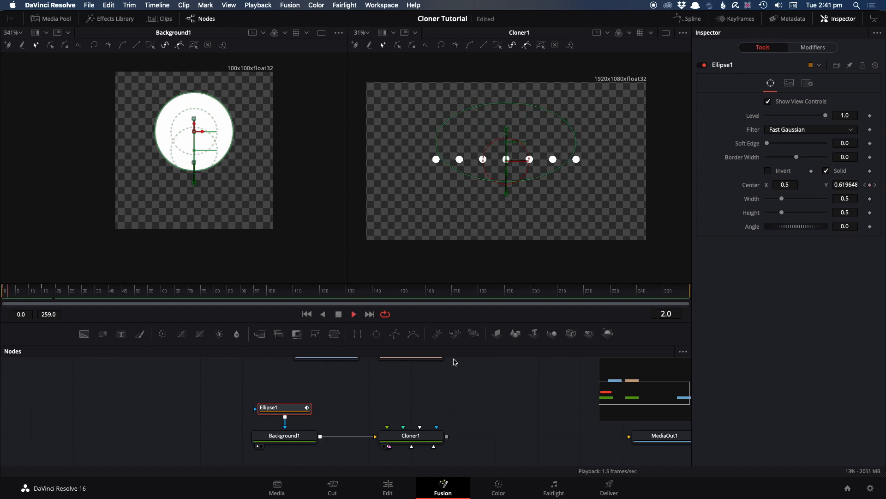
scroll(530, 222, "up", 2)
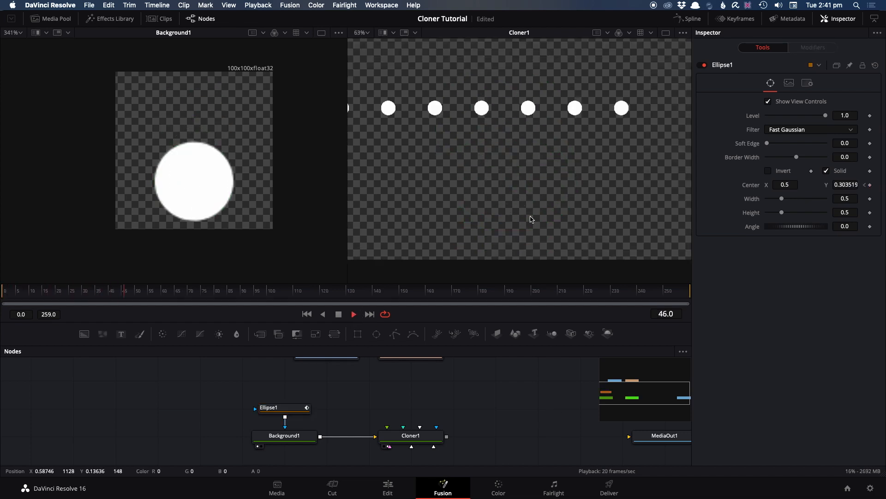
scroll(641, 221, "down", 2)
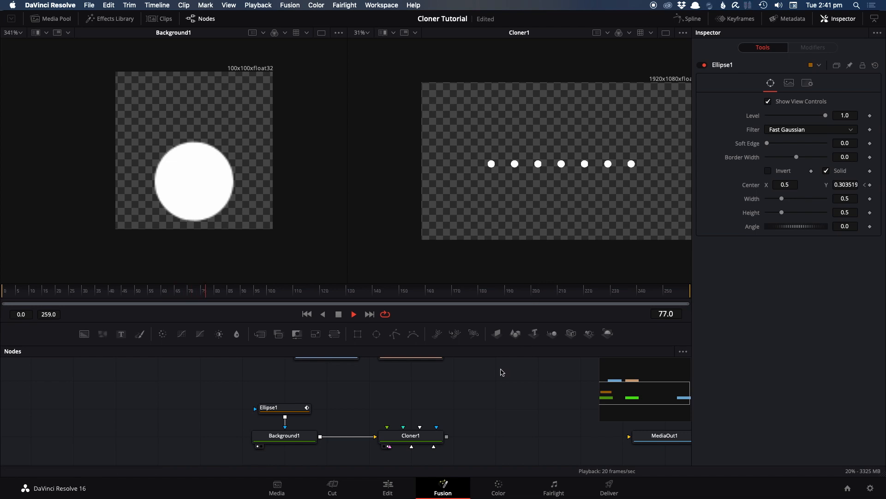
Set the Cloner's Number to 11, preview the animation in Radial mode, and return the Cloner to Linear mode.
left_click(415, 435)
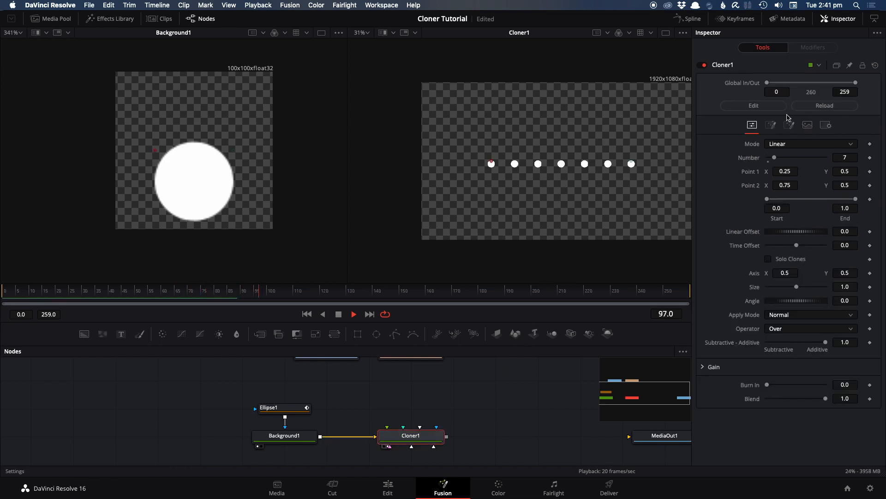
left_click_drag(775, 157, 780, 158)
left_click(787, 144)
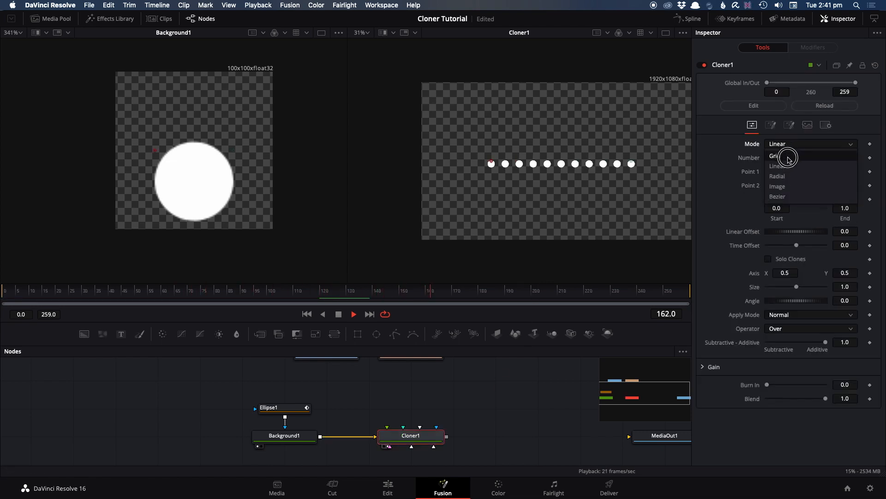
left_click(782, 172)
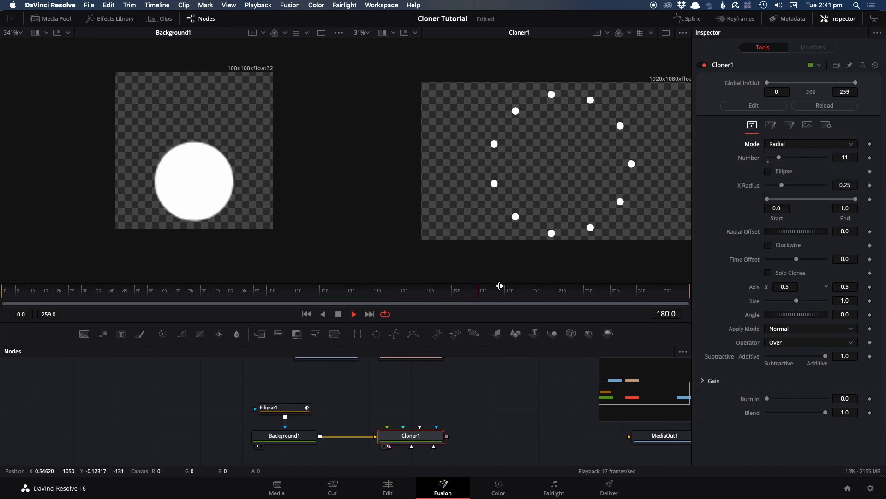
left_click(308, 316)
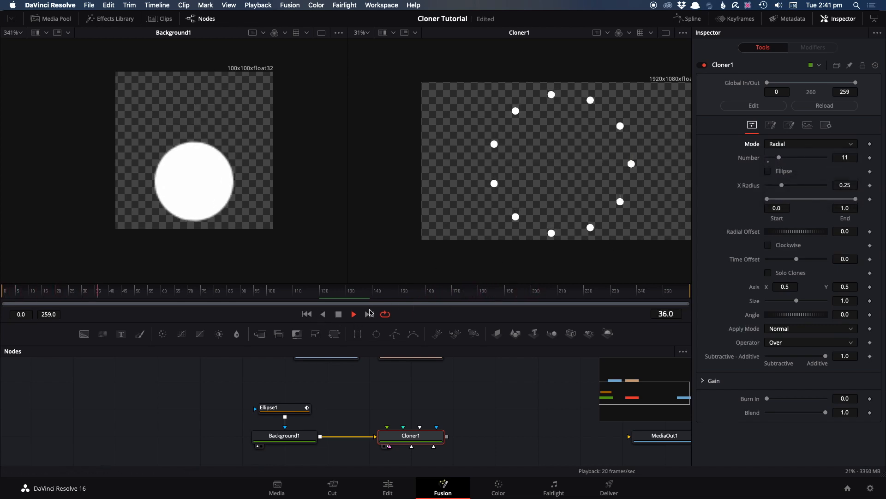
left_click(340, 315)
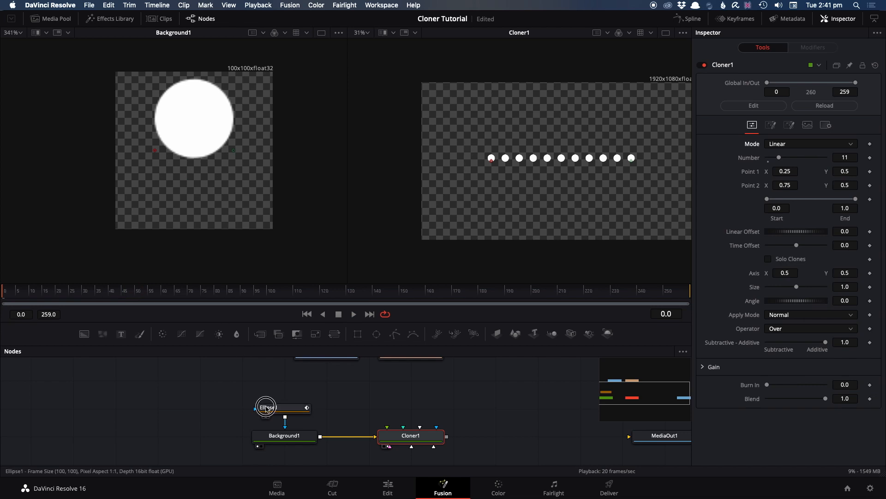
Show the Displacement curve of Ellipse1's Center path in the full-width Spline editor, fitted to view.
left_click(266, 408)
left_click(688, 18)
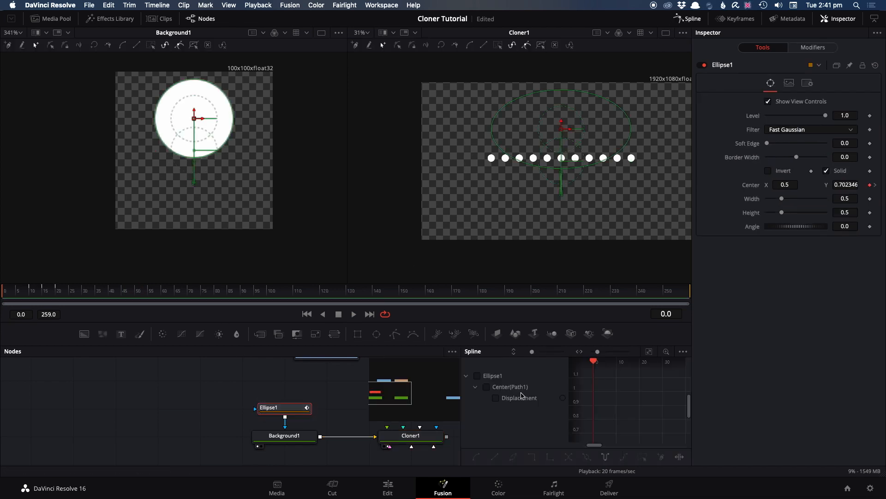
key("F4")
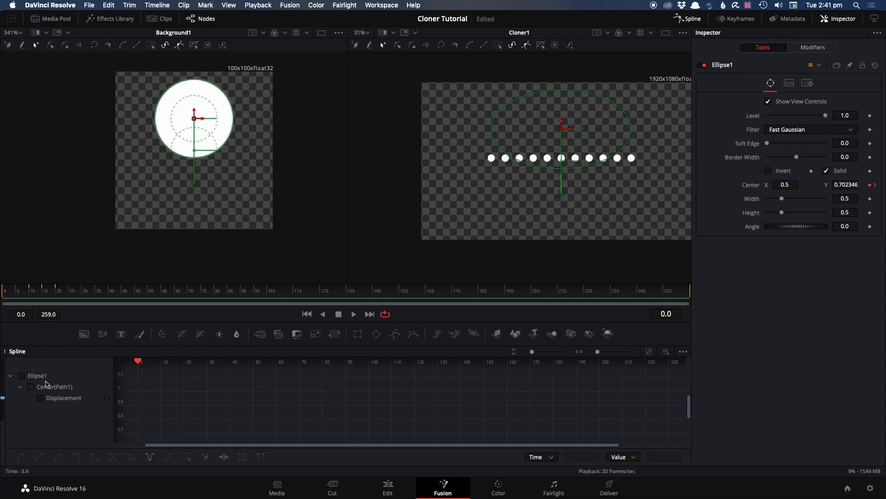
left_click(53, 397)
left_click(648, 352)
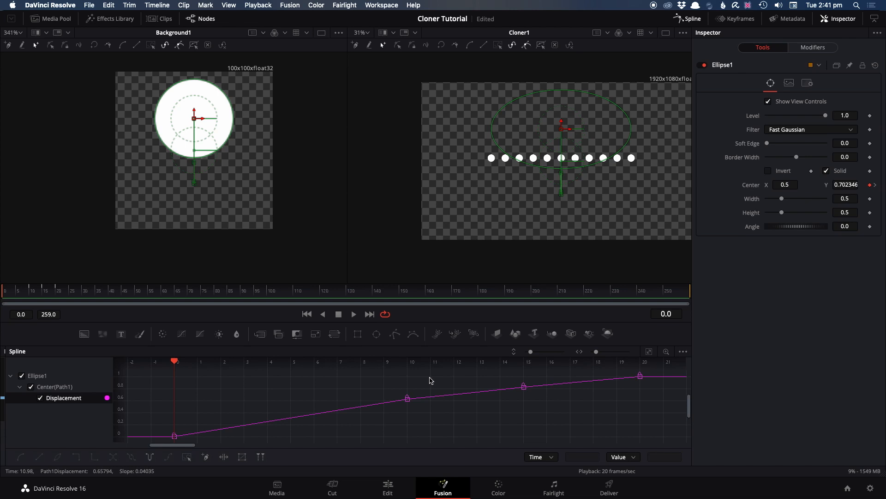
Smooth all keyframes of the Displacement curve, make it repeat in ping-pong fashion, and close the Spline editor after previewing.
key("ctrl+a")
key("s")
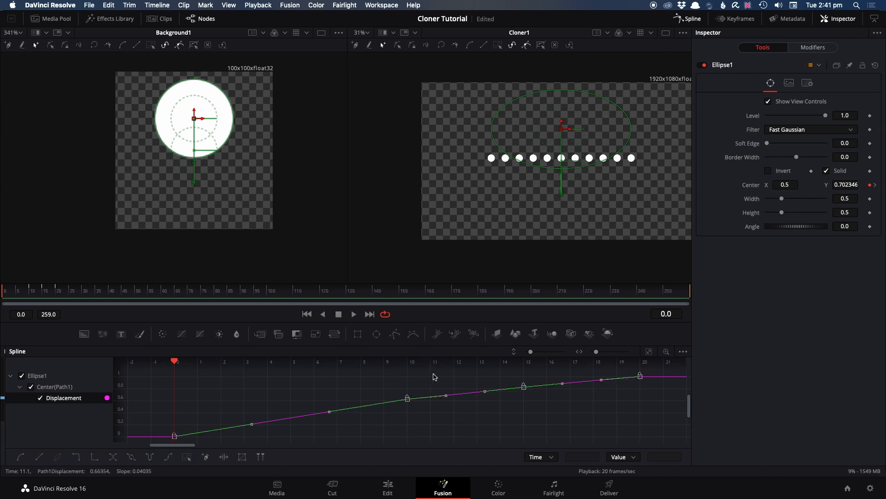
left_click(150, 458)
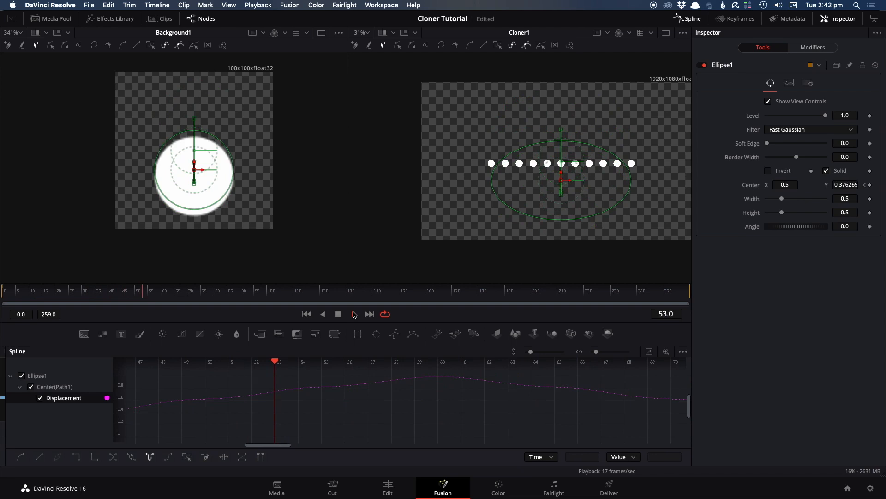
left_click(677, 20)
Try Time Offset values of -5 and 5 on Cloner1 while the looping animation plays.
scroll(568, 155, "up", 2)
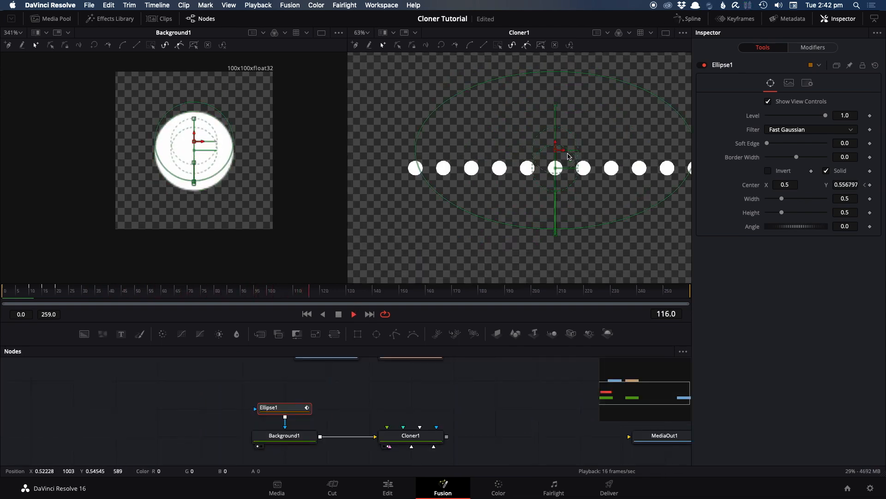
scroll(531, 162, "right", 2)
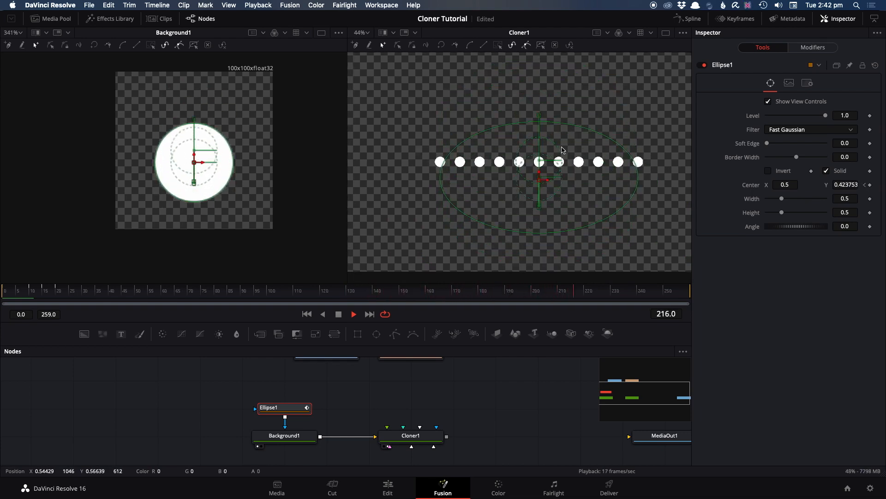
left_click(414, 440)
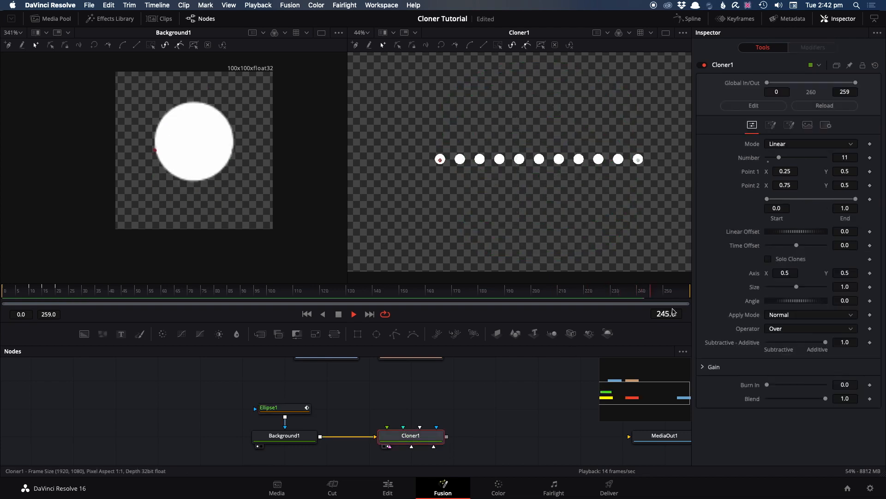
left_click(798, 246)
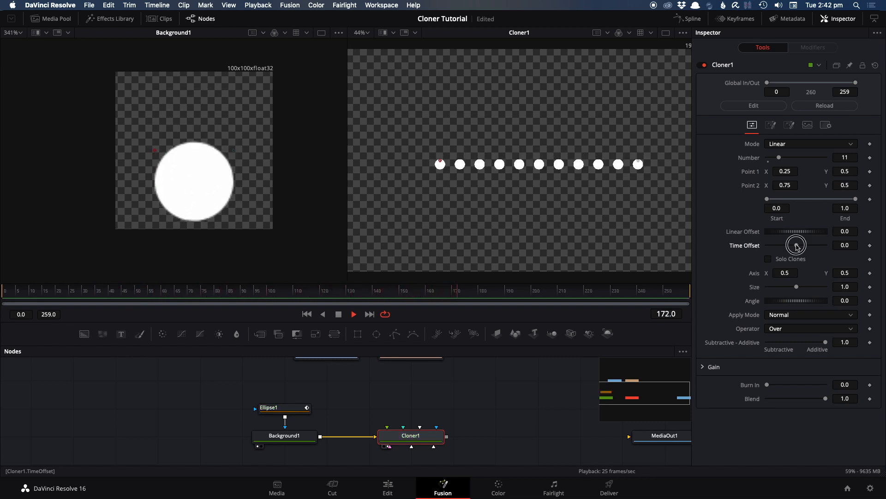
left_click_drag(798, 246, 755, 247)
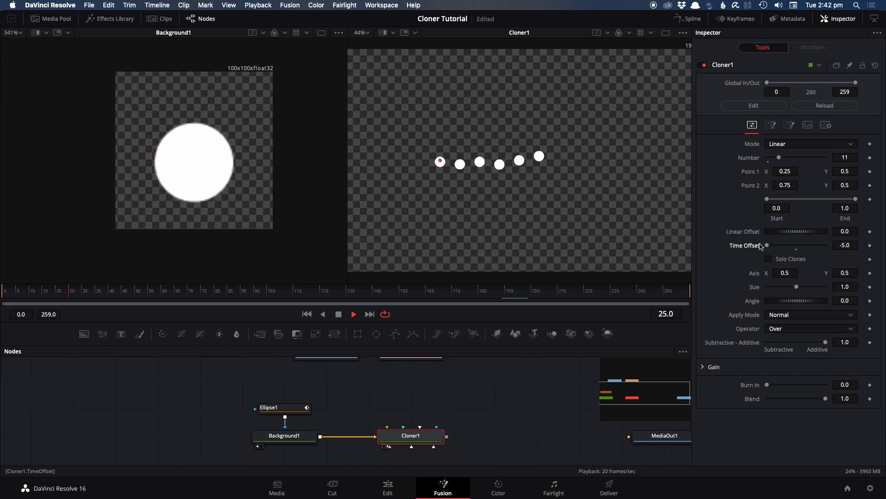
left_click_drag(767, 247, 874, 247)
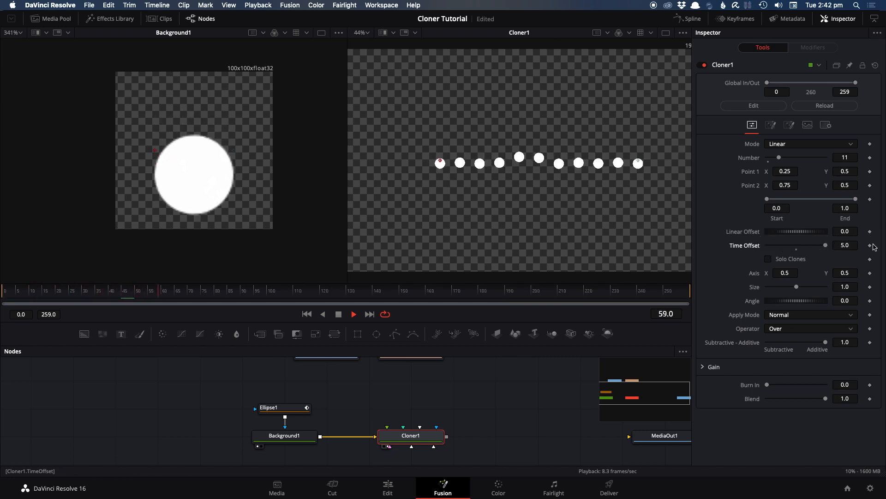
Set Cloner1's Time Offset to 15, watch the staggered clones play, and stop playback.
left_click(850, 245)
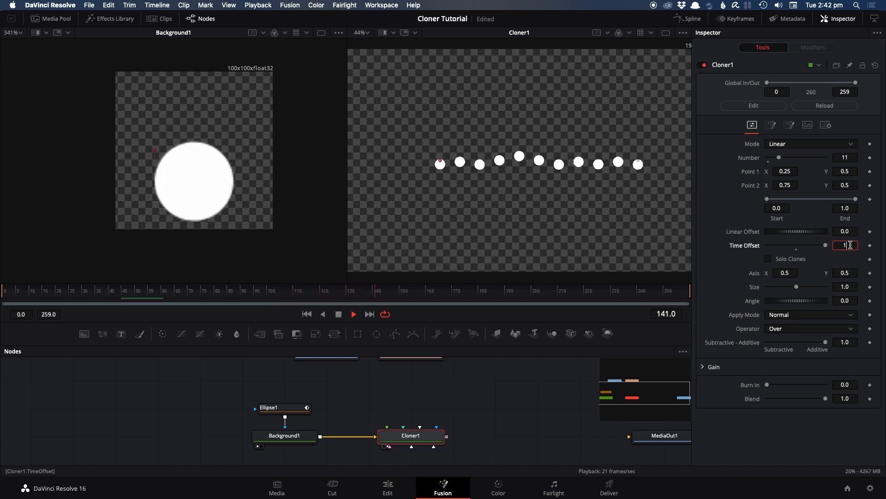
type("15")
key("Tab")
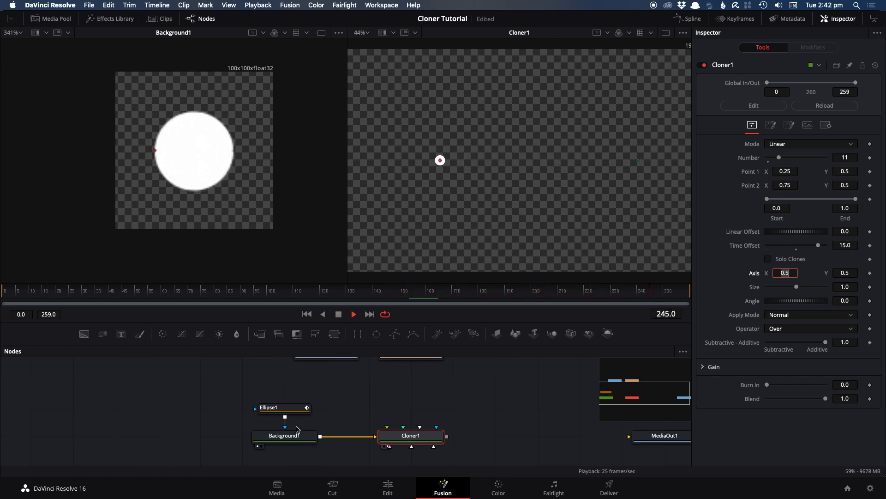
key("space")
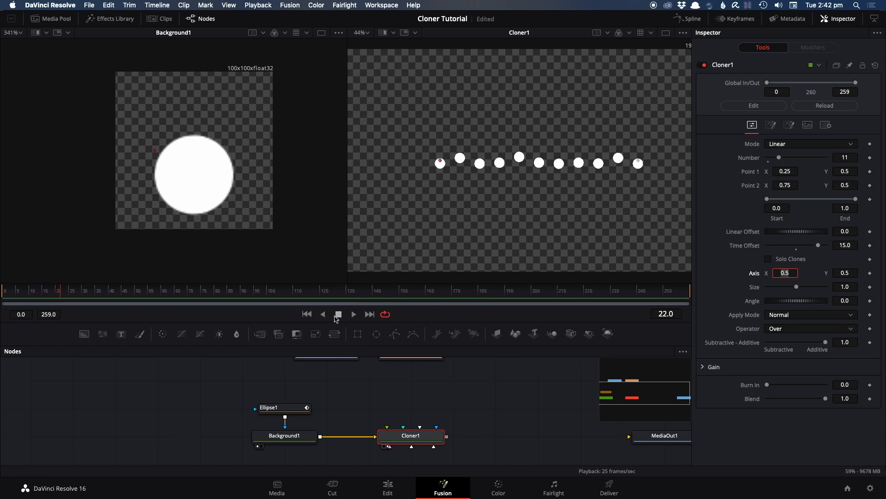
Extend Background1's Global Out to frame 500 and play the composition to check the last clones.
left_click(282, 437)
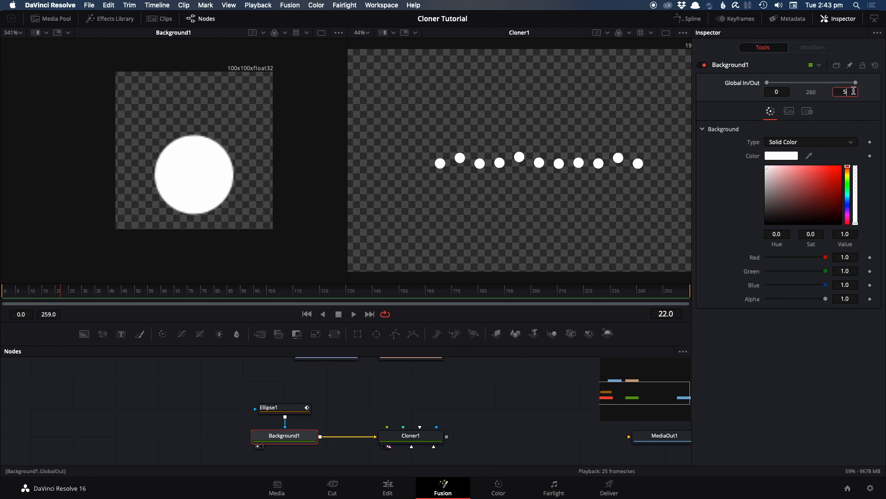
key("Tab")
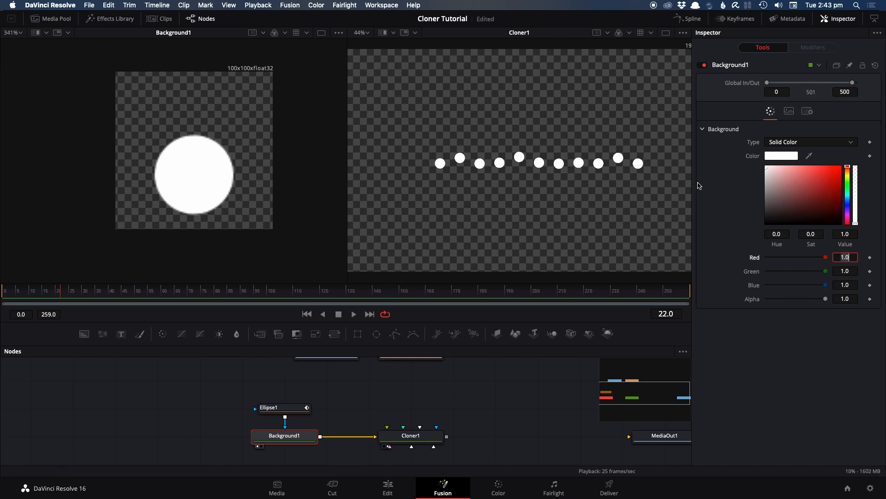
left_click(354, 315)
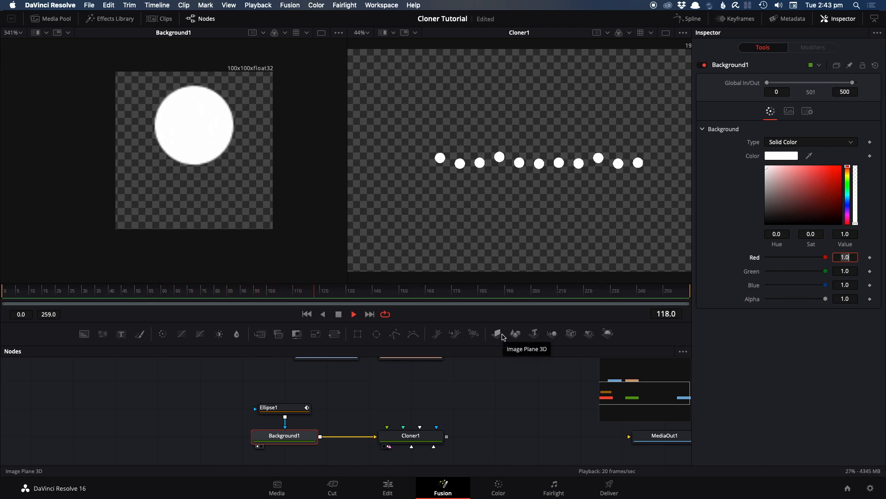
left_click(338, 314)
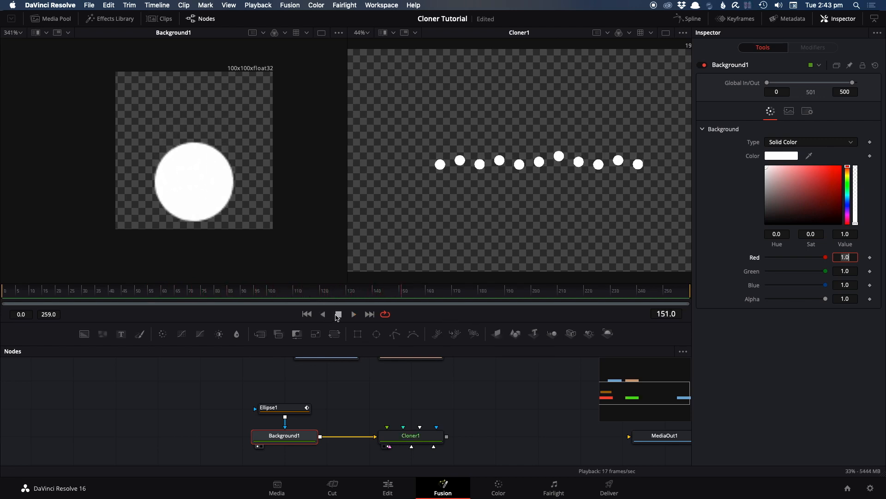
Set Cloner1's Time Offset to -5 and preview the animation from the first frame.
left_click(425, 435)
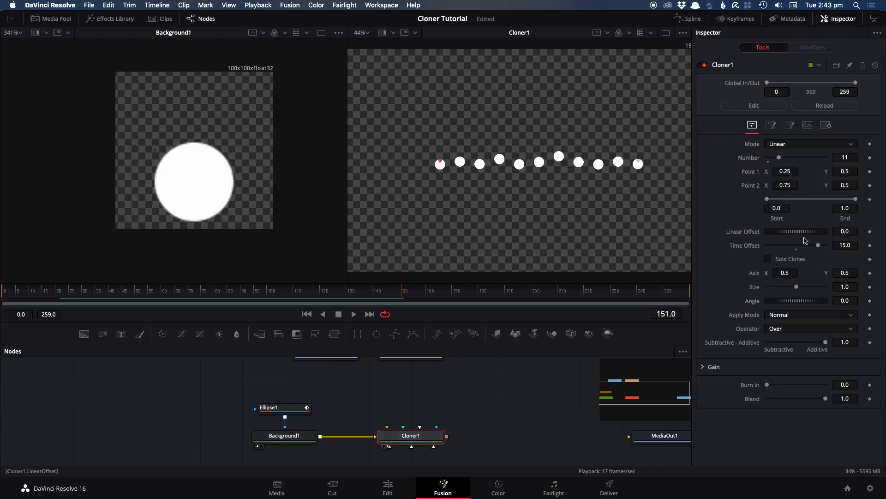
left_click_drag(812, 247, 702, 255)
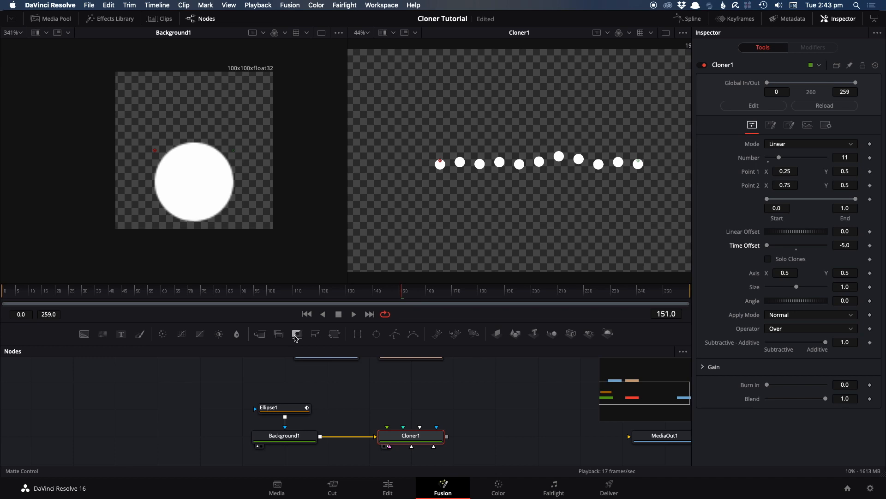
left_click(306, 315)
left_click(350, 314)
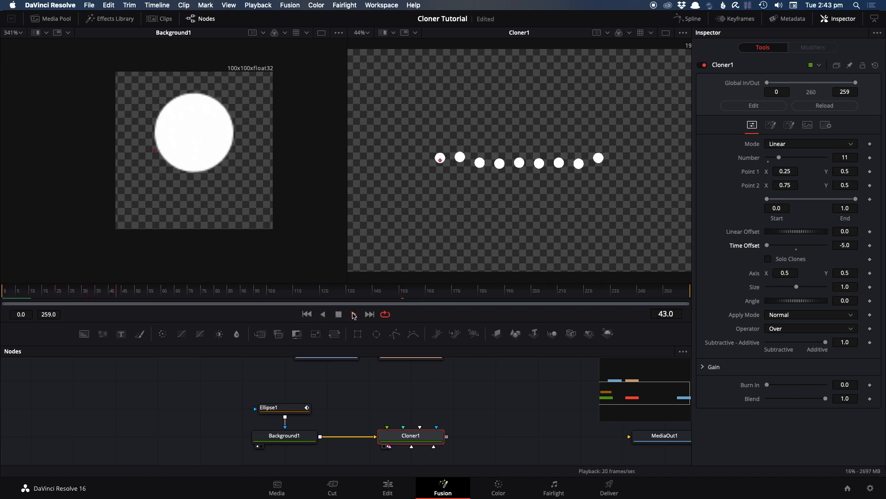
key("space")
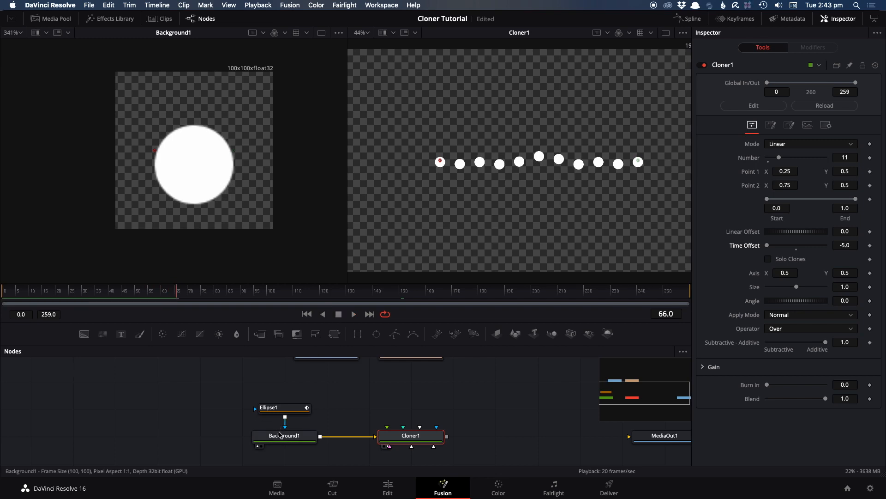
Set Background1's Global In to -500 and play the composition from the first frame.
left_click(280, 435)
left_click(786, 93)
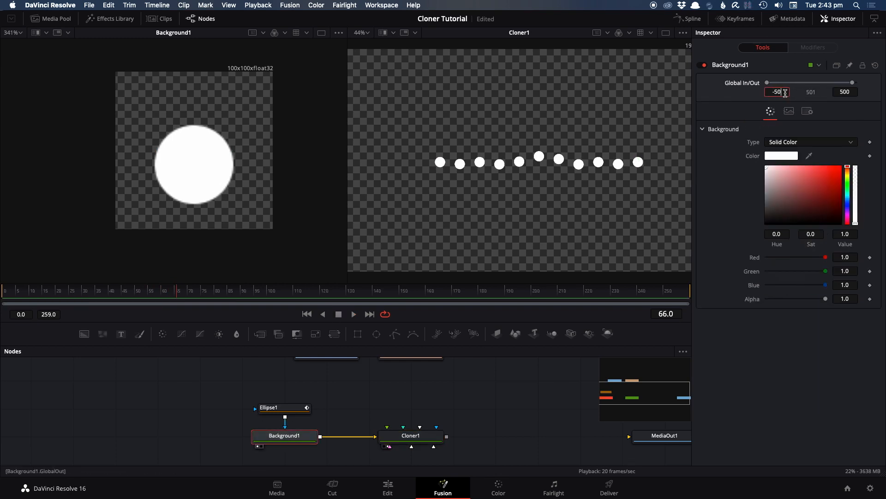
left_click(307, 314)
left_click(354, 314)
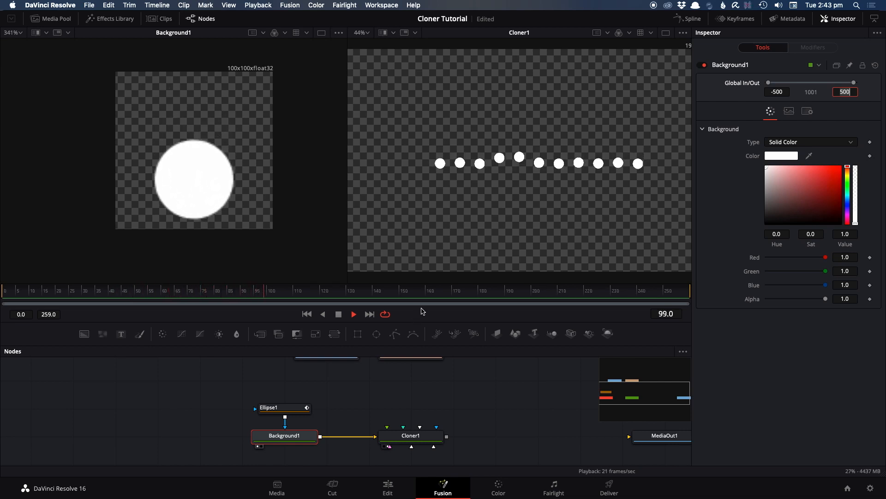
Set Cloner1's Size to 1.13 and reposition Point 2 to about X 0.525, Y 0.770 during playback.
left_click(410, 435)
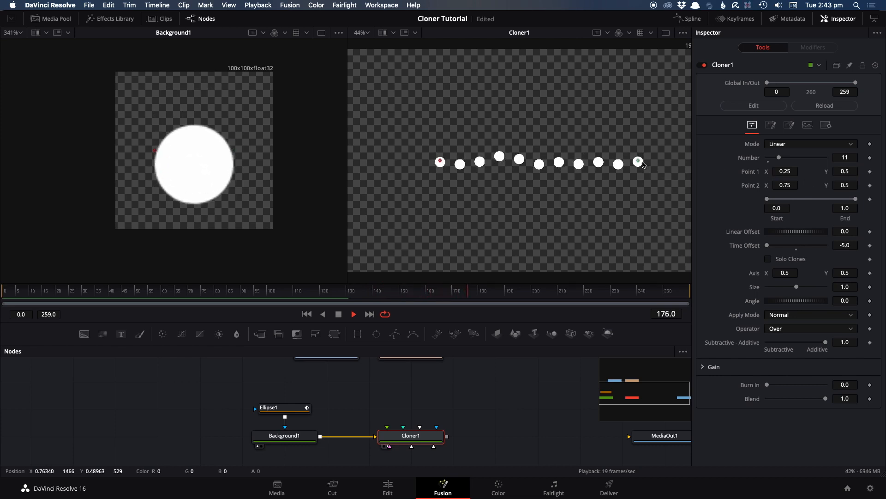
mouse_move(636, 161)
left_mouse_down()
mouse_move(590, 138)
mouse_move(504, 129)
left_mouse_up()
mouse_move(492, 182)
left_mouse_down()
mouse_move(576, 210)
mouse_move(611, 111)
mouse_move(469, 87)
mouse_move(404, 189)
mouse_move(380, 197)
mouse_move(390, 157)
mouse_move(433, 133)
left_mouse_up()
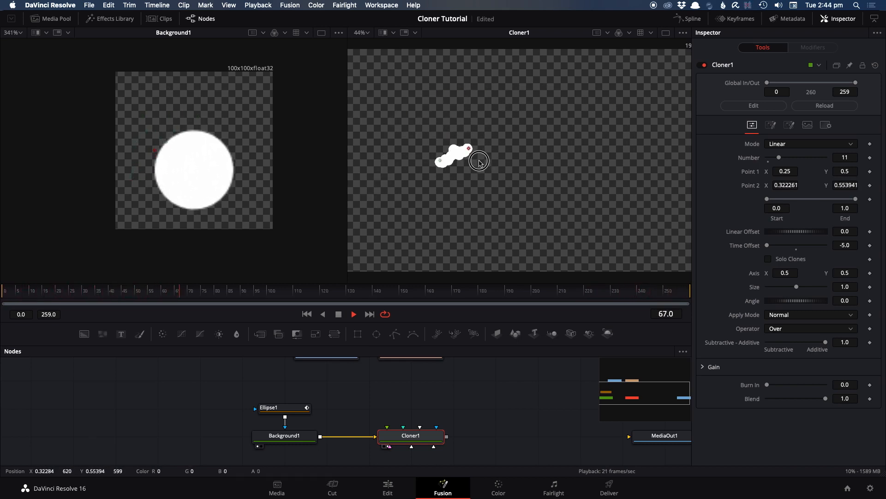
left_click_drag(798, 285, 799, 284)
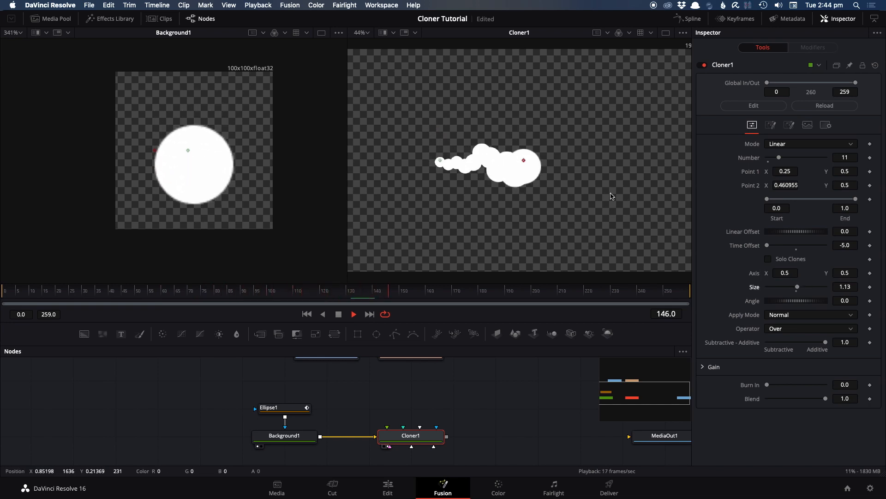
mouse_move(524, 161)
left_mouse_down()
mouse_move(563, 135)
mouse_move(637, 131)
mouse_move(596, 195)
mouse_move(429, 196)
mouse_move(414, 134)
mouse_move(508, 143)
mouse_move(593, 121)
mouse_move(585, 105)
mouse_move(548, 100)
left_mouse_up()
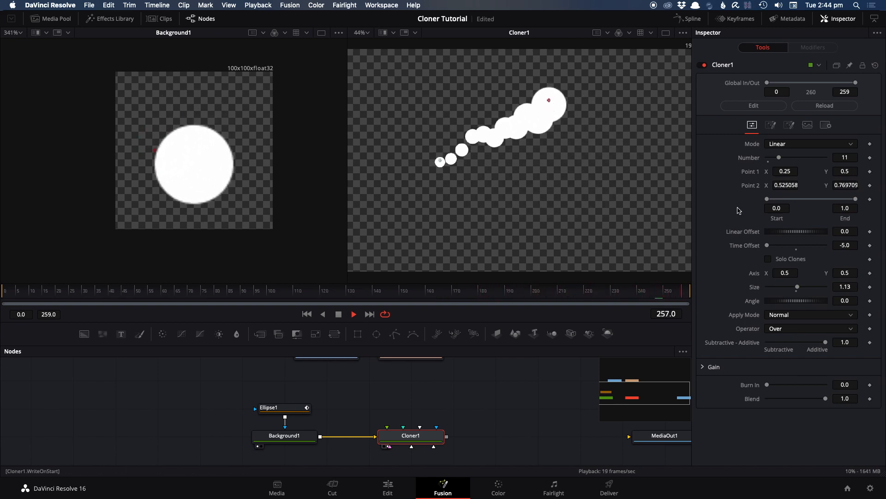
Limit Cloner1's range to Start 0.183 and End 0.778, and move Point 2 to about X 0.610, Y 0.604.
mouse_move(767, 199)
left_mouse_down()
mouse_move(851, 196)
mouse_move(778, 197)
mouse_move(837, 194)
left_mouse_up()
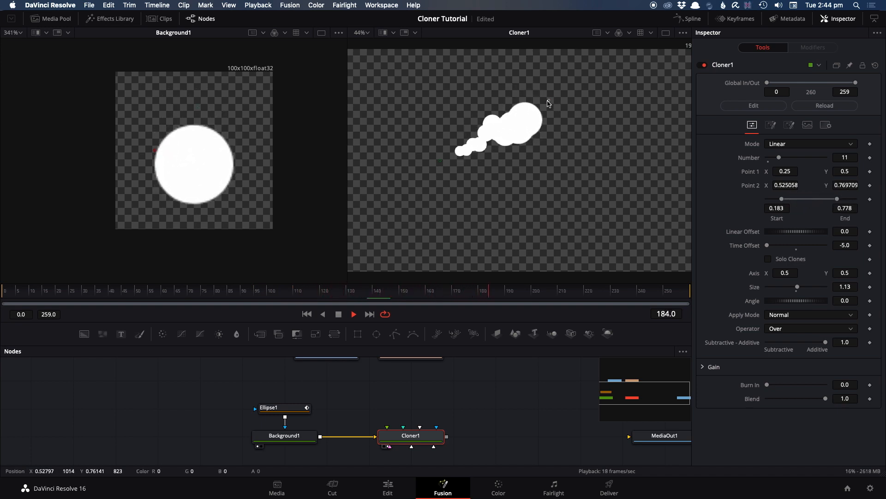
left_click_drag(548, 102, 583, 138)
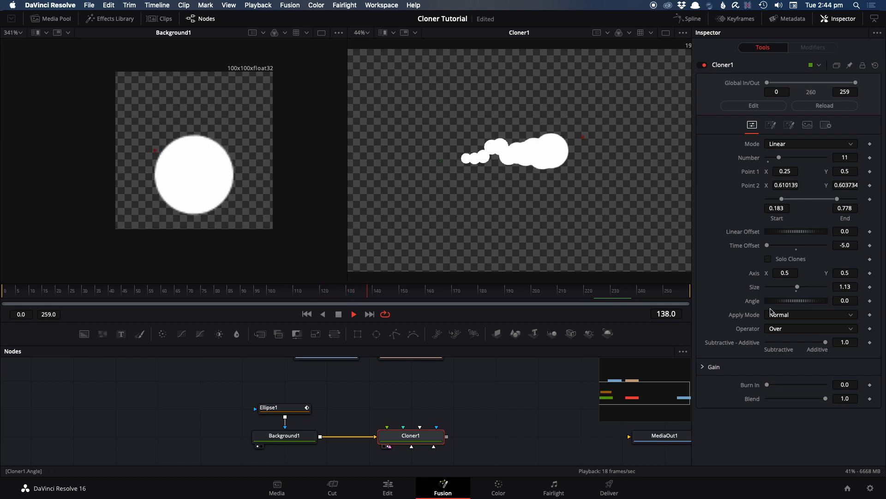
Set Cloner1's Angle to 206.1 and restore the Start and End range to its full extent.
left_click_drag(777, 305, 803, 303)
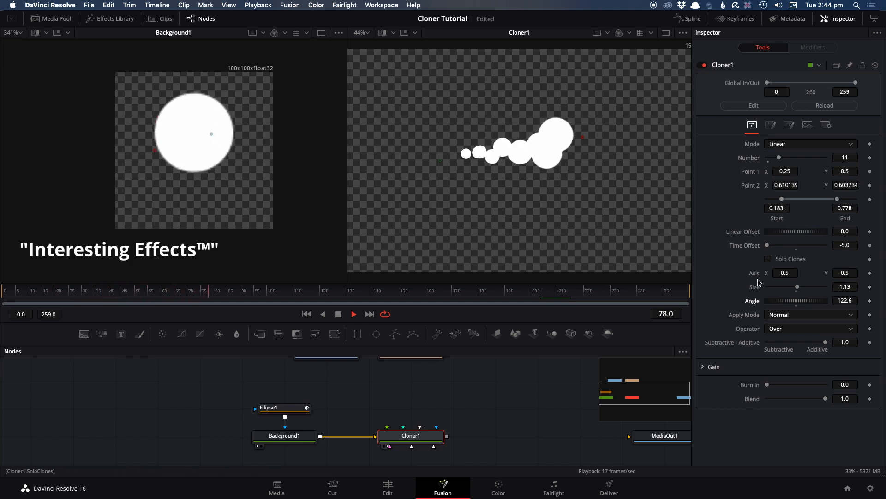
left_click_drag(796, 303, 812, 303)
left_click_drag(782, 199, 747, 204)
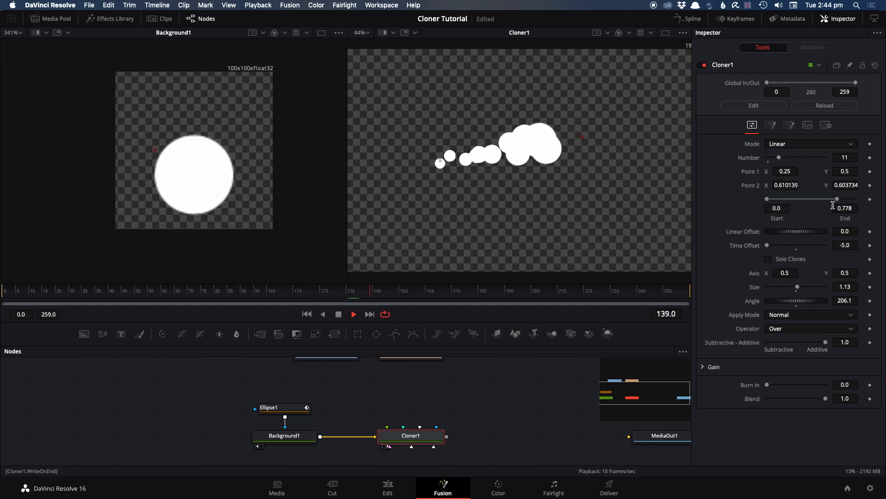
left_click_drag(838, 200, 885, 196)
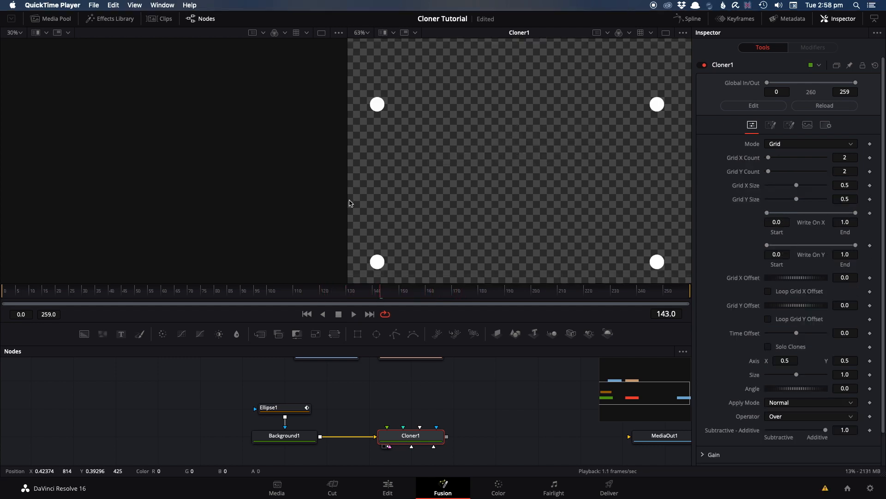
Add the desktop clip Pexels Videos 2880.mp4 to the node graph, show it in the empty viewer, and go to frame 50.
key("F11")
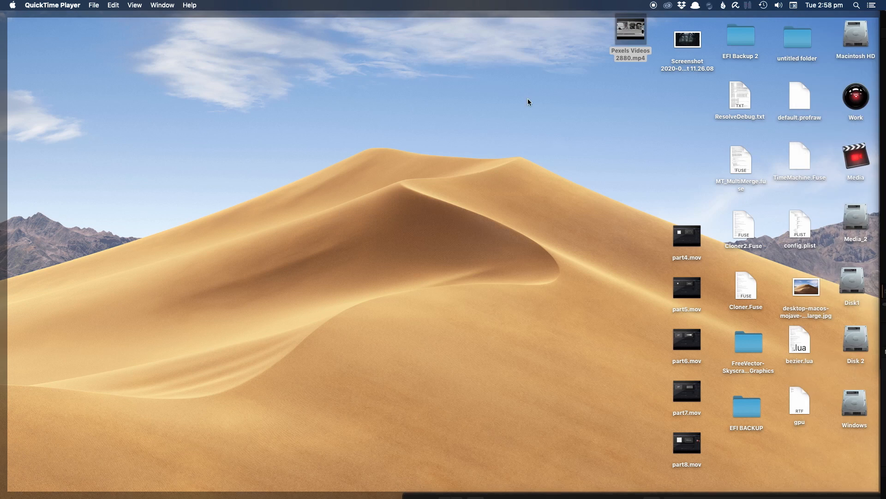
left_click_drag(632, 44, 227, 392)
key("F11")
left_click(228, 389)
key("1")
mouse_move(129, 290)
left_mouse_down()
mouse_move(301, 312)
mouse_move(135, 291)
left_mouse_up()
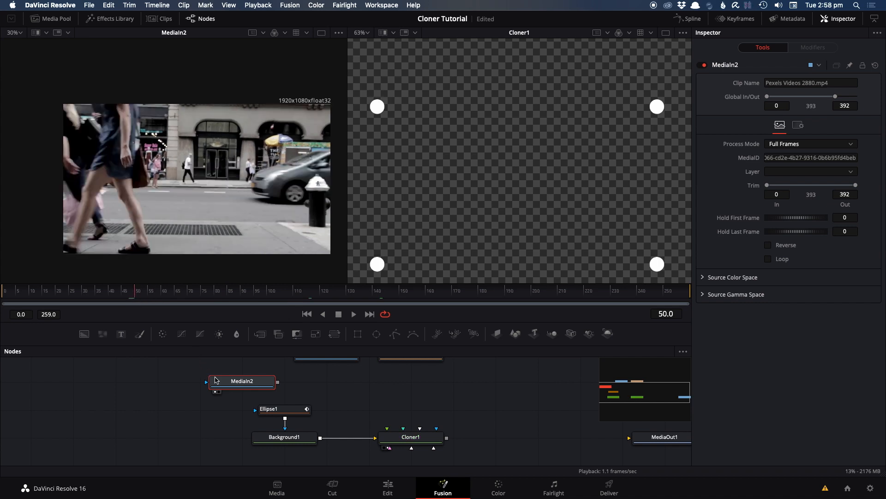
Move MediaIn2 aside, add a Transform after it, and scale the clip down to Size 0.2.
left_click_drag(215, 379, 85, 356)
key("shift+space")
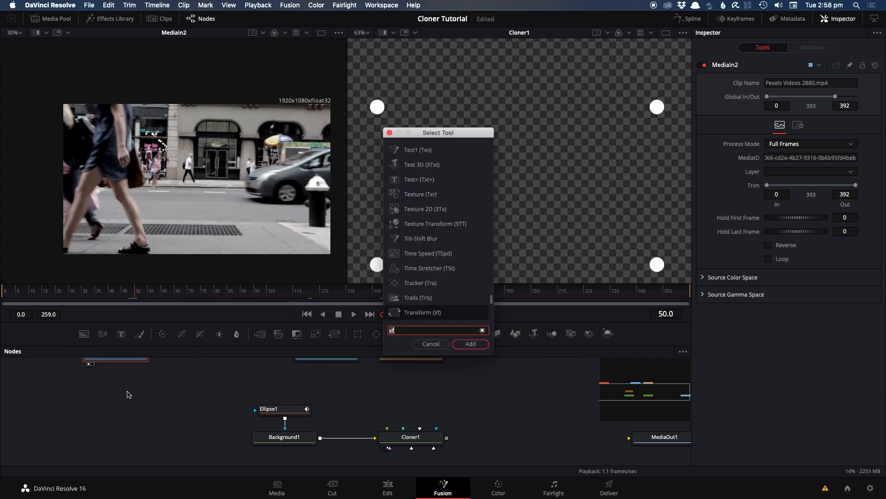
type("tra")
key("Return")
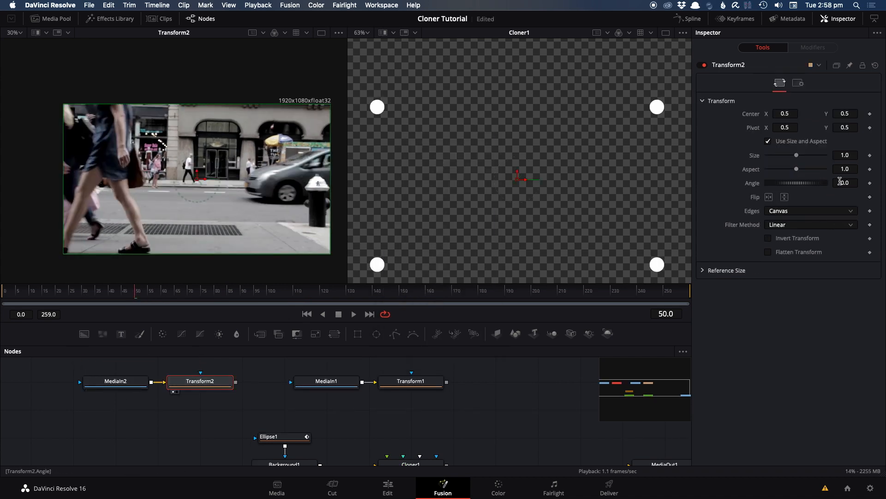
left_click_drag(789, 155, 772, 155)
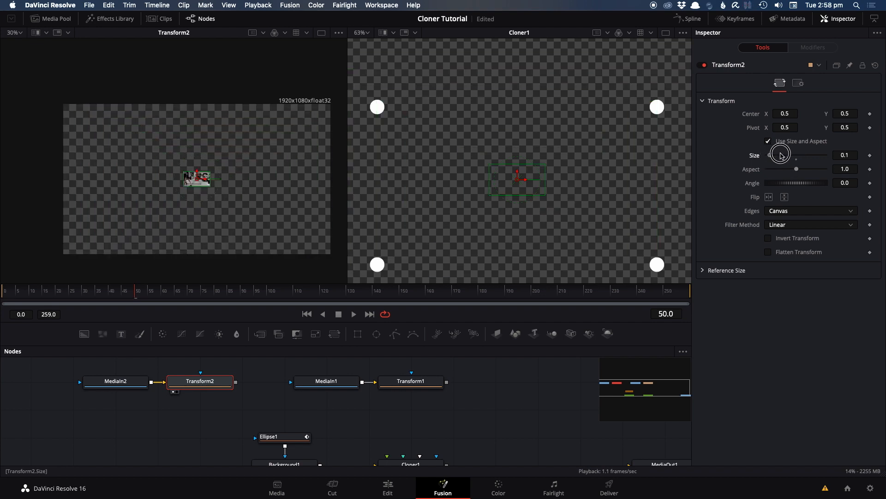
left_click_drag(776, 157, 779, 156)
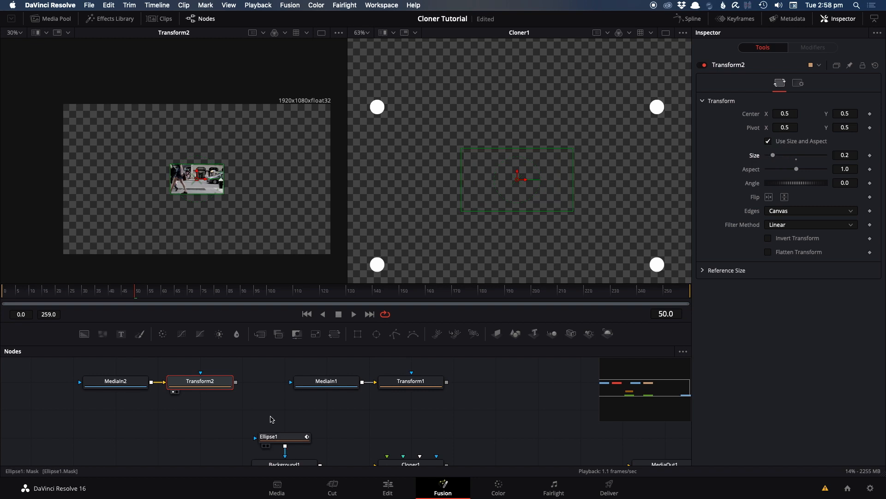
Feed Transform2 into Cloner1 in place of Background1 and play the cloned clip.
left_click_drag(308, 402, 272, 387)
left_click_drag(200, 367, 340, 450)
scroll(480, 249, "down", 2)
key("space")
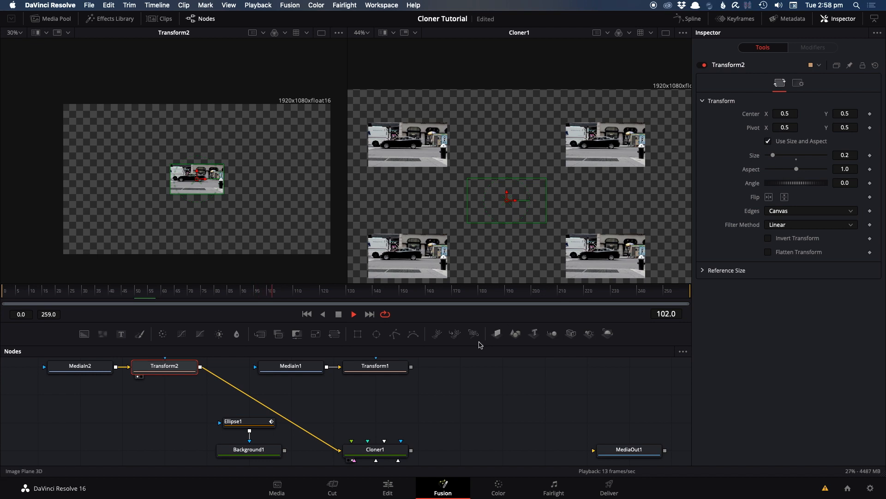
Set Cloner1's Grid X Count and Grid Y Count to 8 and its Time Offset to 4.37, and play back the result.
left_click(374, 449)
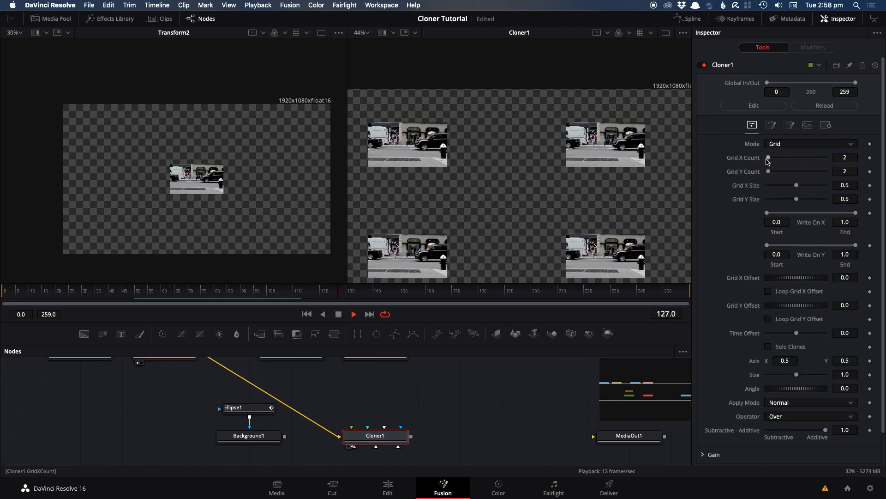
mouse_move(769, 158)
left_mouse_down()
mouse_move(779, 158)
mouse_move(773, 174)
left_mouse_up()
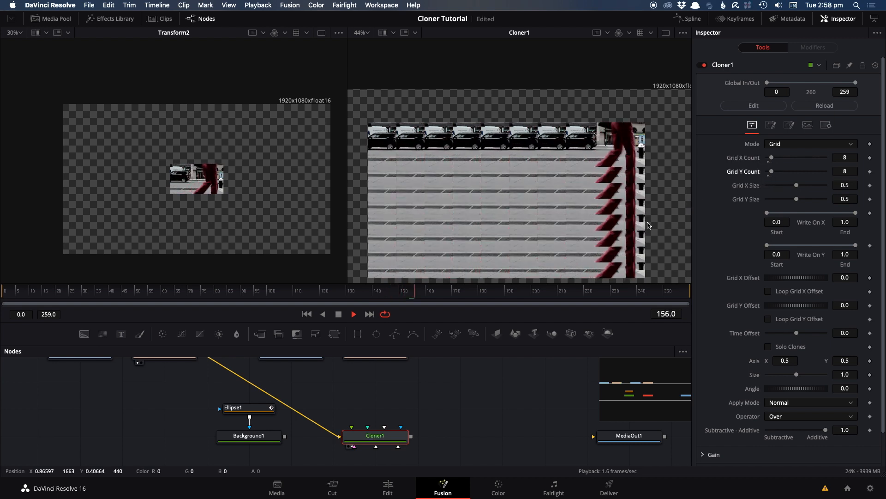
key("space")
left_click_drag(795, 333, 824, 333)
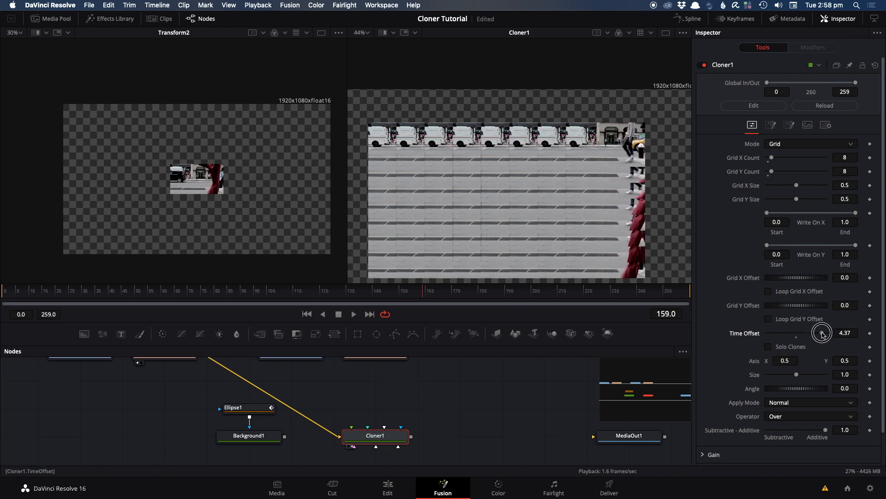
key("space")
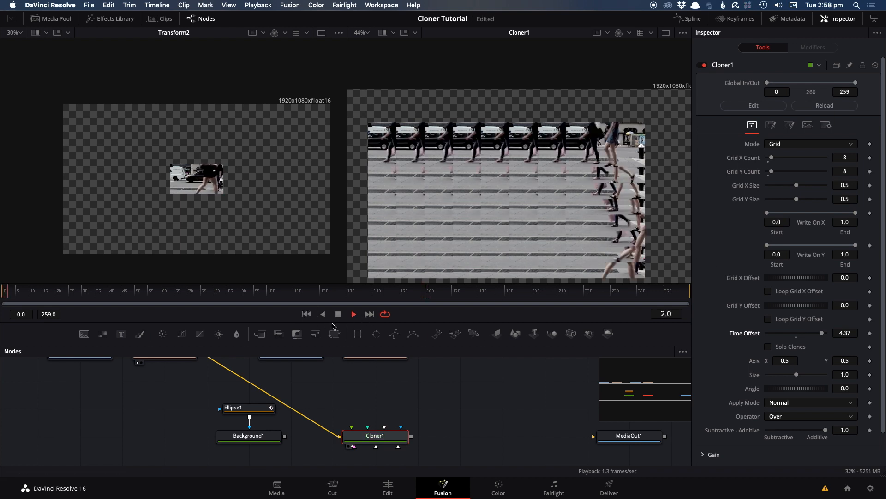
Bring the whole clone grid into view and choose a different Apply Mode for Cloner1.
scroll(560, 182, "up", 3)
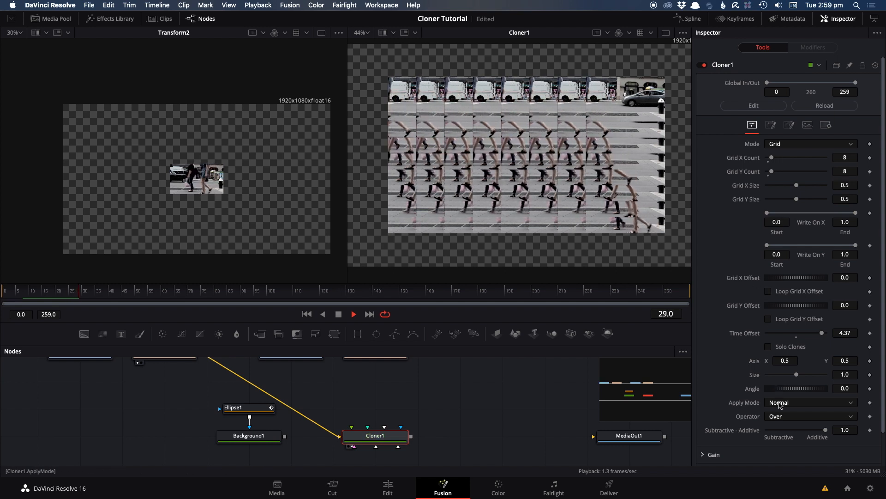
left_click(779, 403)
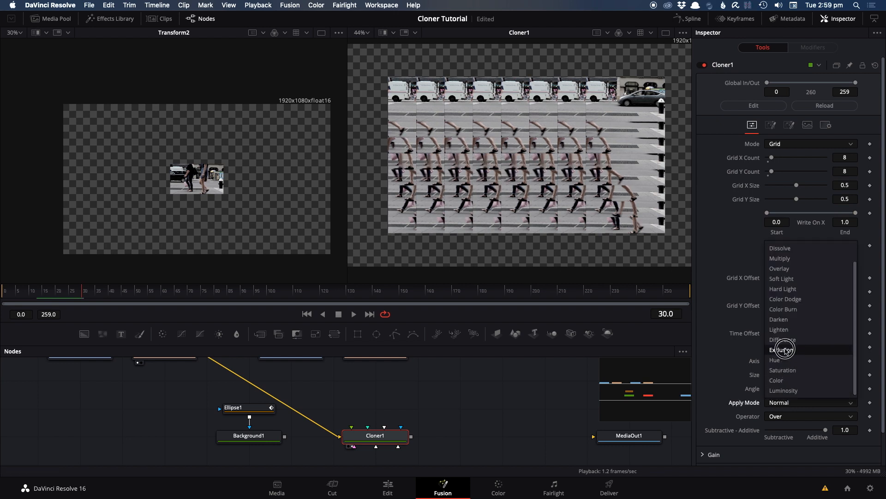
left_click(792, 262)
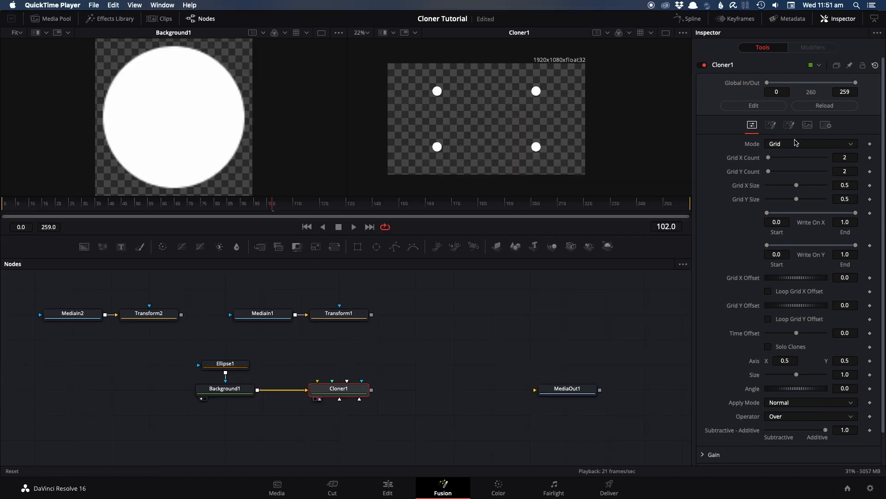
Set Cloner1's image Width to 1549 without Auto Resolution, and set Grid X Size to 1.0 with Grid X Count 10.
left_click(808, 125)
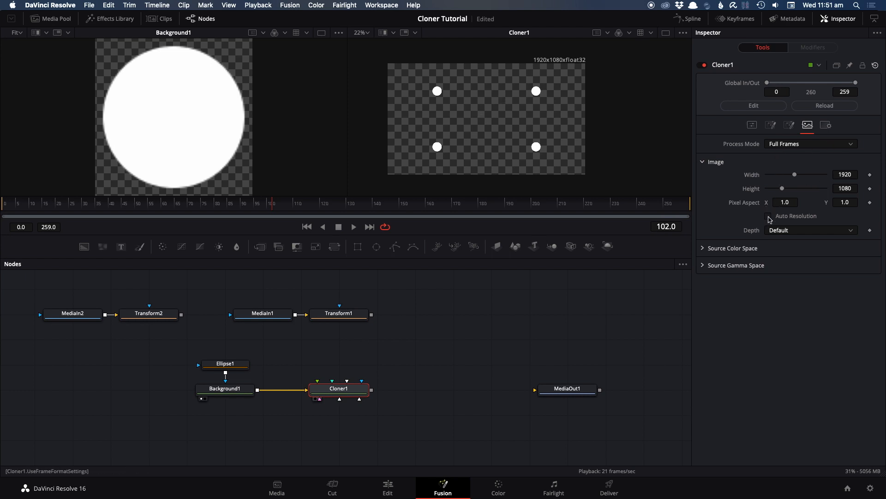
left_click_drag(795, 176, 789, 176)
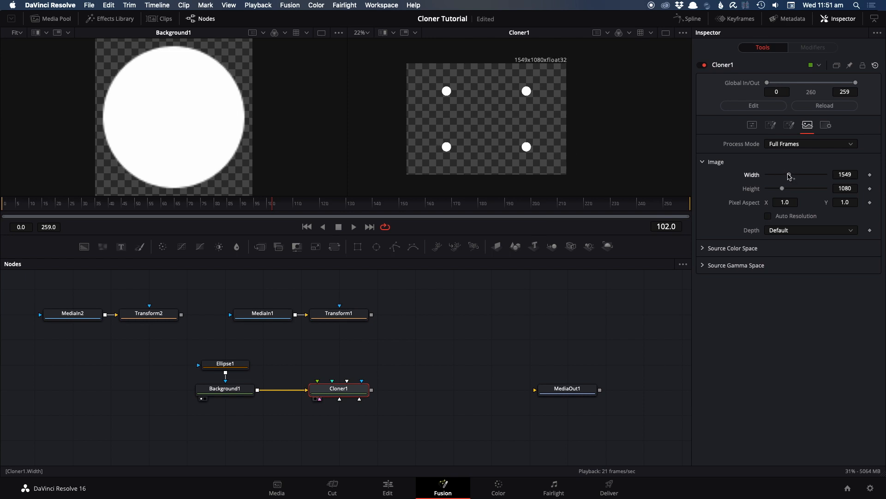
left_click(752, 125)
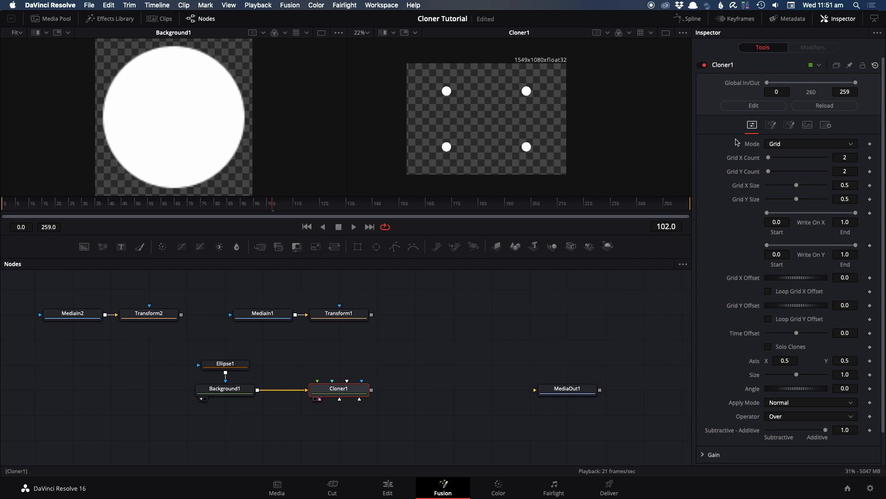
left_click_drag(794, 188, 819, 174)
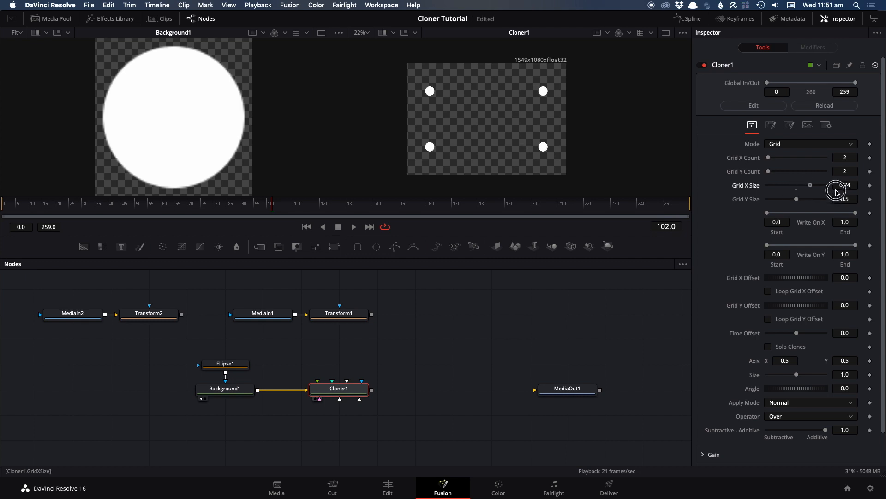
left_click_drag(769, 159, 780, 158)
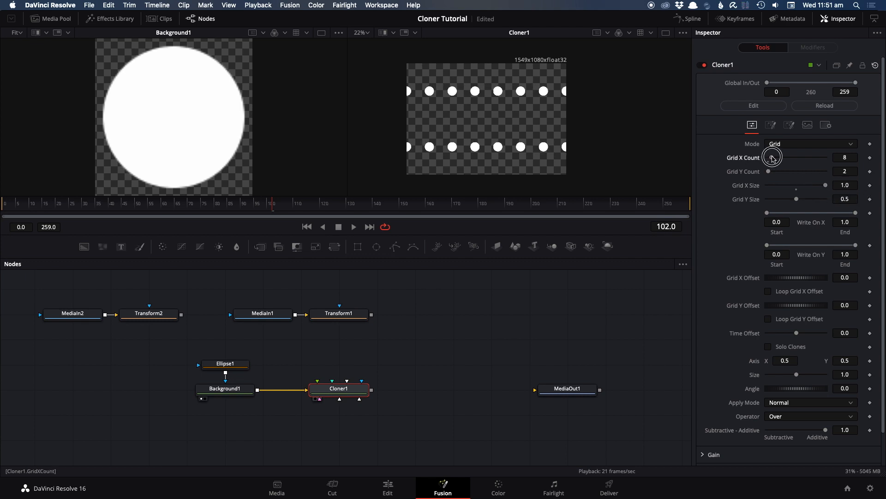
Return Cloner1's image size to Auto Resolution, and turn Motion Blur on and off again.
left_click(808, 125)
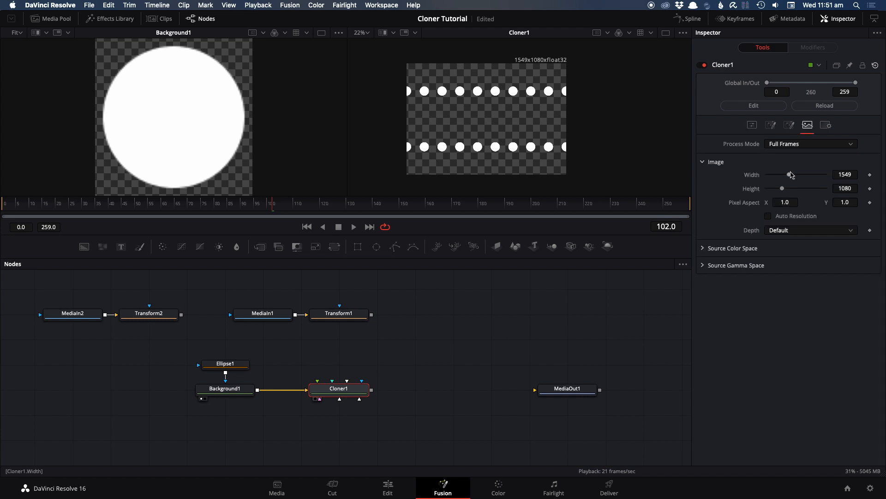
mouse_move(791, 176)
left_mouse_down()
mouse_move(779, 176)
mouse_move(804, 175)
mouse_move(790, 174)
left_mouse_up()
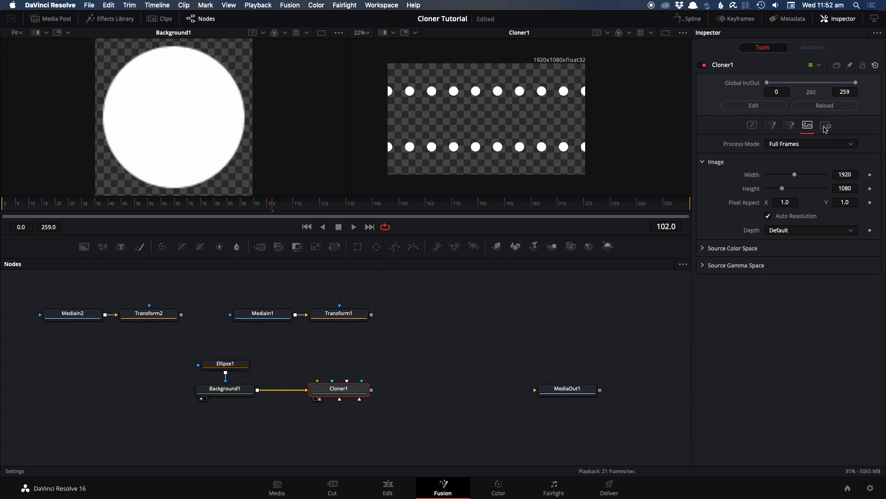
left_click(826, 126)
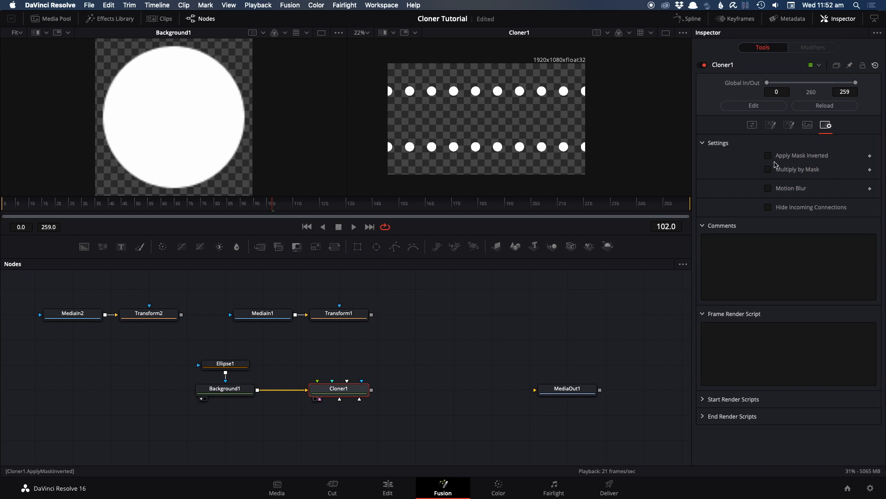
left_click(784, 188)
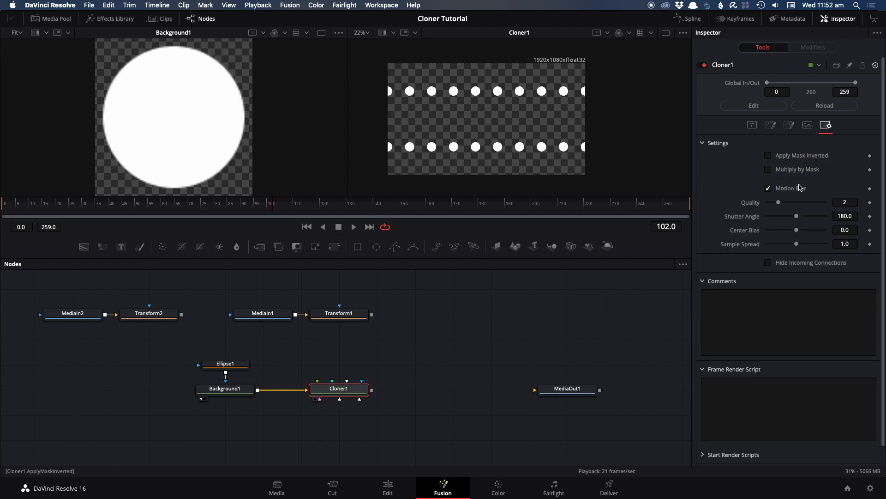
left_click(796, 189)
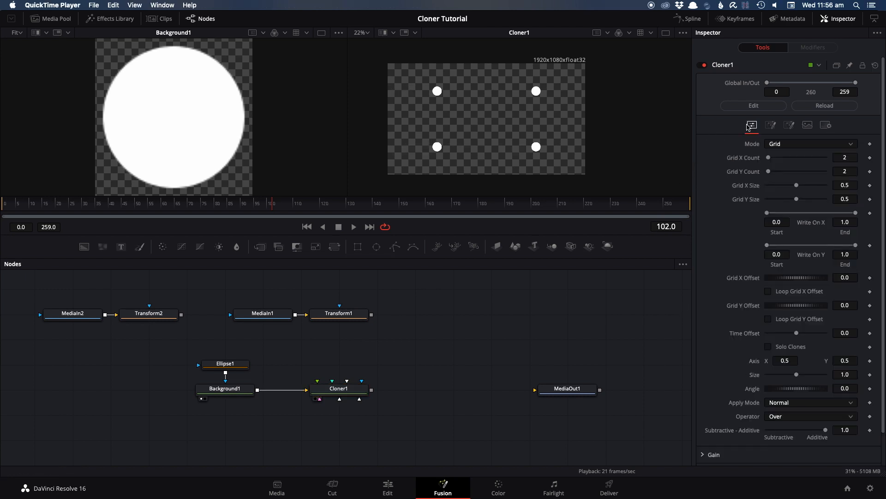
Check Cloner1's effector options, add a separate Background node to the graph and show it in the first viewer.
left_click(791, 125)
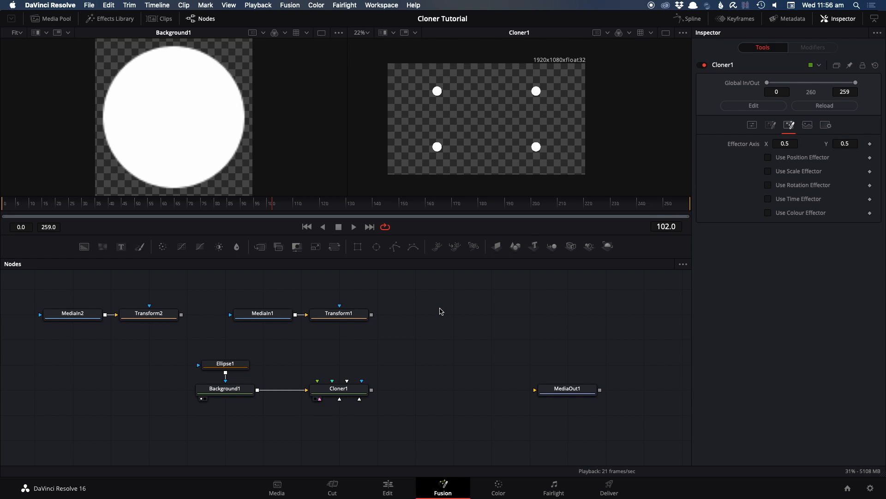
key("shift+space")
type("bg")
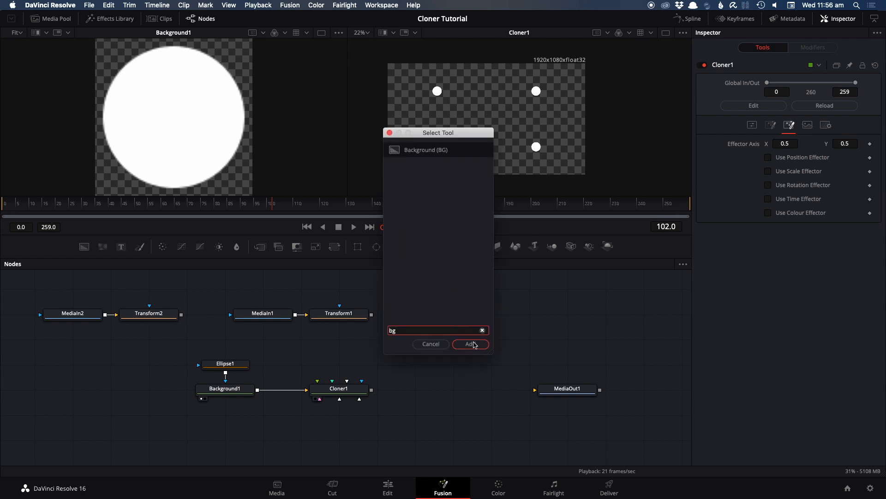
left_click(471, 344)
key("1")
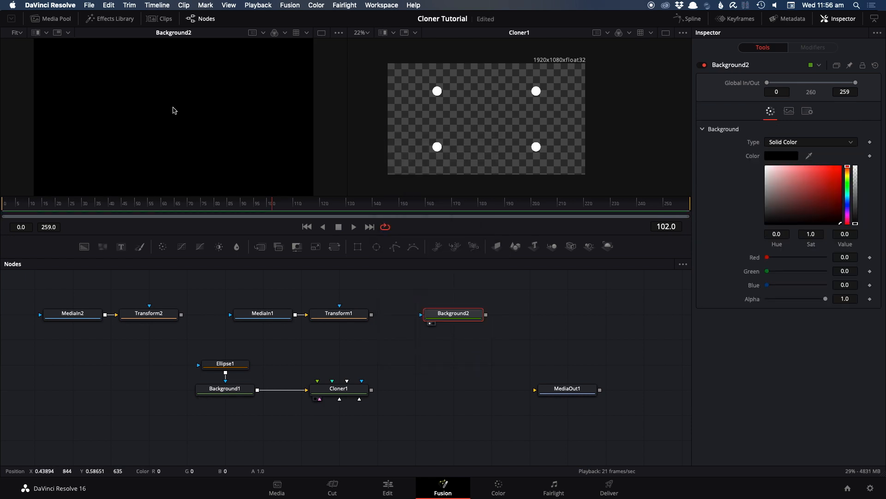
Make Background2 solid white and mask it with a Rectangle whose Soft Edge is about 0.107.
scroll(173, 110, "down", 2)
left_click_drag(778, 178, 766, 167)
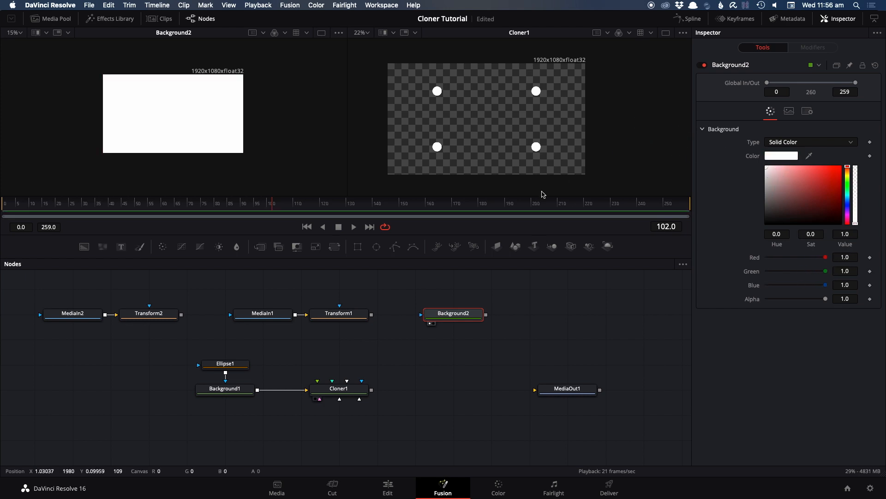
left_click(358, 247)
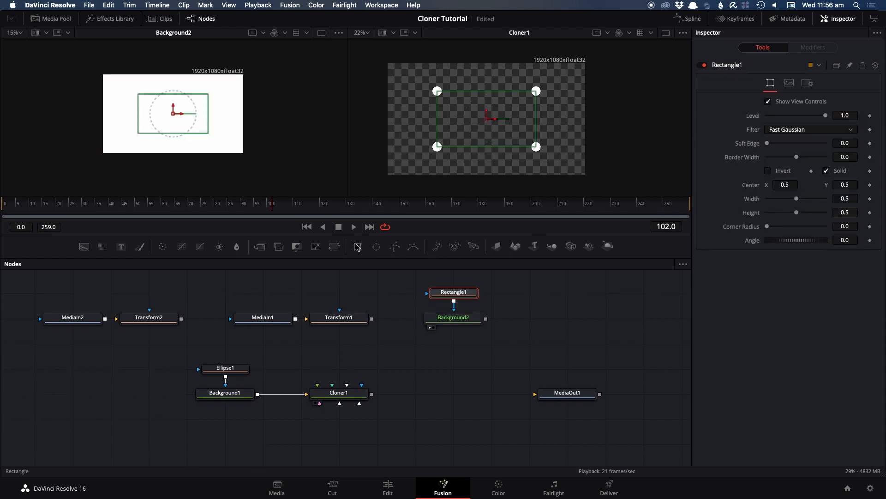
left_click_drag(769, 146, 799, 151)
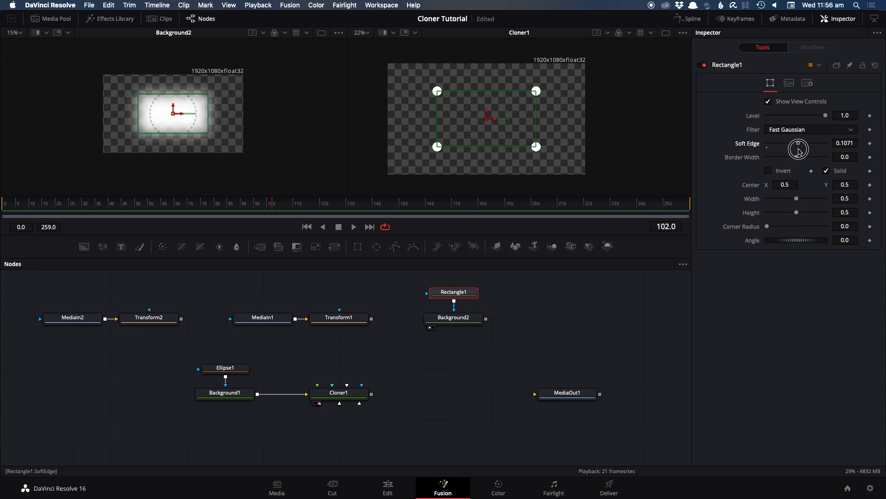
Set Cloner1's Grid X and Y Counts to 6, Grid X Size to 0.717 and Grid Y Size to 0.693.
left_click(338, 392)
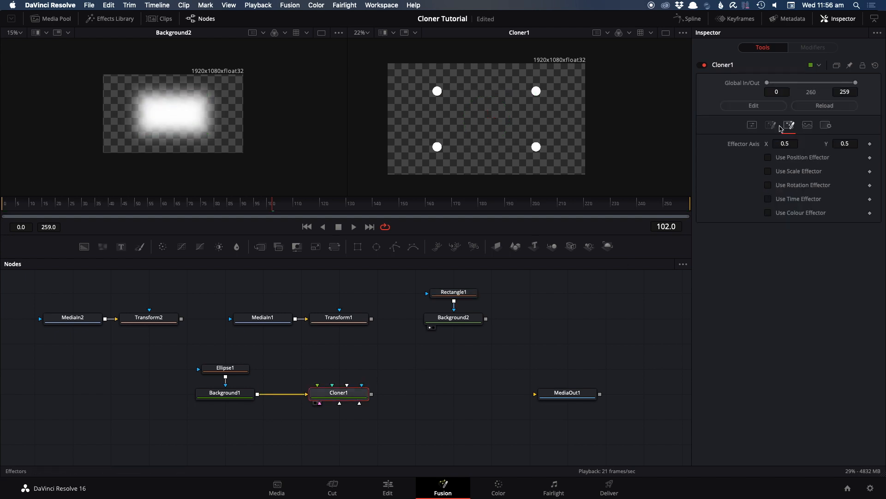
left_click(752, 125)
mouse_move(774, 159)
left_mouse_down()
mouse_move(777, 173)
mouse_move(806, 177)
mouse_move(807, 199)
left_mouse_up()
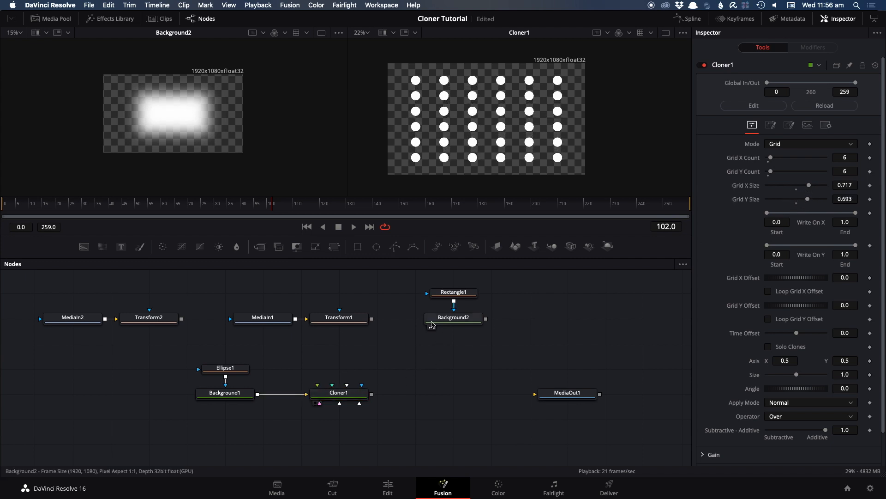
Connect Background2 to Cloner1's Position Effector input and open Cloner1's effector settings.
left_click(451, 321)
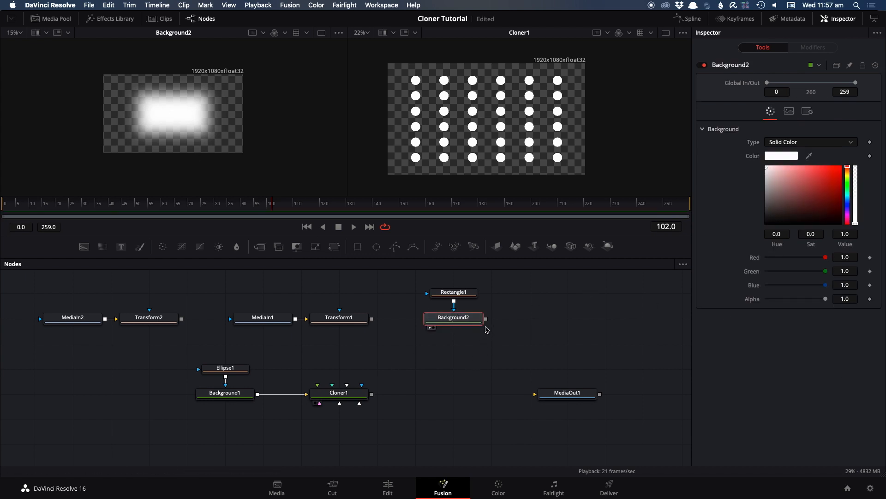
mouse_move(486, 321)
left_mouse_down()
mouse_move(475, 341)
mouse_move(356, 376)
mouse_move(346, 395)
left_mouse_up()
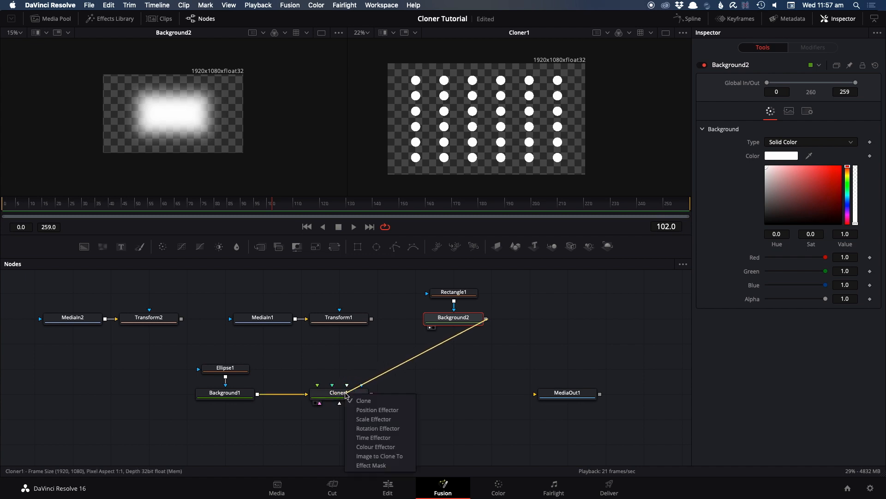
left_click(382, 411)
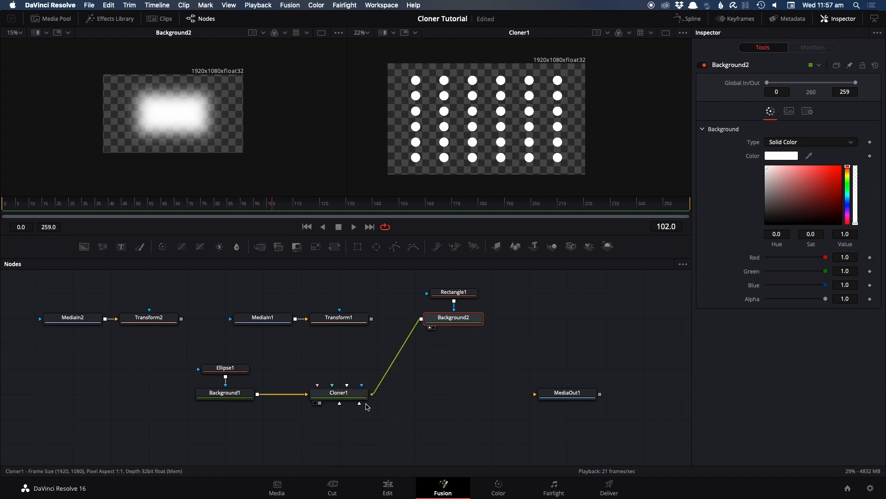
left_click(360, 397)
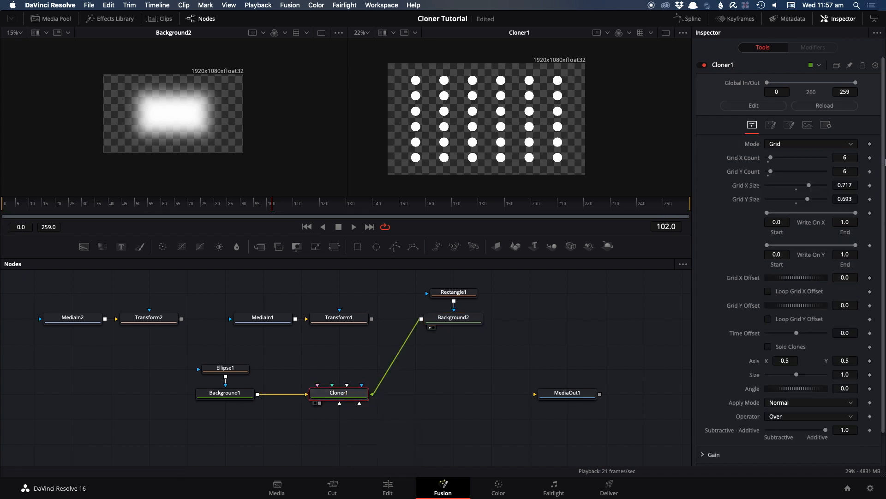
left_click(792, 127)
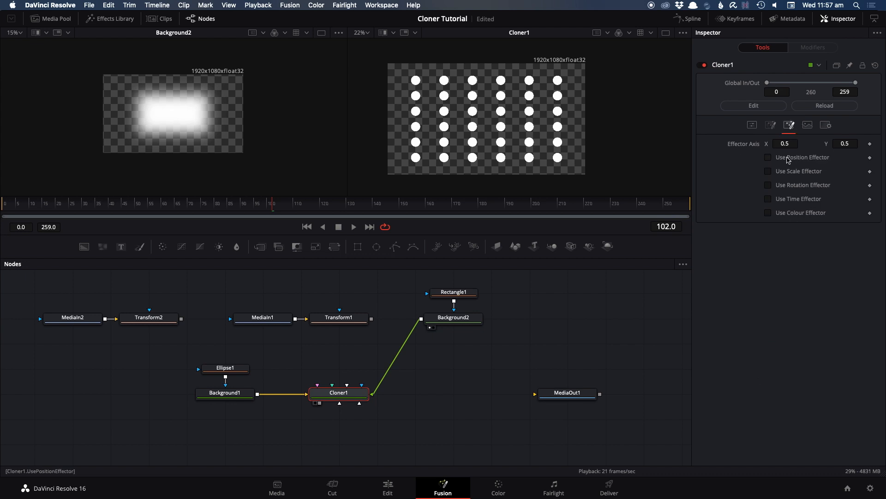
Enable Cloner1's Position Effector with X Position 0.043 and Y Position 0.116, and move Rectangle1's center to about X 0.44, Y 0.61.
left_click(787, 159)
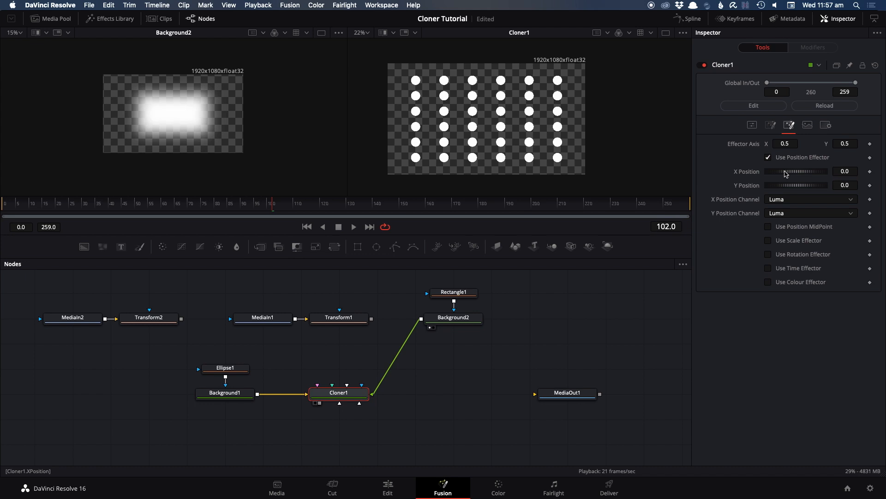
left_click_drag(784, 170, 790, 188)
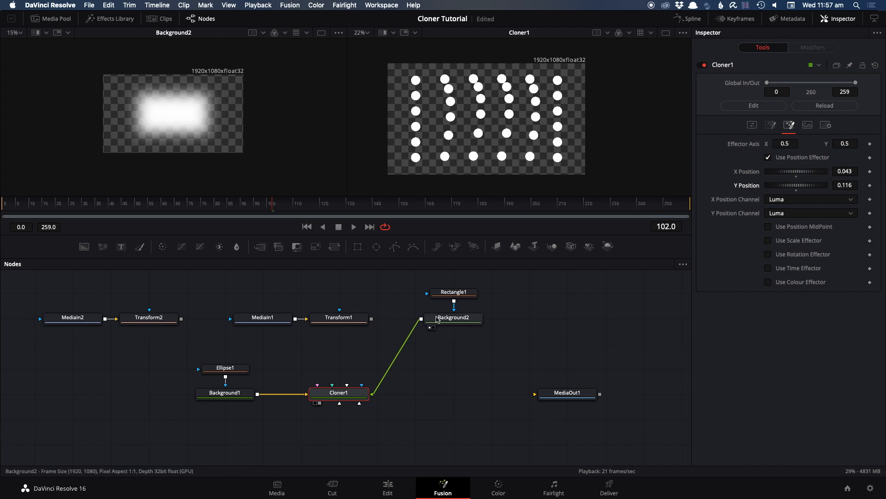
left_click(454, 292)
mouse_move(173, 115)
left_mouse_down()
mouse_move(194, 102)
mouse_move(174, 95)
mouse_move(146, 103)
mouse_move(135, 122)
mouse_move(175, 139)
mouse_move(192, 103)
mouse_move(171, 103)
mouse_move(175, 124)
mouse_move(191, 91)
mouse_move(154, 99)
mouse_move(158, 123)
mouse_move(181, 113)
mouse_move(175, 103)
mouse_move(155, 111)
mouse_move(181, 119)
mouse_move(164, 105)
left_mouse_up()
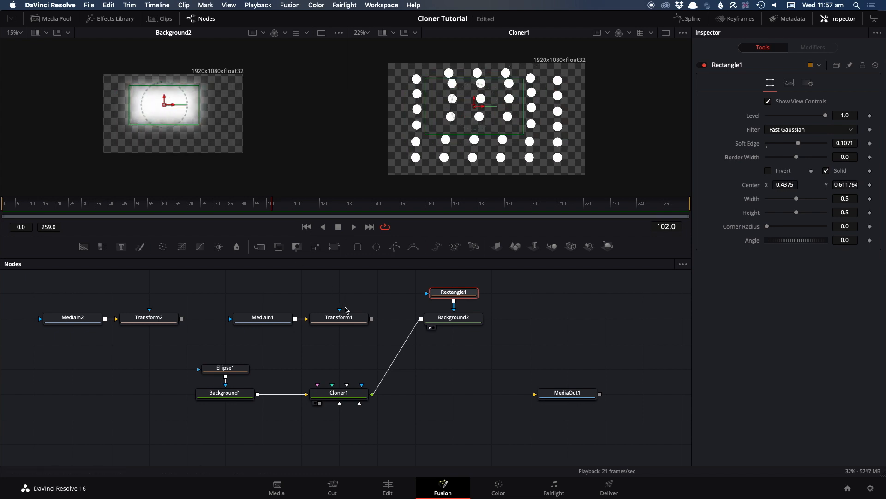
Disconnect Background2 from Cloner1, add a separate FastNoise node to the graph and show it in the first viewer.
left_click_drag(379, 385, 405, 391)
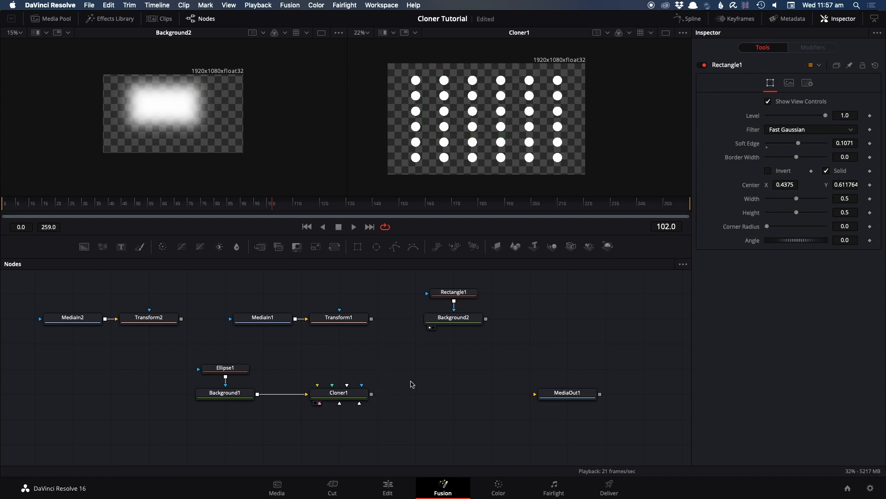
key("shift+space")
type("fast")
key("Return")
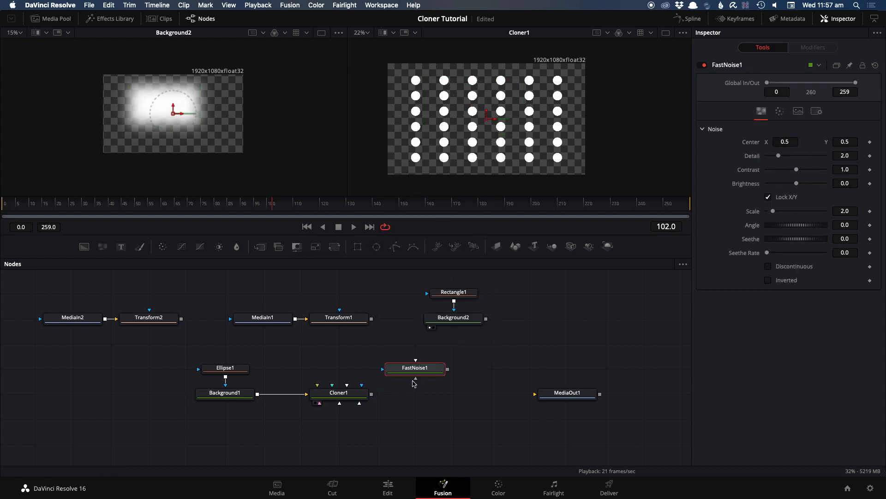
key("1")
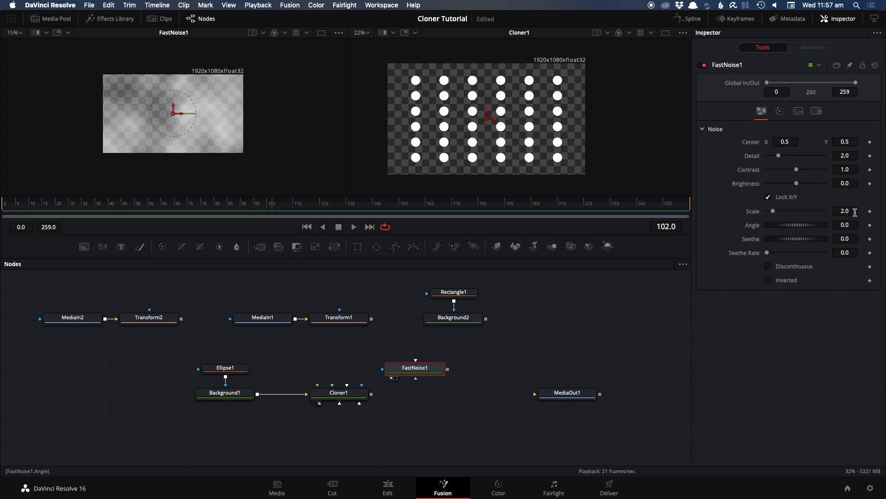
Set FastNoise1's Contrast to 1.89 and Seethe Rate to 0.142, previewing the animated noise in playback.
left_click_drag(797, 169, 803, 170)
left_click_drag(766, 254, 769, 254)
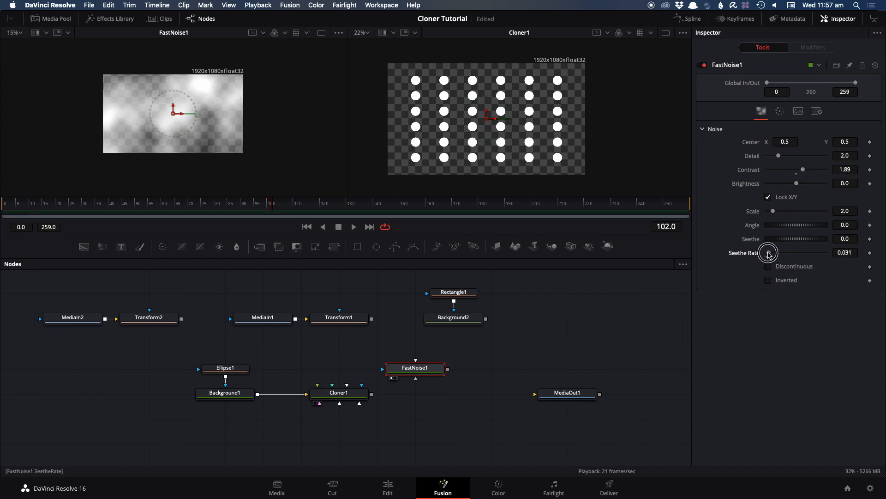
key("space")
left_click_drag(770, 256, 775, 253)
key("space")
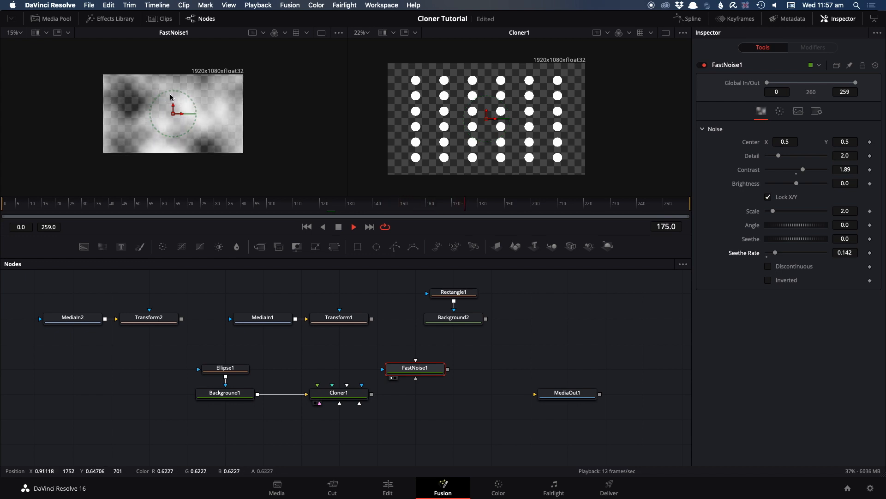
key("space")
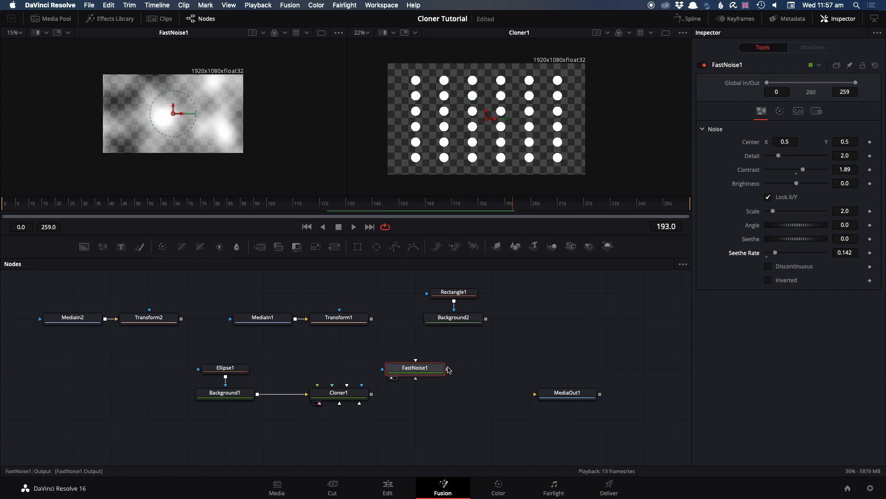
Connect FastNoise1 to Cloner1's Position Effector input and set X Position to 0.217 and Y Position to 0.102.
mouse_move(448, 370)
left_mouse_down()
mouse_move(358, 379)
mouse_move(345, 393)
left_mouse_up()
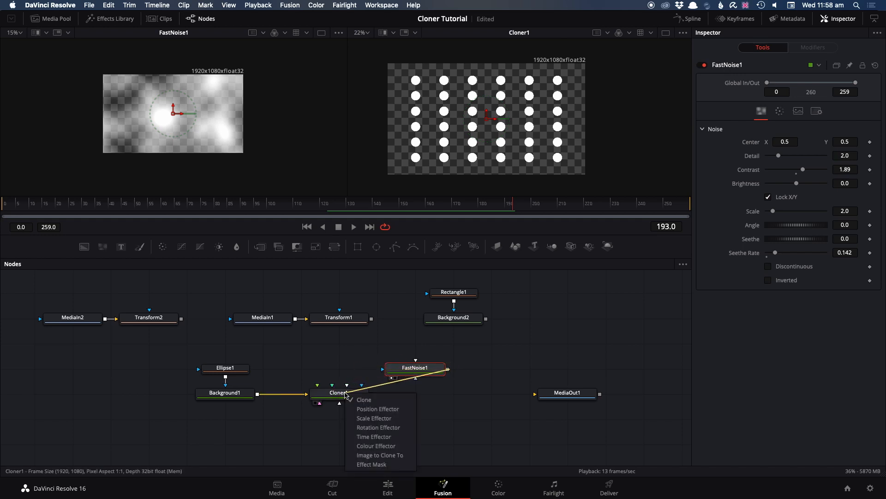
left_click(368, 410)
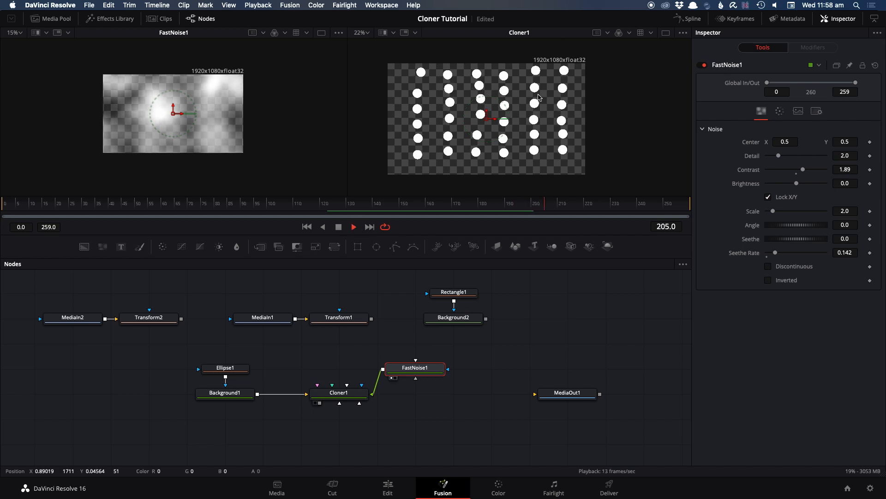
scroll(545, 123, "up", 2)
left_click_drag(513, 233, 516, 294)
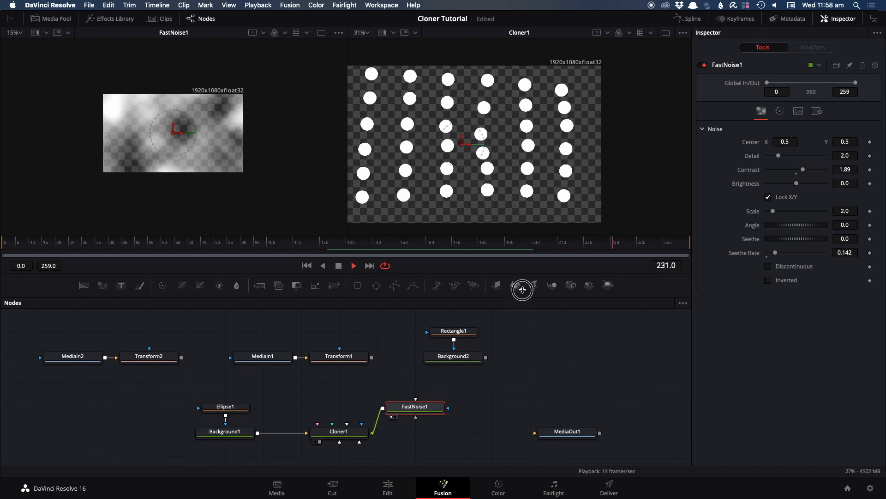
left_click_drag(508, 185, 564, 174)
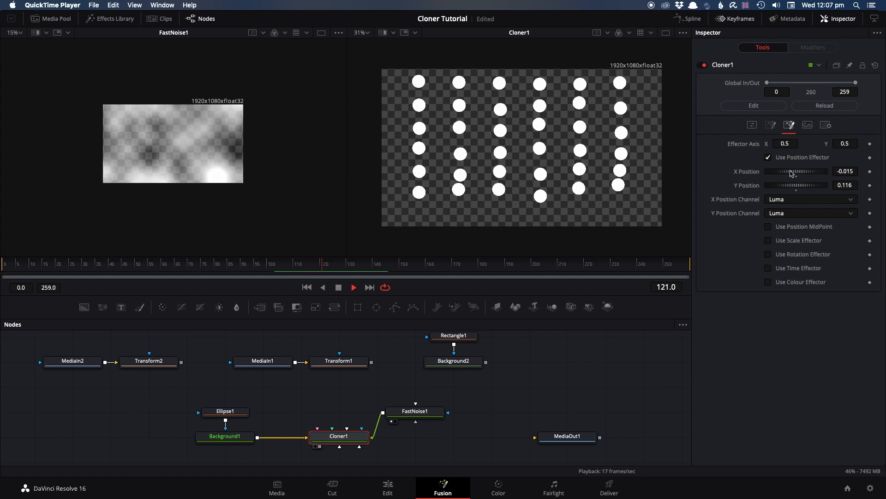
mouse_move(796, 174)
left_mouse_down()
mouse_move(807, 180)
mouse_move(785, 188)
mouse_move(812, 197)
left_mouse_up()
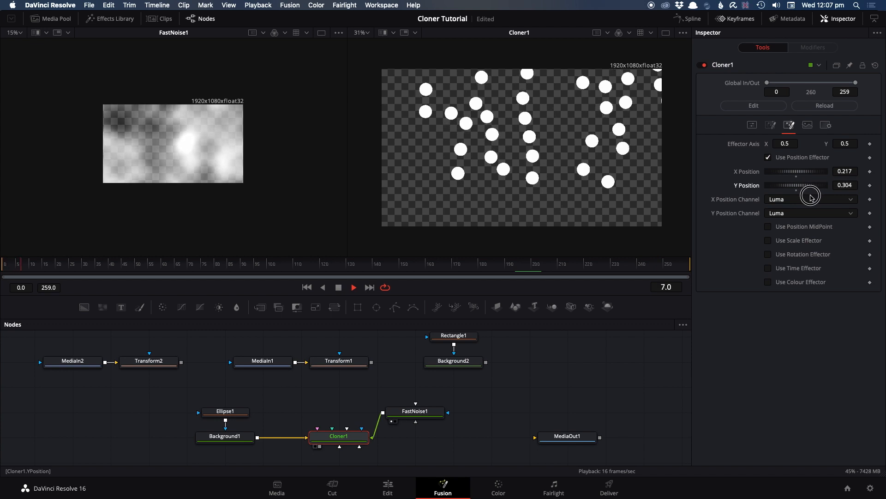
left_click_drag(804, 197, 804, 197)
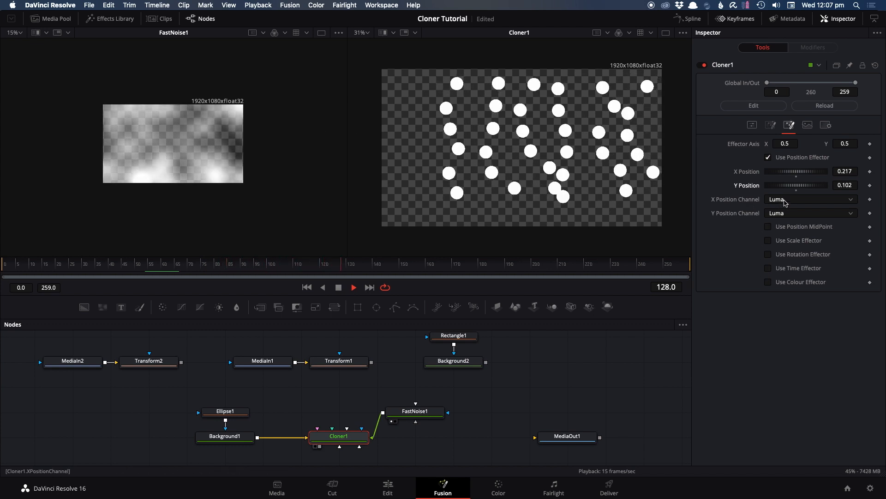
Set Cloner1's X Position Channel to Red and its Y Position Channel to Blue.
left_click(785, 201)
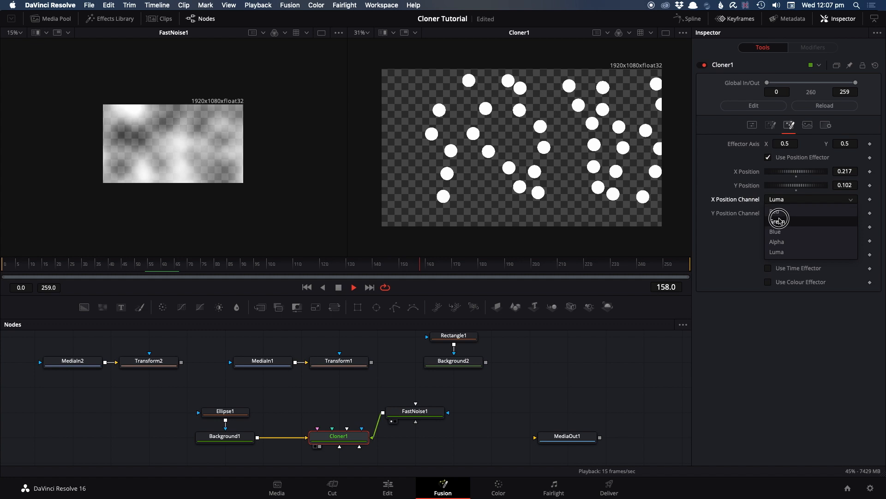
left_click(778, 211)
left_click(779, 213)
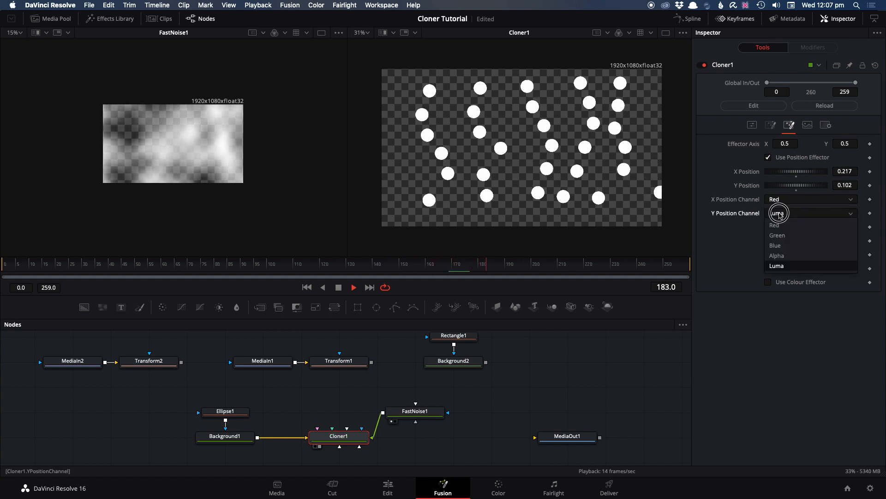
left_click(777, 245)
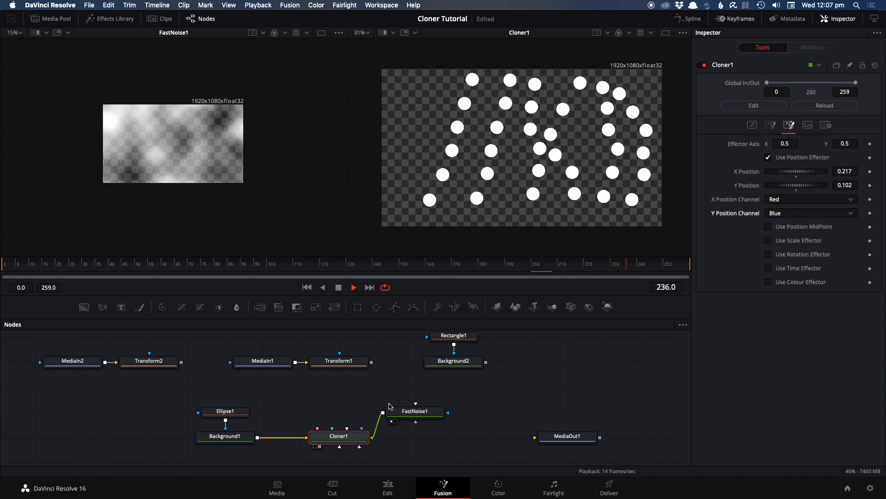
Recolor FastNoise1's two-color noise with pure red as Color 1 and saturated blue (Hue 0.672) as Color 2.
left_click(412, 414)
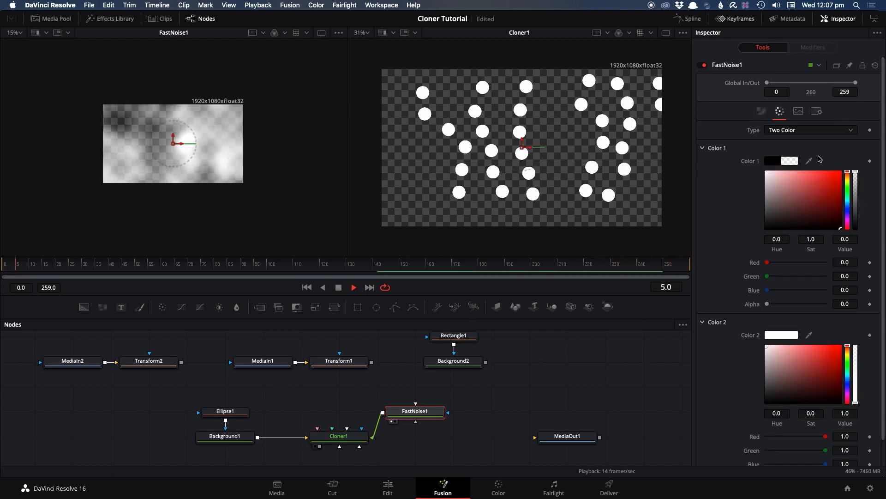
left_click_drag(830, 188, 855, 148)
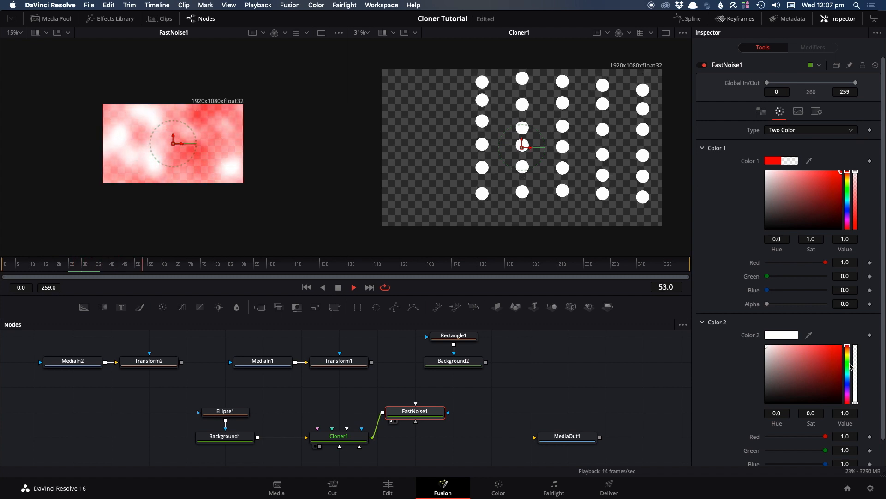
left_click_drag(849, 387, 841, 345)
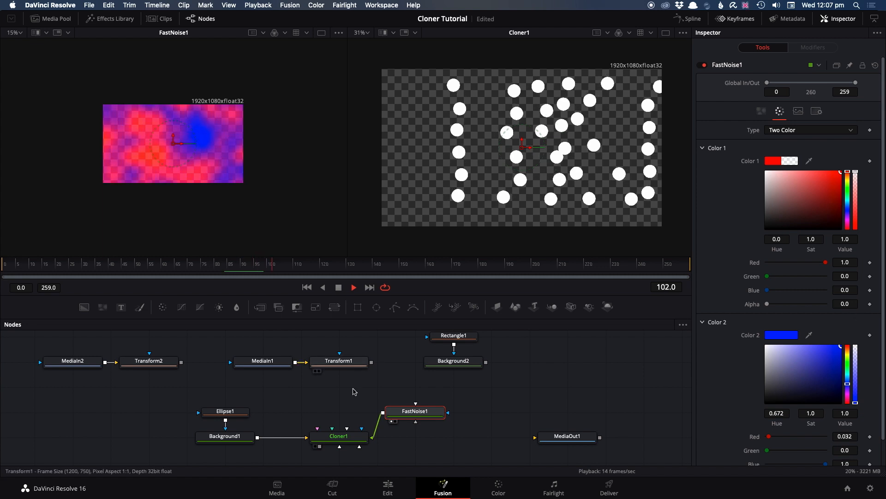
Try Red and Alpha as Cloner1's Y Position Channel.
left_click(339, 436)
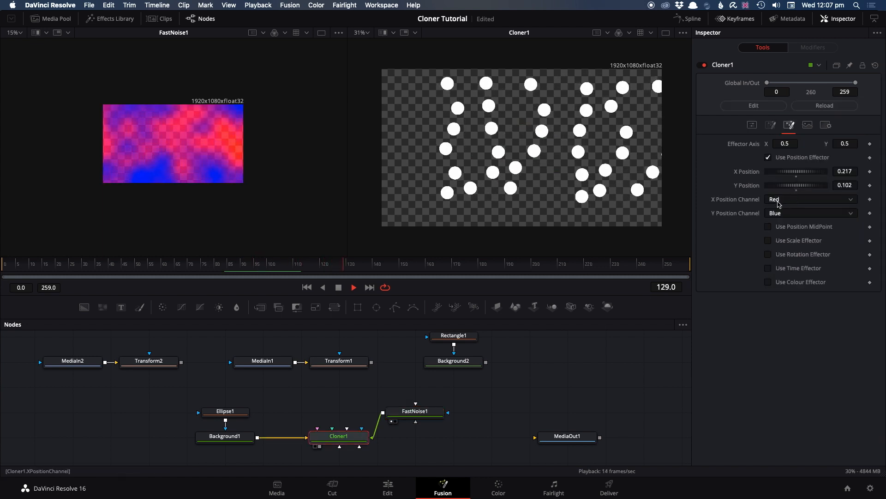
left_click(783, 214)
left_click(785, 223)
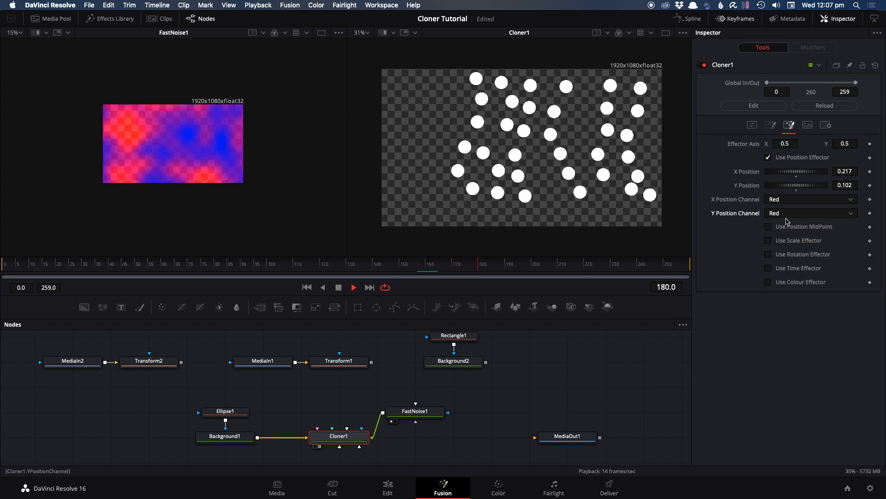
left_click(785, 215)
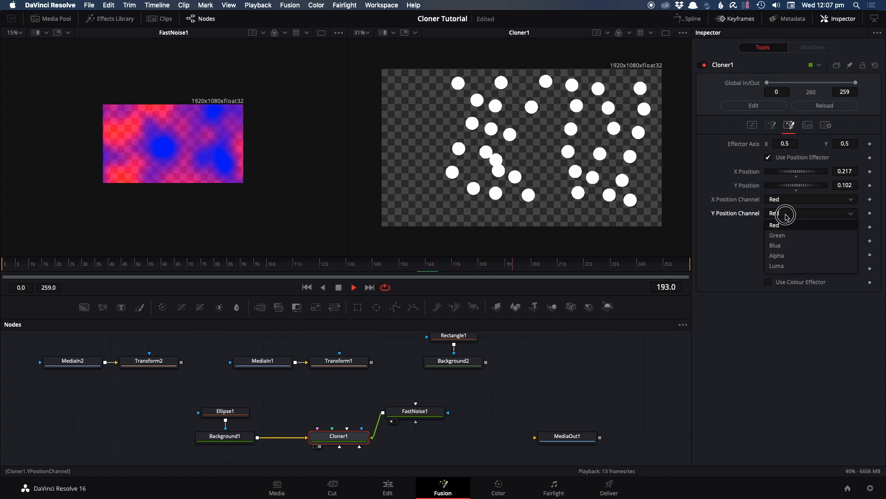
left_click(783, 255)
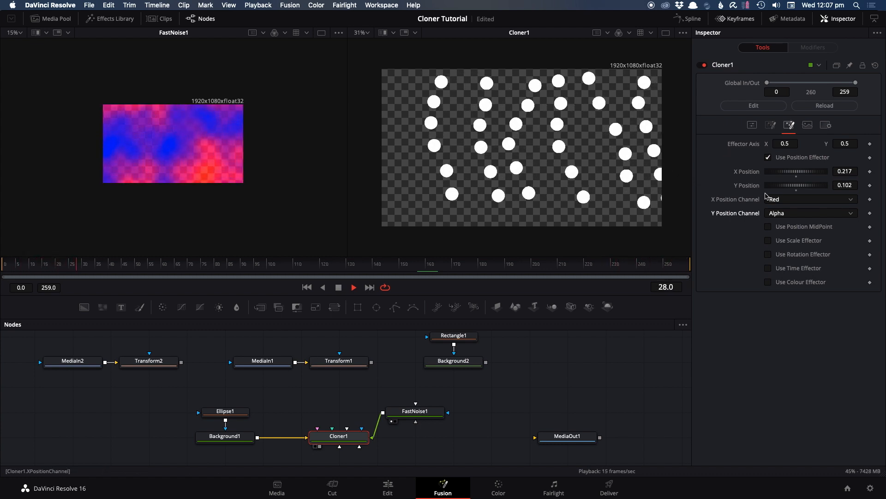
Set both Cloner1's X Position Channel and Y Position Channel back to Luma.
left_click(774, 200)
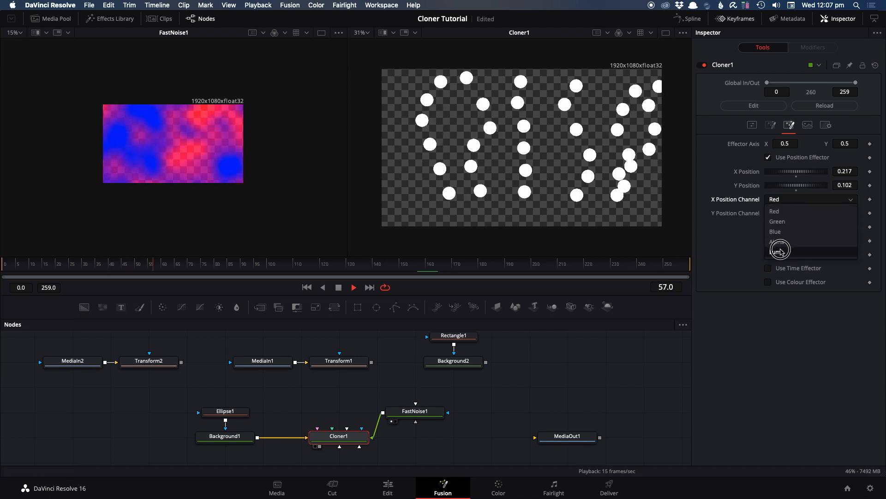
left_click(777, 246)
left_click(782, 213)
left_click(777, 260)
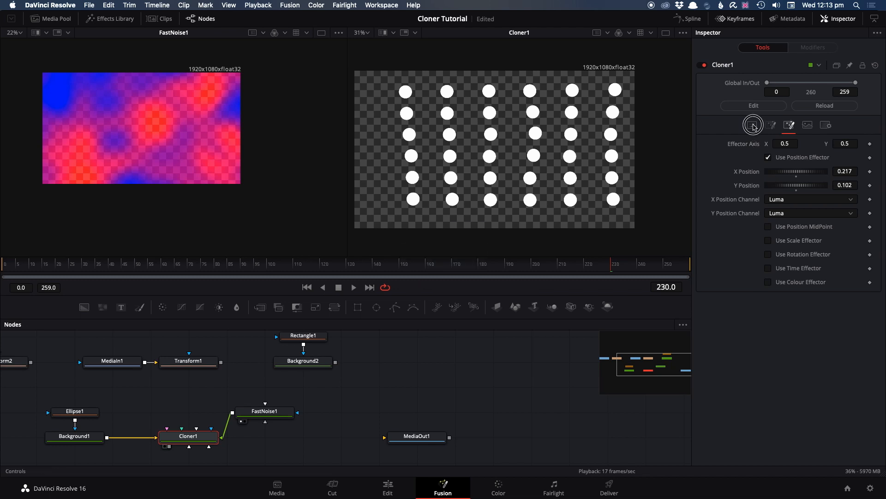
Switch Cloner1 to Linear mode with 9 clones, Point 1 X 0.119 and Point 2 X 0.828, and reset the effector's X Position.
left_click(752, 125)
left_click(775, 146)
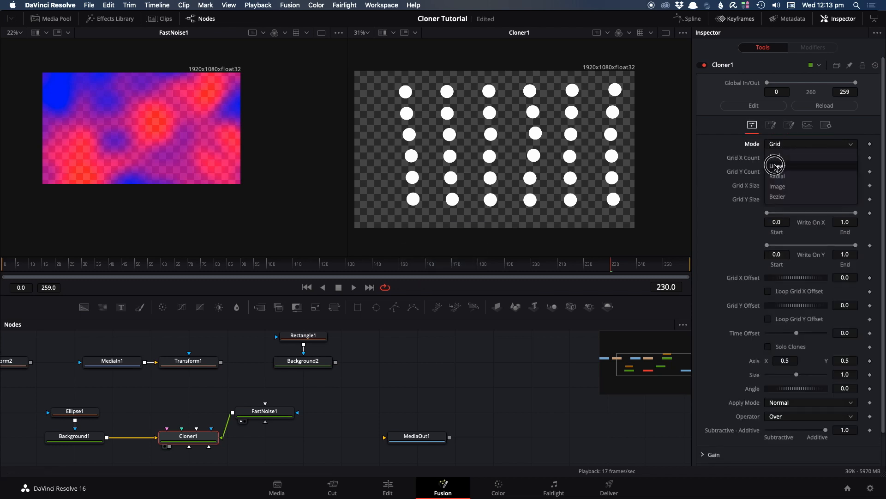
left_click(772, 157)
left_click_drag(770, 157, 861, 174)
left_click_drag(786, 185, 824, 186)
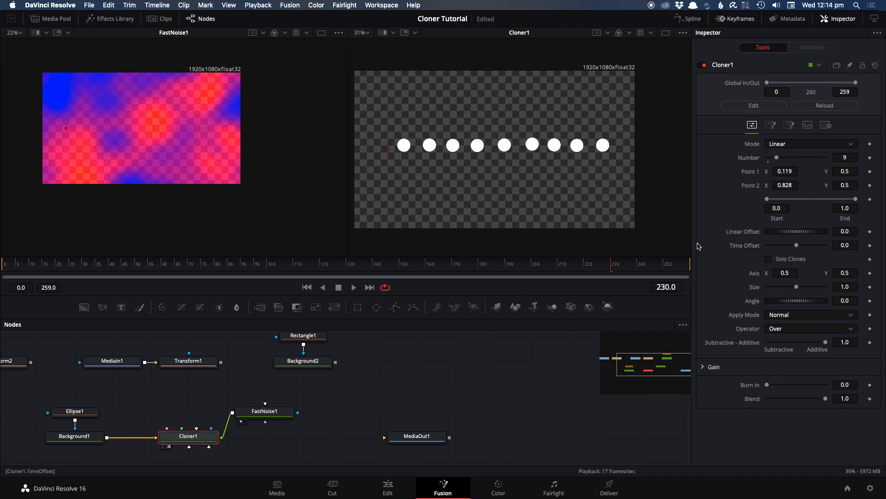
left_click(790, 125)
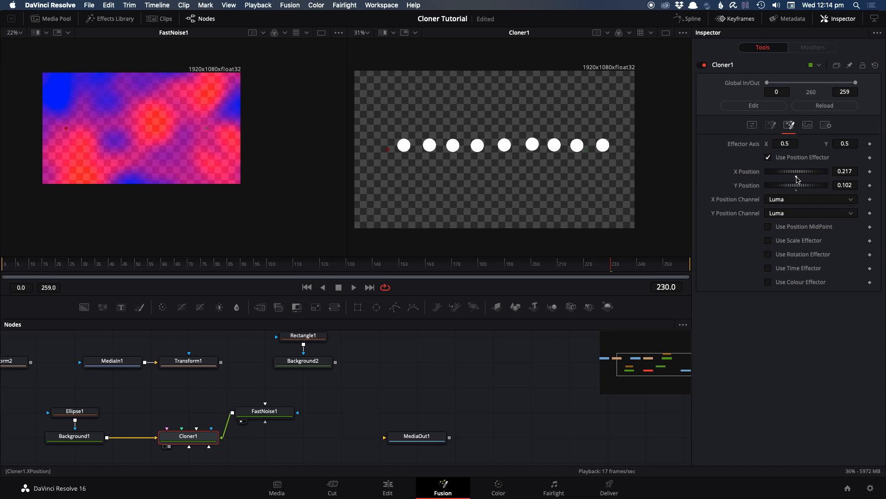
double_click(798, 178)
Set FastNoise1's Color 1 to white and Color 2 to black, and play the composition to preview the clones.
left_click(285, 415)
left_click_drag(824, 202, 726, 164)
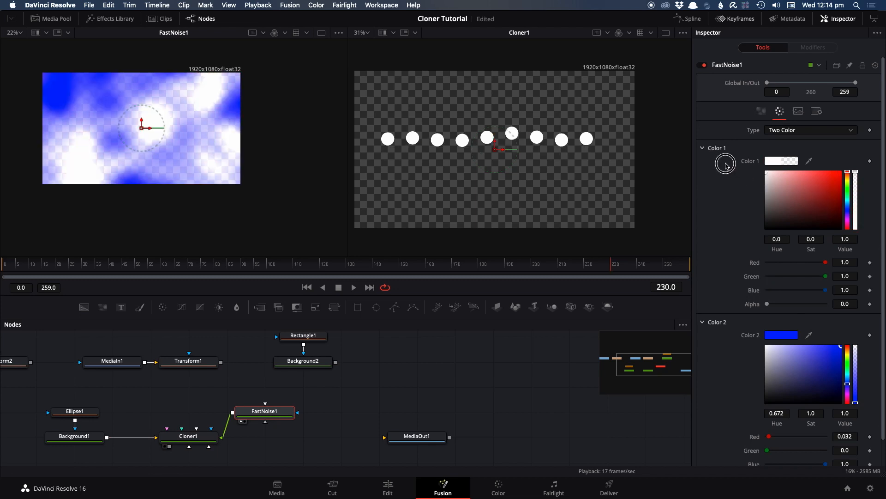
left_click_drag(786, 374, 728, 428)
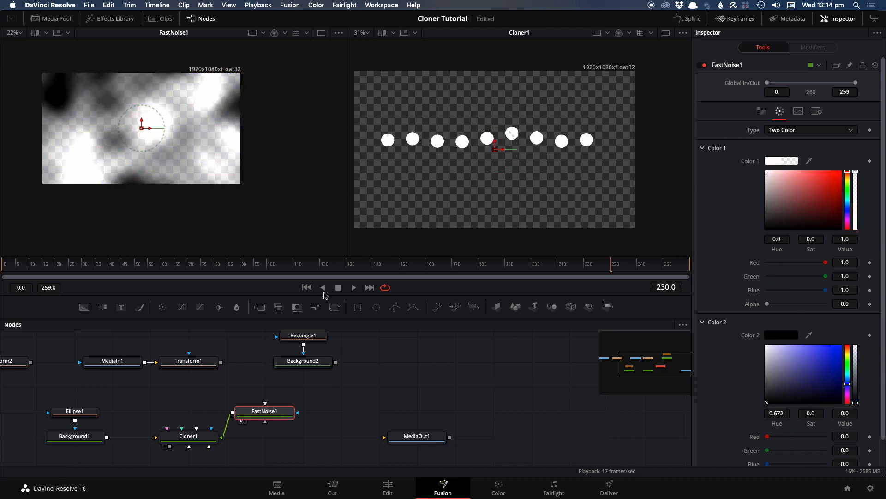
left_click(353, 287)
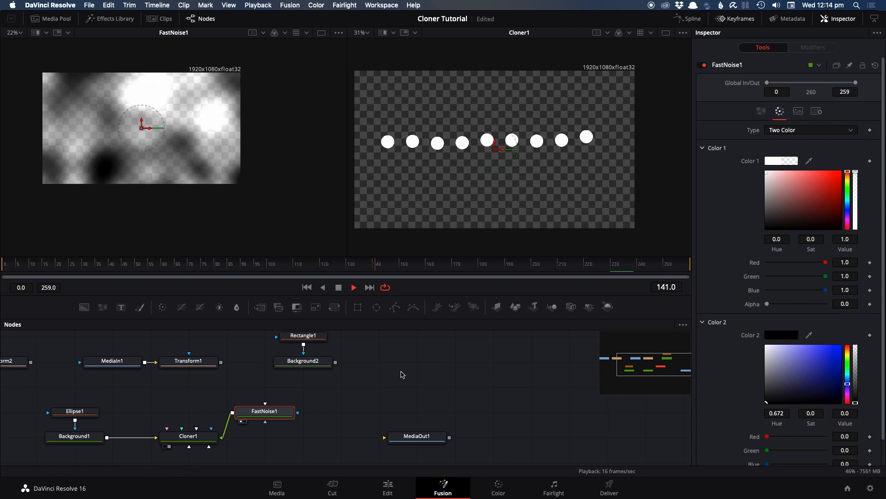
Enable Use Position MidPoint for Cloner1's Position Effector.
left_click(206, 436)
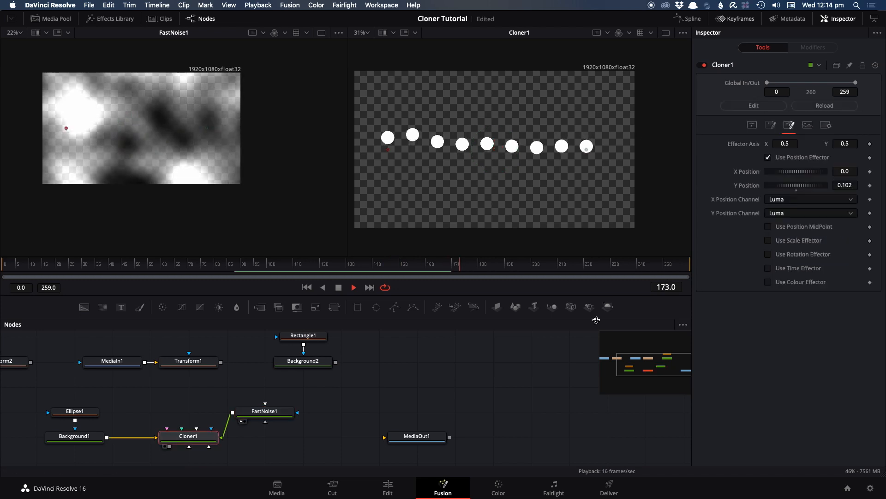
left_click(786, 229)
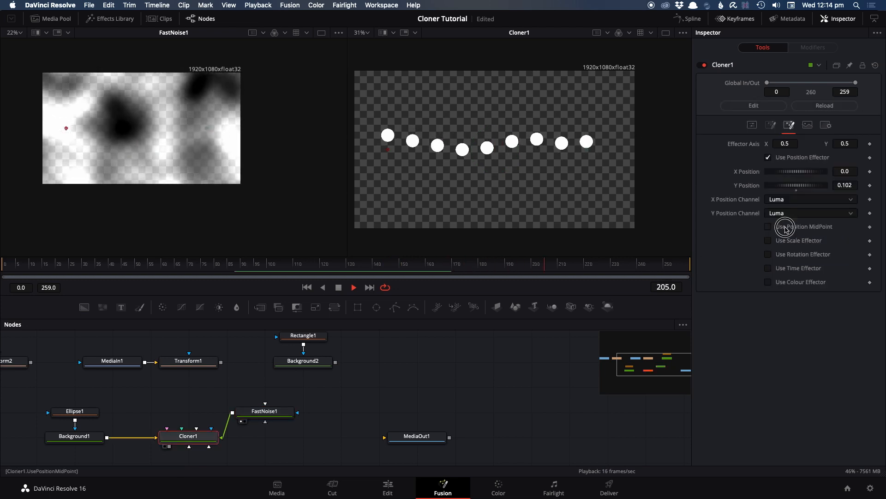
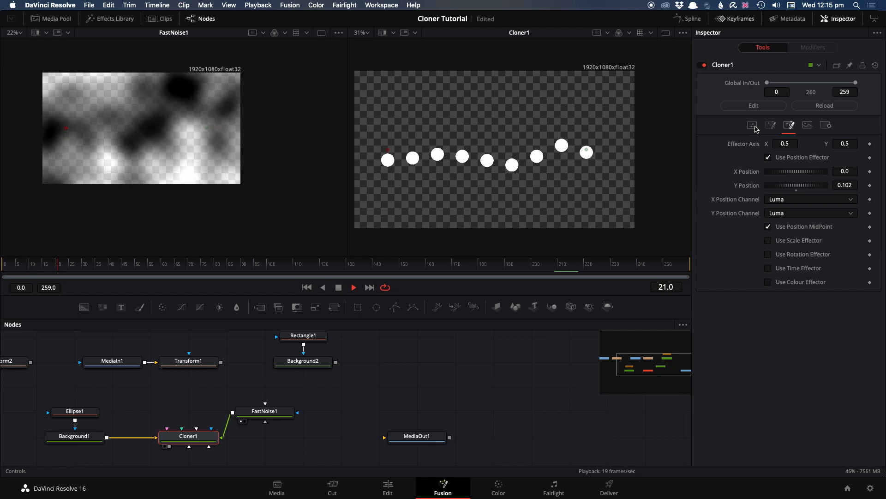
Switch Cloner1 to Radial mode with an X Radius of 0.173 and a Size of 1.25.
left_click(753, 126)
left_click(785, 145)
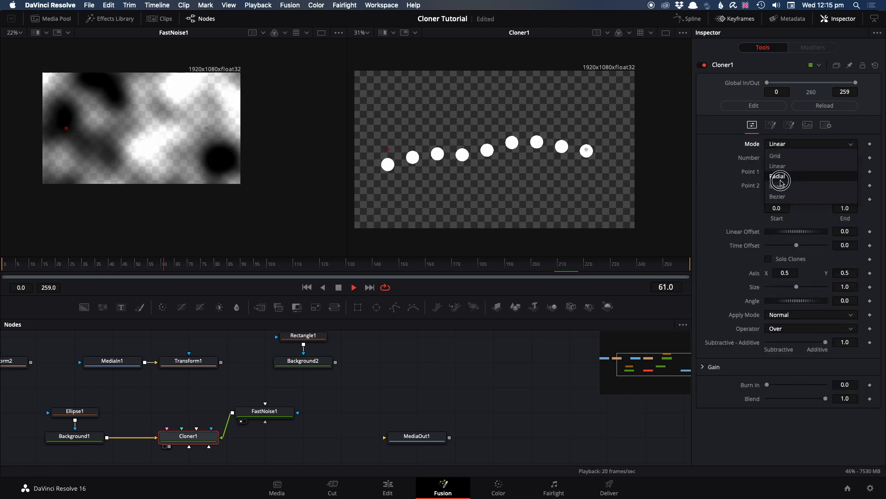
left_click(780, 179)
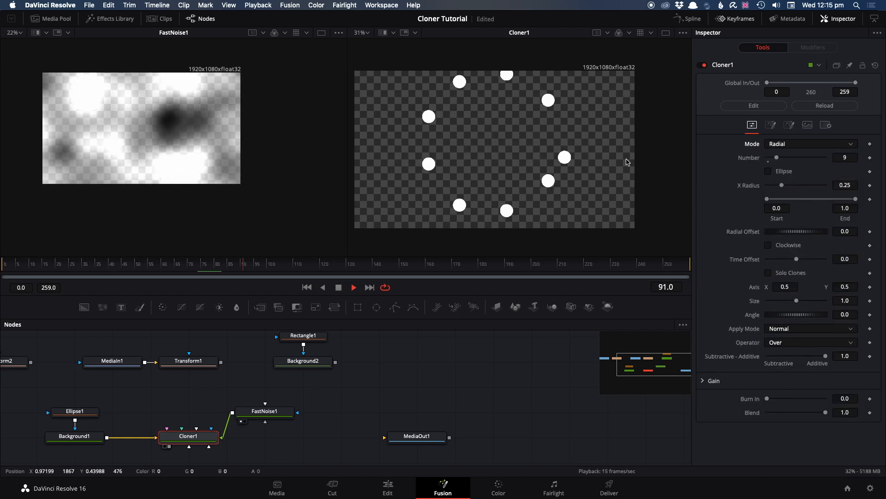
left_click_drag(782, 185, 776, 186)
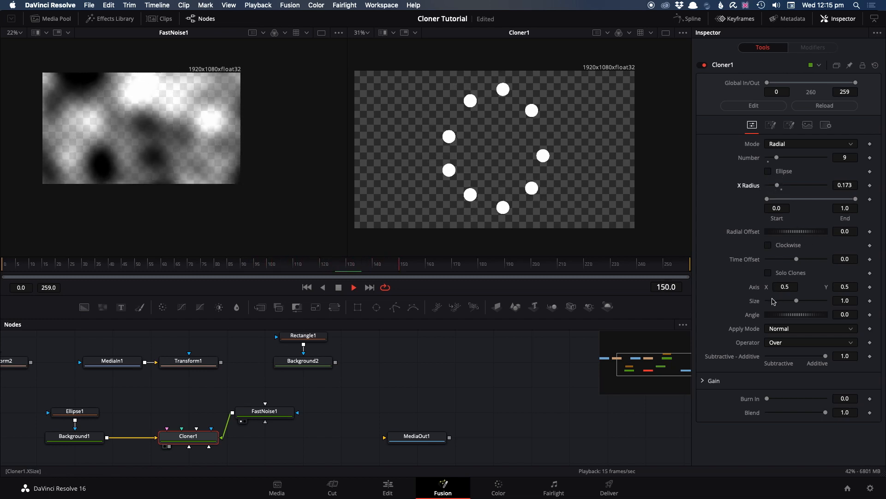
left_click_drag(798, 300, 799, 302)
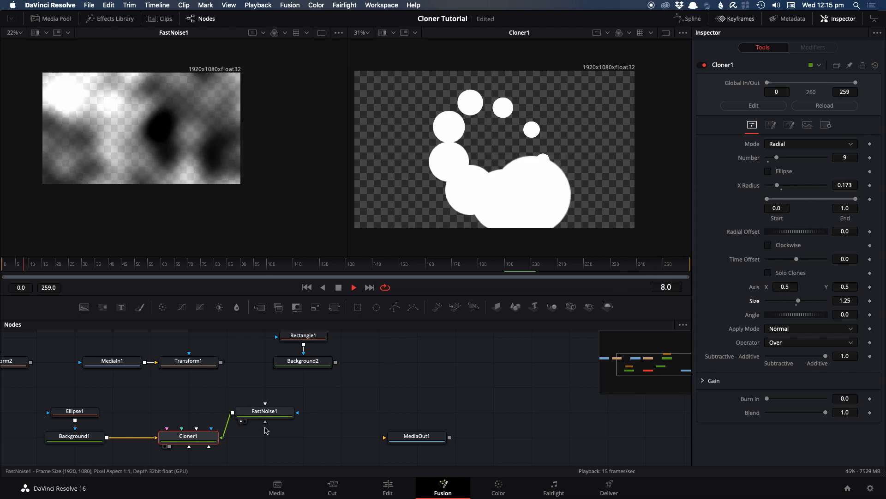
Return Cloner1 to Linear mode, and toggle Use Position MidPoint off and on again to compare the clones' movement.
left_click(799, 144)
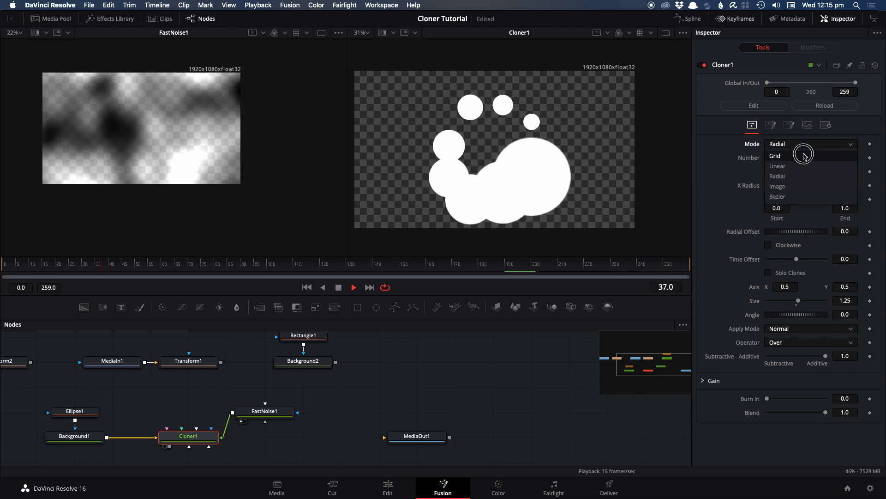
left_click(778, 165)
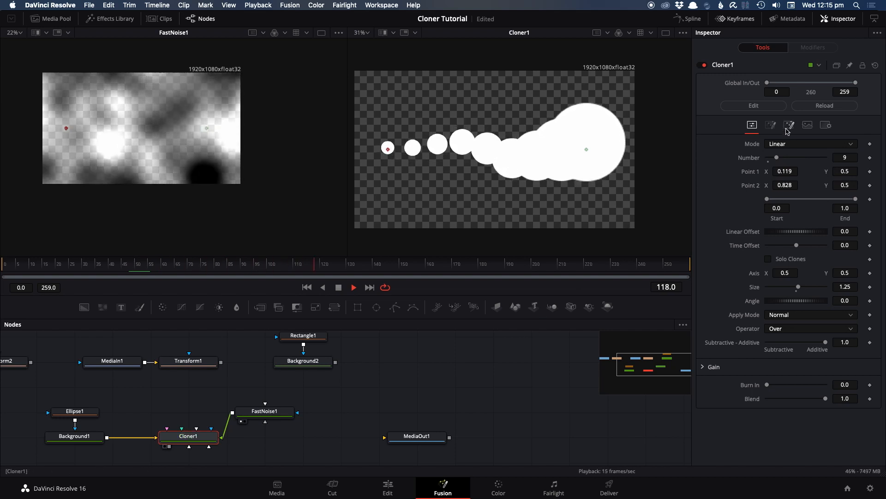
left_click(789, 125)
left_click(768, 227)
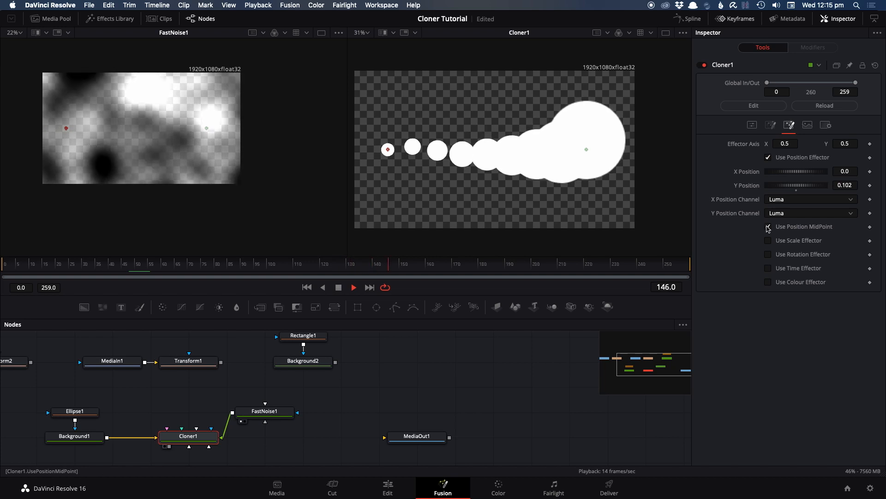
left_click(768, 227)
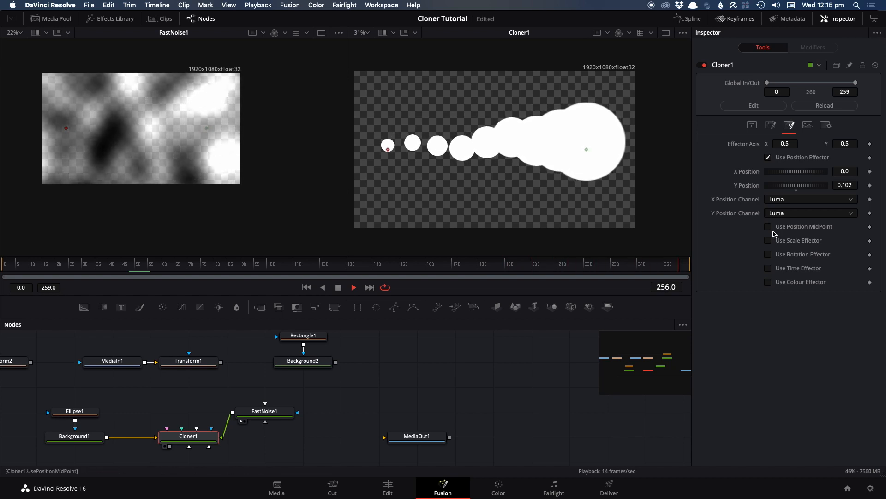
left_click(768, 227)
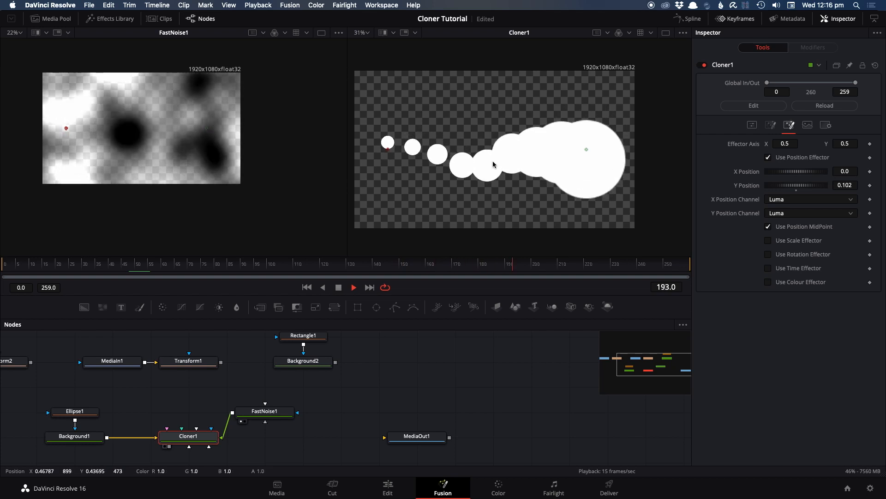
left_click(771, 126)
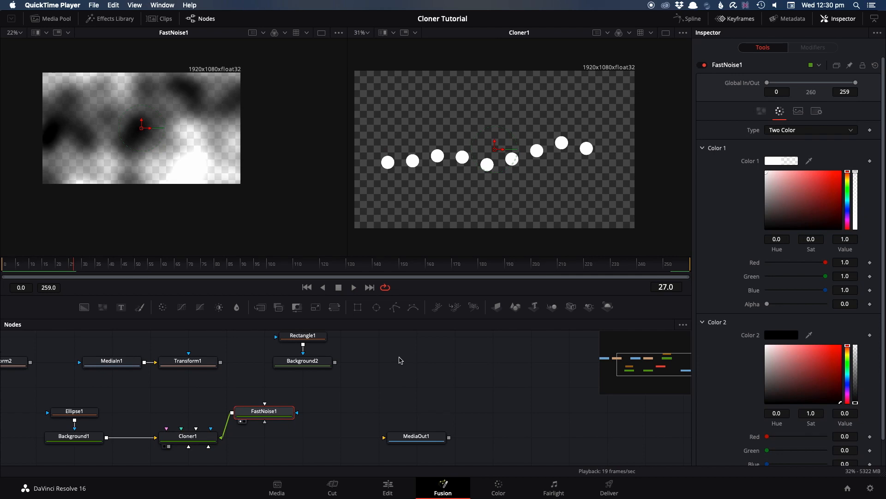
Display Background2 in the viewer and delete its Rectangle1 mask.
left_click(321, 365)
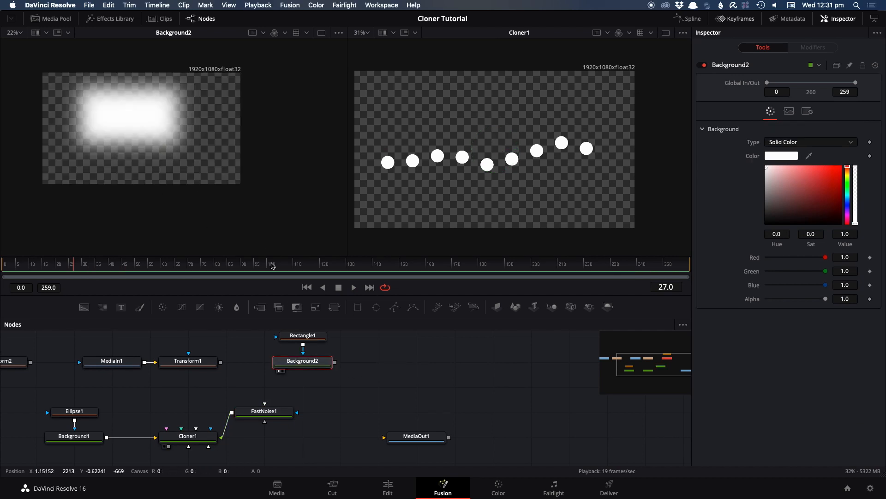
left_click(313, 338)
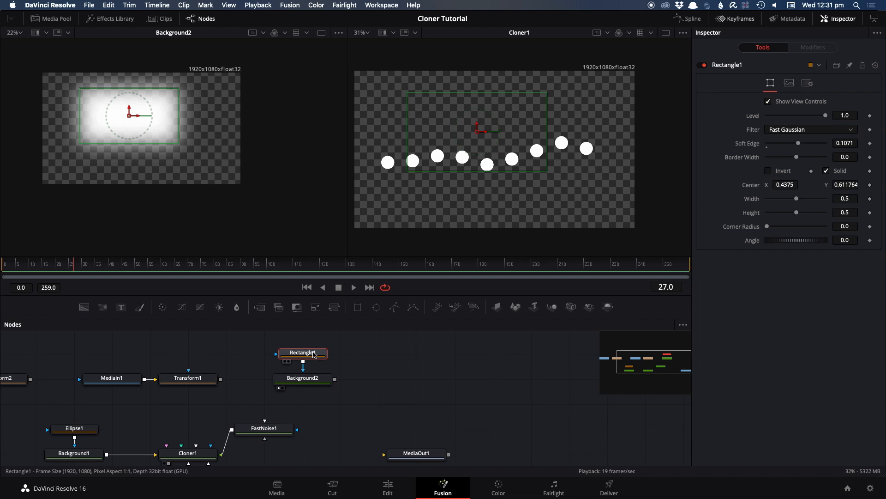
key("Delete")
left_click(317, 375)
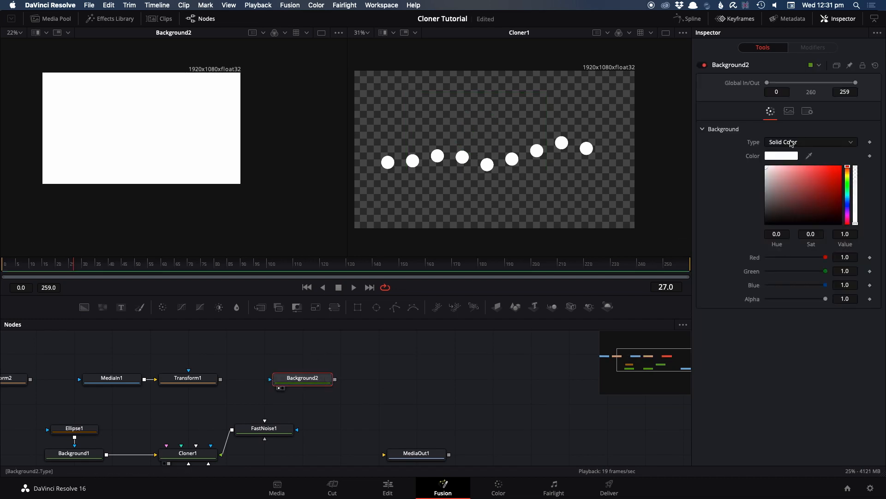
Set Background2's Type to Gradient and its Repeat mode to Ping-Pong.
left_click(791, 143)
left_click(782, 194)
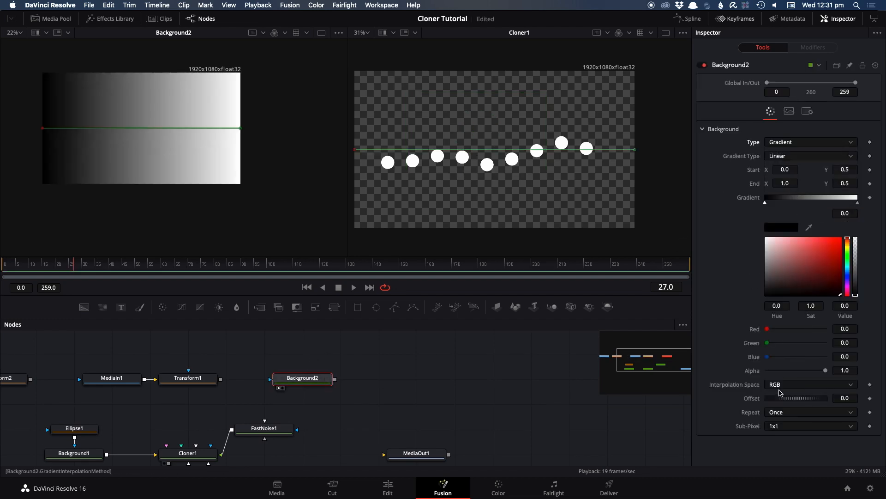
left_click(787, 412)
left_click(792, 440)
Animate Background2's gradient Offset with the expression time/25, and play the composition.
left_click_drag(800, 400, 850, 411)
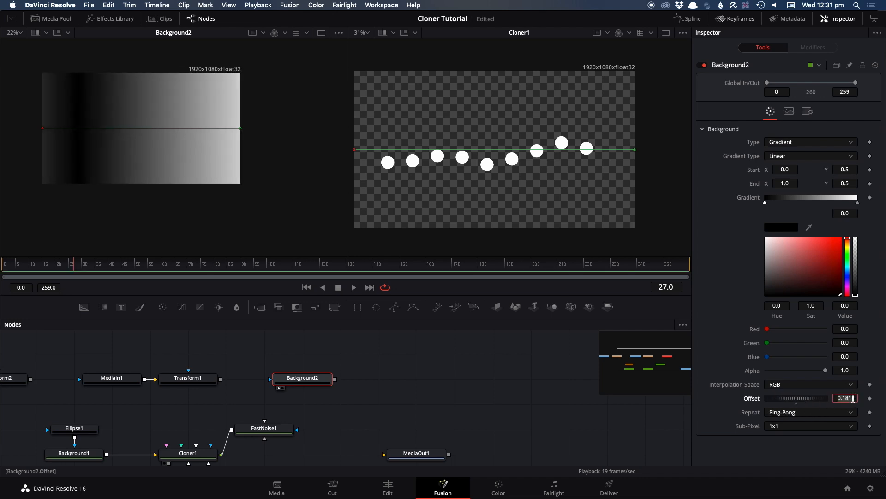
key("Return")
left_click(812, 411)
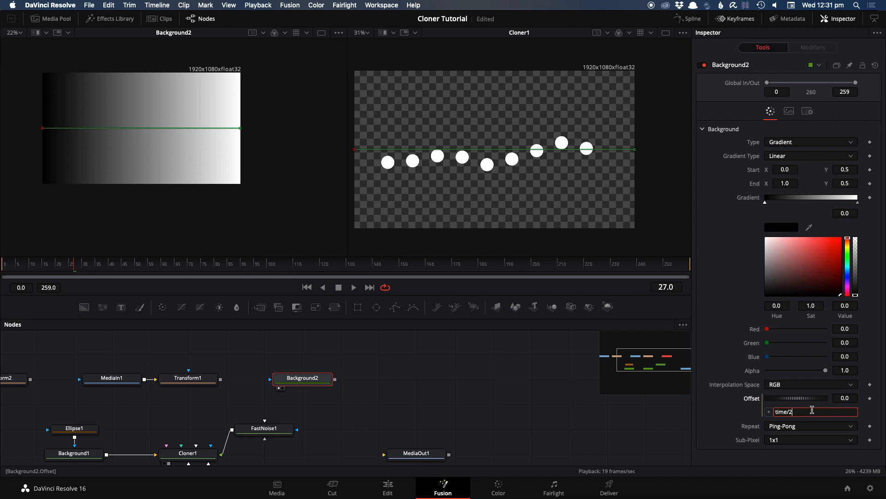
key("Return")
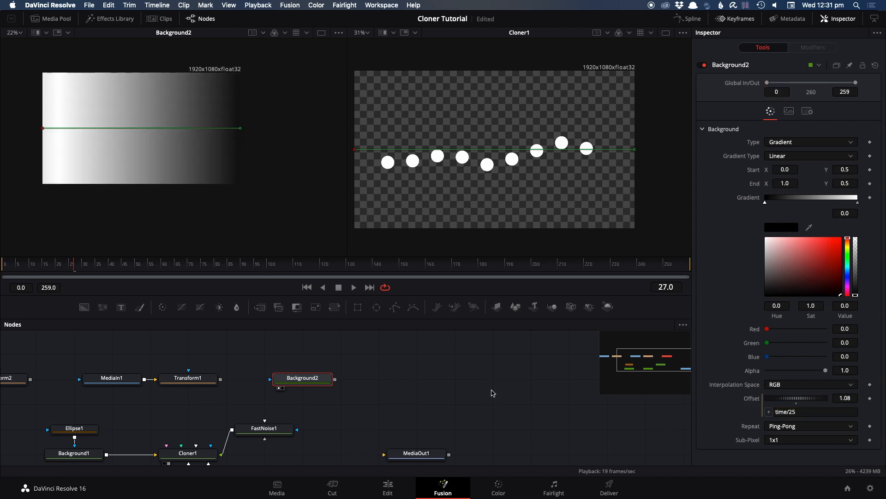
left_click(353, 287)
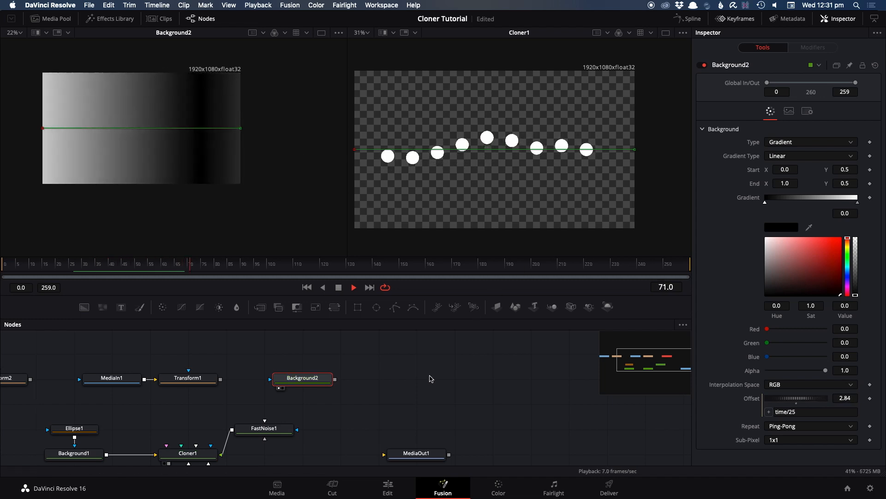
Connect Background2's output to Cloner1's Position Effector input, replacing FastNoise1.
scroll(429, 378, "left", 5)
scroll(429, 378, "down", 3)
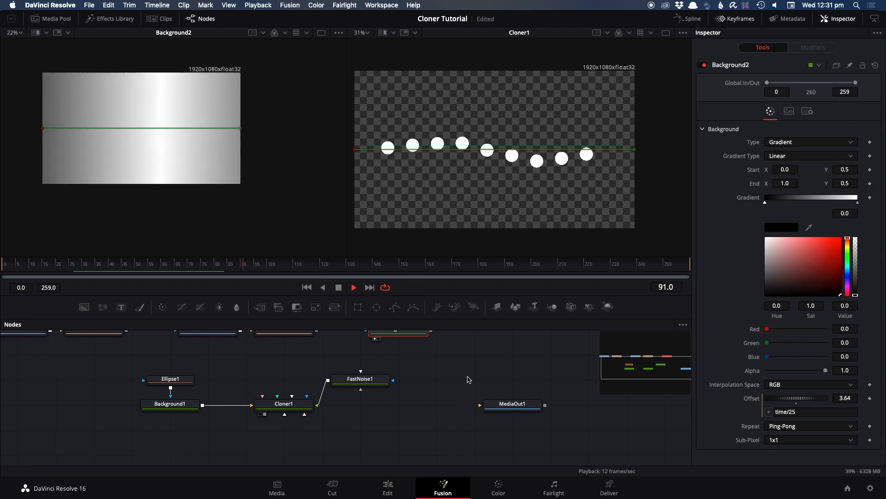
scroll(453, 377, "right", 3)
scroll(453, 376, "up", 2)
left_click_drag(401, 347, 244, 418)
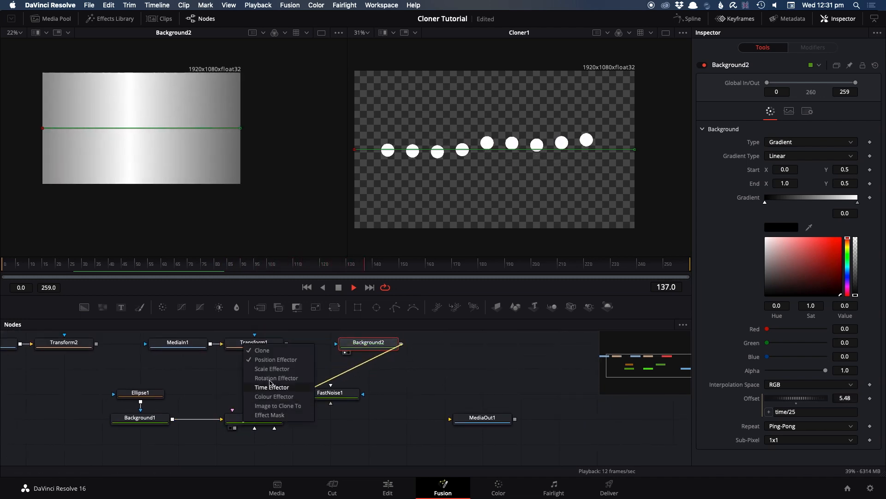
left_click(279, 361)
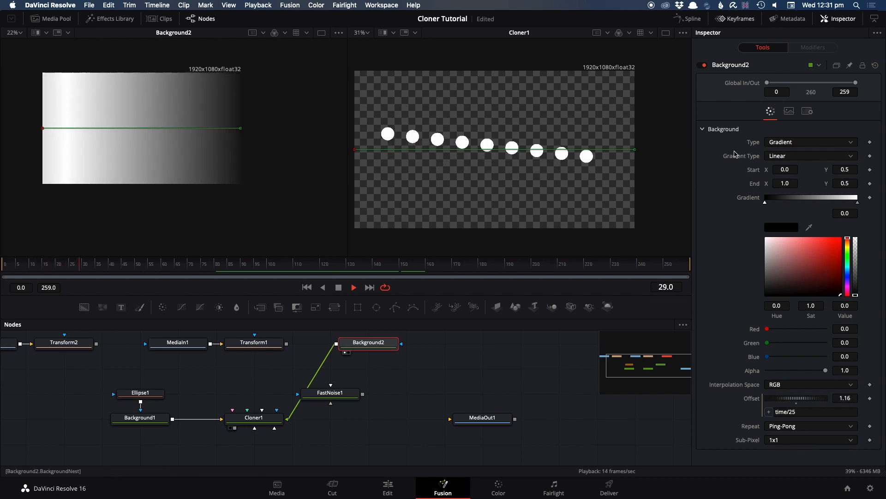
Preview Cloner1 in Radial mode with the gradient effector, and return it to Linear mode.
left_click(264, 421)
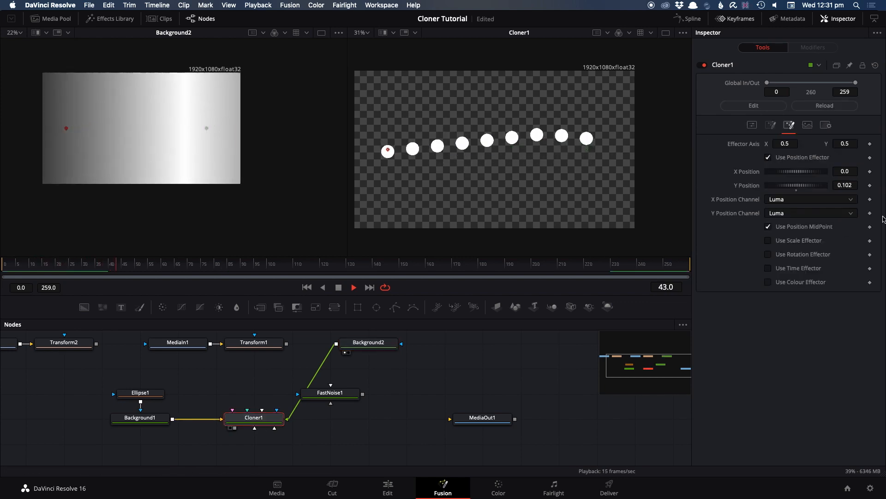
left_click(753, 125)
left_click(784, 146)
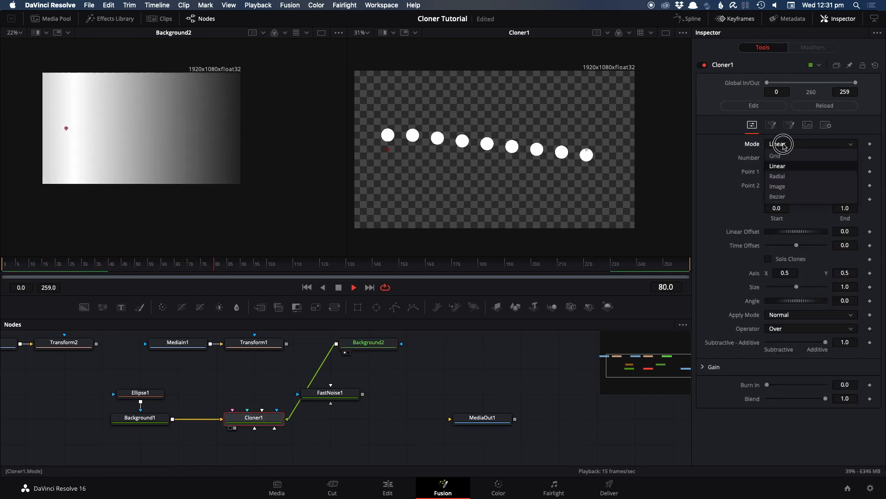
left_click(788, 176)
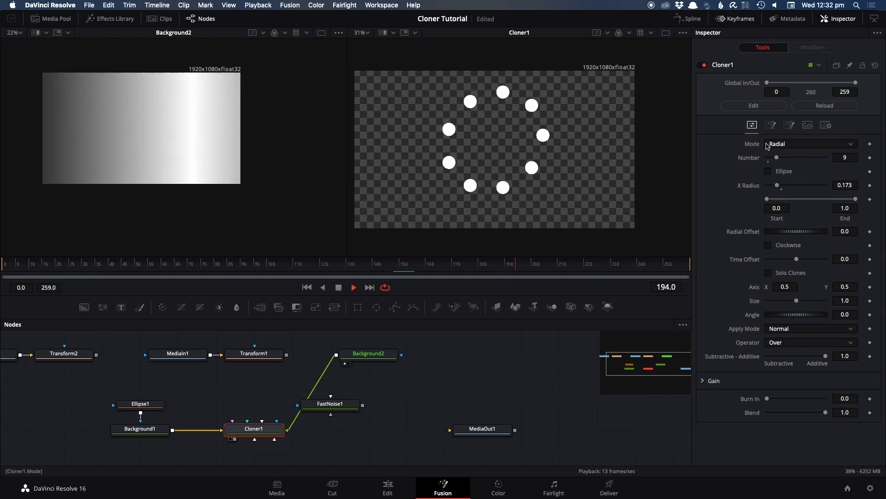
left_click(780, 144)
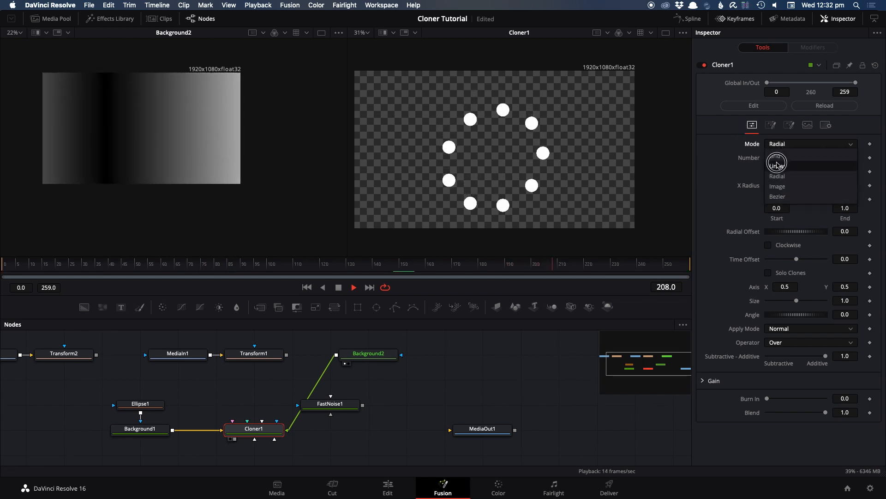
left_click(778, 166)
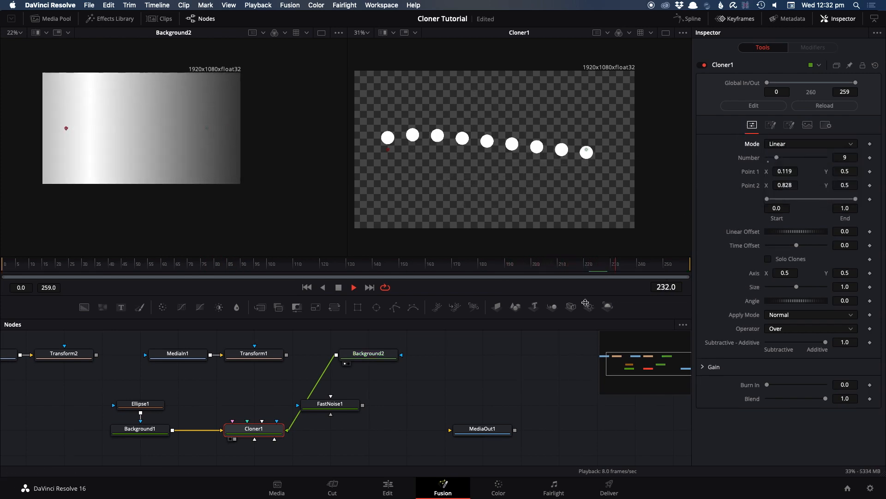
Disable Use Position MidPoint for Cloner1's Position Effector.
left_click(788, 125)
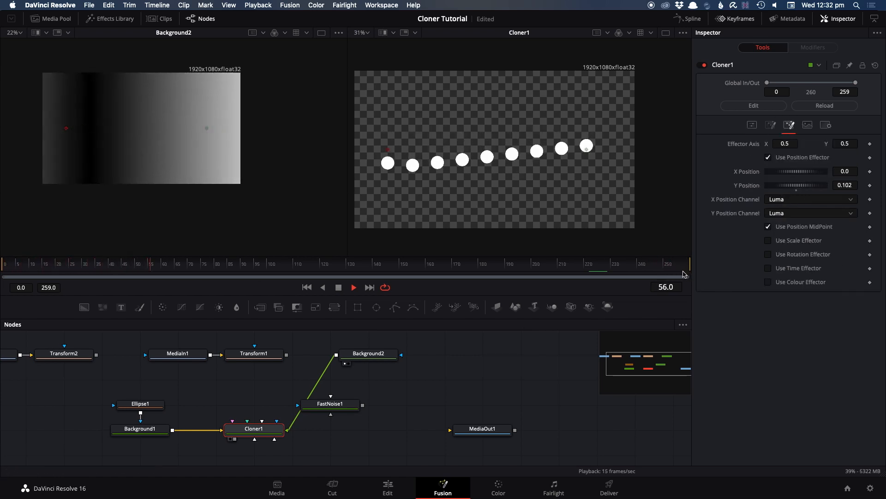
left_click(769, 227)
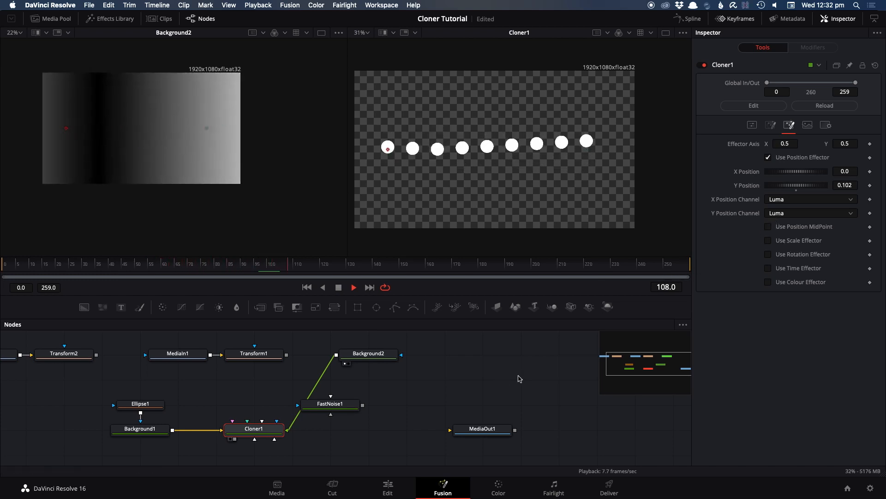
Try a darker color for the white end stop of Background2's gradient.
left_click(372, 358)
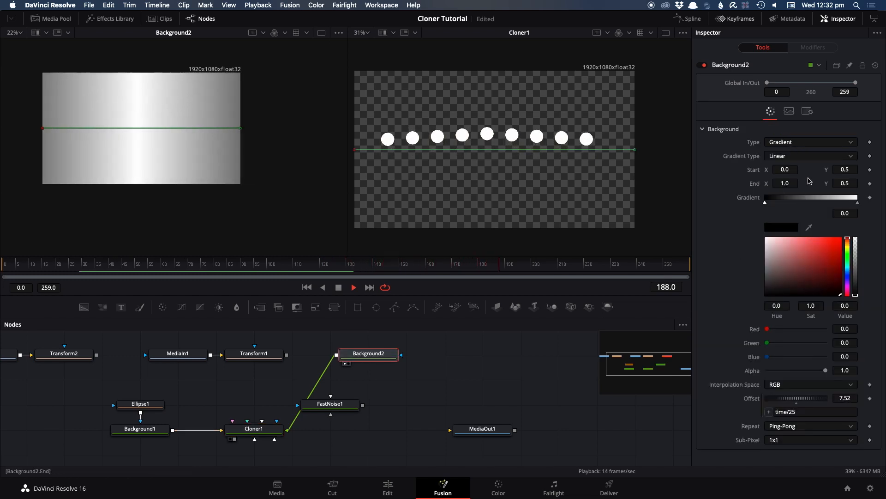
left_click(858, 203)
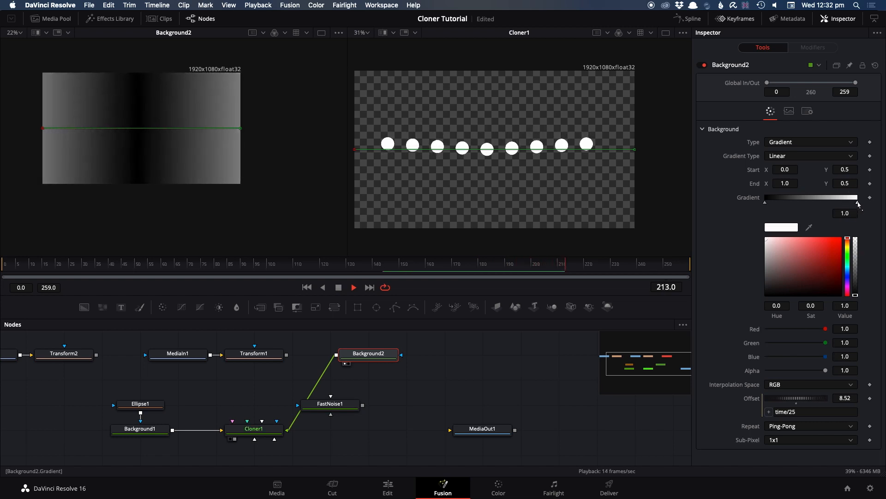
left_click_drag(776, 258, 756, 286)
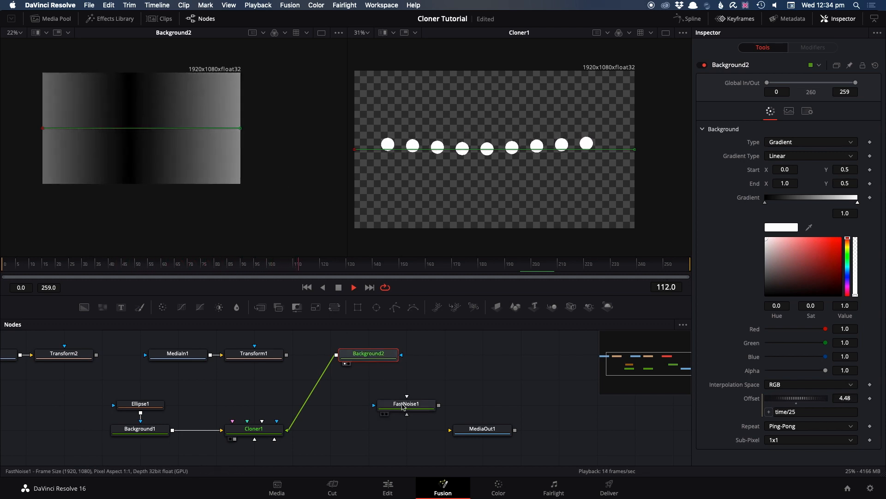
Try merging Background2 over FastNoise1 as Cloner1's Position Effector source, with the merge's Apply Mode set to Difference.
left_click_drag(404, 406, 302, 206)
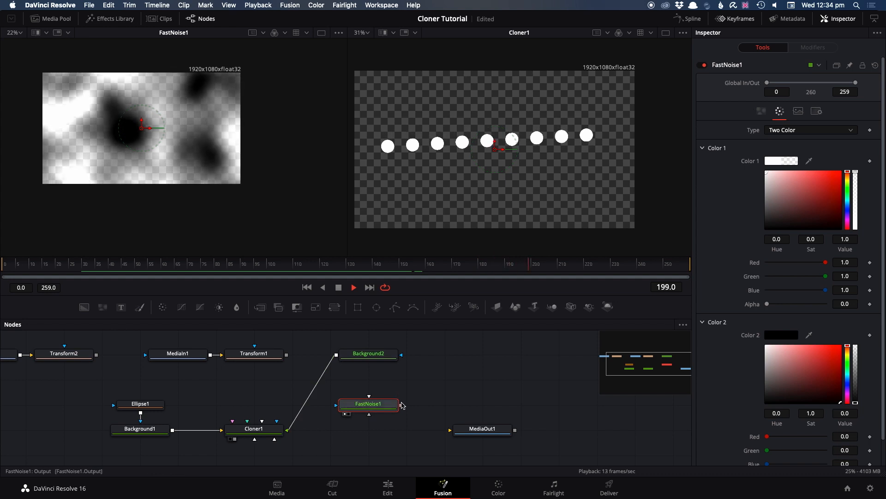
left_click_drag(395, 399, 337, 355)
key("1")
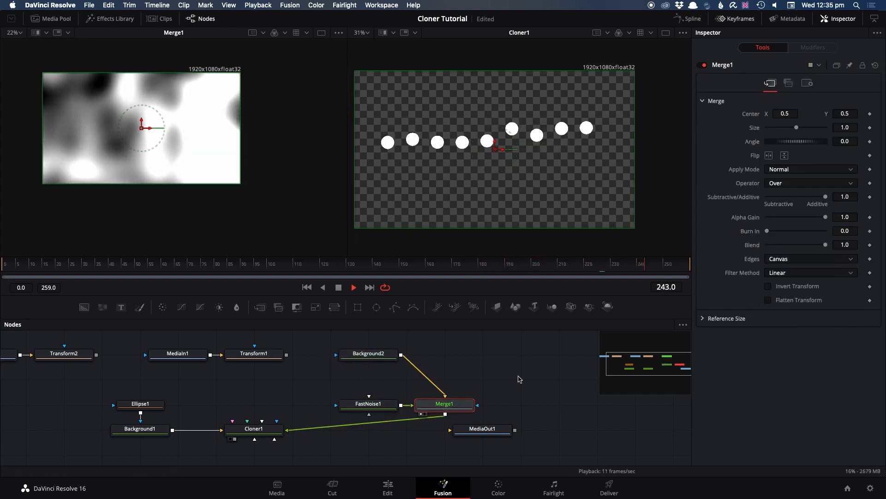
left_click(779, 171)
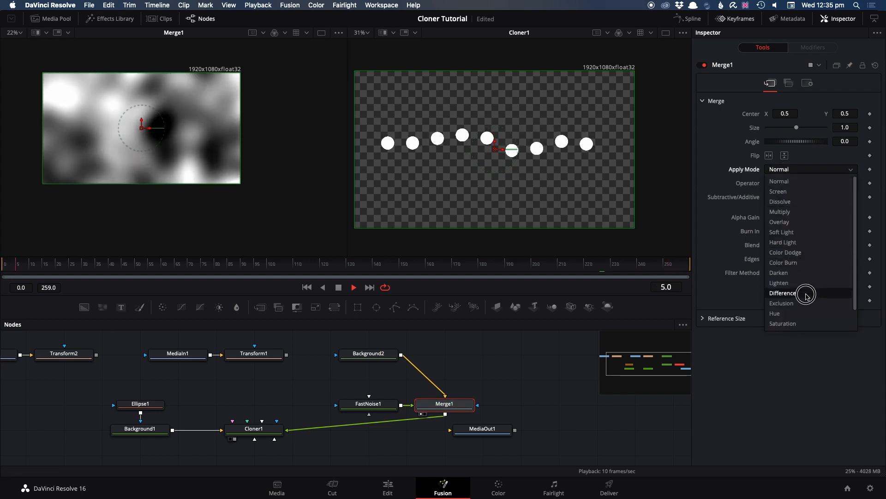
left_click(807, 294)
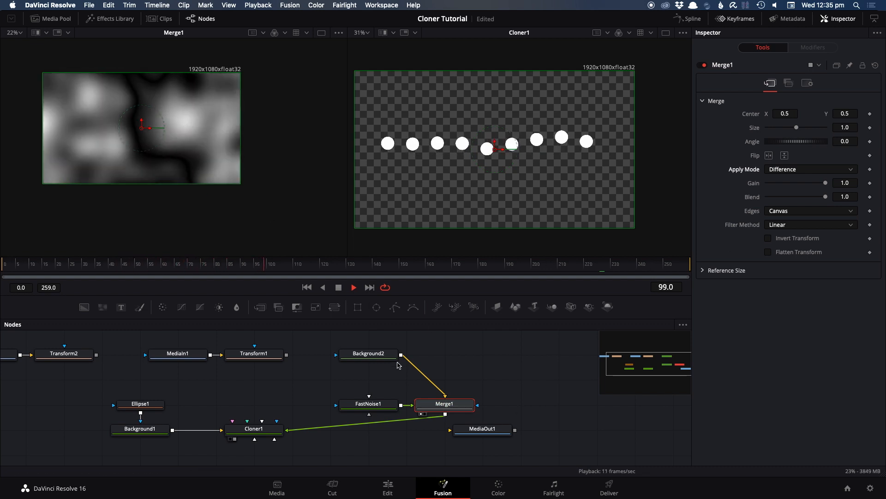
Try disconnecting Background2 from Cloner1's Position Effector input, and restore the connection.
mouse_move(401, 355)
left_mouse_down()
mouse_move(321, 392)
mouse_move(276, 435)
left_mouse_up()
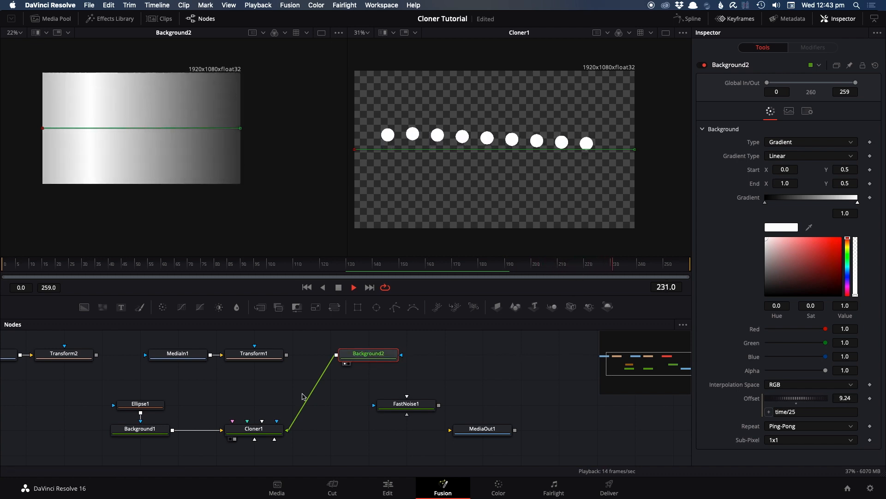
left_click_drag(294, 424, 318, 386)
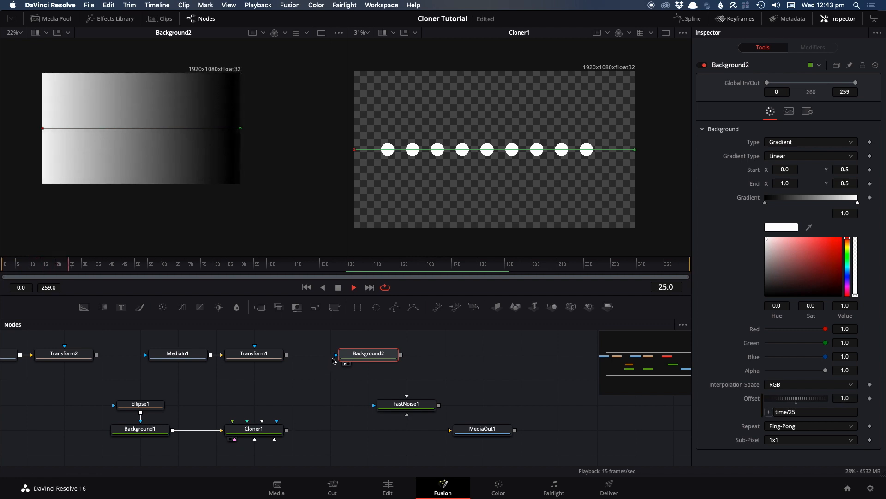
key("super+z")
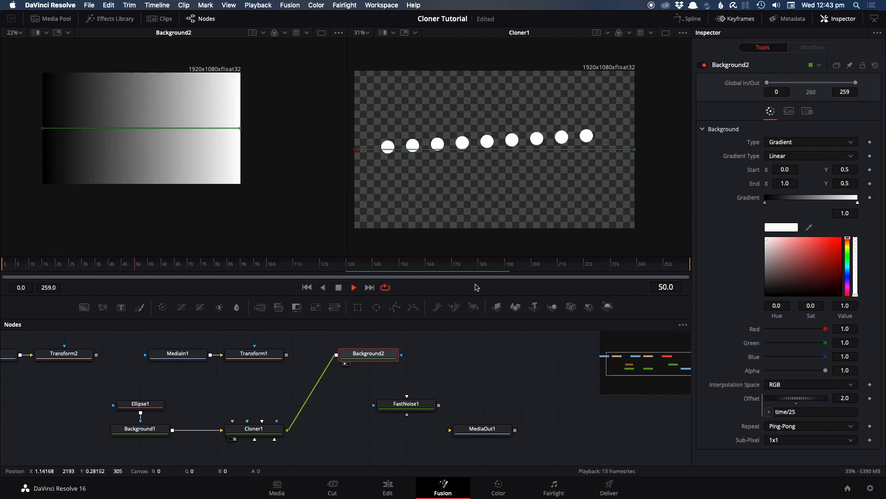
Switch Cloner1 from the Position Effector to the Scale Effector, driven by Background2's output.
left_click(253, 428)
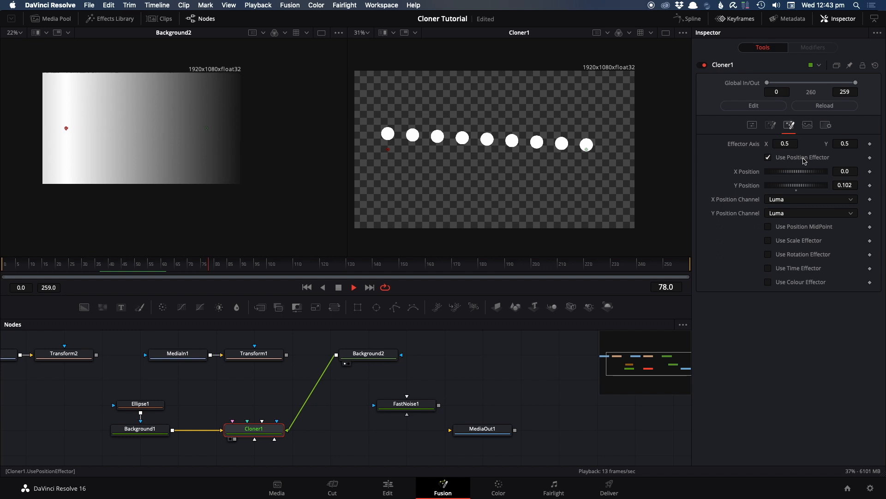
left_click(794, 158)
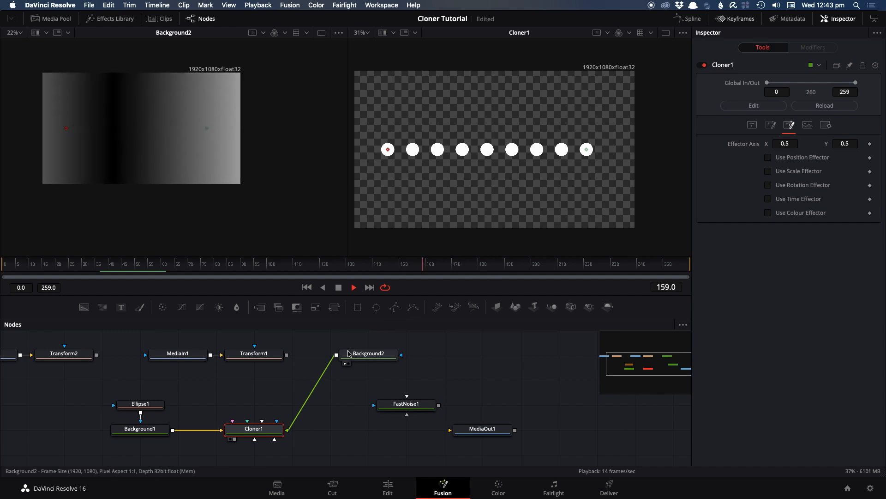
left_click_drag(336, 356, 244, 434)
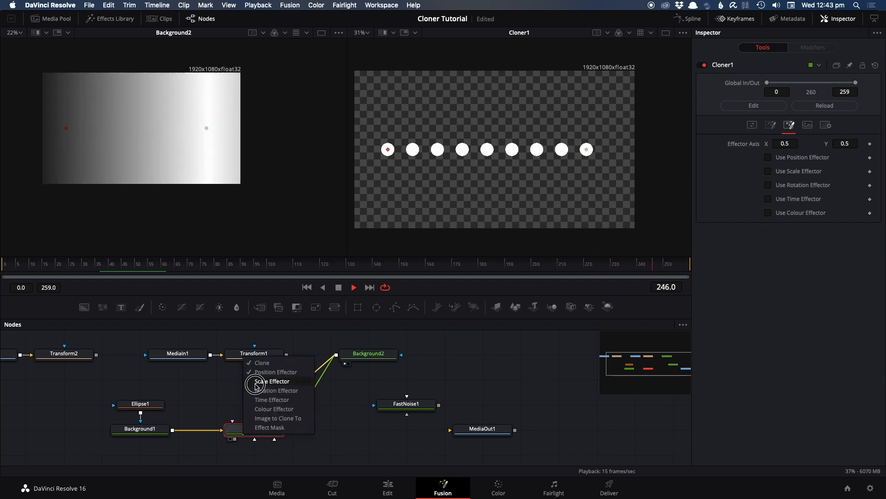
left_click(256, 382)
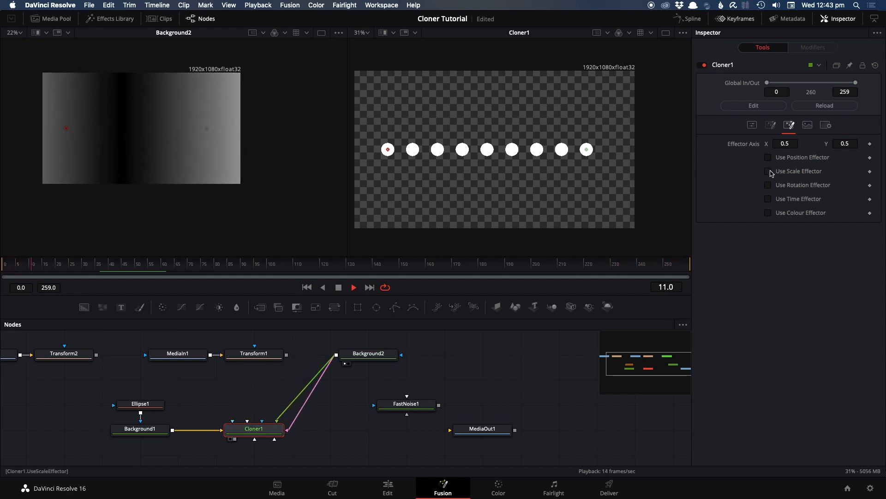
left_click(768, 171)
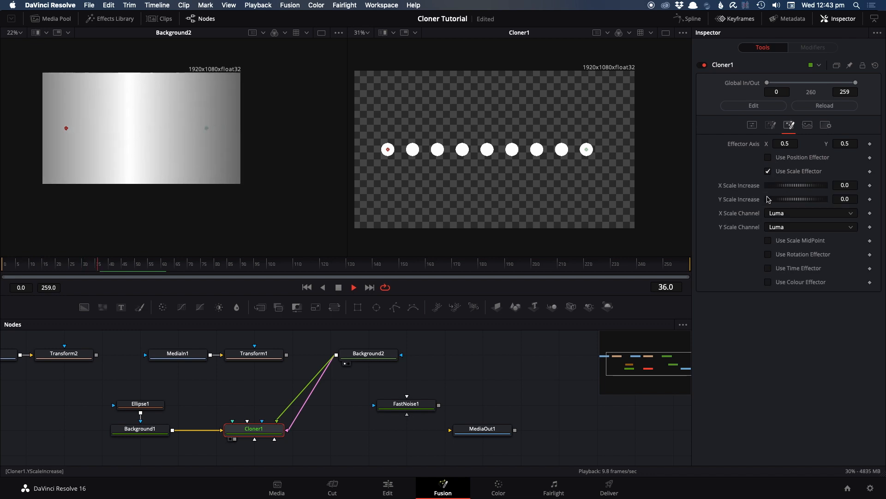
Link Cloner1's Y Scale Increase to XScaleIncrease with an expression, and set X Scale Increase to 1.667.
left_click(853, 198)
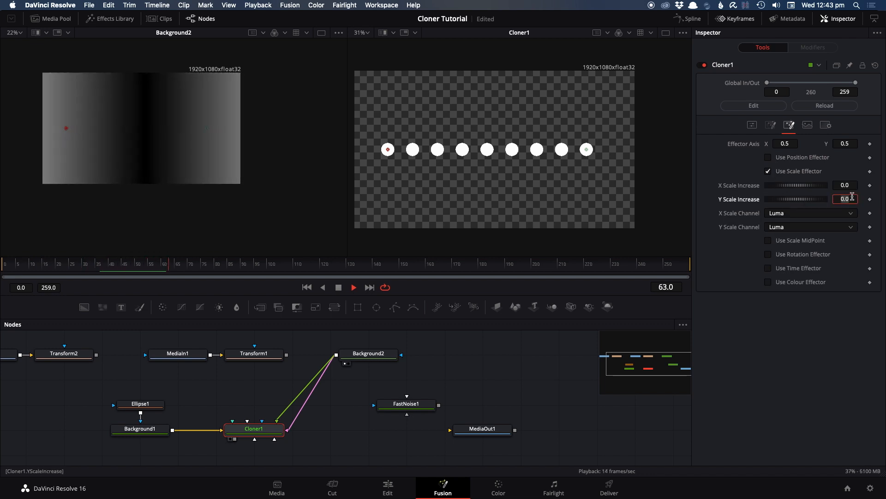
type("=")
key("Return")
left_click_drag(768, 213, 740, 188)
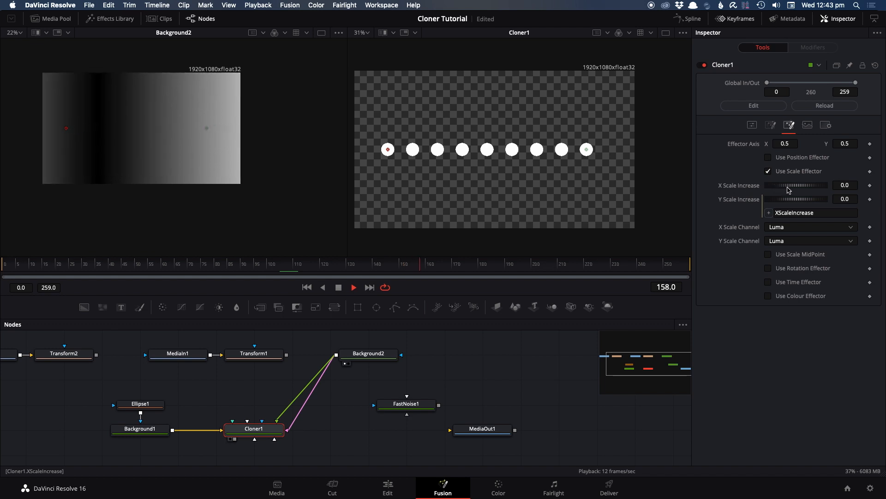
left_click_drag(788, 187, 841, 196)
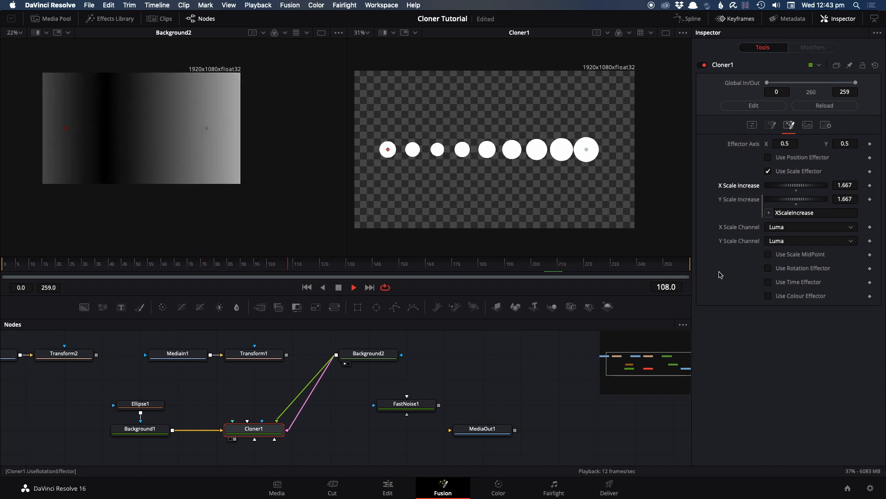
Preview Use Scale MidPoint on Cloner1, disable it again, and set X Scale Increase to -1.0.
left_click(769, 256)
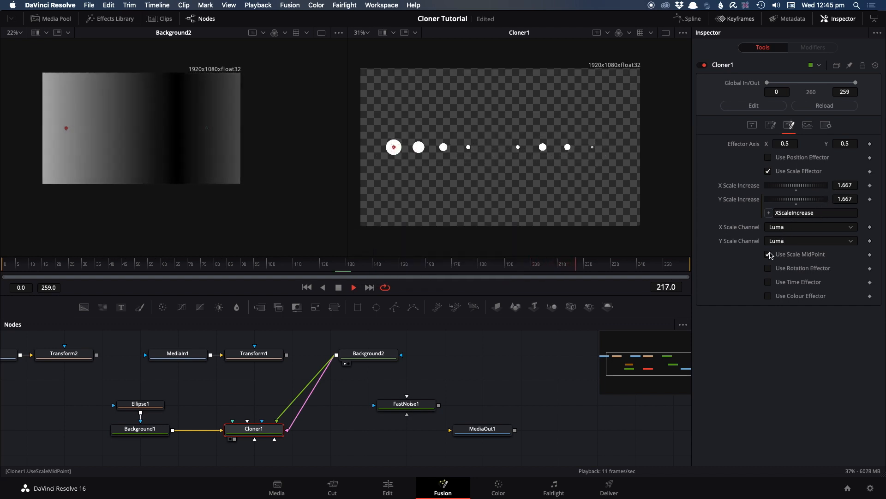
left_click(769, 254)
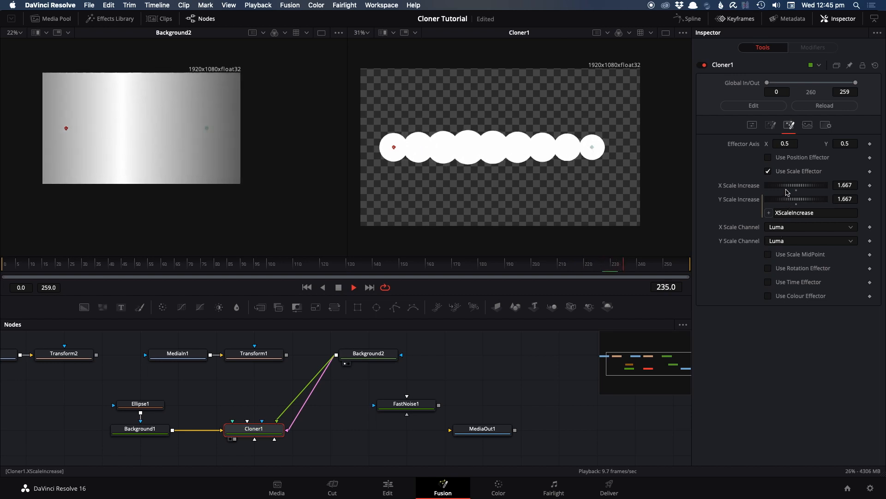
left_click_drag(817, 188, 697, 175)
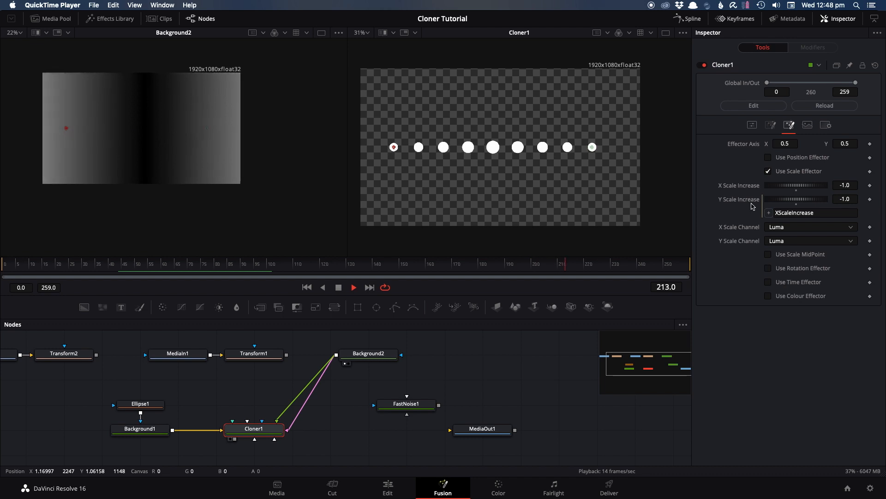
Disable Cloner1's Scale Effector and delete the Ellipse1 mask node from Background1.
left_click(769, 172)
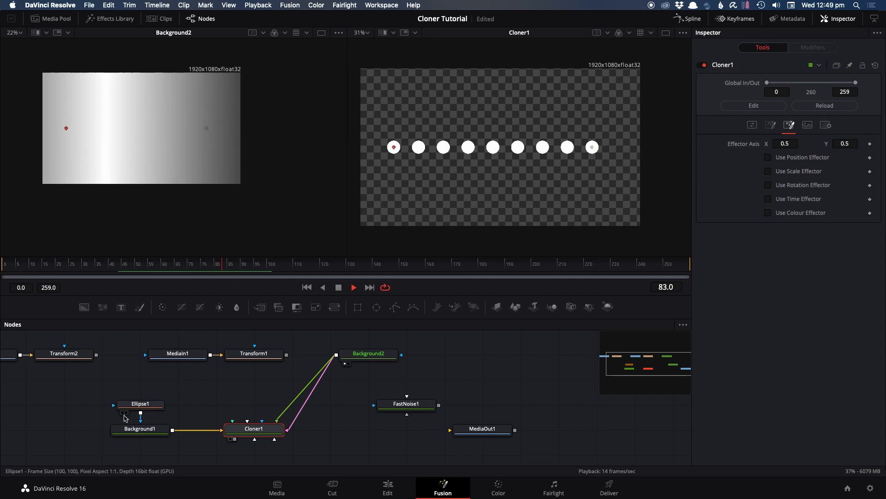
left_click(139, 406)
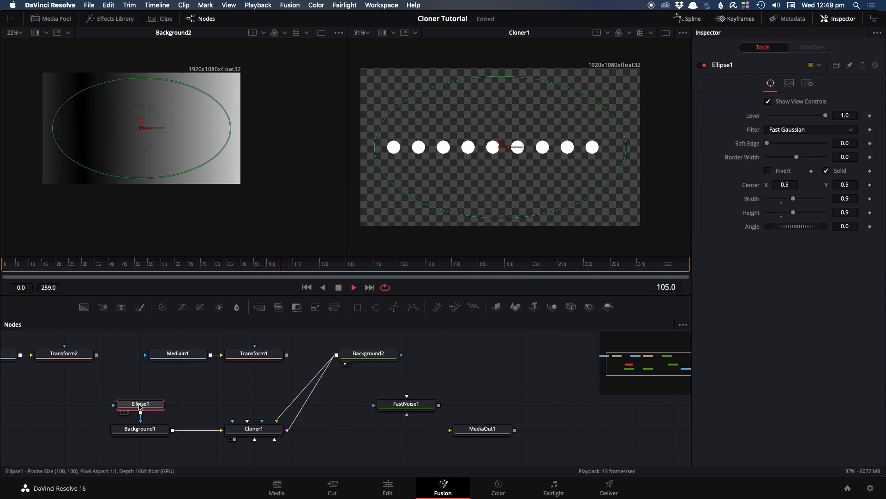
key("Delete")
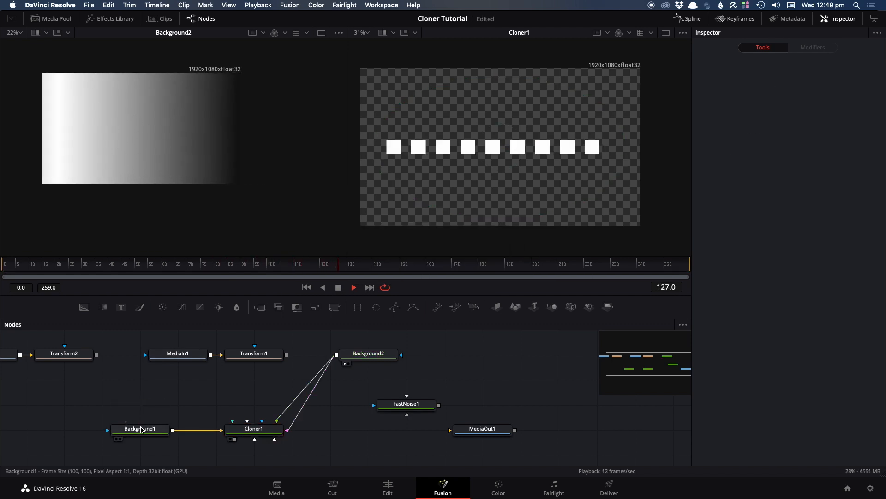
Set Background1's image width to 50 so the clones become narrow rectangles.
left_click(142, 429)
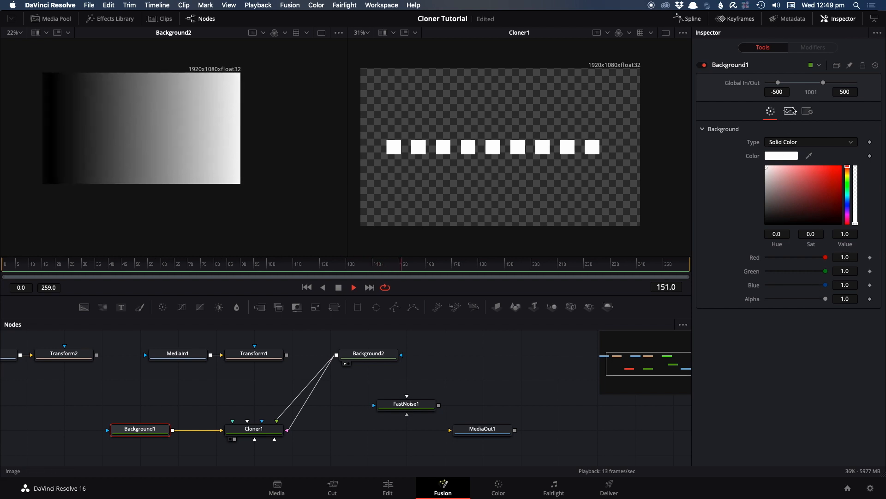
left_click(790, 111)
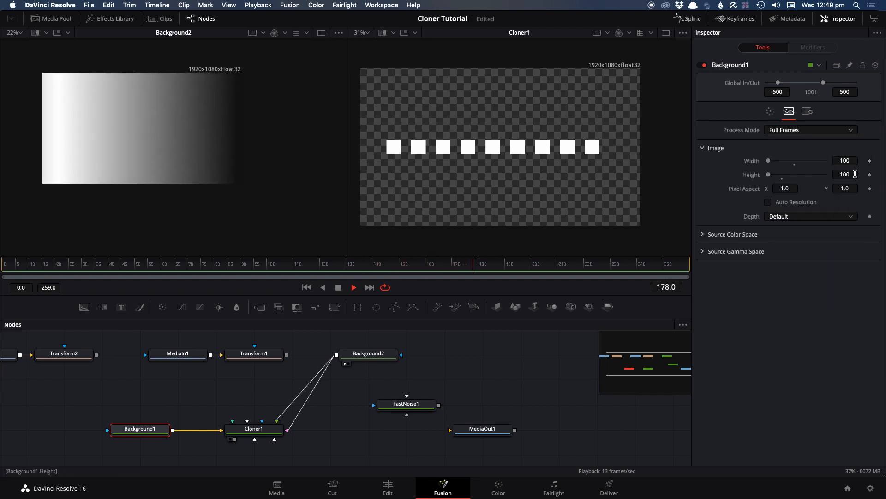
left_click(852, 161)
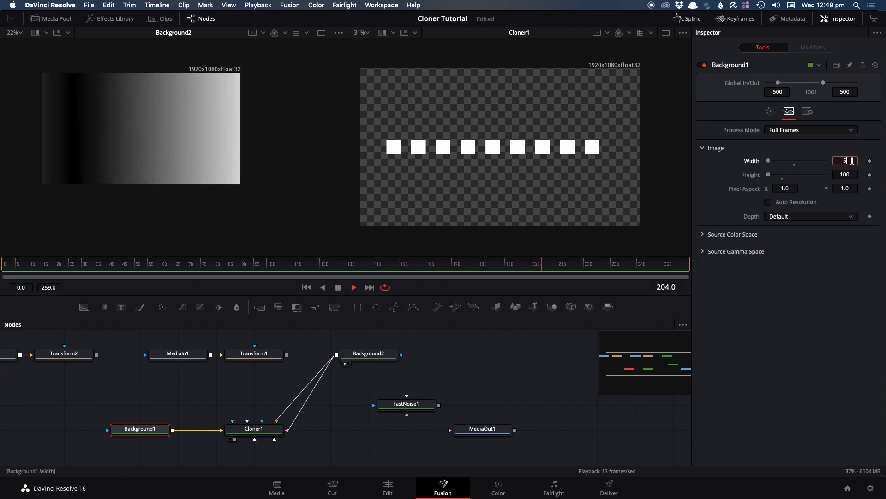
type("50")
key("Tab")
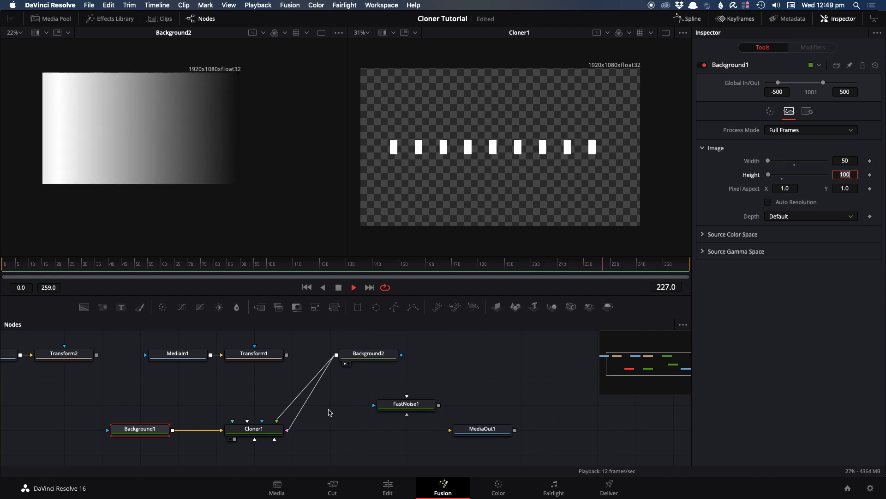
Connect Background2's output to Cloner1's Rotation Effector input and enable Use Rotation Effector.
left_click_drag(337, 355, 241, 431)
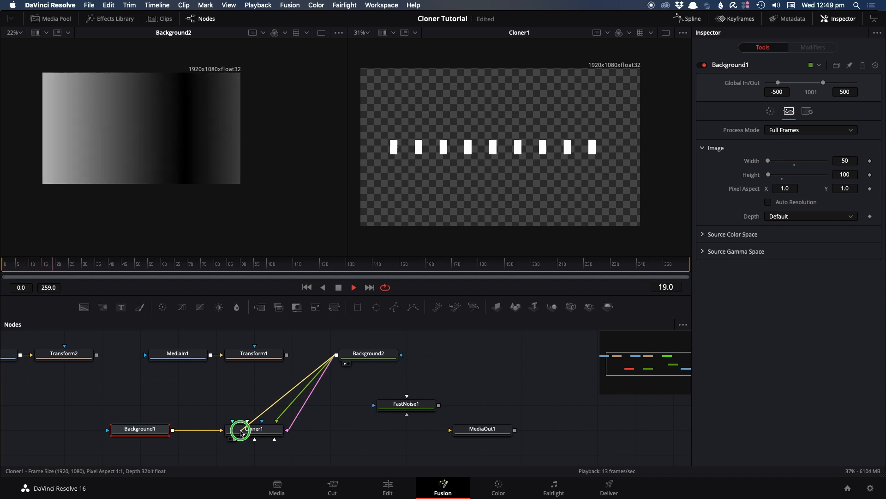
left_click(261, 385)
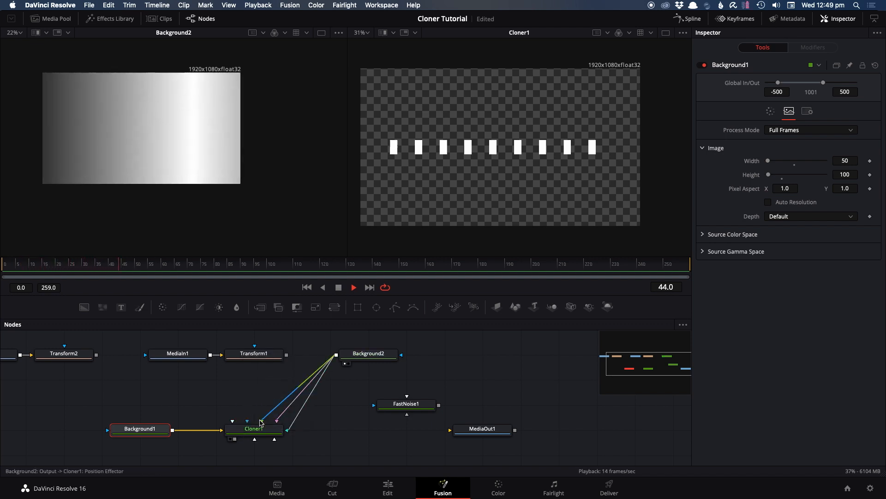
left_click(258, 429)
left_click(815, 189)
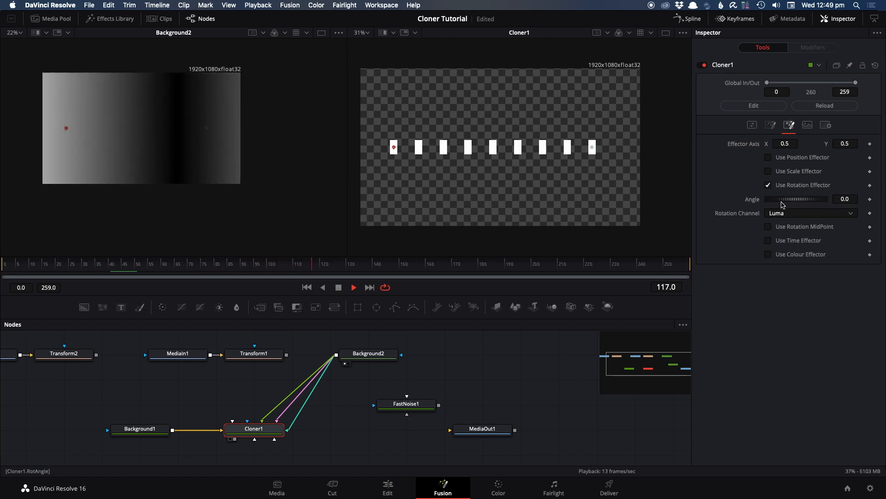
Set the Rotation Effector's Angle to 261 and enable Use Rotation MidPoint.
left_click_drag(786, 201, 795, 199)
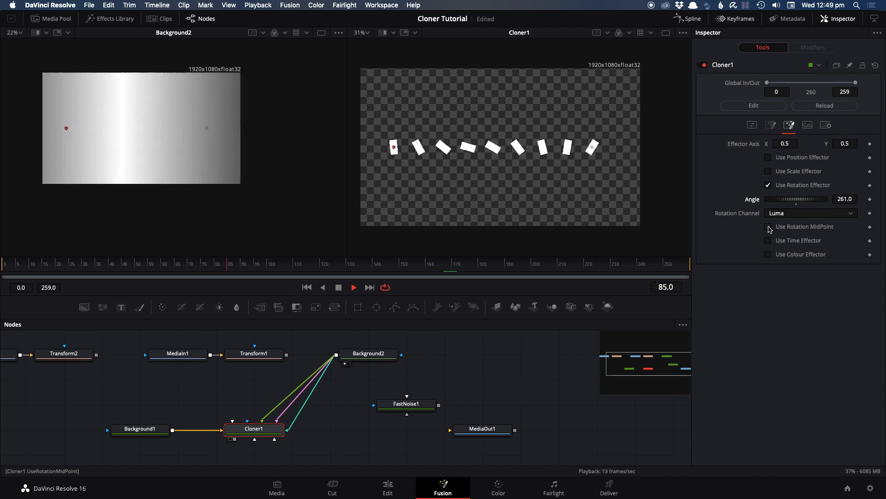
left_click(769, 226)
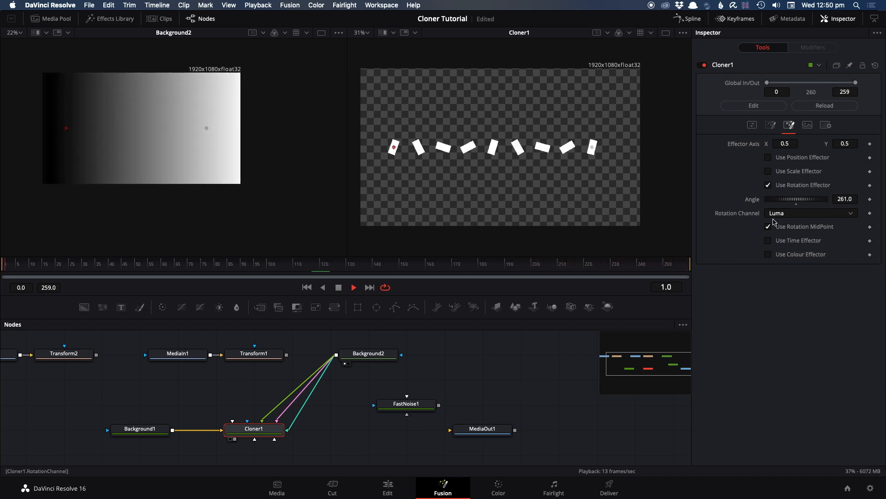
Preview the gradient-driven rotation with Cloner1 in Grid mode, and return it to Linear mode.
left_click(752, 125)
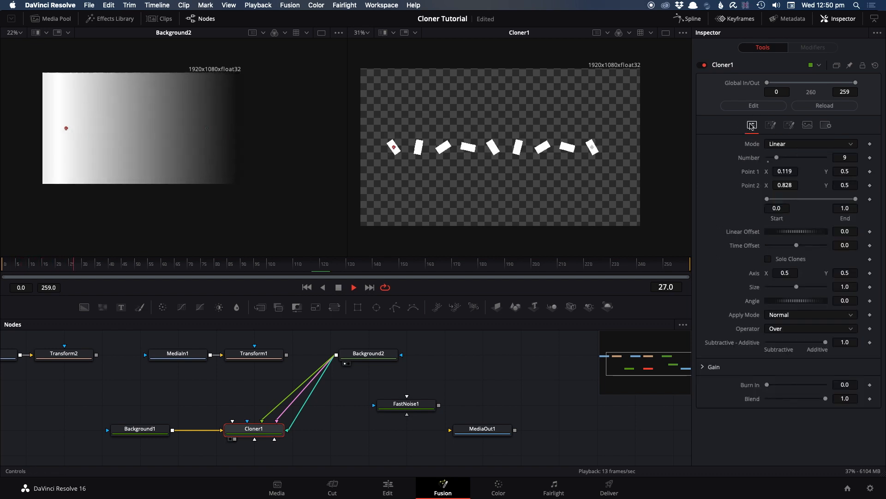
left_click(778, 144)
left_click(780, 157)
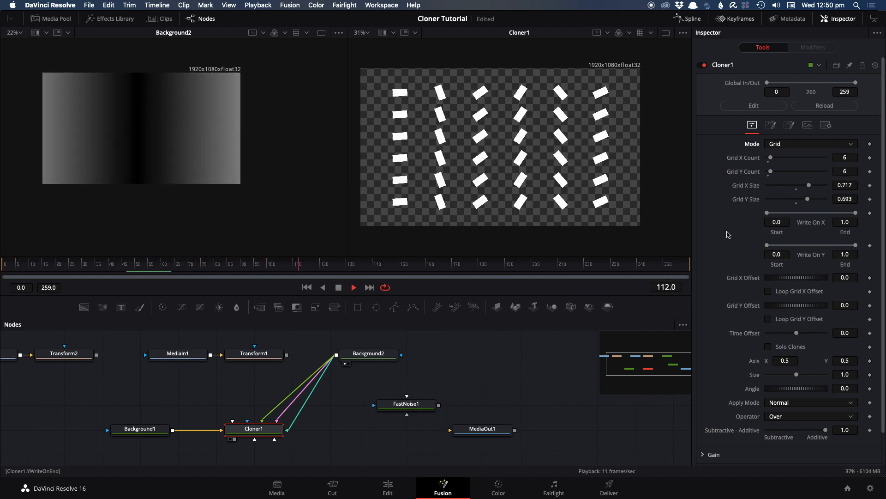
left_click(778, 143)
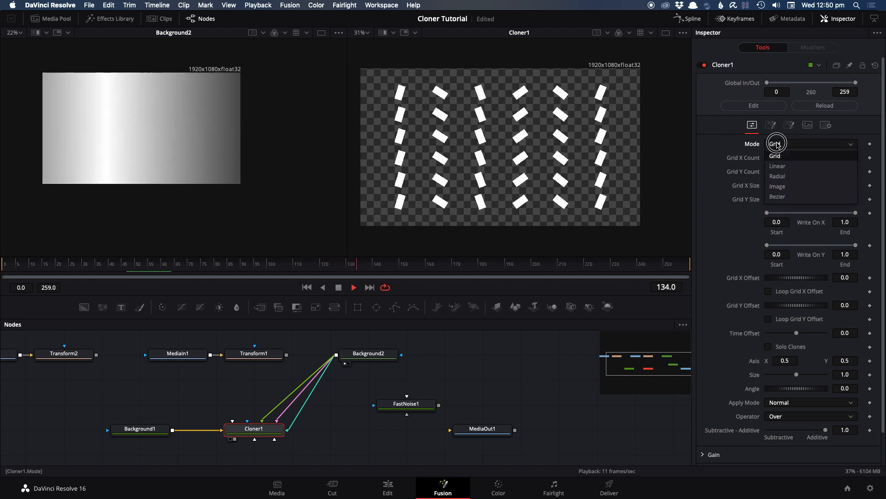
left_click(779, 165)
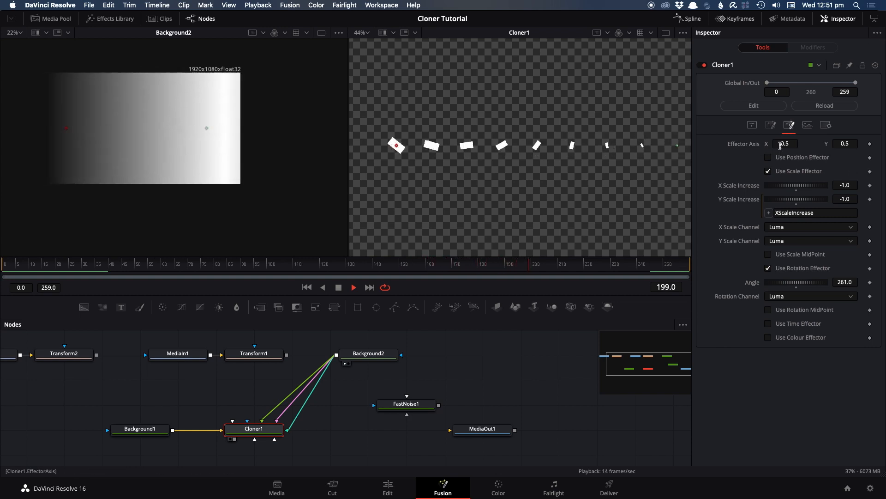
Set Cloner1's Effector Axis Y to -0.5 and enable Use Position Effector alongside the scale and rotation effectors.
left_click(853, 143)
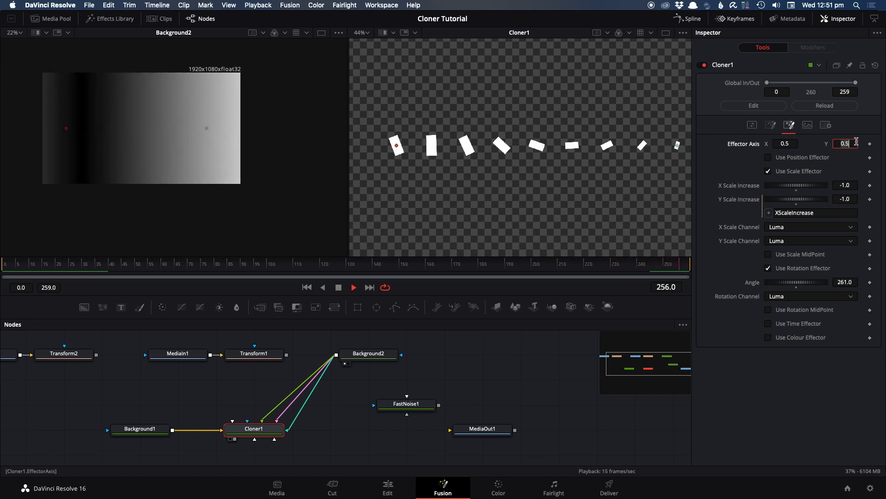
key("Tab")
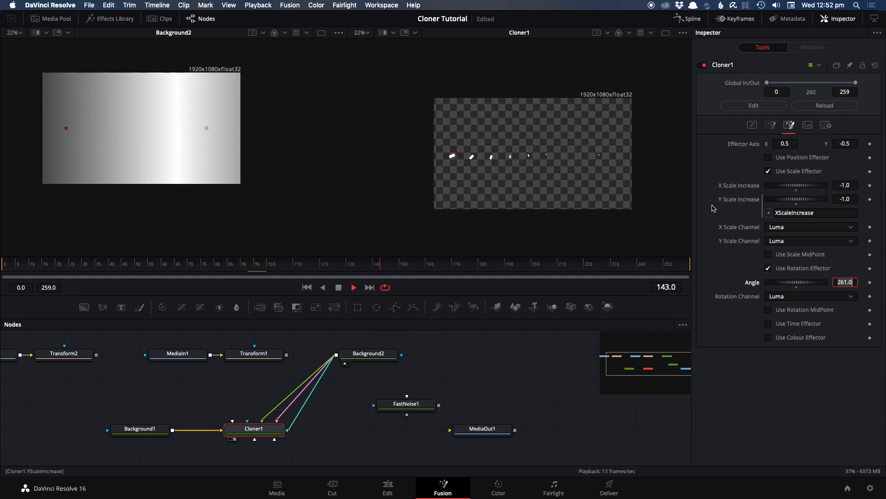
scroll(643, 156, "up", 2)
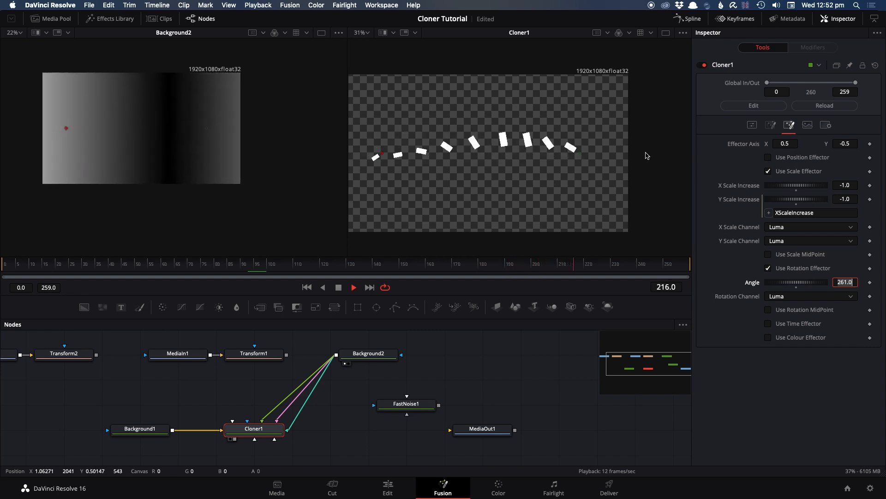
left_click(768, 158)
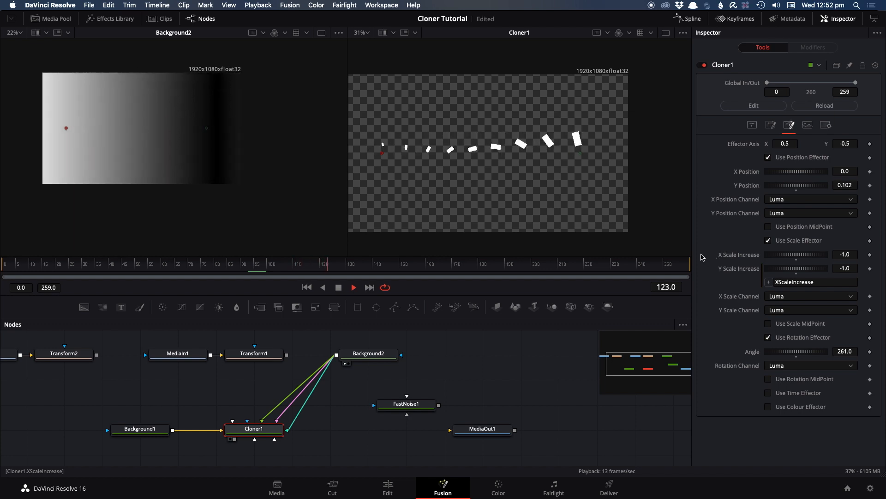
Switch Cloner1 to Grid mode to apply the combined position, scale and rotation effectors to a grid of clones.
left_click(752, 125)
left_click(781, 146)
left_click(780, 155)
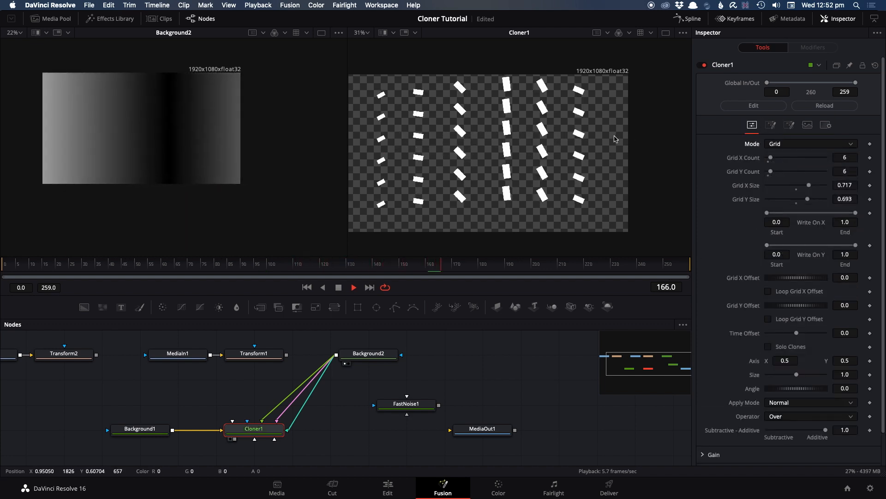
scroll(616, 138, "down", 2)
scroll(617, 138, "up", 1)
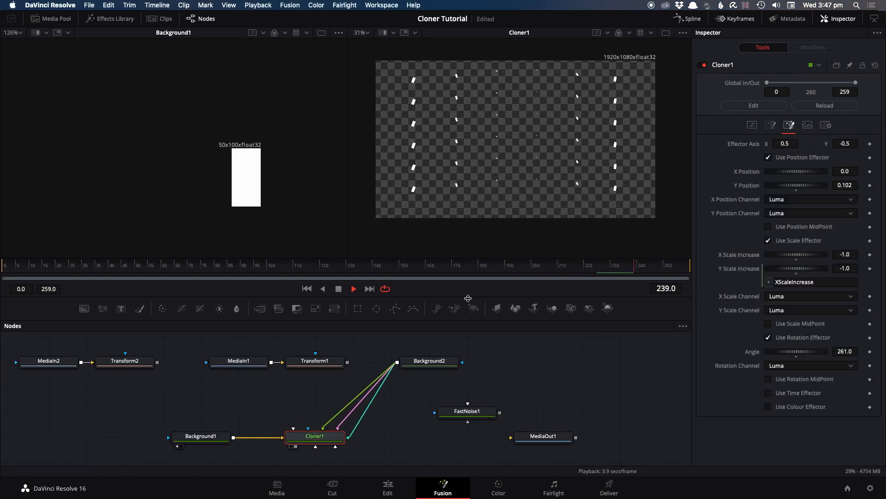
Open the image width value of Background1 for editing.
left_click(203, 438)
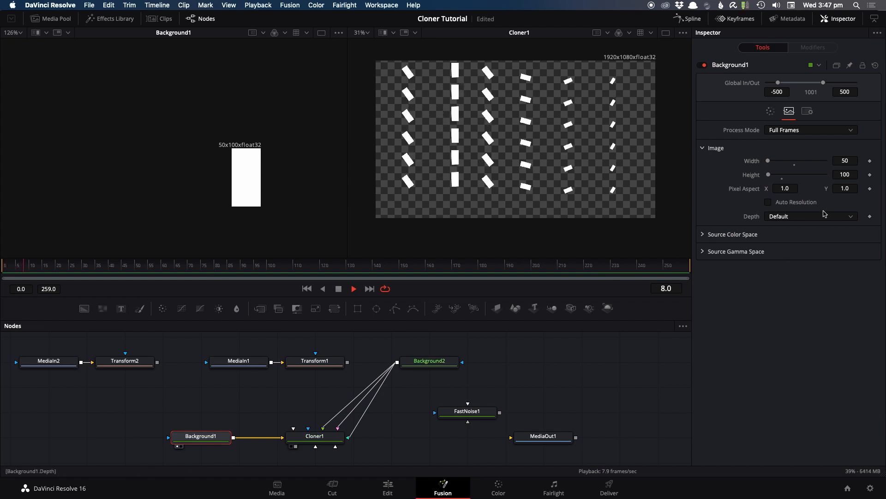
left_click(848, 164)
double_click(848, 164)
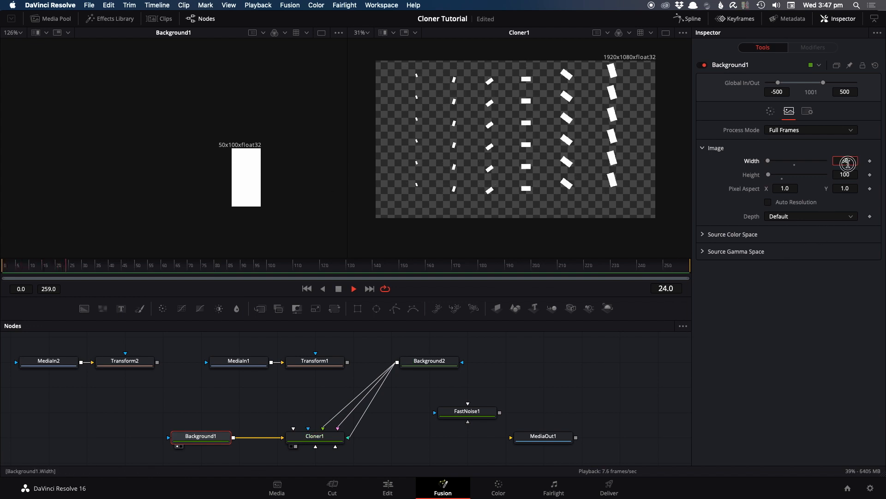
Set the Background1 image size to 200 wide by 200 high.
type("200")
key("Tab")
type("200")
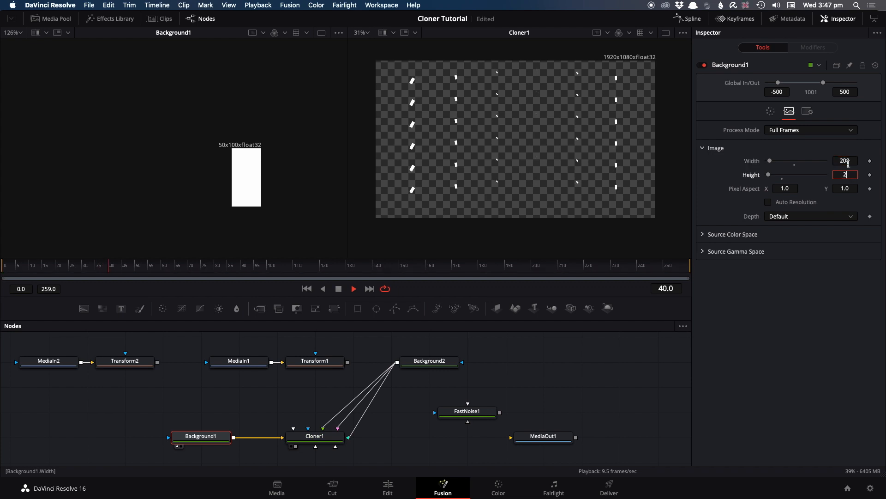
key("Tab")
Turn off the position, scale and rotation effectors on Cloner1.
left_click(315, 436)
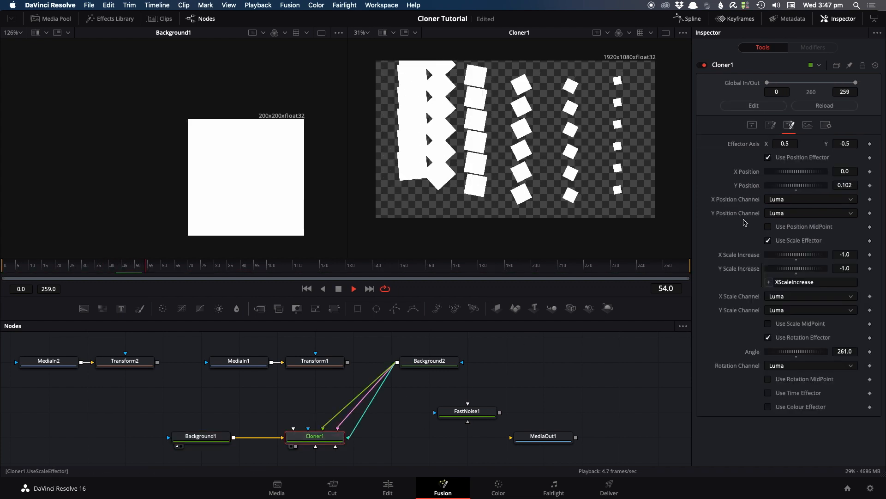
left_click(768, 157)
left_click(768, 172)
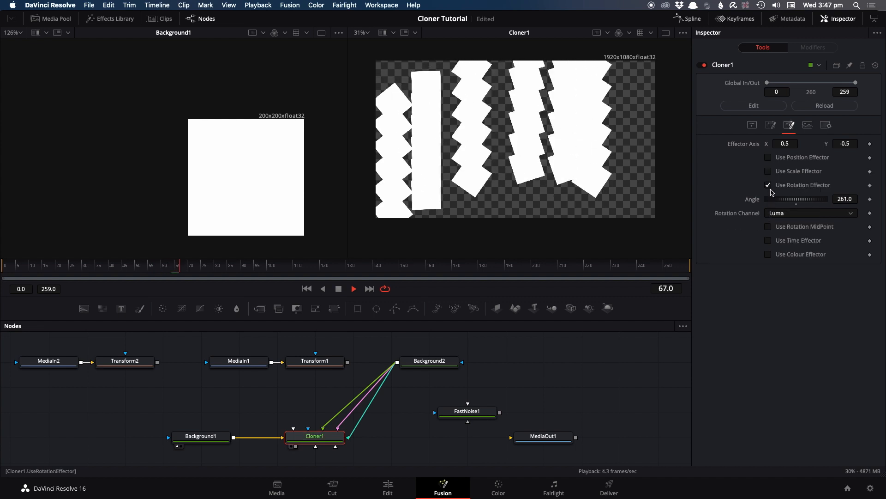
left_click(769, 185)
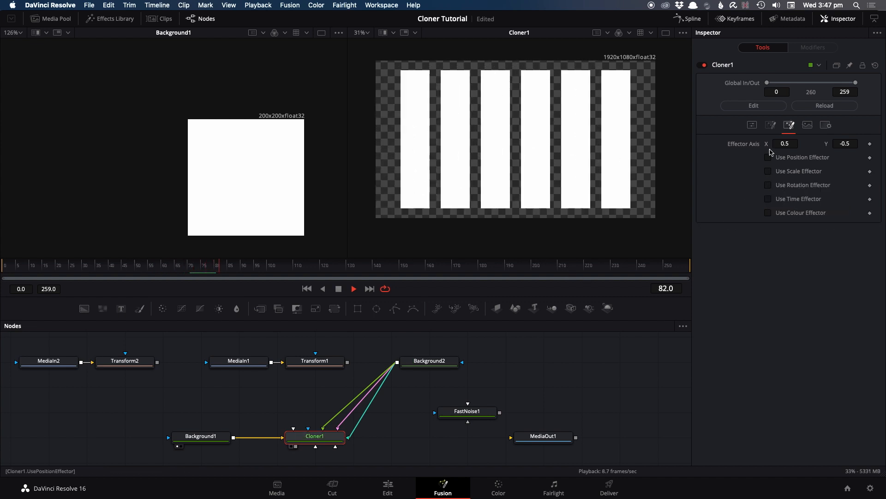
Set Cloner1's Grid Y Count to 4 and stop playback.
left_click(751, 124)
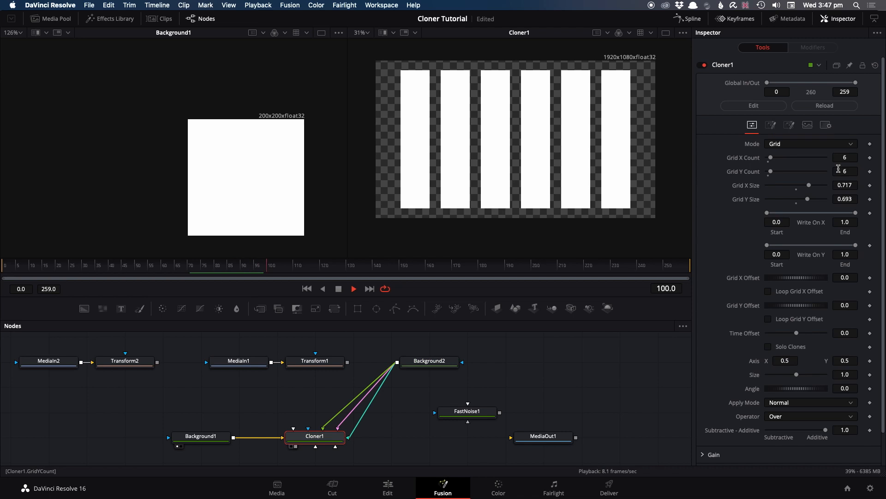
left_click(853, 173)
type("4")
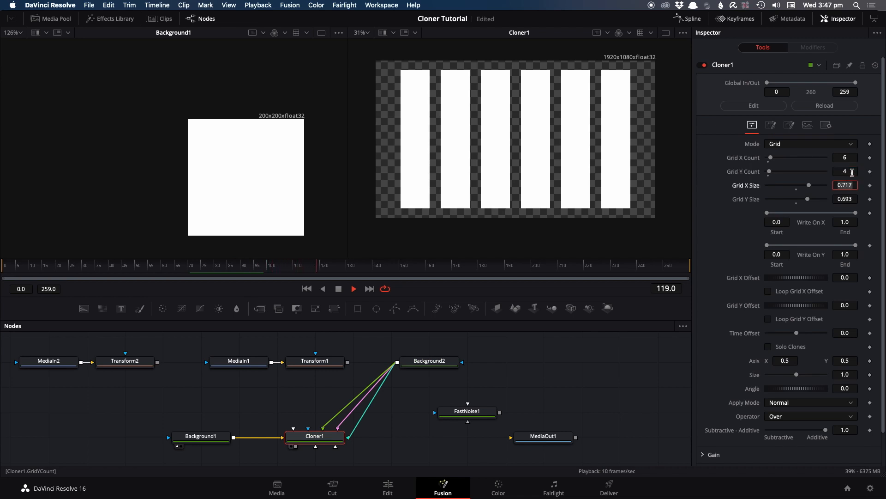
key("Tab")
left_click(338, 288)
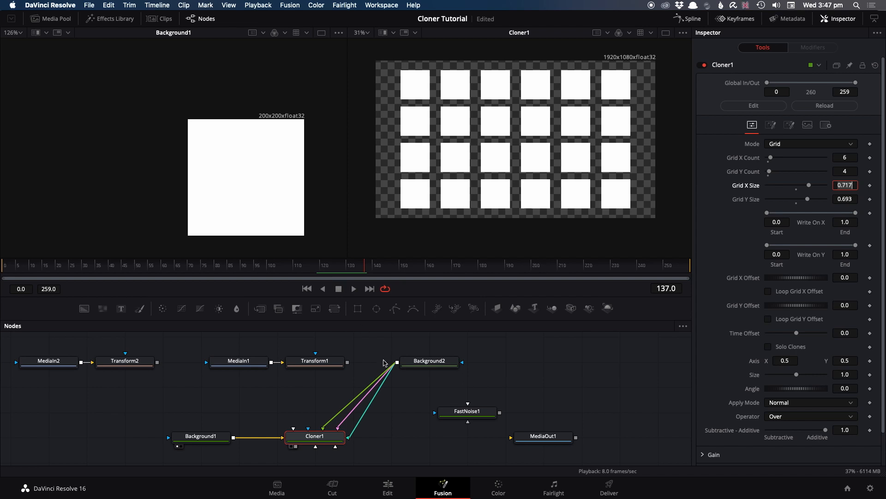
Mask Background1 with an ellipse ring of border width 0.06 and animate its linked width and height in a looping curve.
left_click(212, 438)
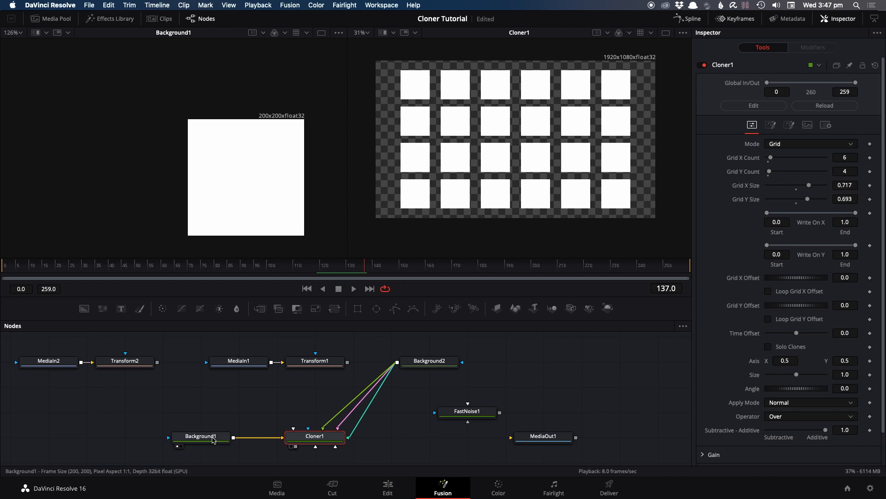
left_click(376, 308)
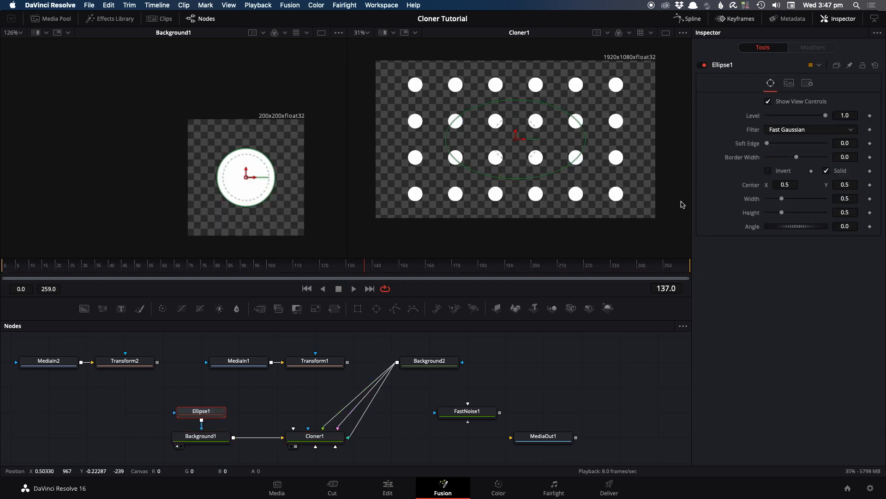
left_click_drag(781, 212, 761, 217)
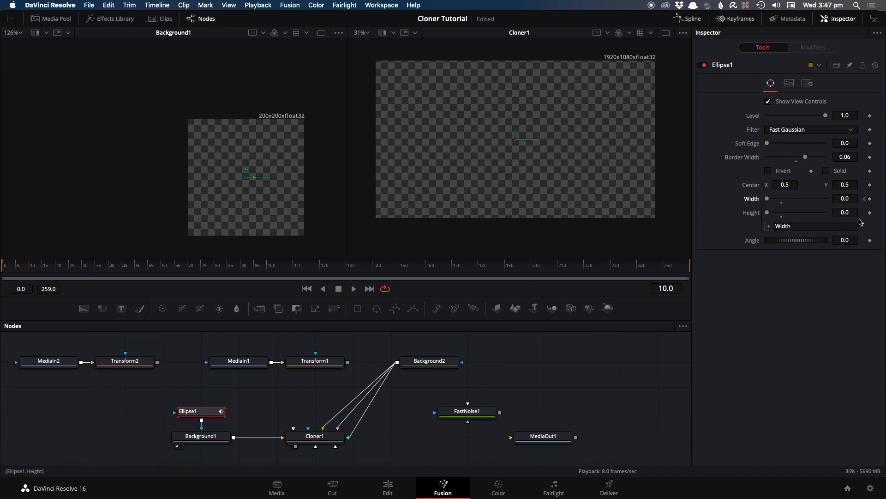
left_click_drag(767, 199, 783, 205)
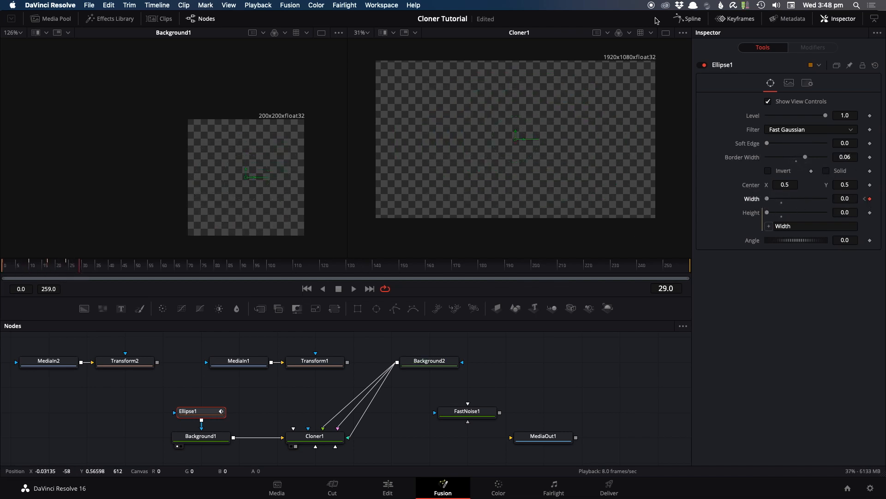
left_click(688, 18)
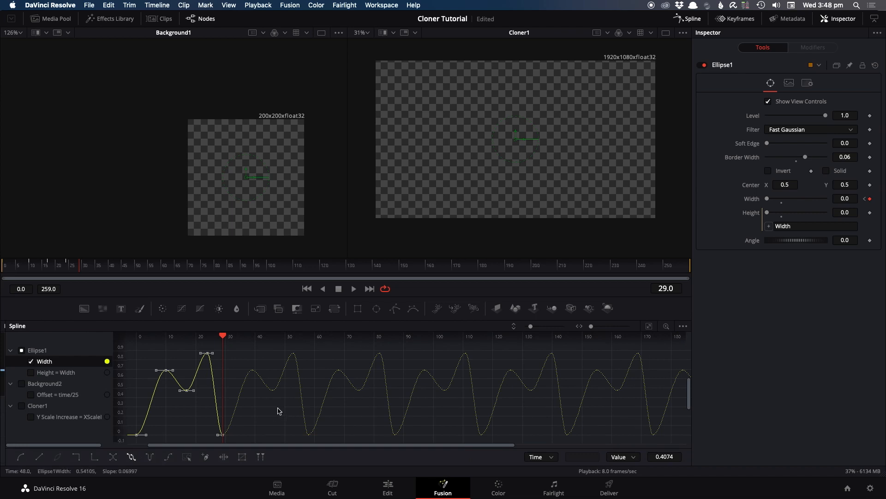
left_click(688, 18)
key("space")
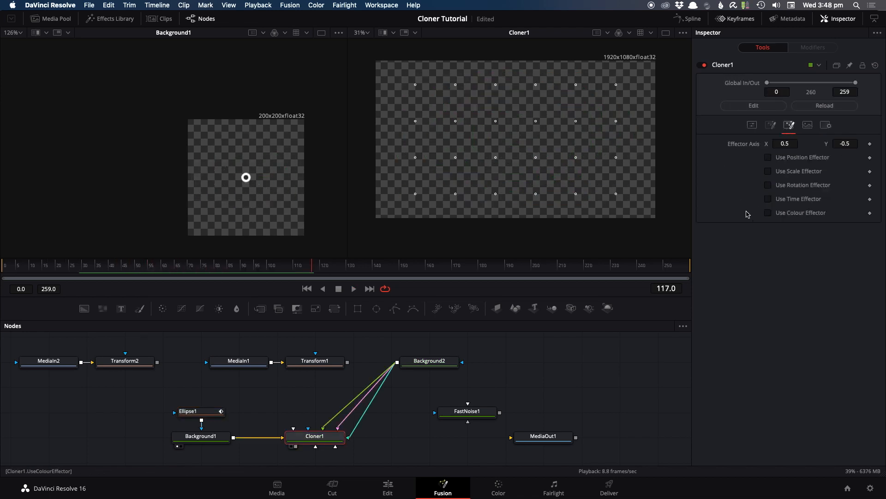
Enable the time effector on Cloner1, and preview FastNoise1 with its Seethe Rate set to 0.
left_click(793, 200)
left_click(462, 406)
left_click(463, 407)
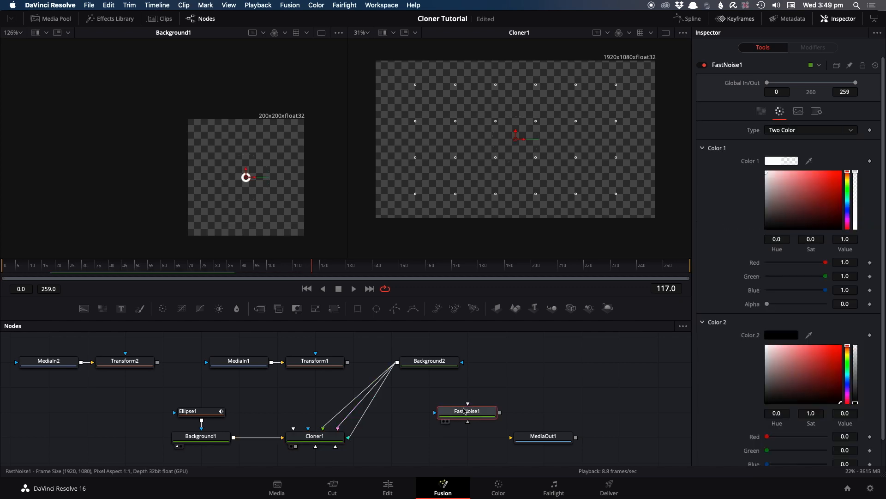
key("1")
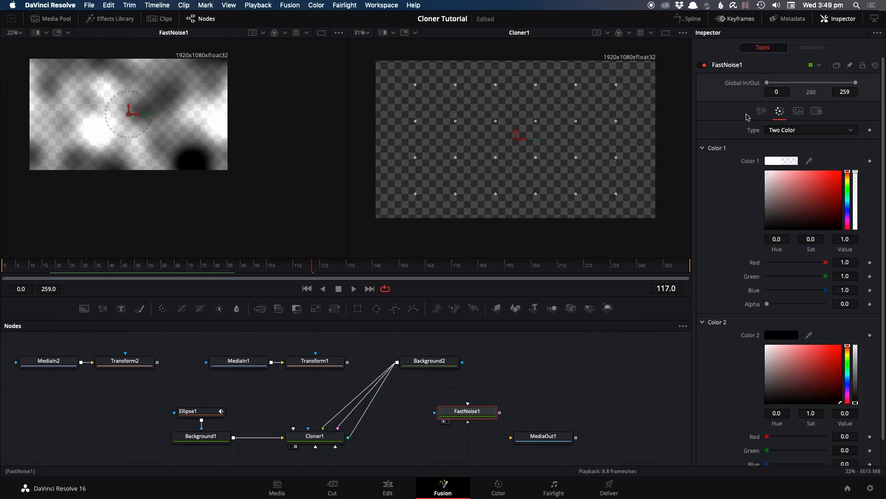
left_click(761, 111)
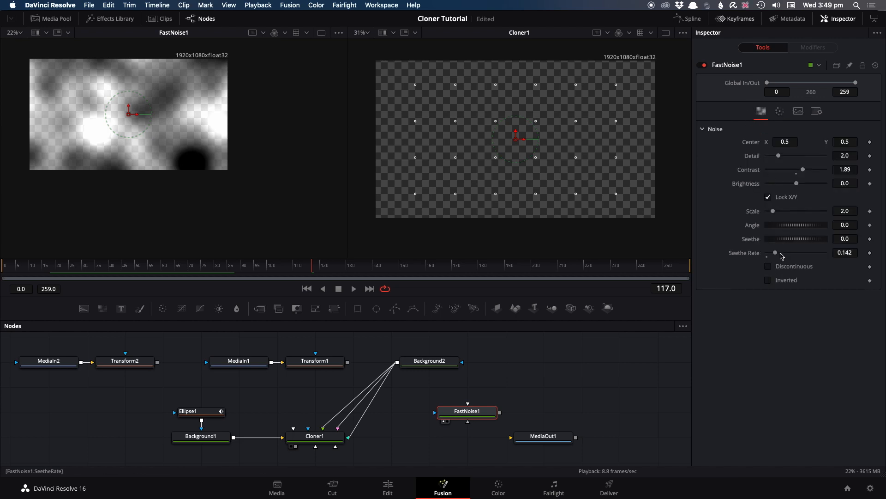
left_click_drag(776, 254, 747, 254)
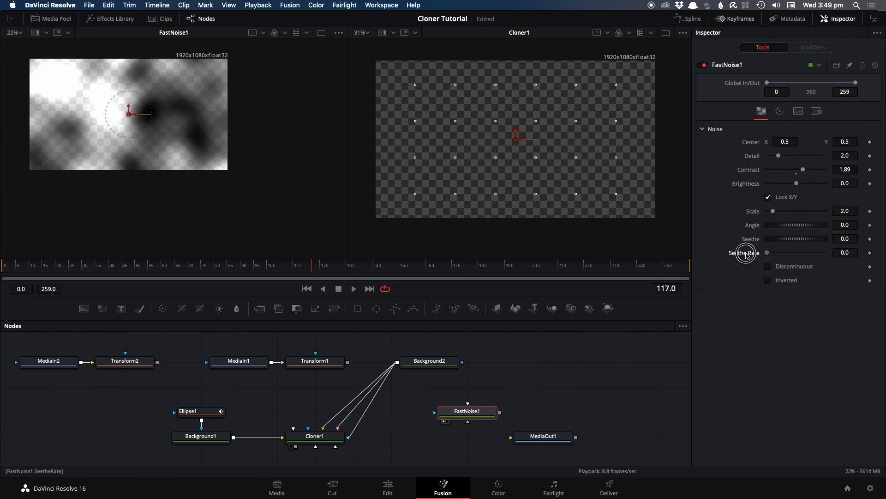
left_click_drag(237, 144, 284, 178)
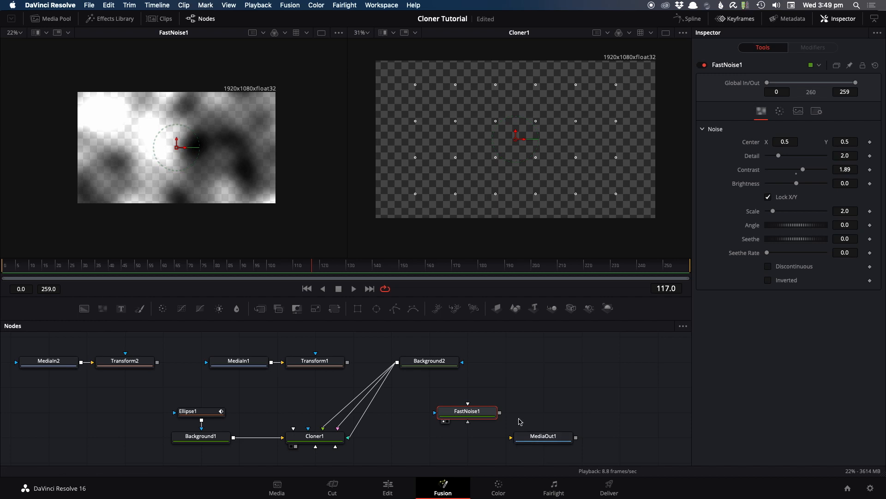
Drive Cloner1's time effector with the FastNoise1 output at a Time Offset of 29, and save the project.
left_click_drag(499, 412, 325, 435)
left_click(344, 405)
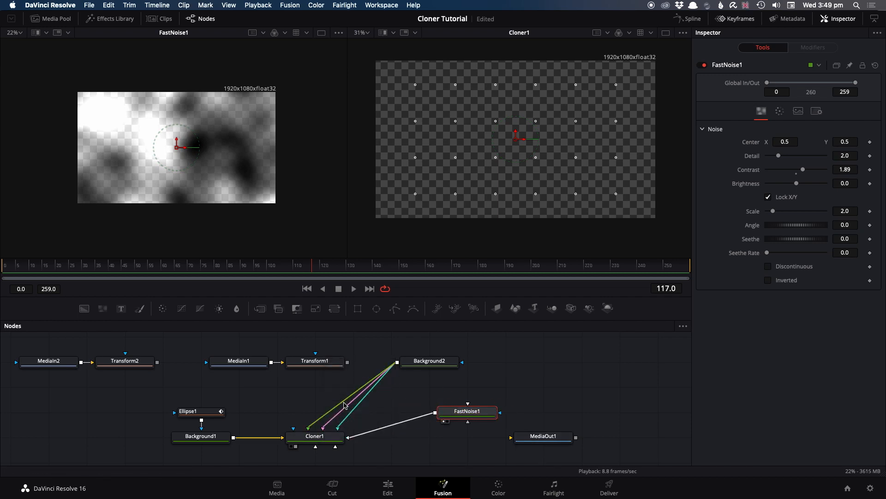
left_click(316, 435)
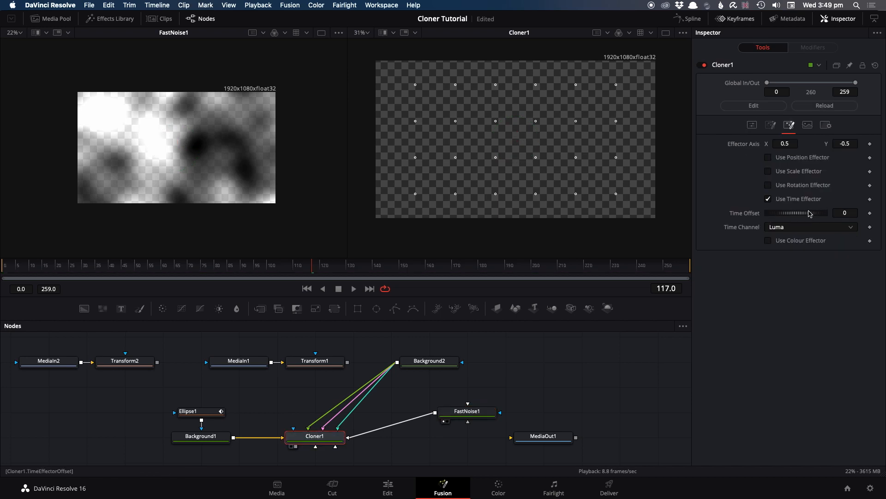
left_click_drag(793, 215, 802, 216)
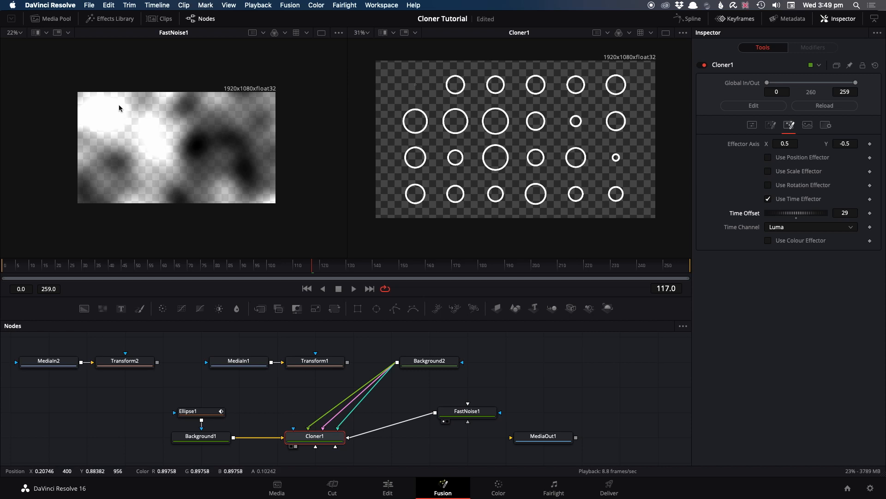
key("super+s")
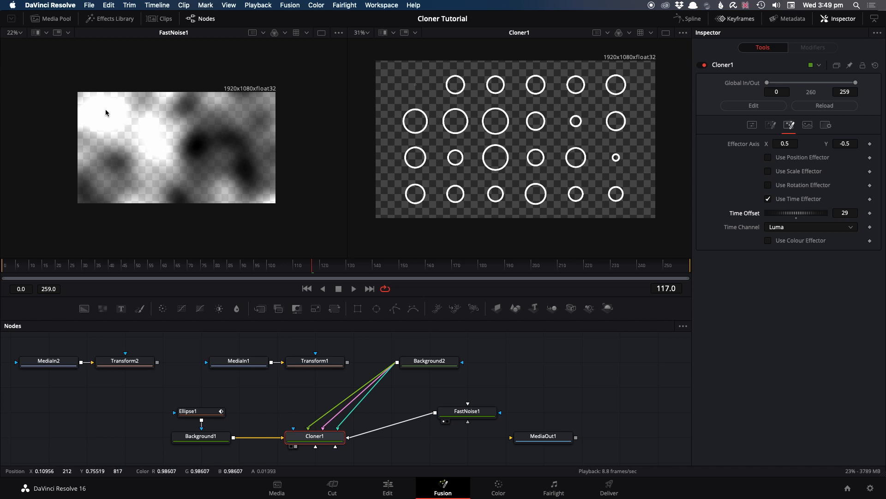
Preview the clone animation up to frame 166 and turn off the time effector on Cloner1.
left_click(353, 288)
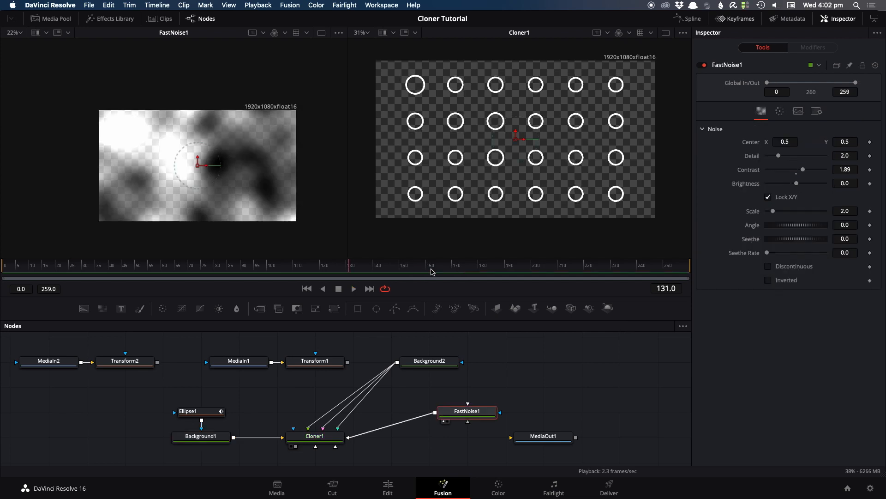
left_click(399, 265)
mouse_move(399, 264)
left_mouse_down()
mouse_move(491, 266)
mouse_move(444, 265)
left_mouse_up()
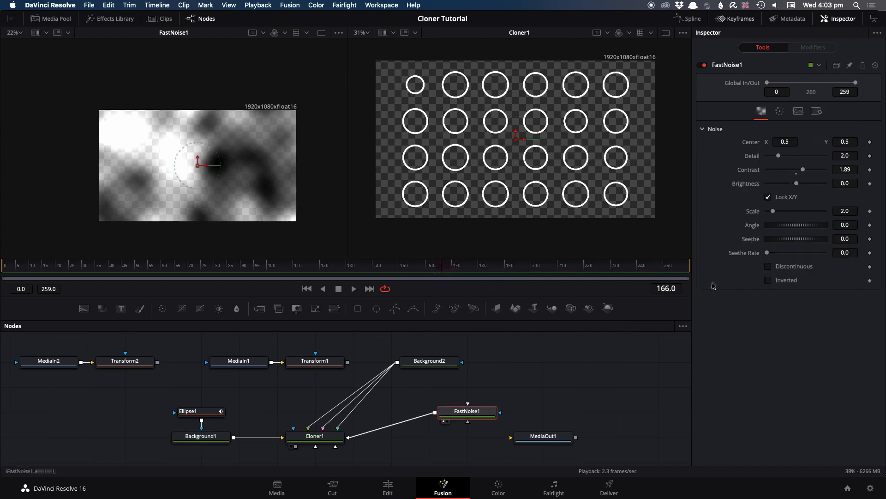
left_click(314, 436)
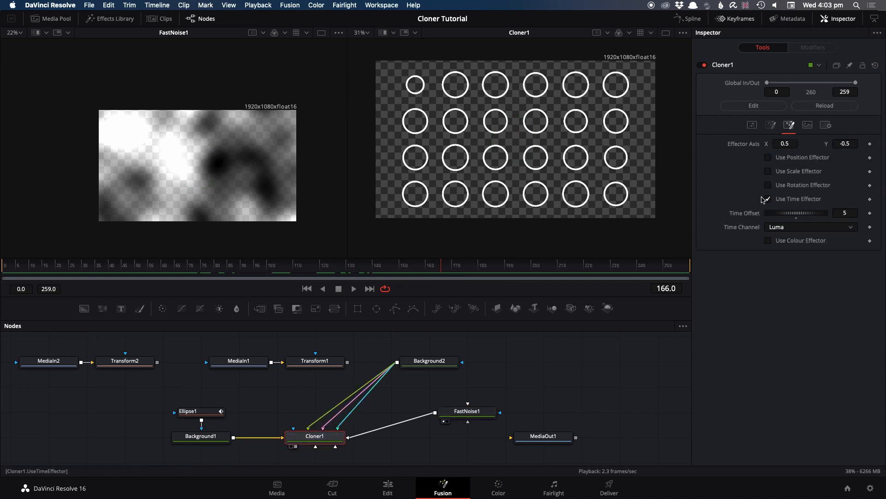
left_click(767, 199)
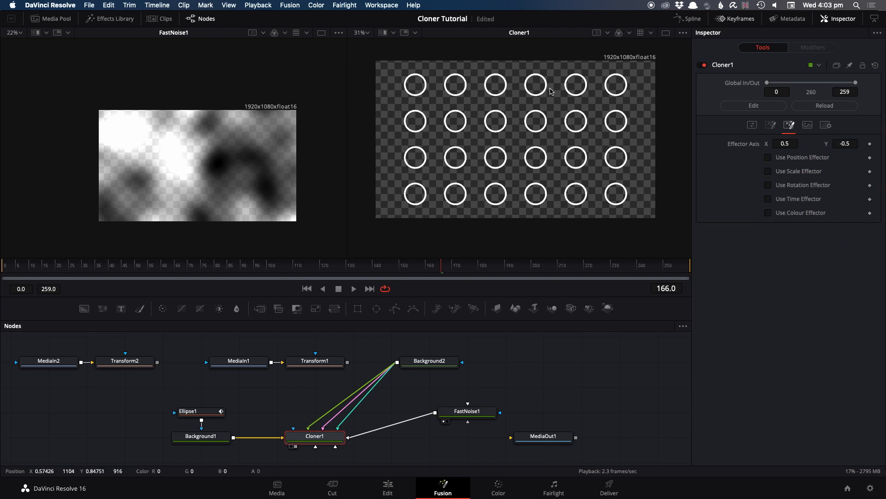
Add a Plasma node in an empty area of the node graph and show it in the first viewer.
left_click_drag(536, 364, 476, 364)
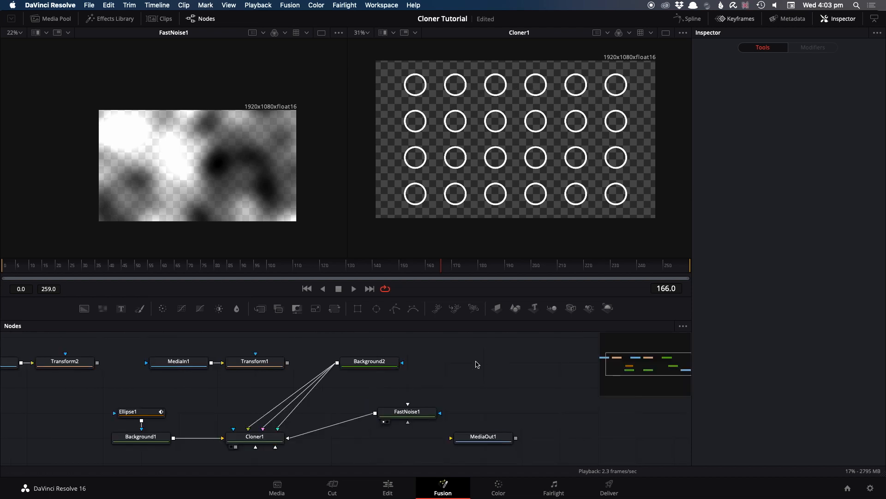
key("shift+space")
type("plam")
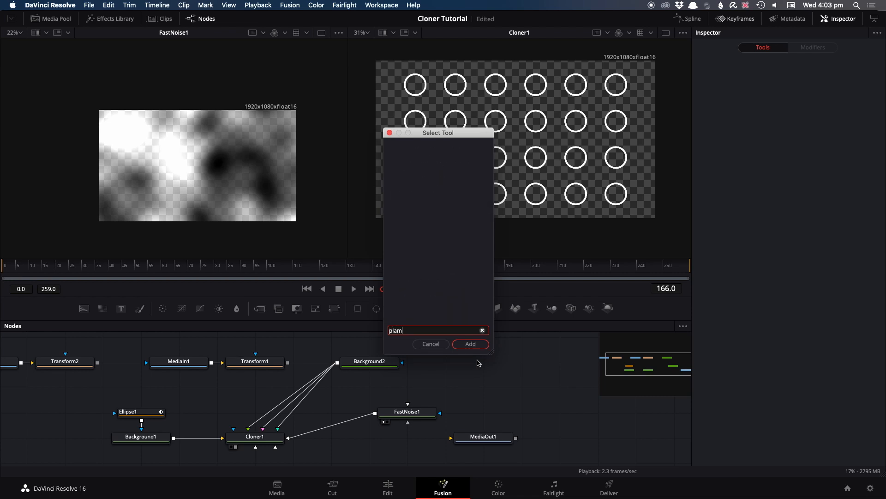
key("BackSpace")
type("s")
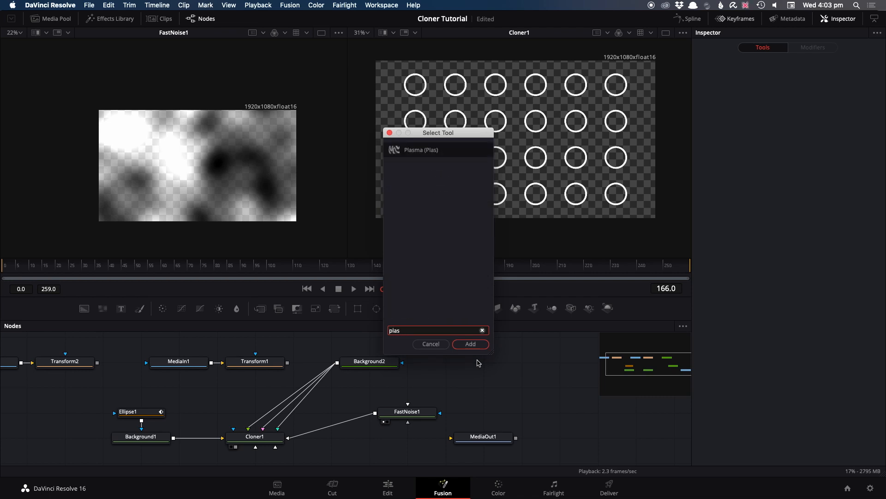
key("Return")
key("1")
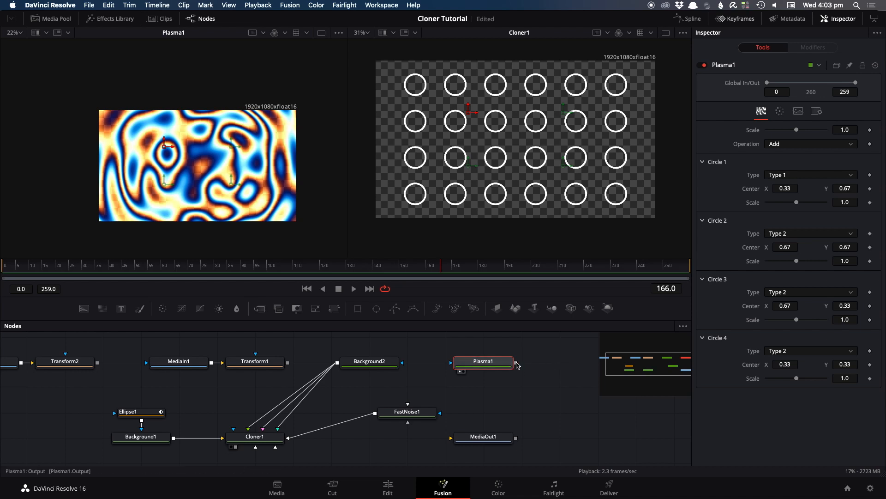
Connect Plasma1 to Cloner1 as the colour source, enable the colour effector, and inspect the tinted circles up close.
left_click_drag(515, 362, 256, 435)
left_click(283, 414)
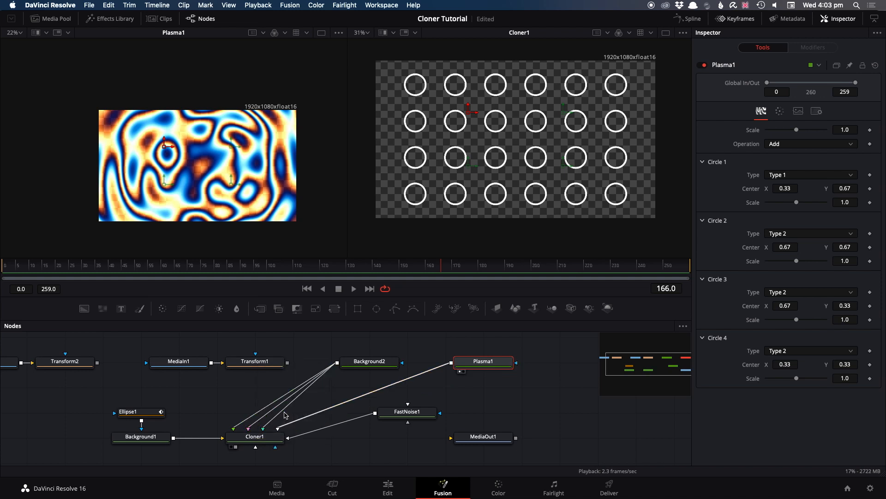
left_click(254, 435)
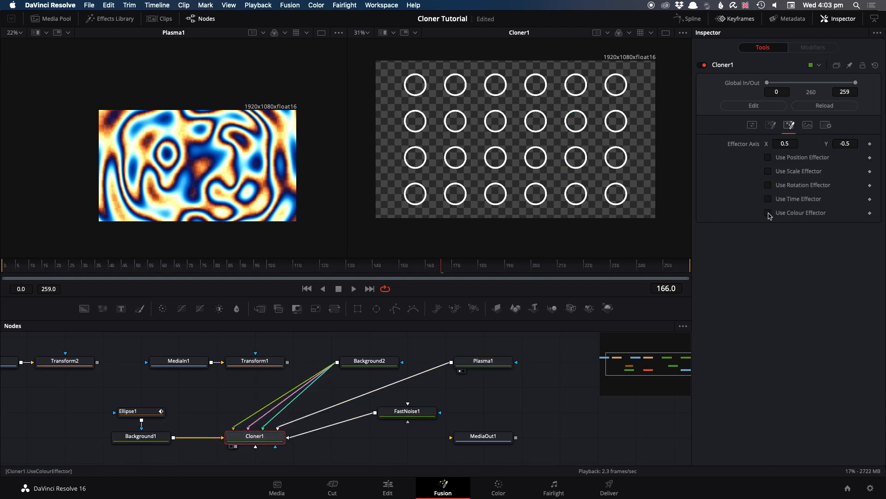
left_click(768, 213)
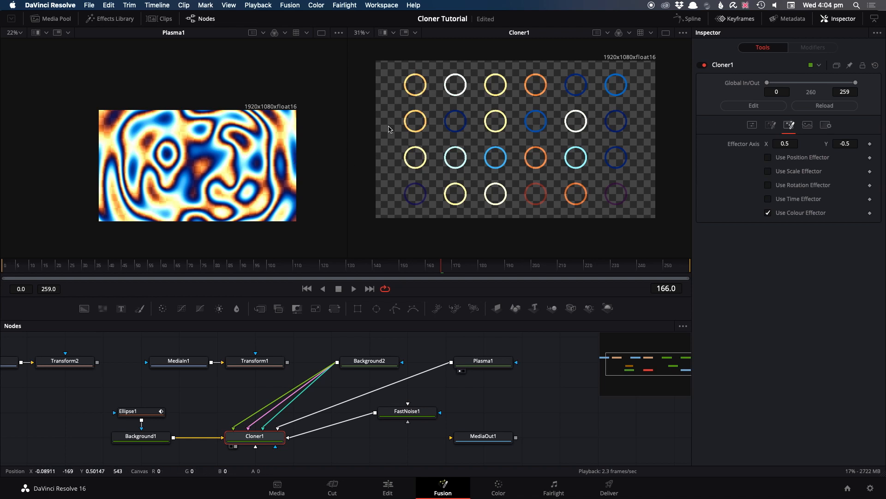
scroll(389, 129, "up", 5)
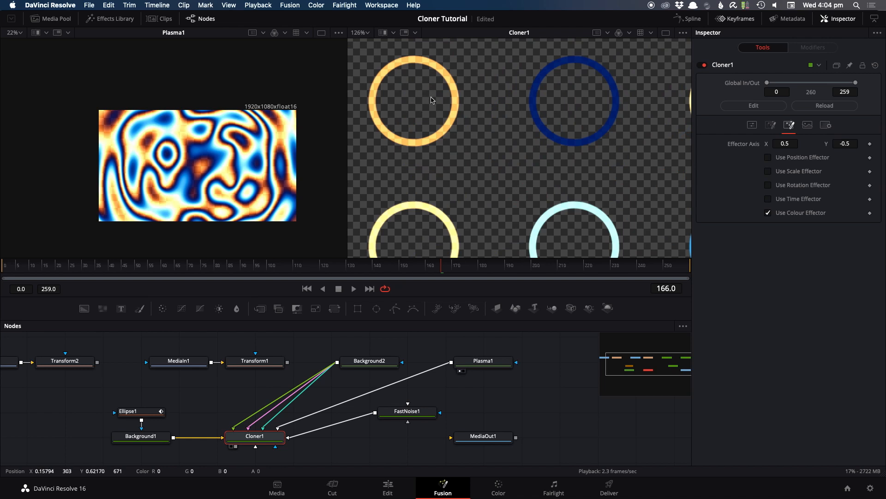
scroll(469, 166, "down", 3)
scroll(469, 167, "up", 5)
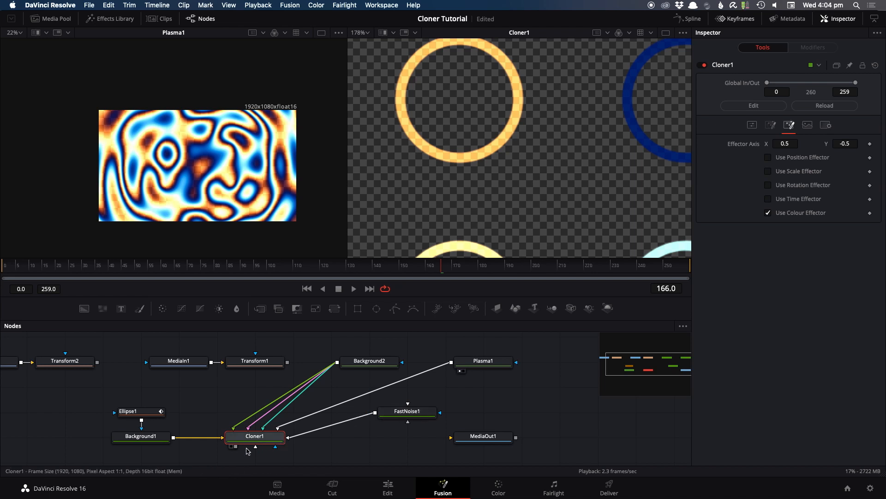
Merge Cloner1 over Plasma1, show Merge1 in the second viewer, and compare the circle colours with the plasma beneath.
left_click_drag(236, 447, 451, 363)
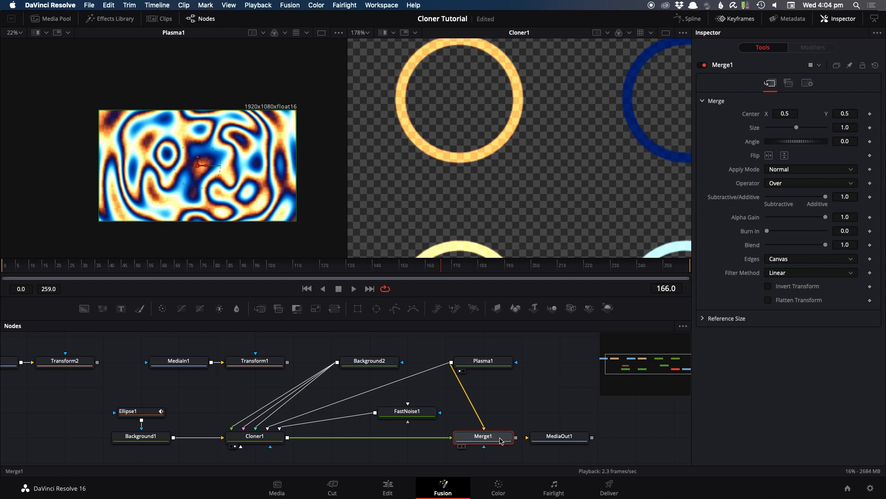
left_click_drag(501, 440, 551, 244)
scroll(554, 207, "down", 6)
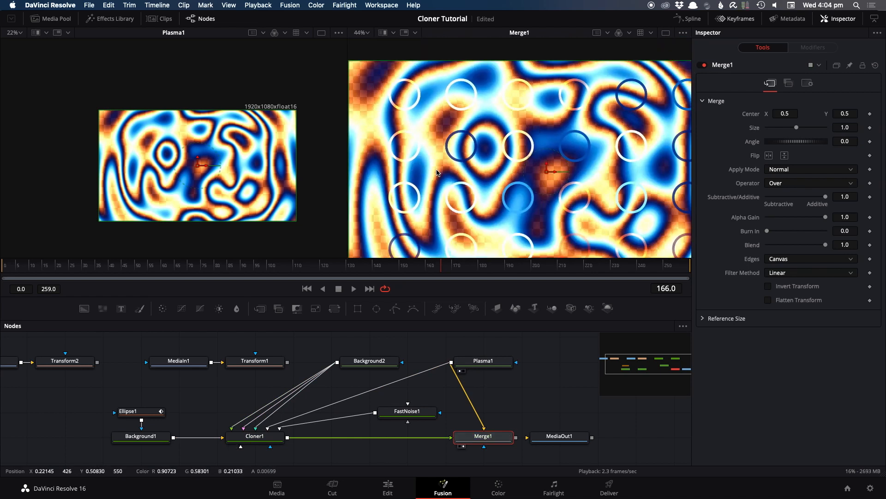
scroll(513, 149, "up", 3)
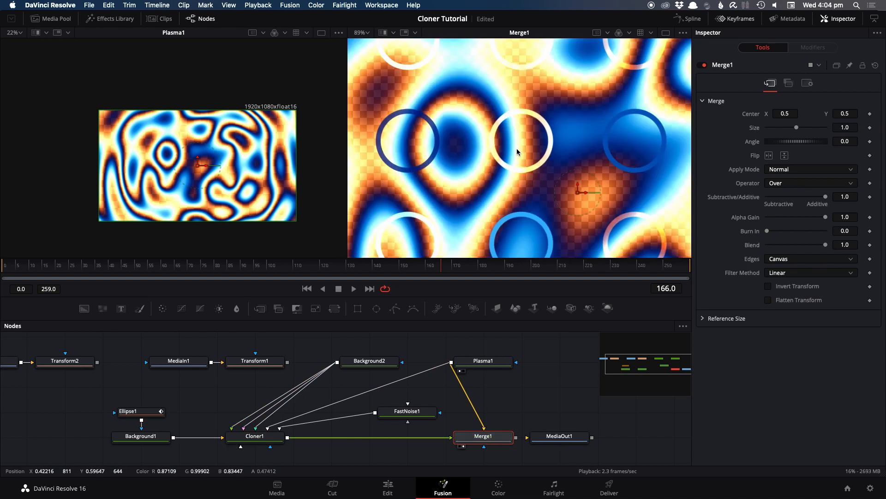
scroll(522, 143, "down", 3)
Play back the merged animation, then return the second viewer to Cloner1 and stop playback.
key("space")
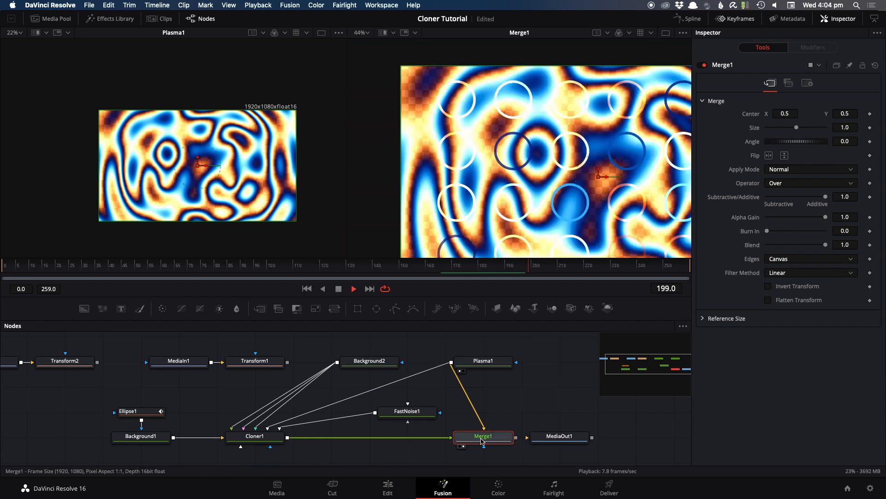
left_click(254, 436)
key("2")
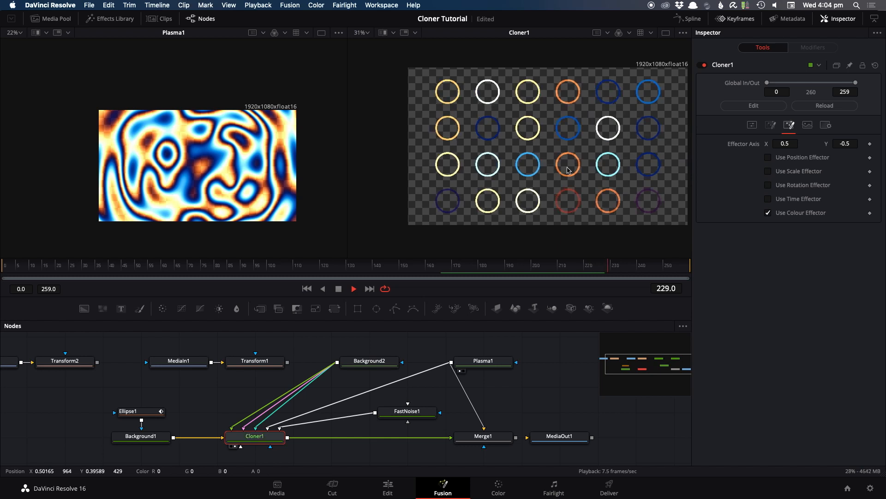
key("space")
Show MediaIn1 in the first viewer, connect it to Cloner1's Colour Effector input, and preview the recoloured rings.
left_click(189, 367)
key("1")
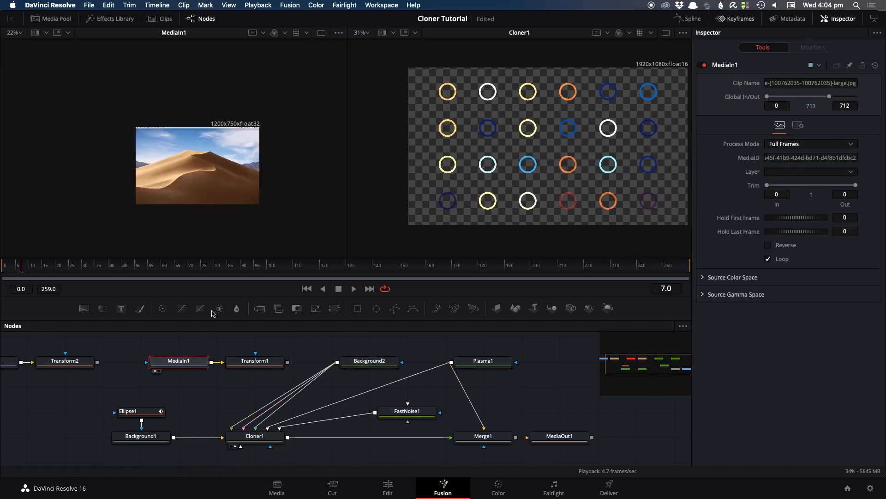
left_click_drag(211, 364, 239, 430)
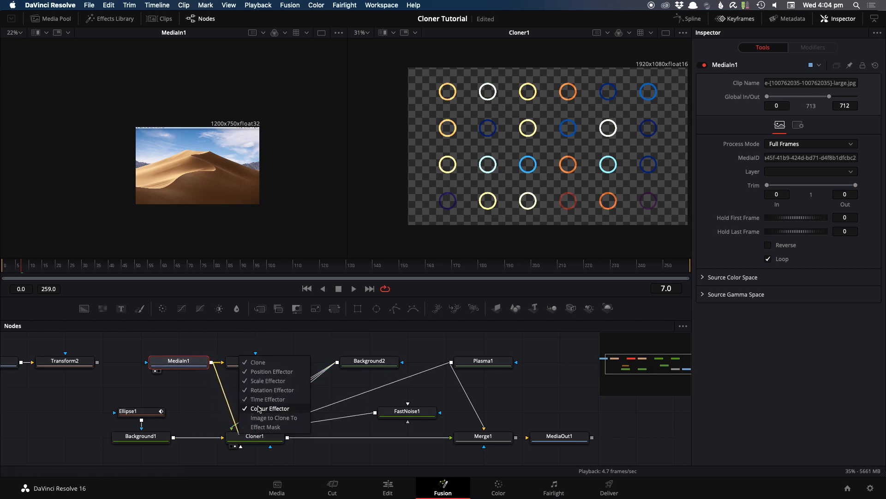
left_click(258, 409)
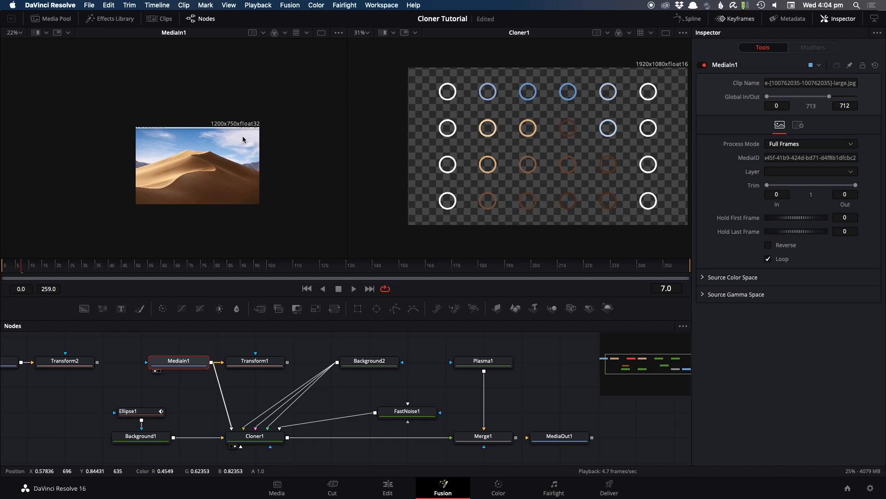
scroll(228, 145, "up", 3)
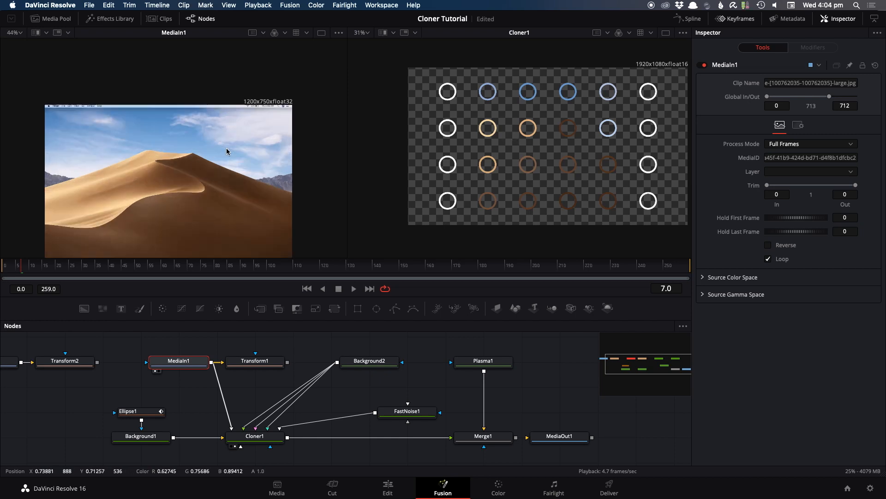
key("space")
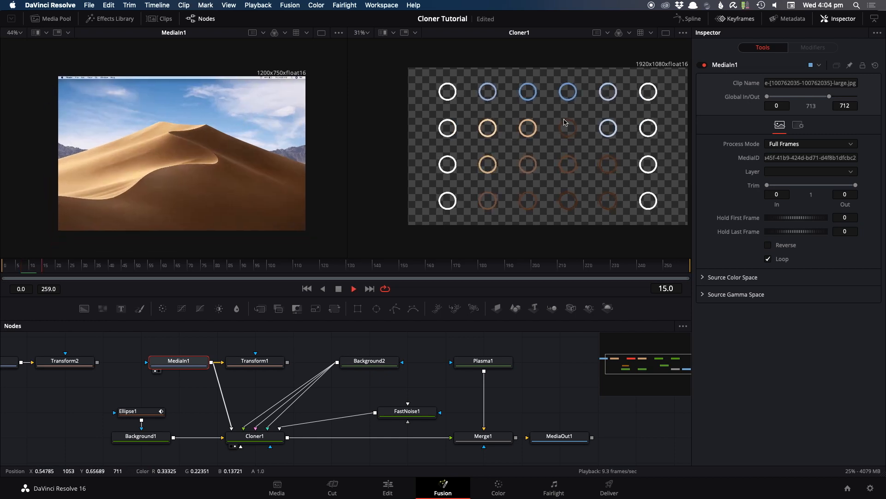
key("space")
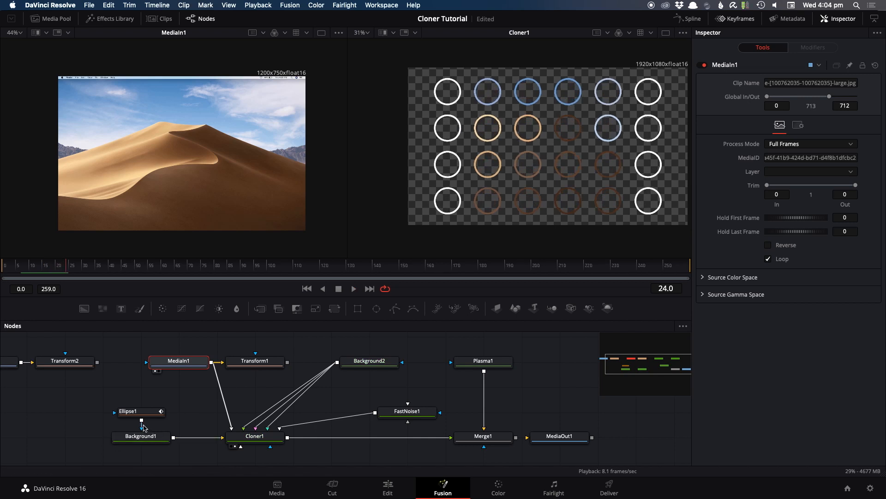
Make the Ellipse1 mask solid and play the animation of the filled circles.
left_click(138, 411)
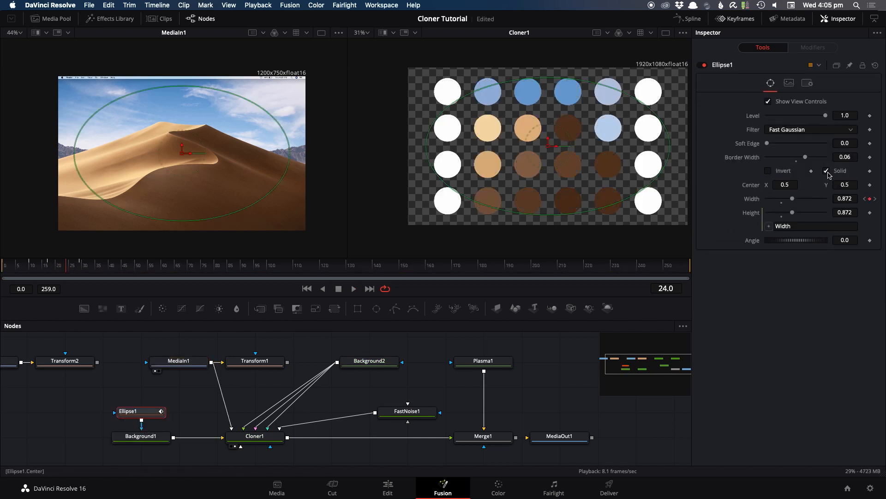
key("space")
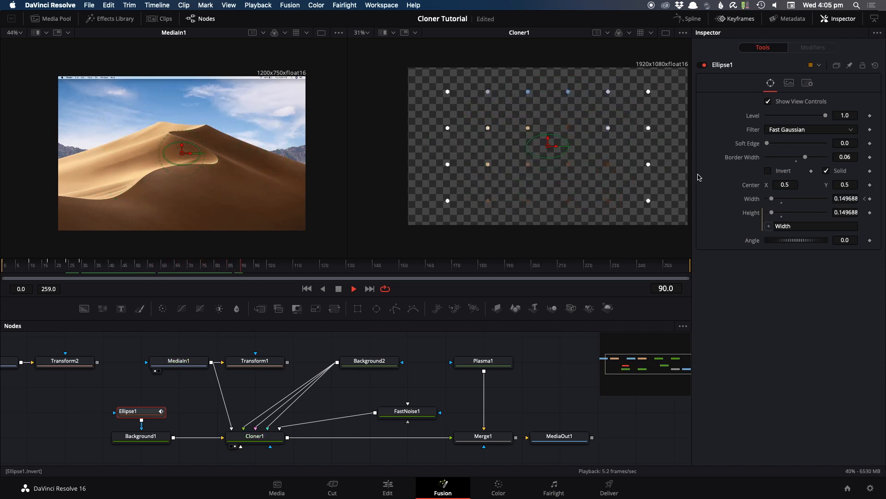
key("space")
Set Cloner1's Grid X Count to 9 and Grid Y Count to 7, and preview the denser grid.
left_click(255, 435)
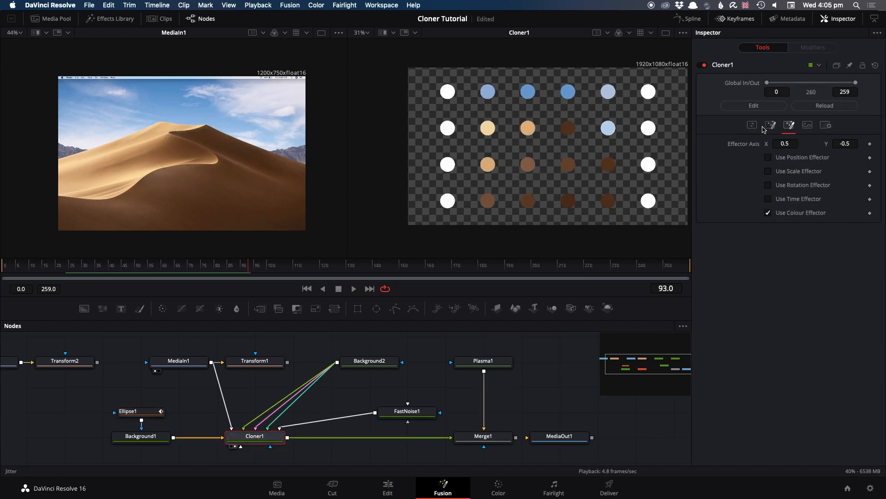
left_click(752, 125)
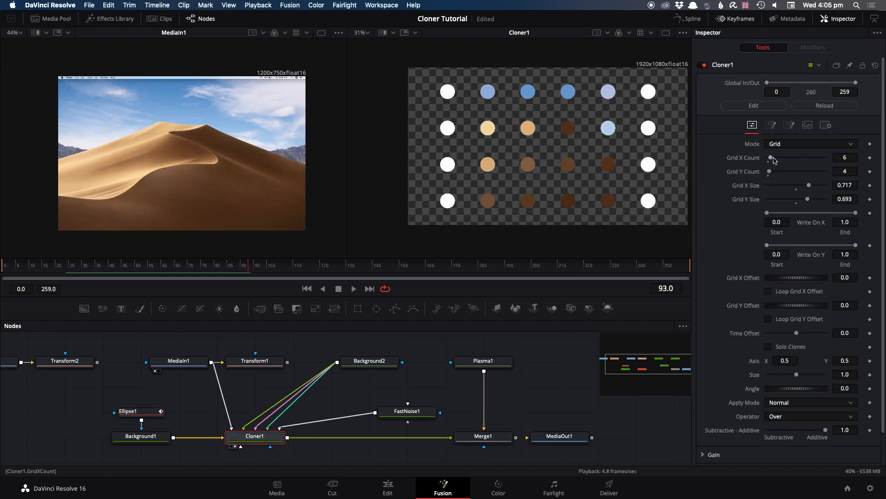
left_click_drag(772, 159, 770, 172)
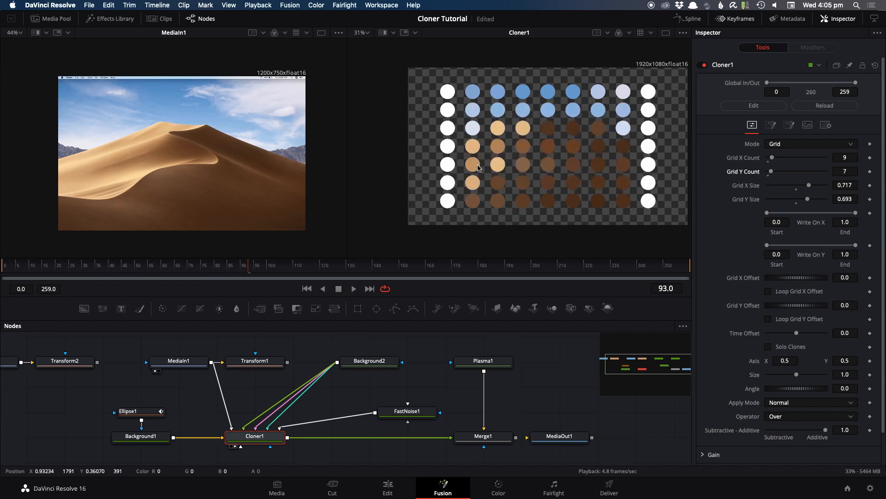
key("space")
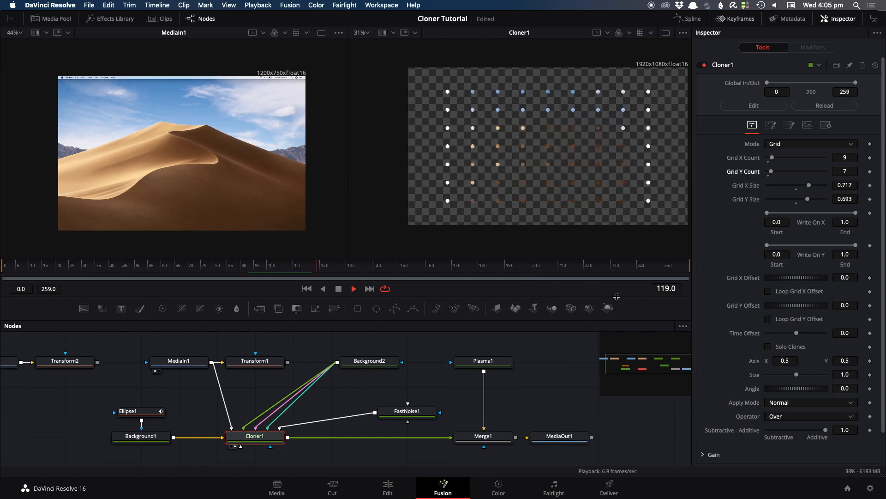
key("space")
Show MediaIn2 in the first viewer, connect it to Cloner1's Colour Effector input, and preview the video-coloured clones.
scroll(143, 376, "left", 3)
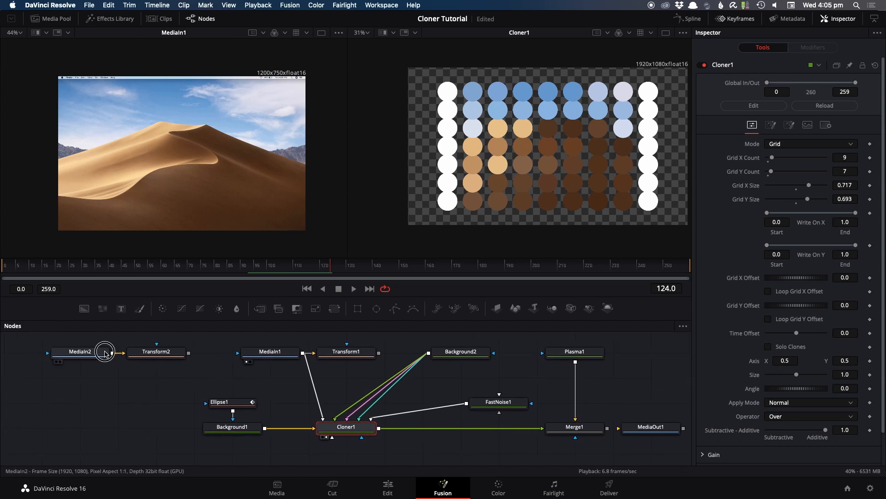
left_click(106, 352)
key("1")
left_click_drag(113, 359, 347, 422)
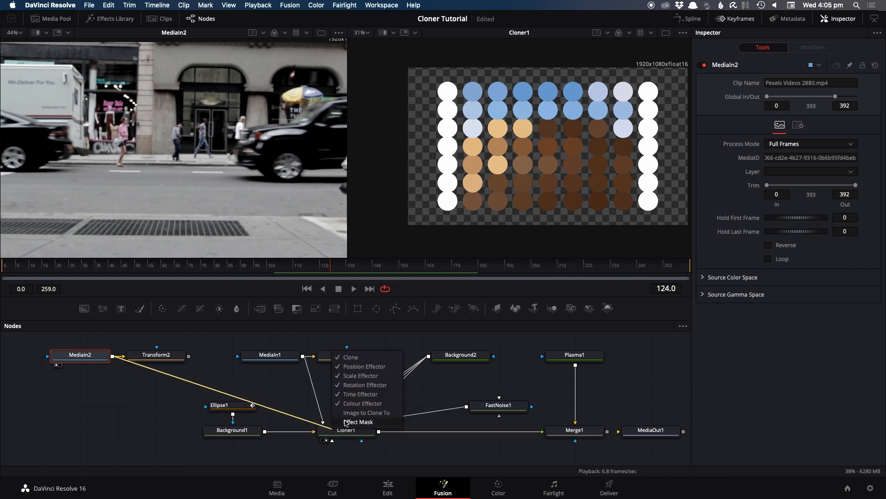
left_click(357, 405)
key("space")
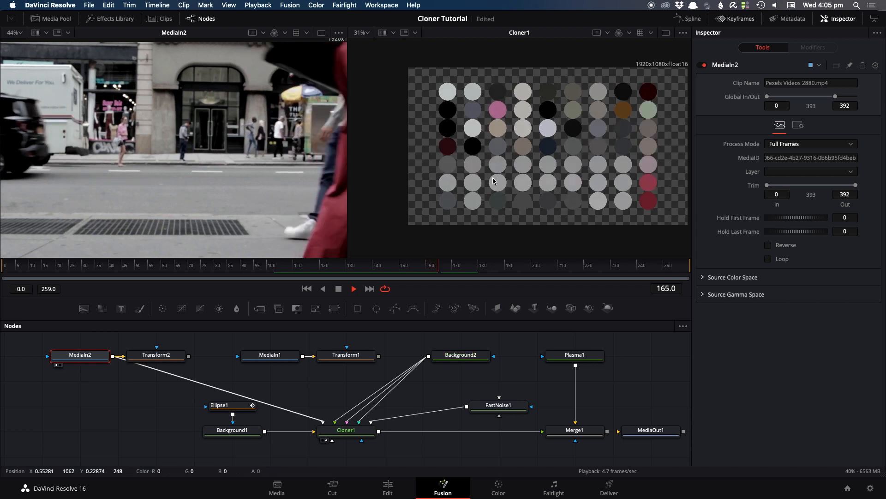
scroll(330, 154, "down", 2)
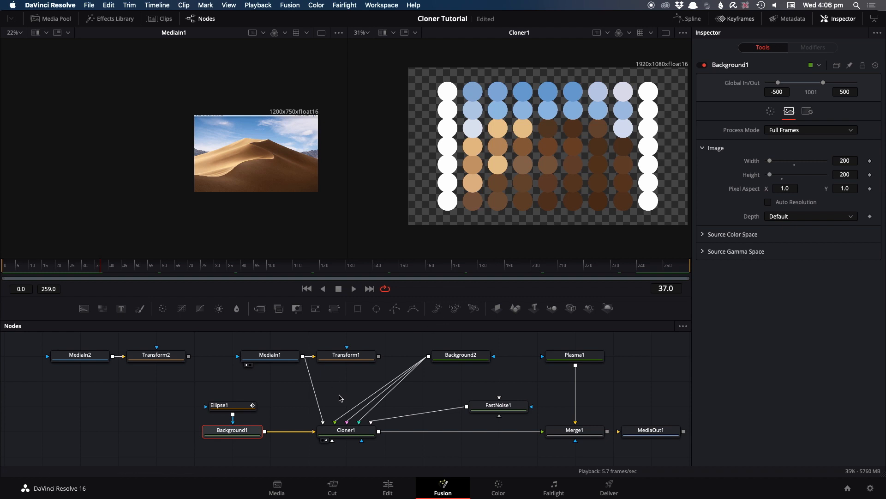
Enable Cloner1's position effector, start playback, and set the Write On X end to 0.583.
left_click(354, 433)
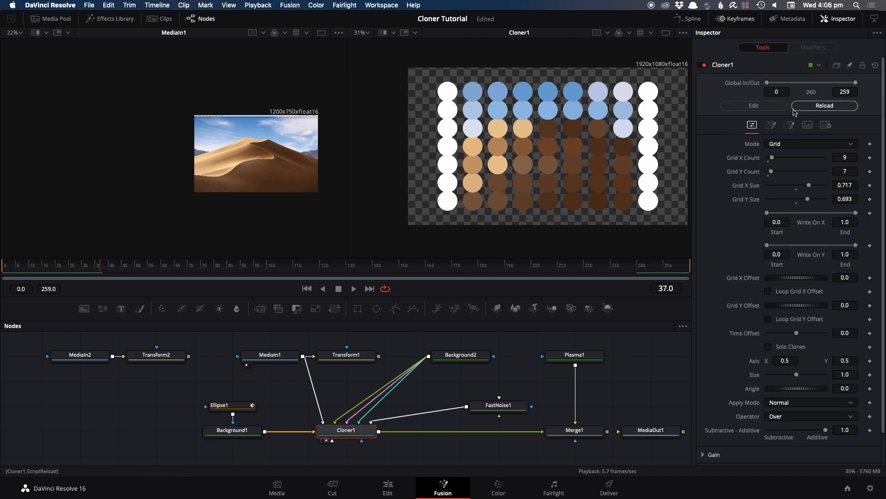
left_click(791, 126)
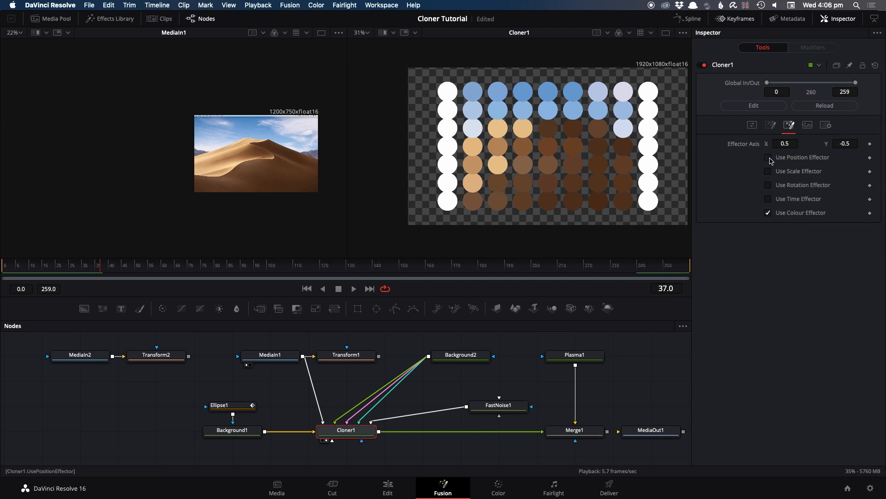
left_click(769, 158)
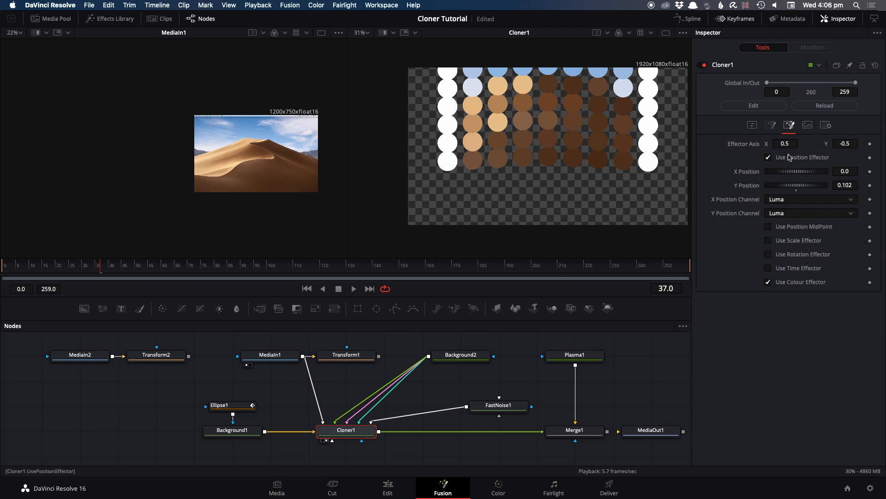
scroll(577, 194, "right", 5)
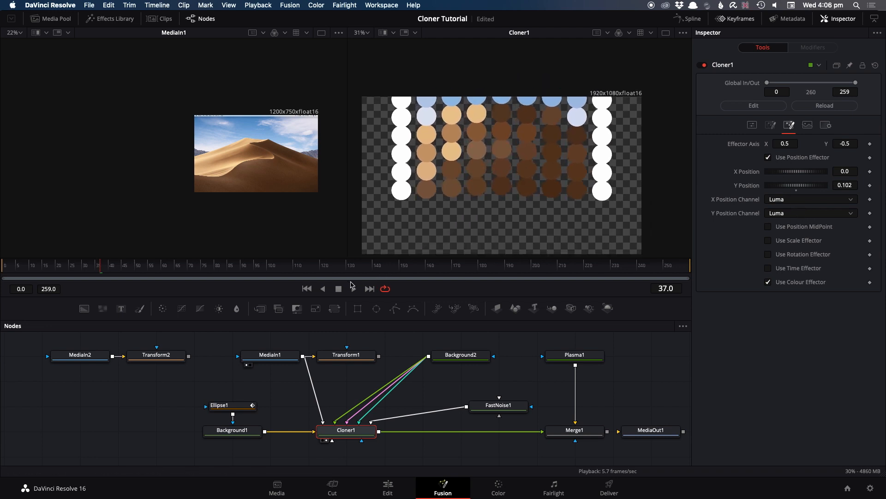
left_click(355, 289)
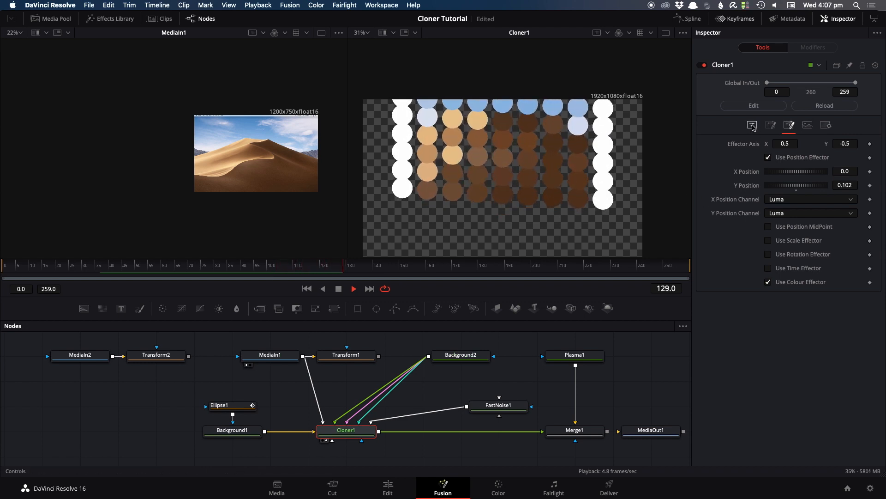
left_click(753, 125)
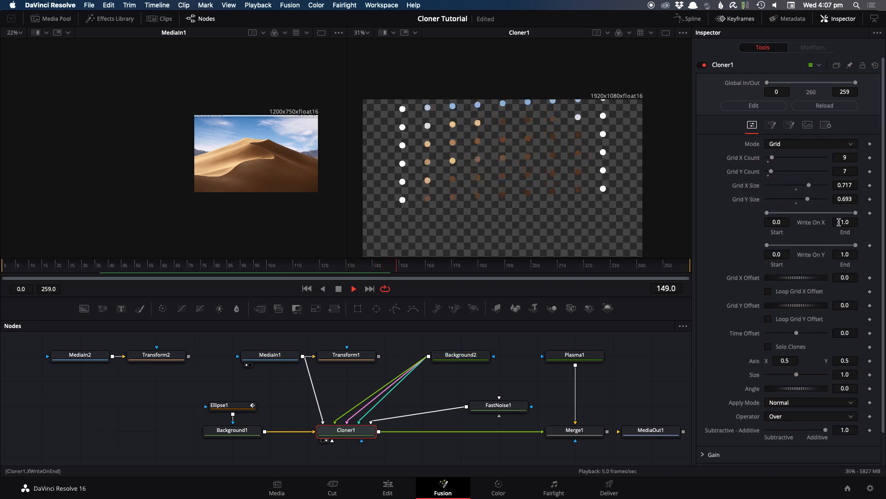
mouse_move(857, 213)
left_mouse_down()
mouse_move(815, 212)
mouse_move(823, 212)
left_mouse_up()
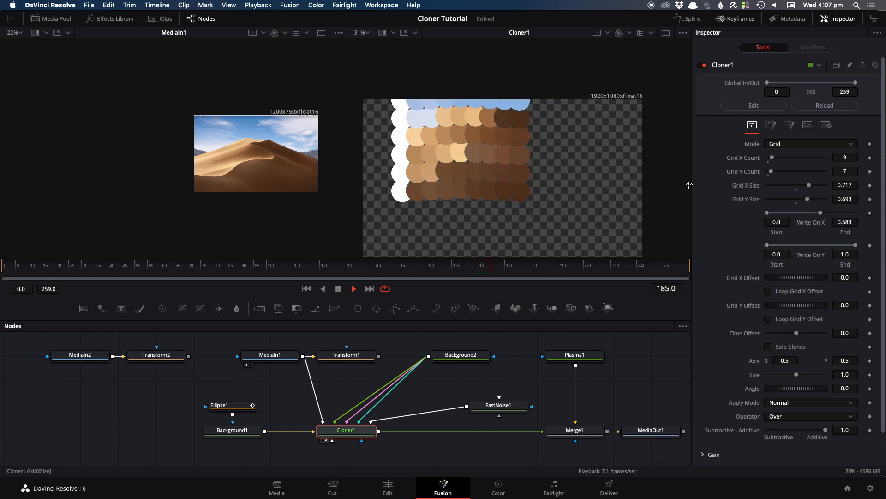
Turn off Cloner1's position effector, stop playback, and set the Write On X end to 0.956.
left_click(790, 124)
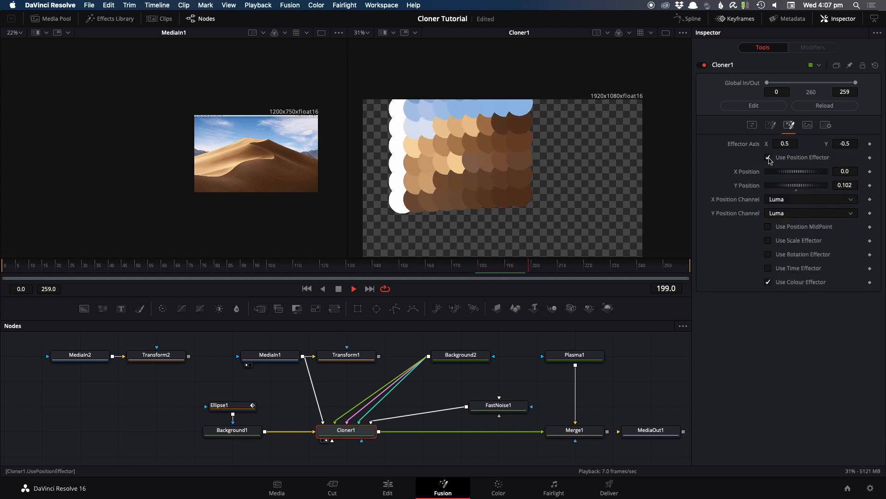
left_click(768, 157)
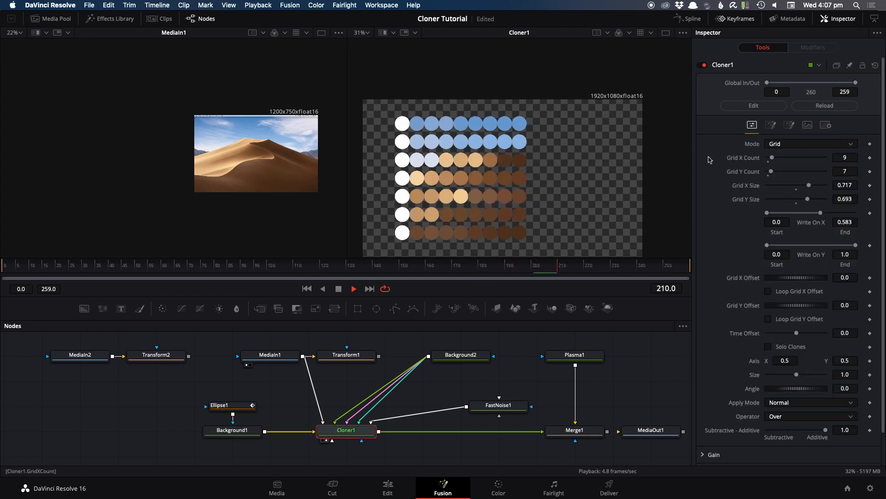
key("space")
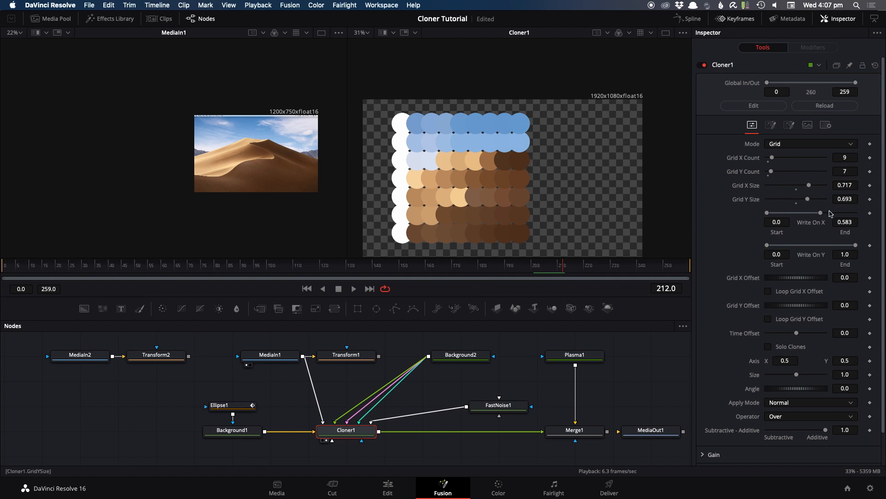
mouse_move(821, 213)
left_mouse_down()
mouse_move(788, 209)
mouse_move(851, 213)
mouse_move(744, 209)
left_mouse_up()
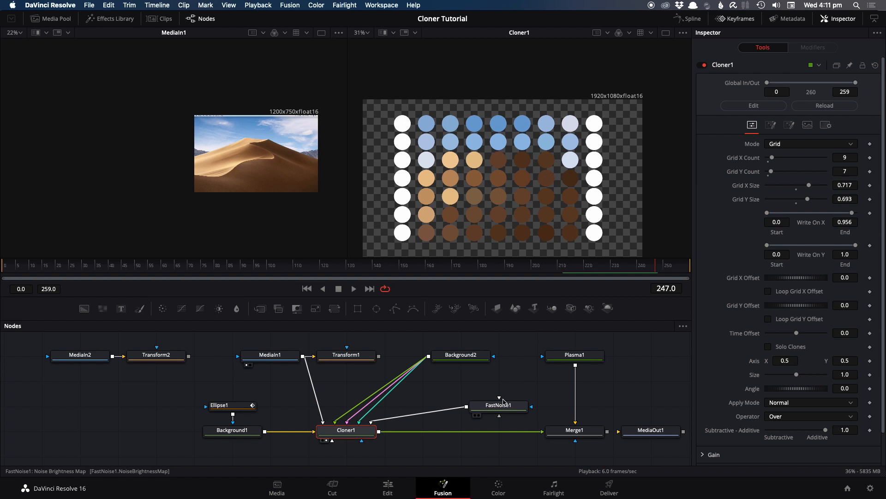
Show Background2 in the first viewer, centre it, and preview its moving gradient.
left_click(473, 355)
key("1")
left_click_drag(253, 210, 183, 199)
key("space")
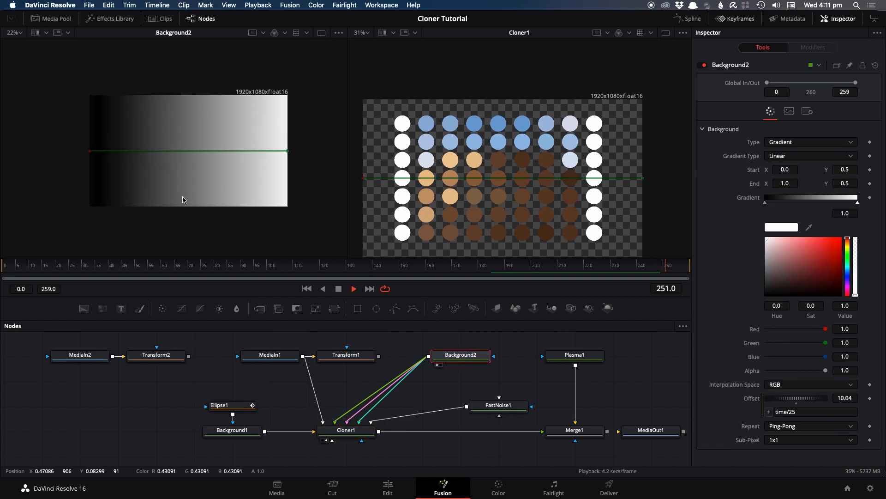
key("space")
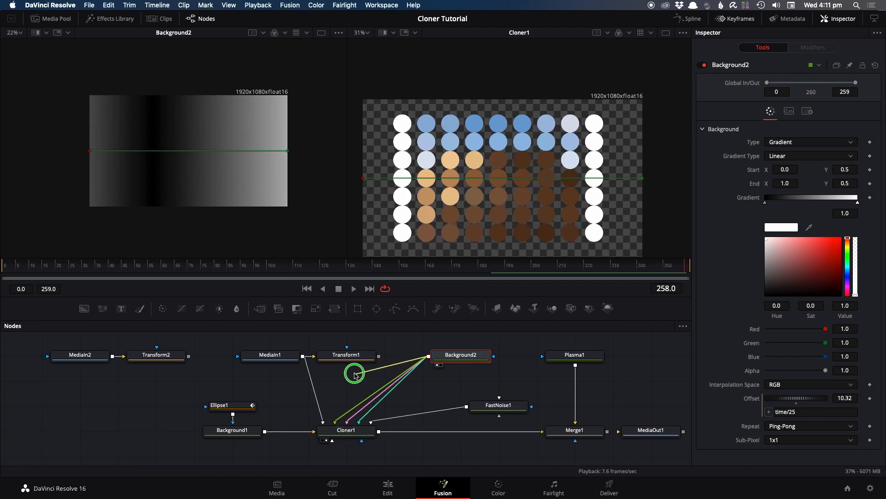
Delete the Ellipse1 mask from Background1 and set Cloner1's Grid Y Count to 6.
left_click(246, 410)
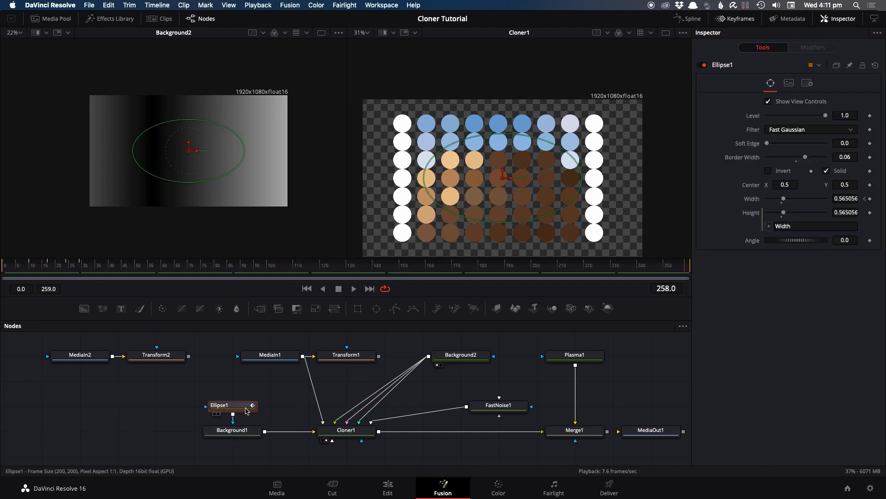
key("Delete")
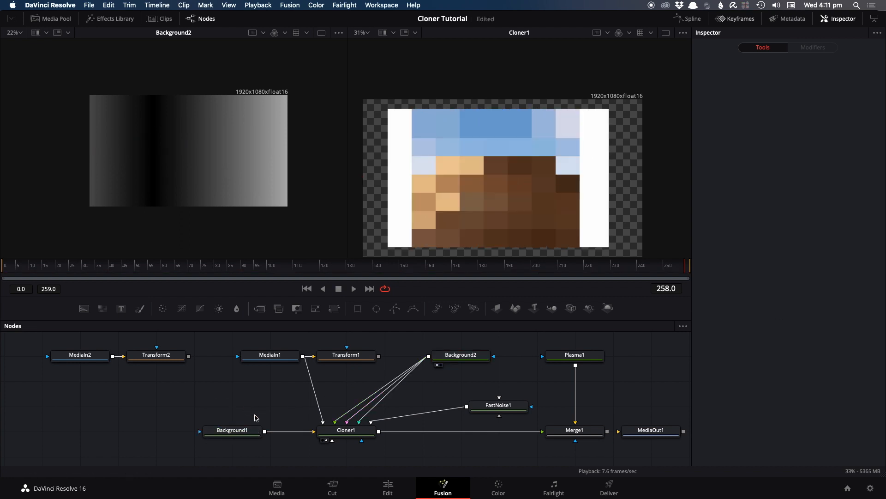
left_click(240, 433)
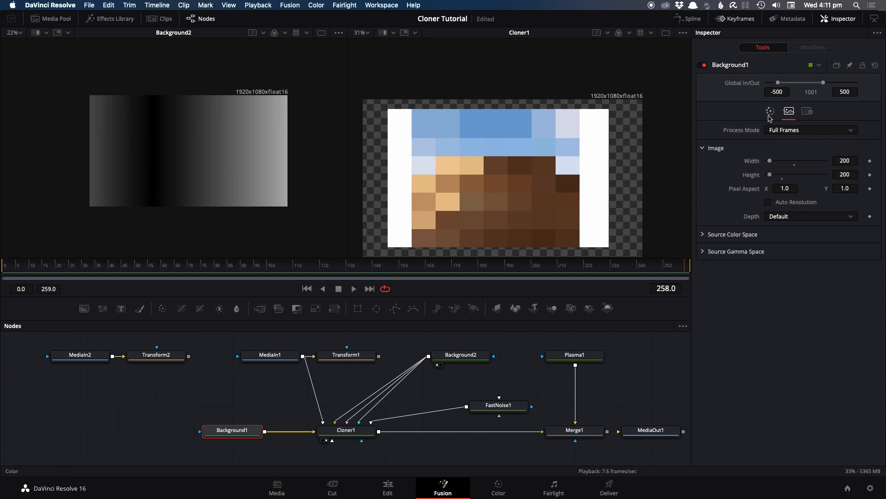
left_click(770, 112)
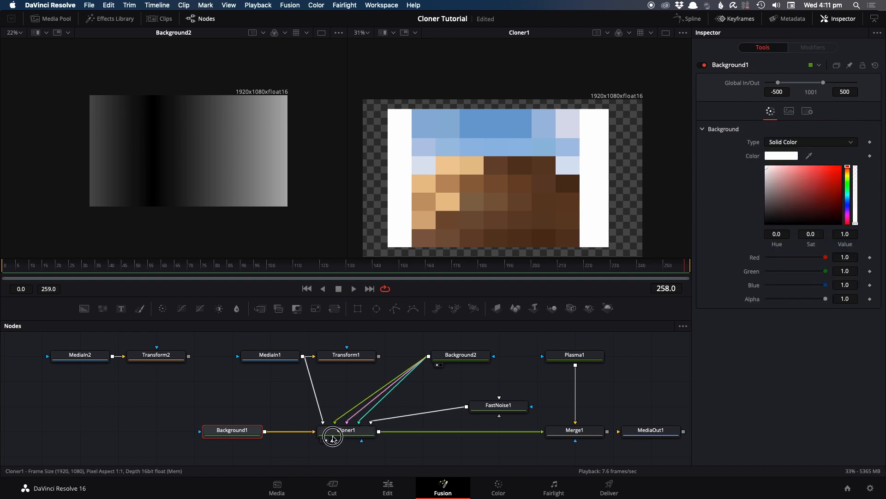
left_click(334, 438)
left_click_drag(772, 173, 773, 161)
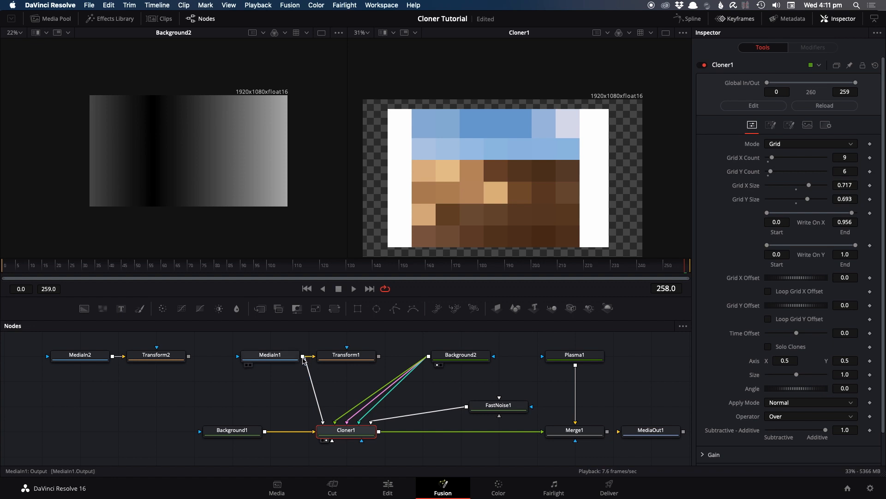
Connect Background2 to Cloner1's Colour Effector input and play the animation of the gradient-coloured clones.
left_click_drag(428, 356, 341, 425)
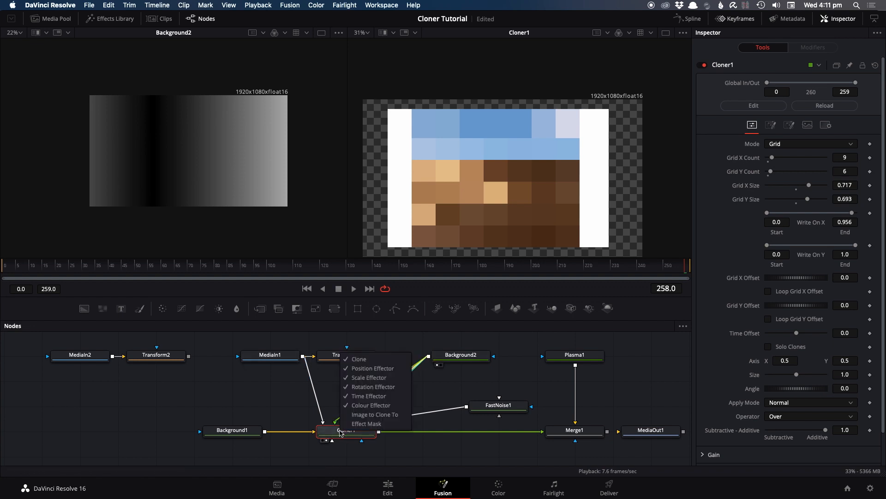
left_click(369, 405)
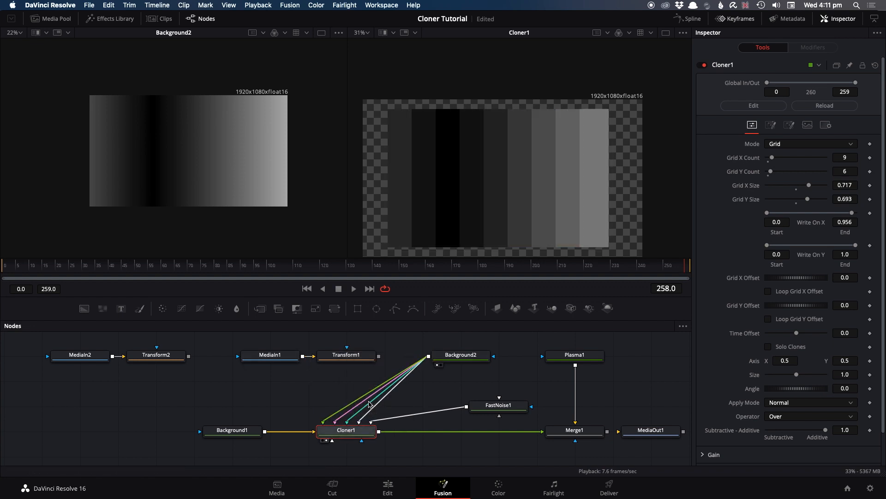
left_click(516, 360)
key("space")
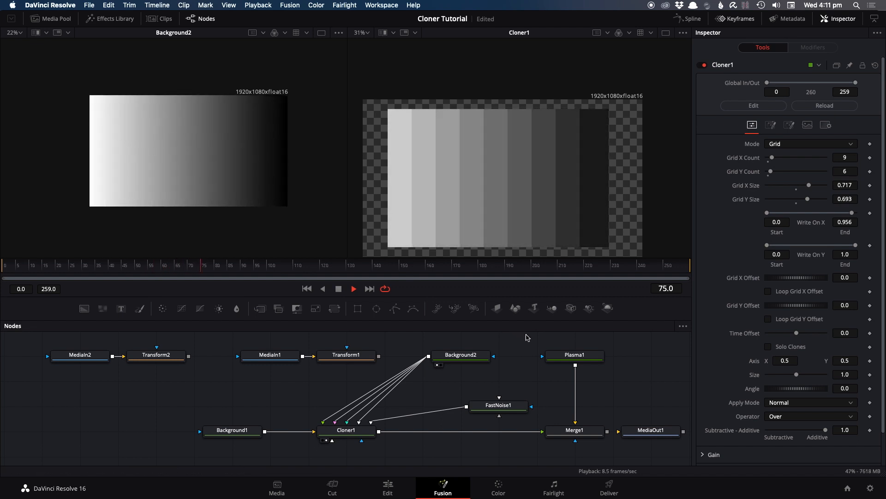
Reduce Cloner1's grid to an X count of 6 and a Y count of 4.
left_click(355, 430)
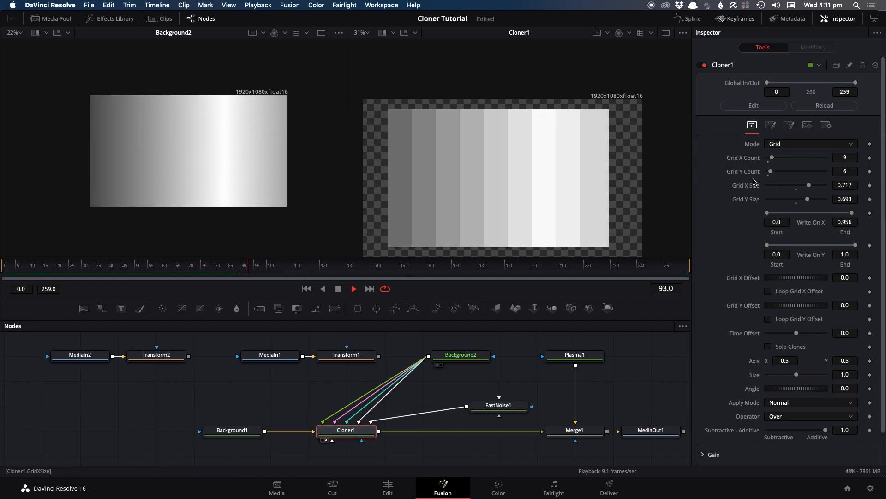
left_click(770, 172)
left_click_drag(770, 173, 770, 157)
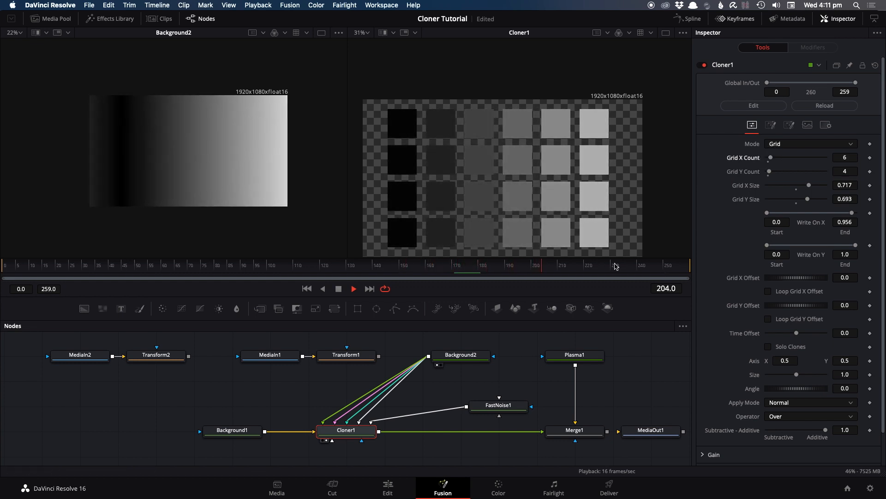
Lower the alpha of the black start colour in Background2's gradient.
left_click(460, 355)
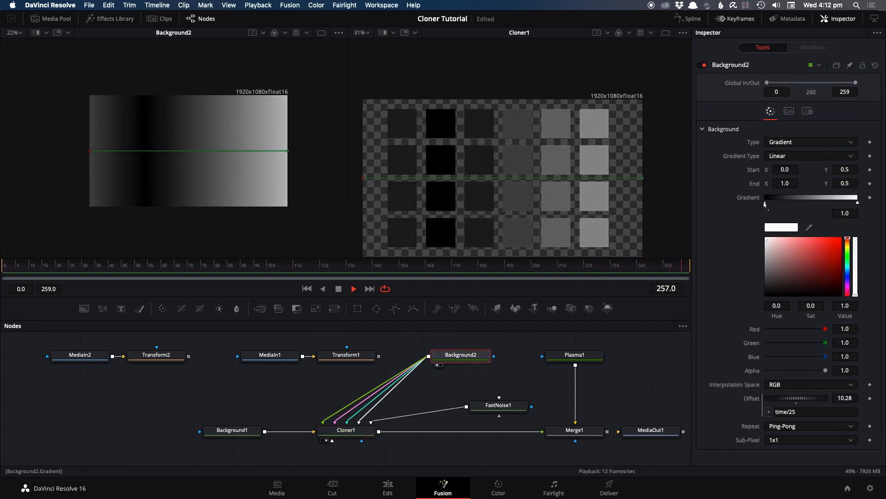
left_click(765, 203)
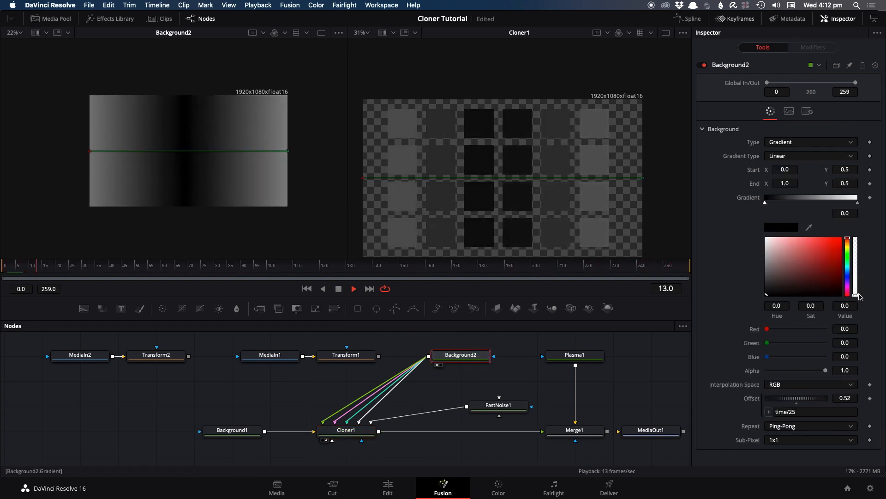
left_click_drag(855, 298, 852, 235)
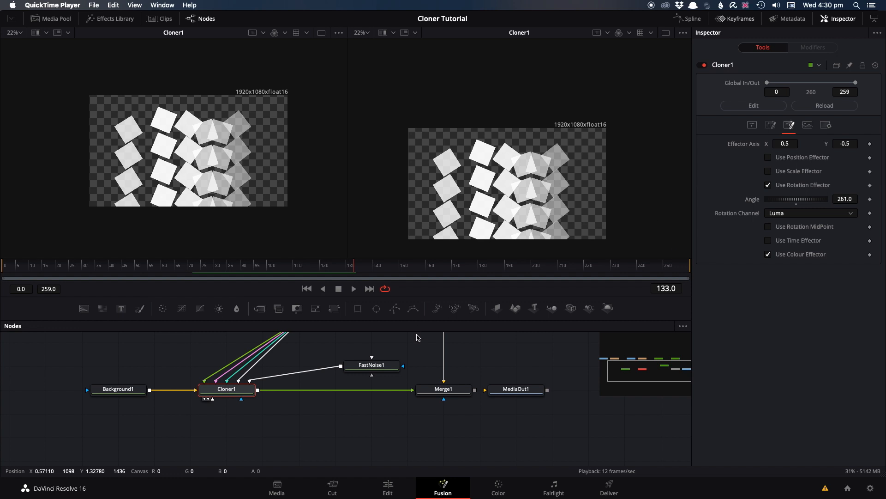
Turn off Cloner1's rotation effector and colour effector.
scroll(387, 361, "up", 5)
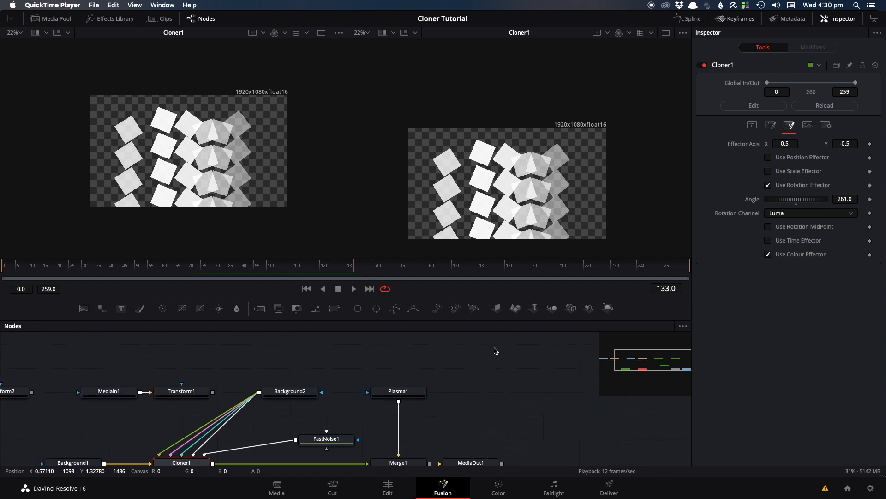
left_click(752, 124)
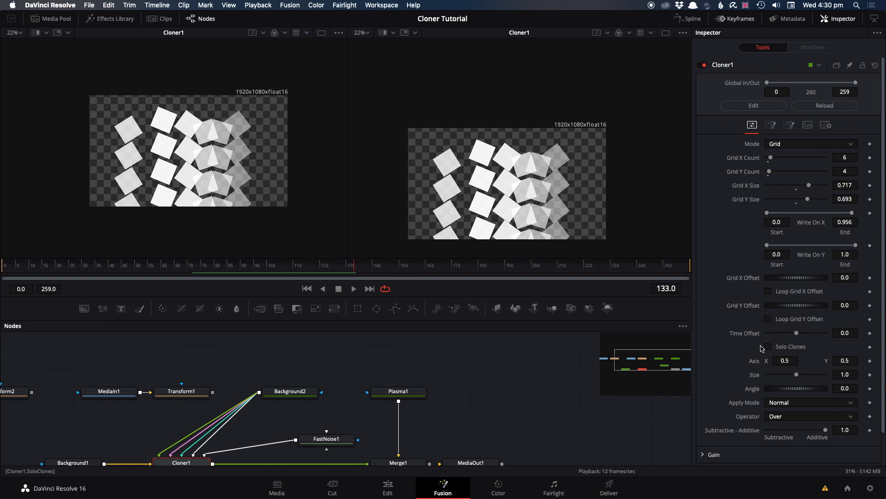
scroll(564, 404, "down", 3)
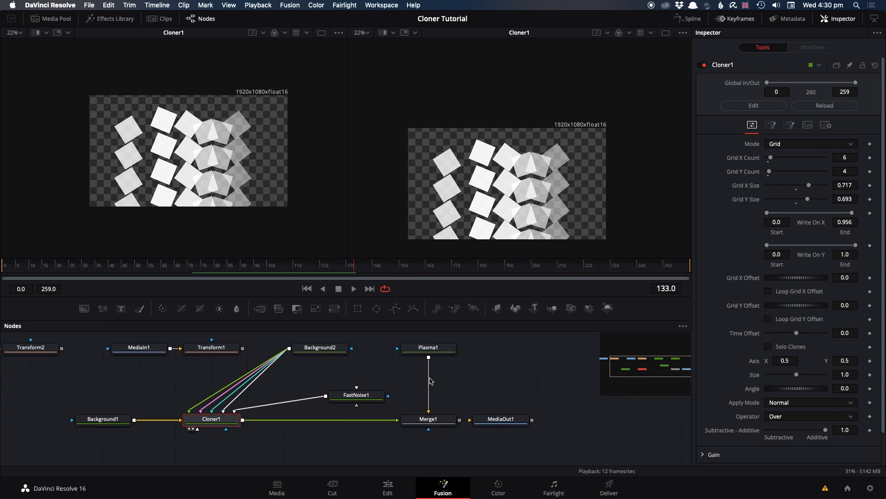
left_click(795, 130)
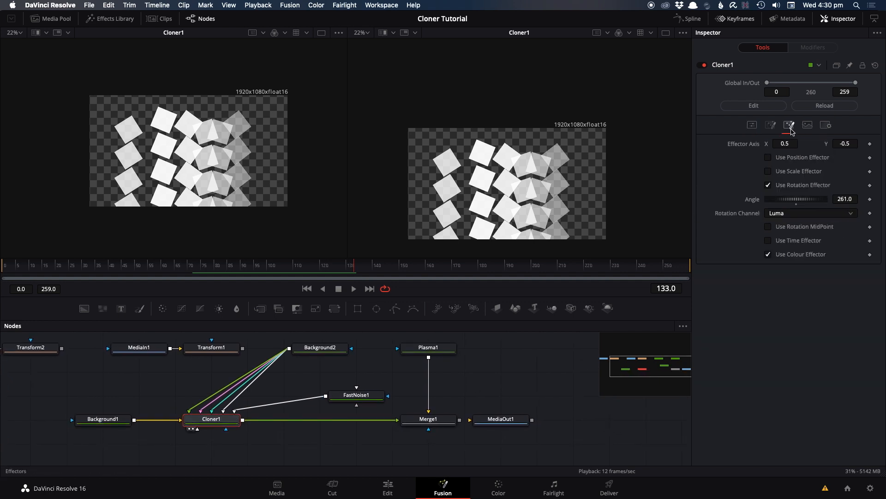
left_click(769, 185)
left_click(769, 213)
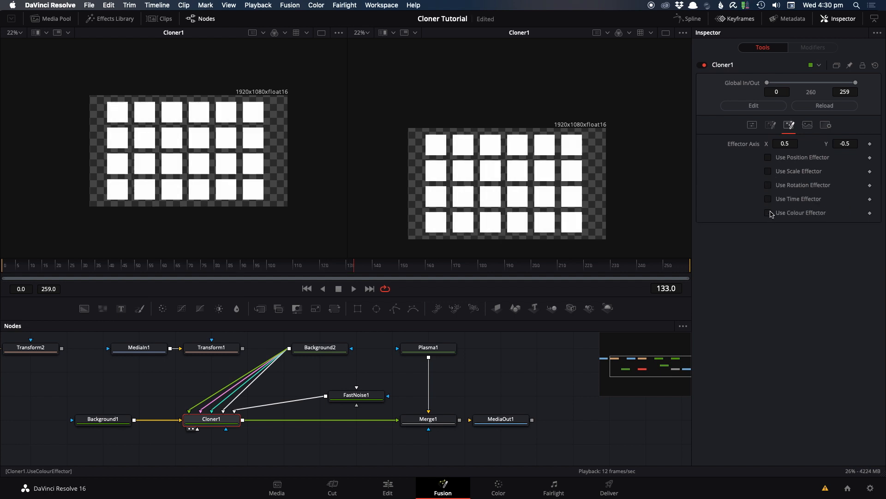
Change Cloner1's mode from Grid to Linear.
left_click(752, 125)
left_click(782, 145)
left_click(781, 166)
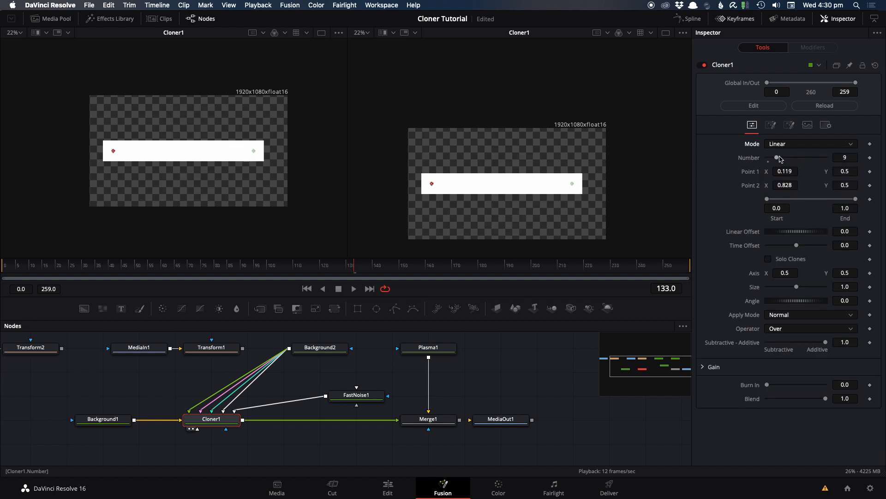
Set Background1's image width and height to 100 each.
left_click(103, 418)
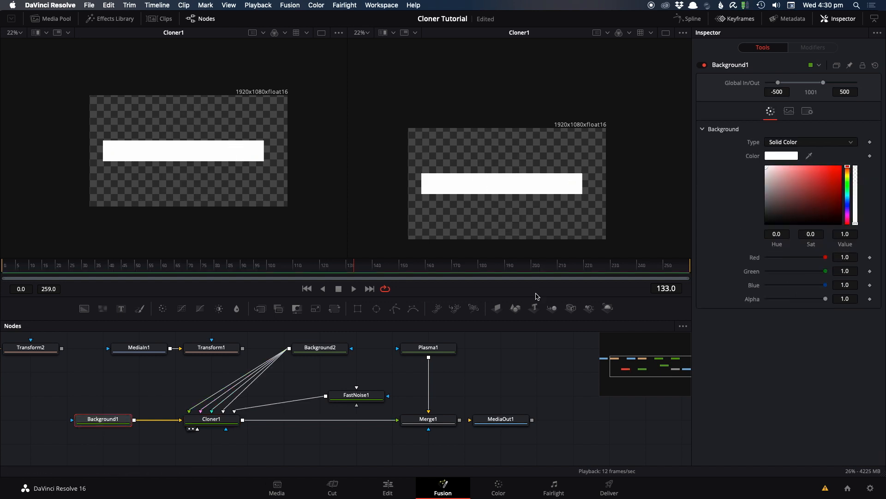
left_click(789, 110)
left_click(842, 160)
type("100")
key("Tab")
type("100")
key("Tab")
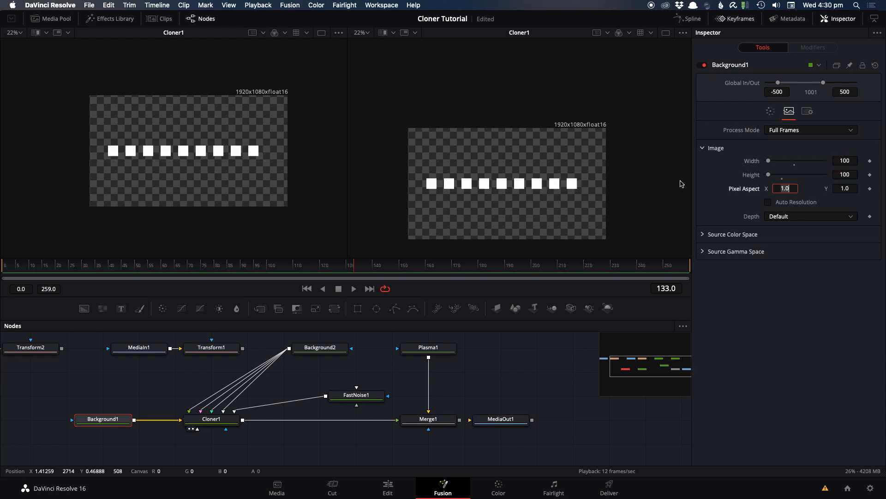
Enable Solo Clones on Cloner1 and enter 5 as the clone to solo.
scroll(518, 196, "up", 1)
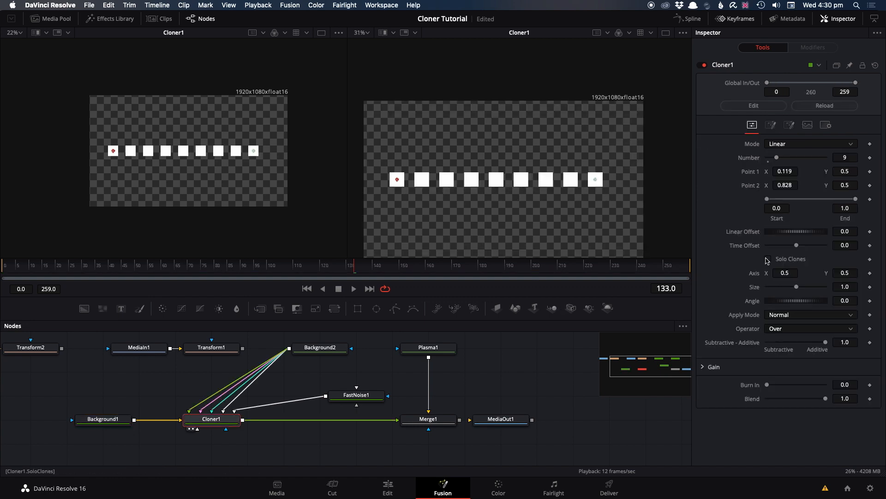
left_click(768, 260)
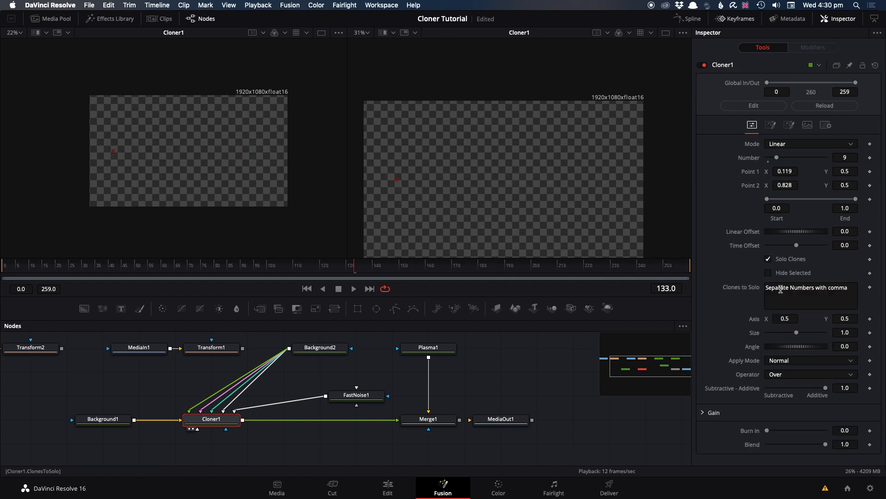
left_click(769, 259)
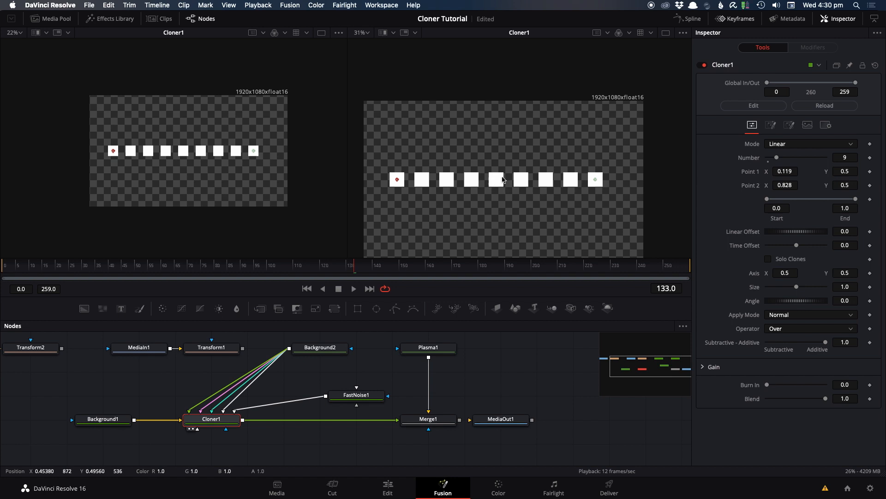
left_click(767, 259)
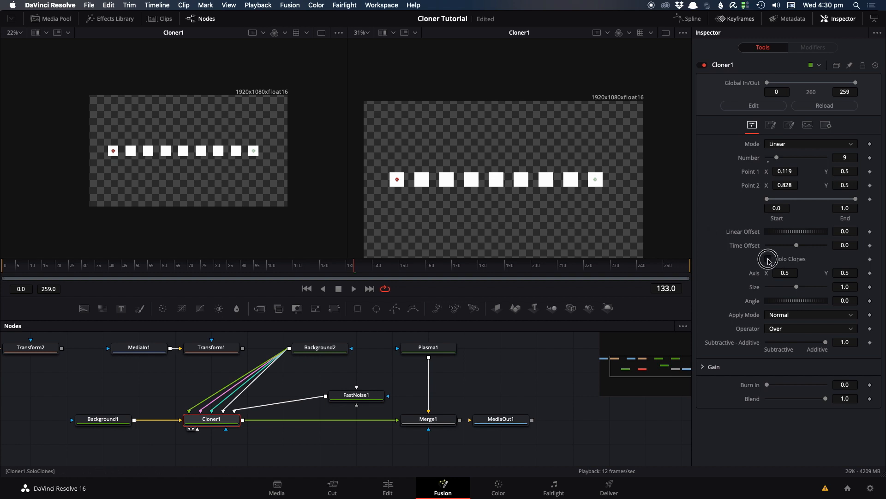
left_click(779, 289)
type("5")
left_click(727, 258)
Extend Cloner1's clones to solo to 5,9 and enable Hide Selected for them.
left_click(778, 283)
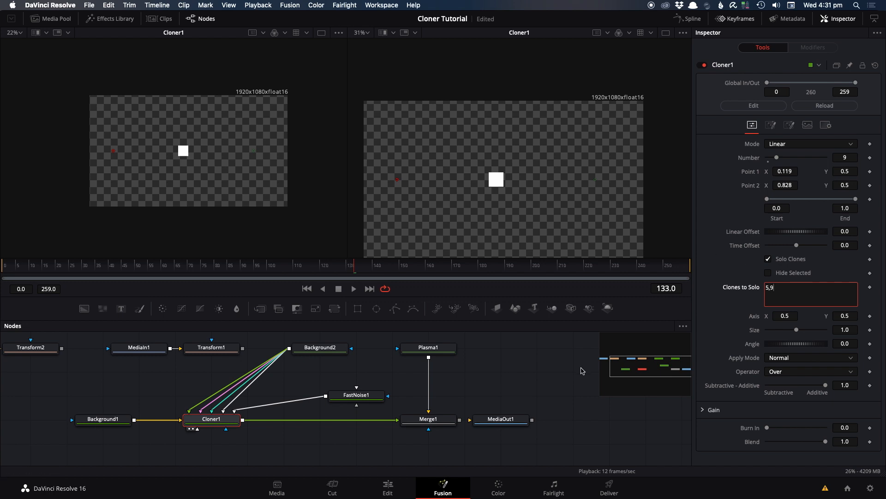
left_click(568, 376)
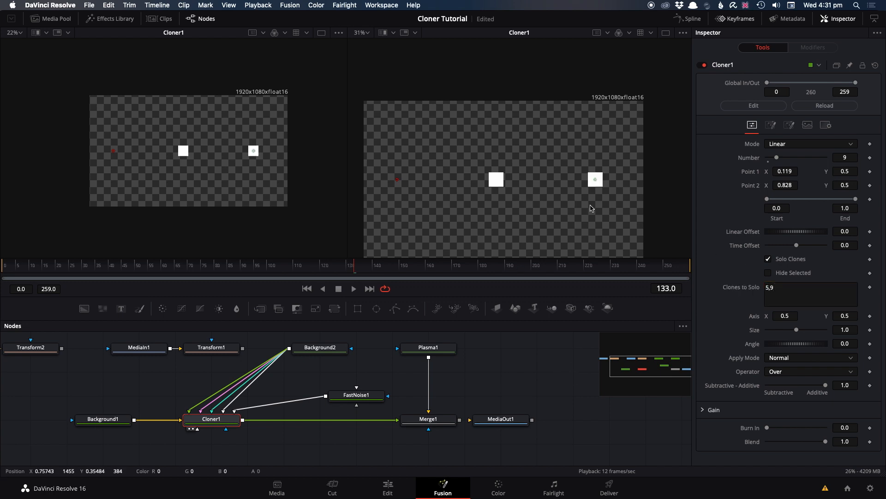
left_click(768, 273)
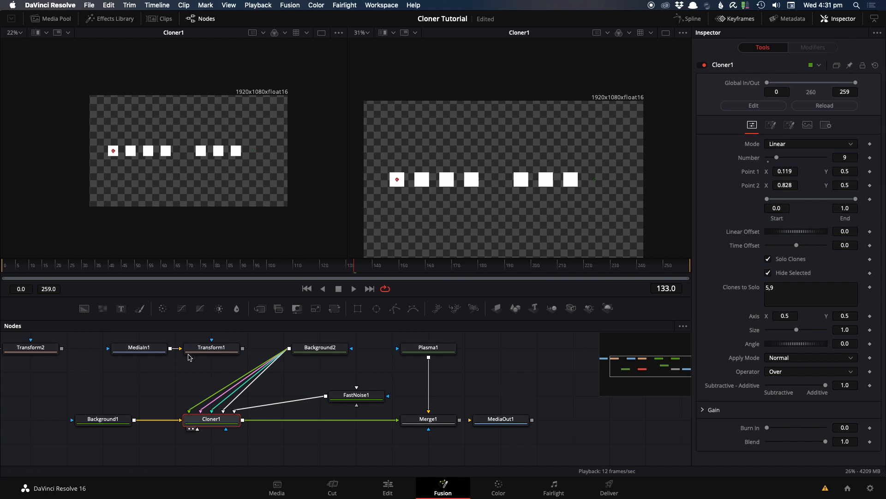
Paste an instance of Cloner1, place it directly below the original, and show it in the second viewer.
left_click_drag(201, 372, 225, 362)
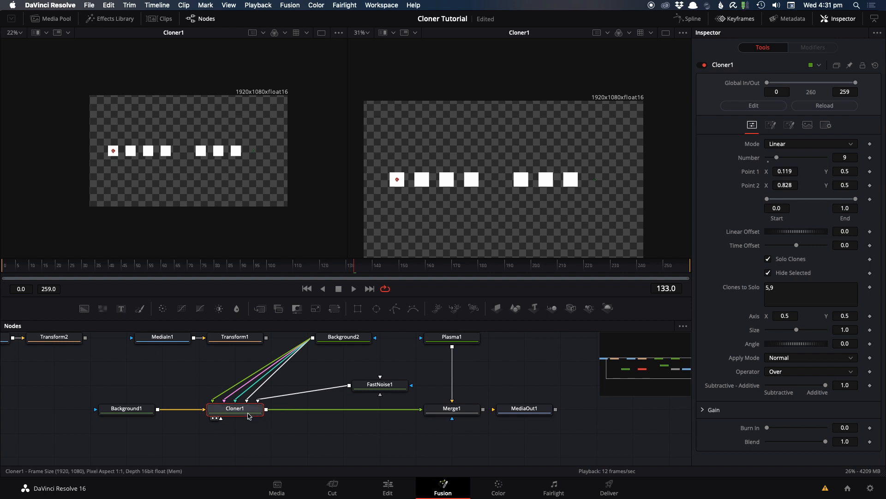
right_click(232, 443)
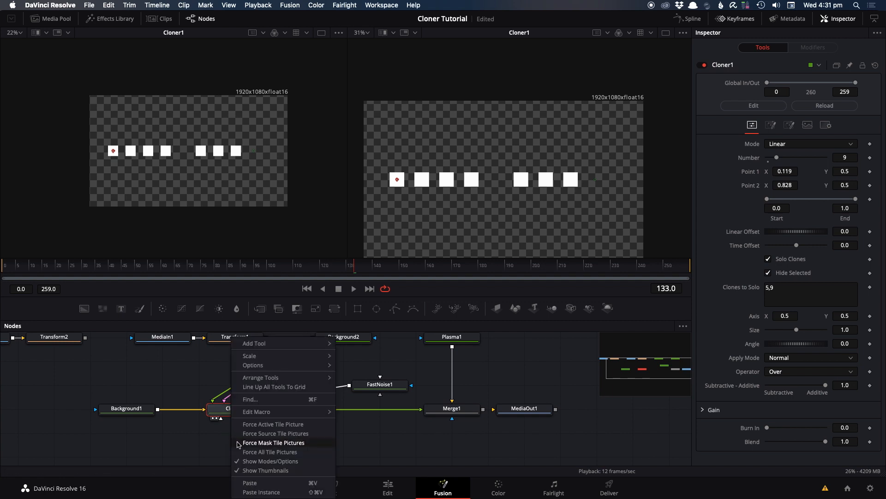
left_click(252, 491)
scroll(277, 448, "down", 3)
scroll(277, 448, "left", 2)
left_click_drag(274, 378, 274, 401)
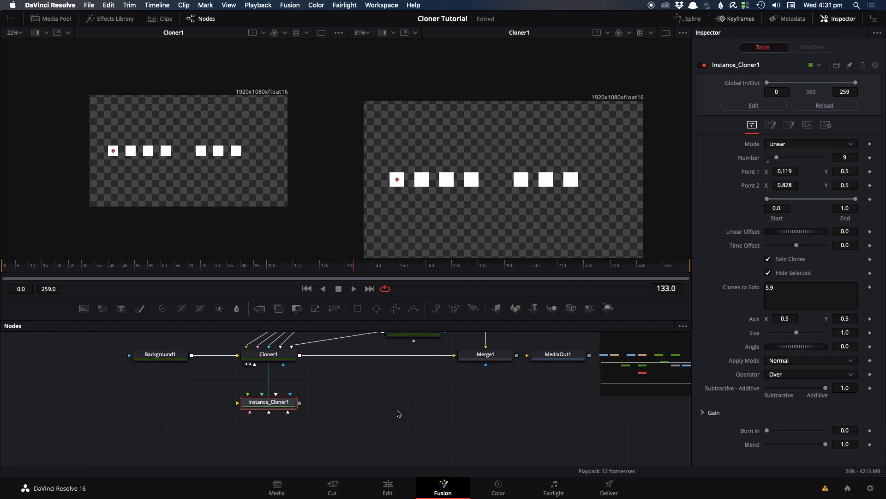
left_click_drag(262, 401, 605, 149)
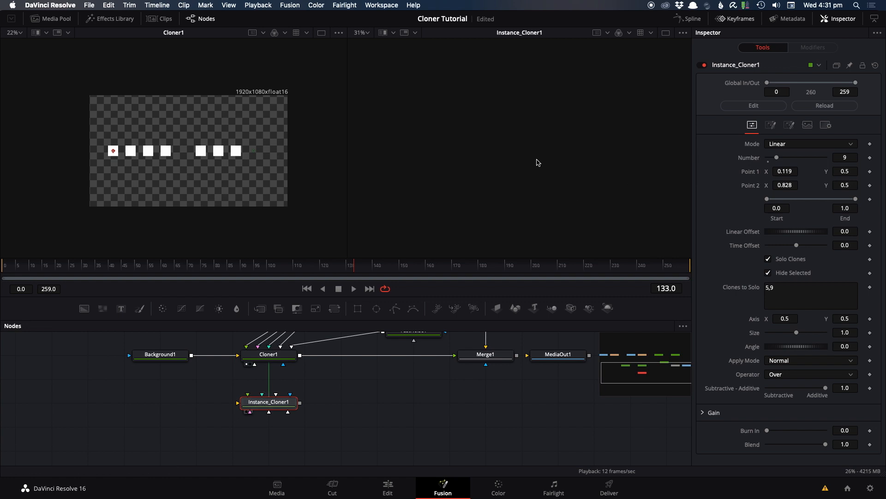
Paste a copy of Background1 beside the Cloner instance and add an Ellipse mask to the copy.
left_click(154, 385)
left_click(161, 360)
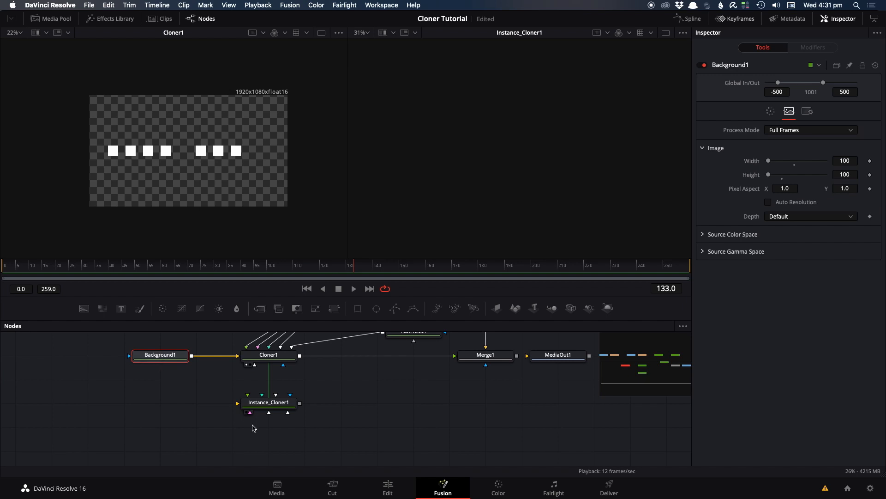
left_click(148, 408)
key("ctrl+v")
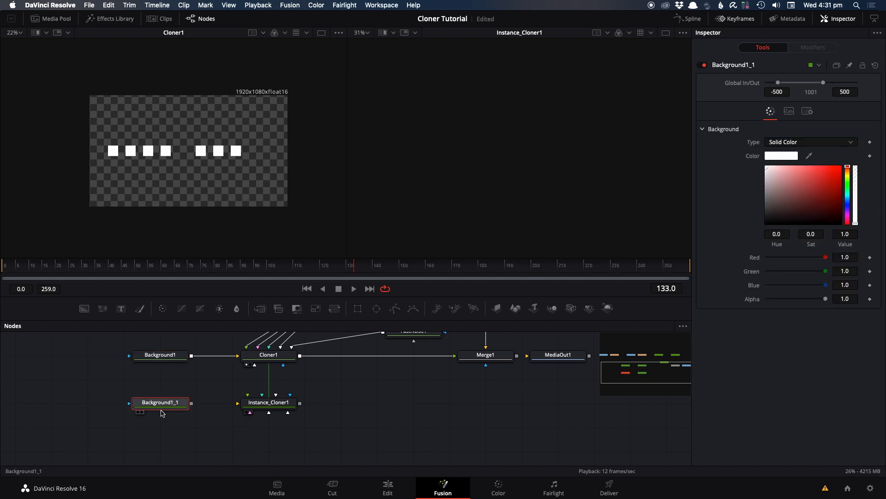
left_click(377, 312)
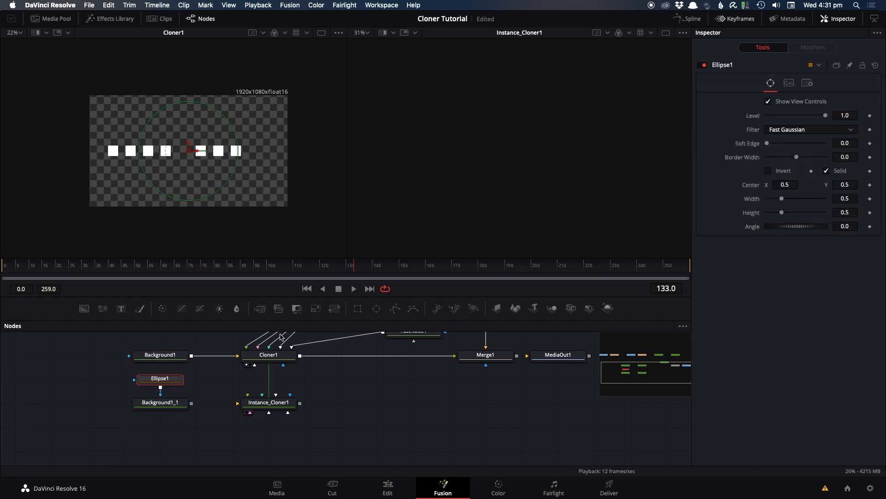
Show Background1_1 in the first viewer and connect its output to Instance_Cloner1 as the clone source.
left_click(173, 401)
key("1")
scroll(196, 150, "up", 8)
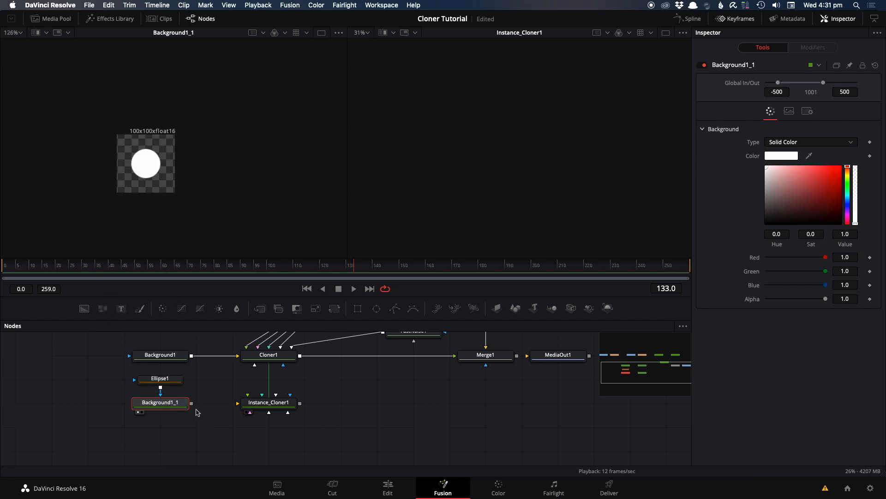
left_click_drag(191, 403, 256, 409)
Deinstance Hide Selected on Instance_Cloner1, turn it off there, and compare the instance with Cloner1 in the second viewer.
left_click(261, 354)
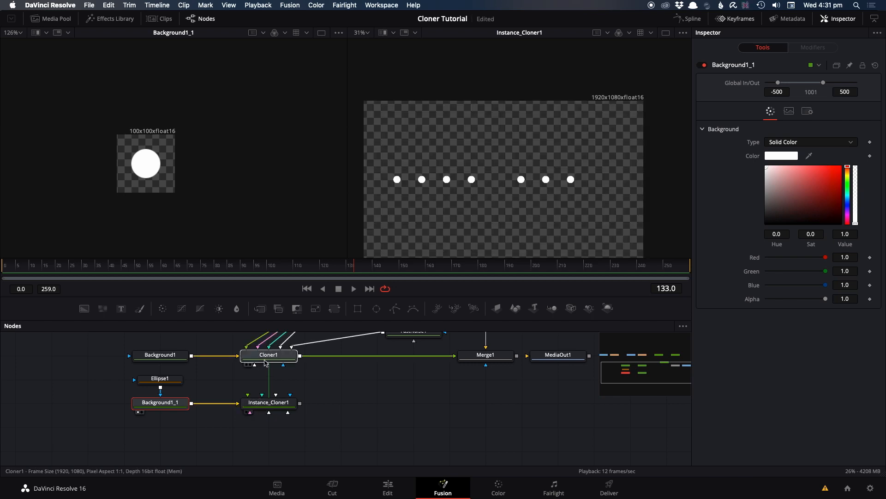
left_click(268, 403)
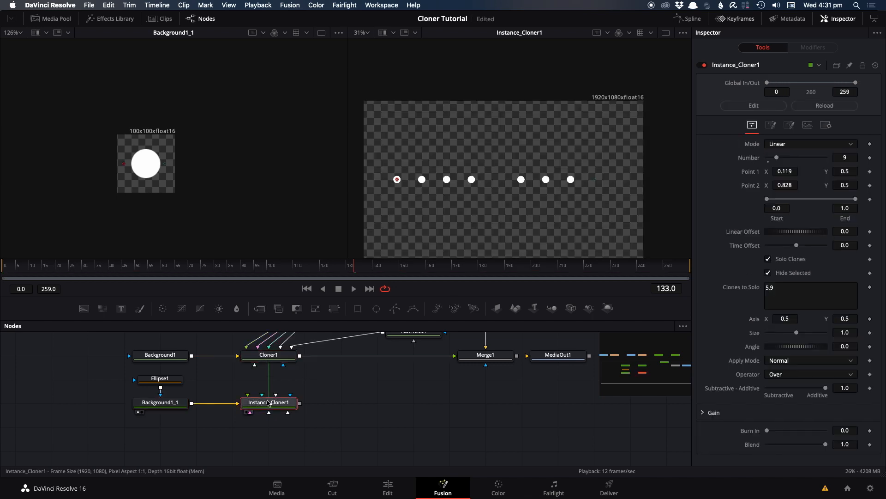
left_click(270, 356)
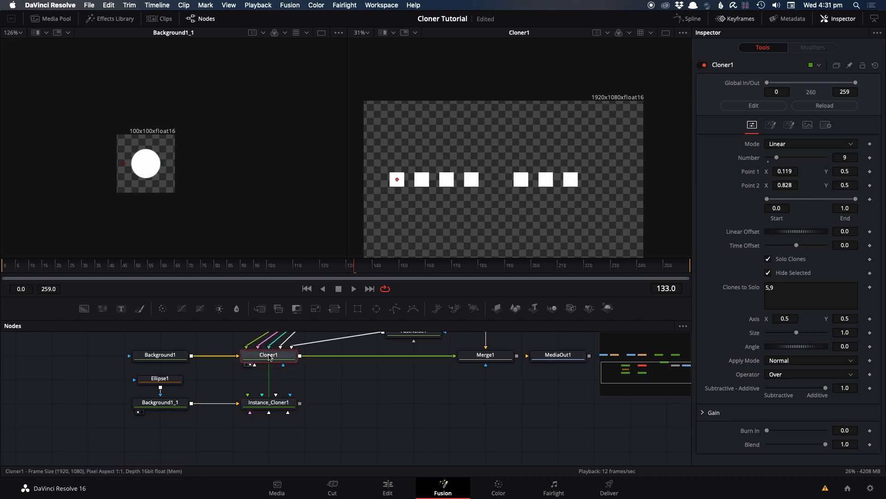
left_click(268, 403)
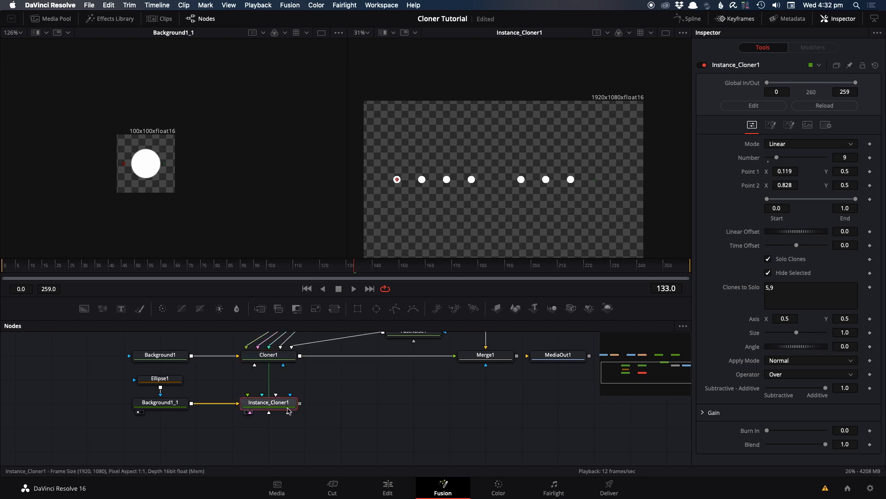
right_click(787, 276)
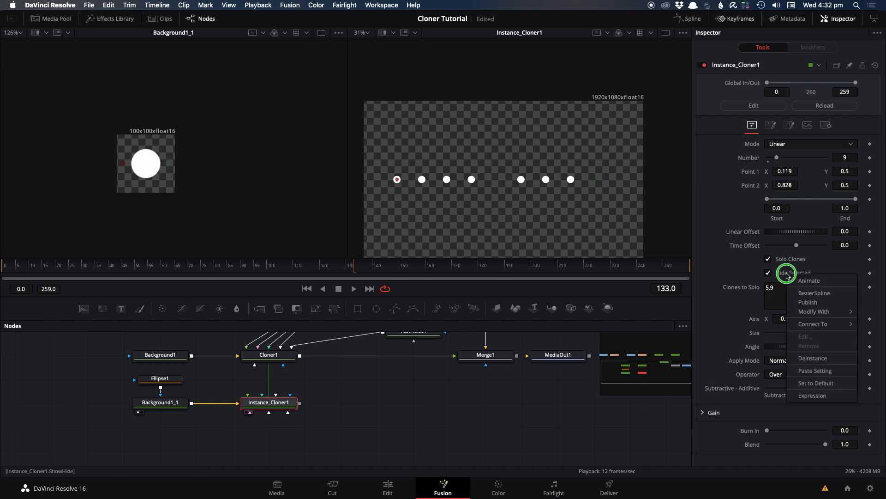
left_click(803, 359)
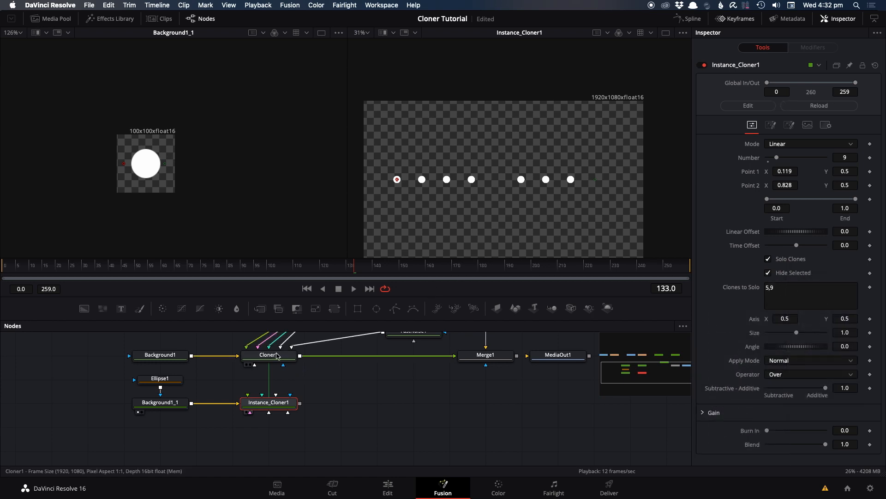
left_click(768, 273)
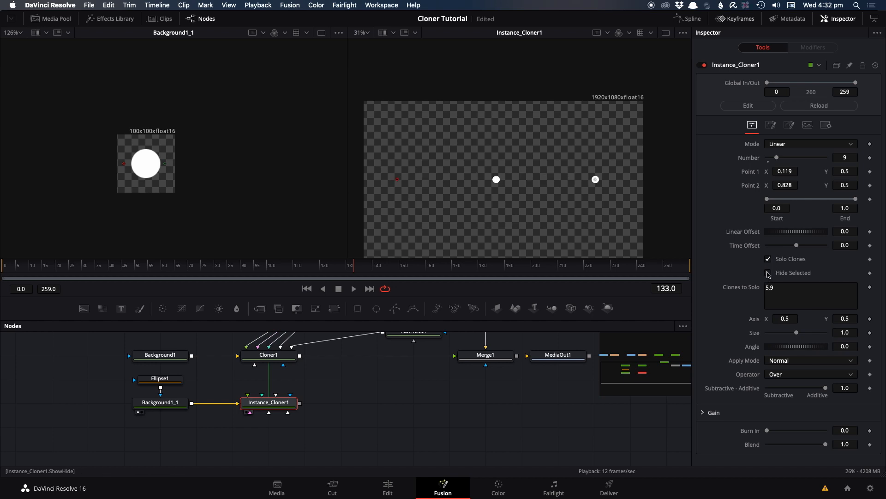
left_click(268, 355)
key("2")
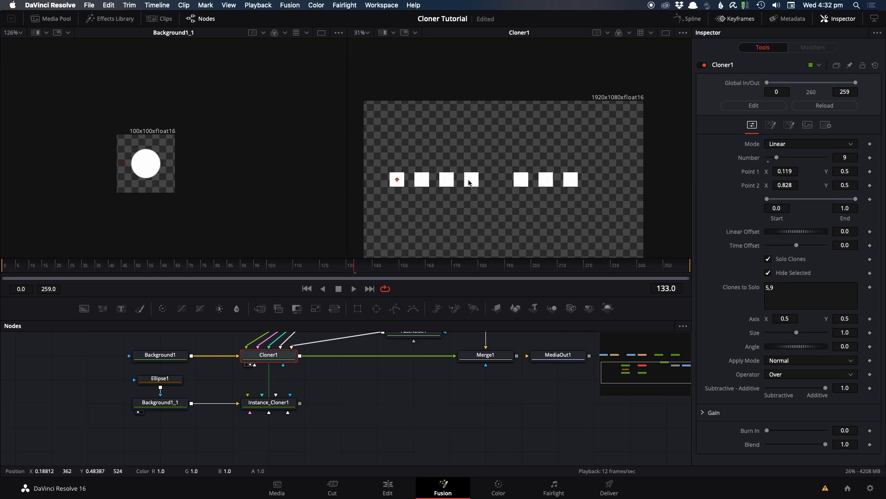
left_click(269, 403)
key("2")
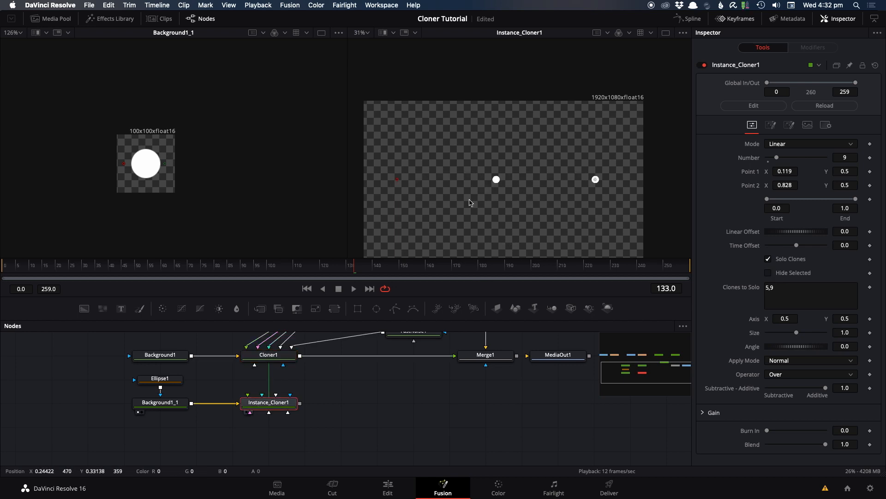
Connect Background2 to Instance_Cloner1 as its Position Effector and enable Use Position Effector.
scroll(362, 429, "up", 5)
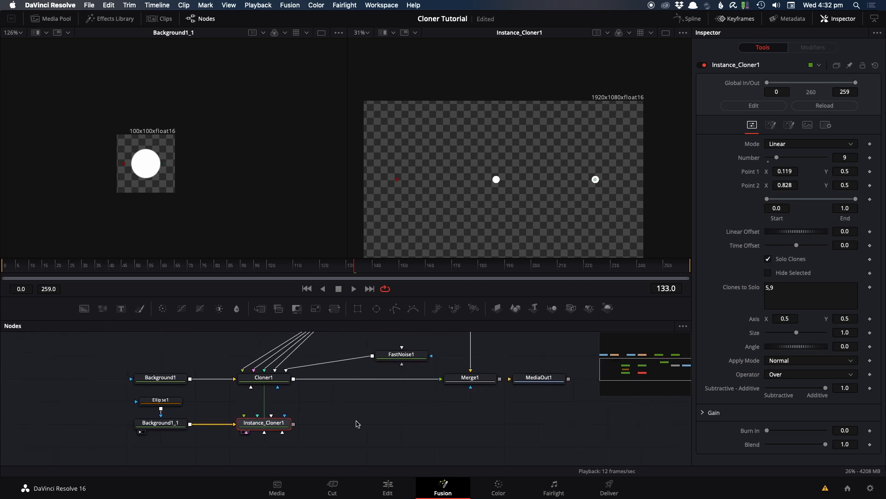
scroll(340, 379, "down", 3)
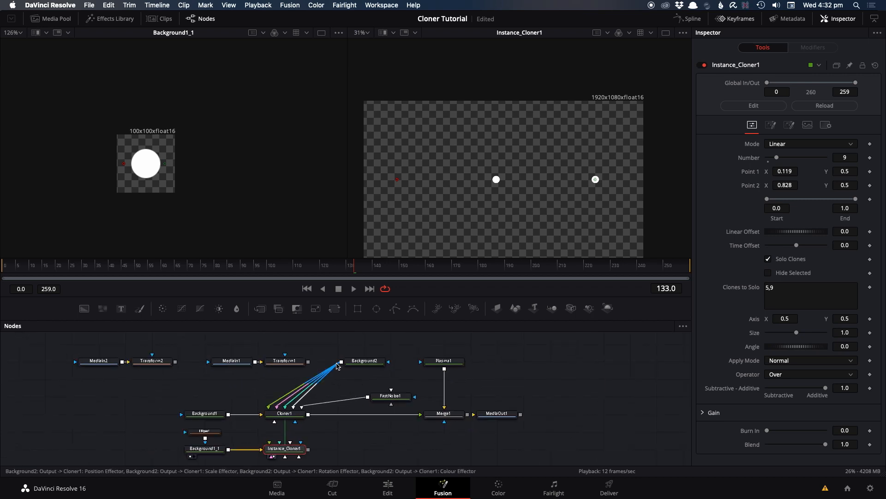
left_click_drag(341, 361, 274, 444)
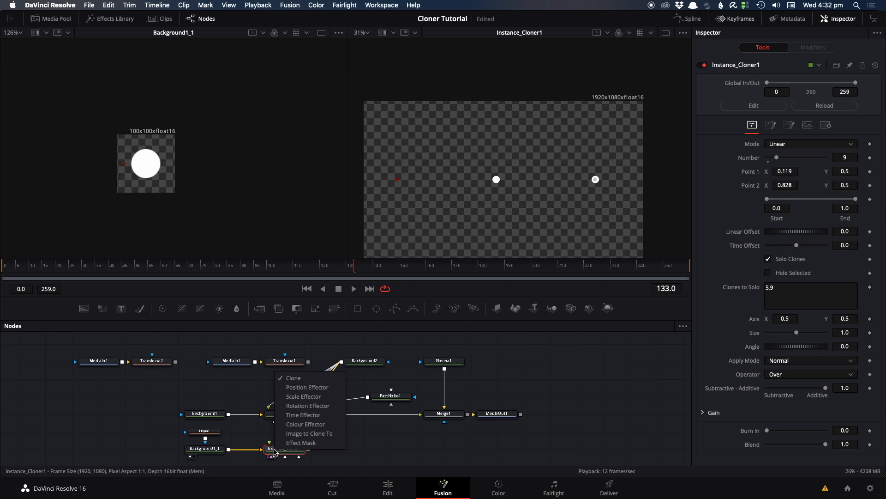
left_click(296, 388)
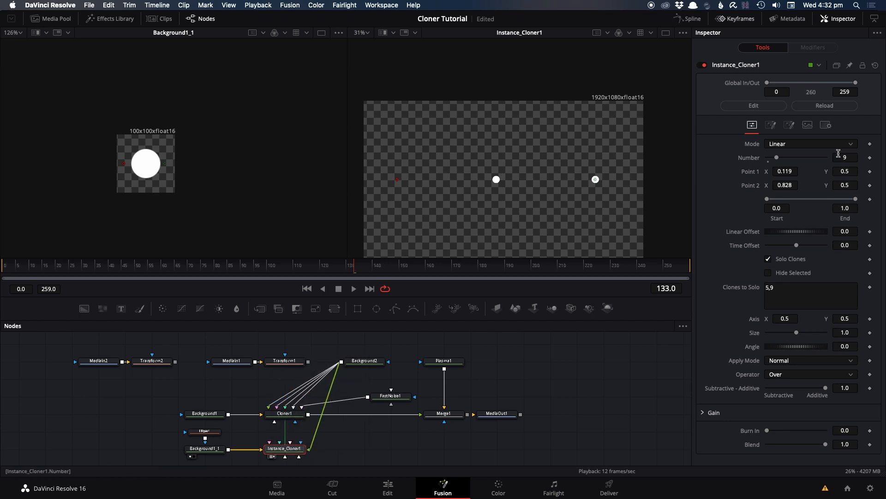
left_click(789, 126)
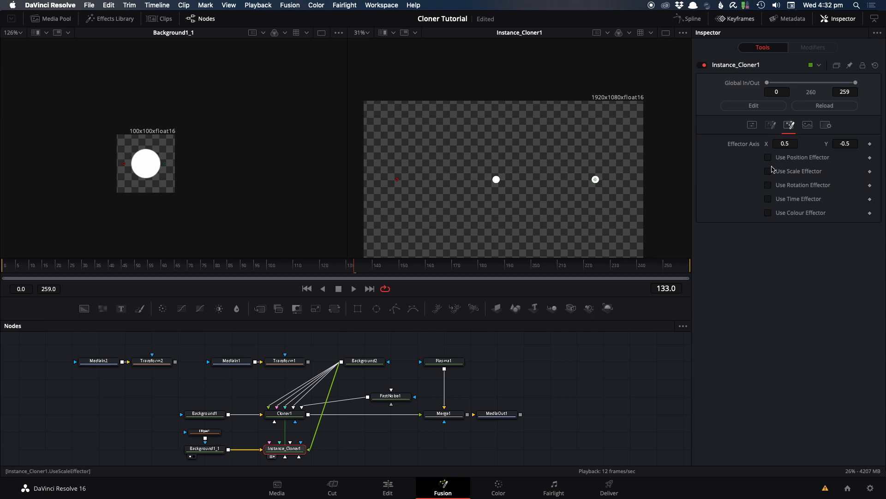
left_click(769, 158)
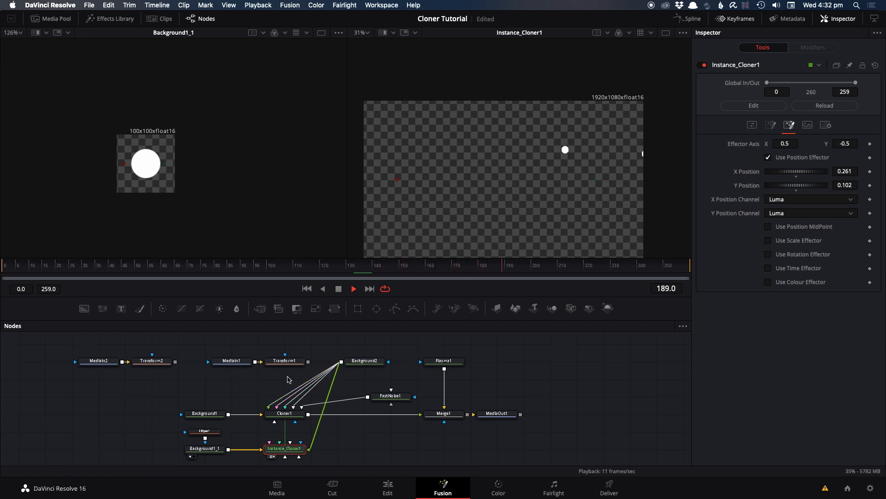
Show Cloner1 in the first viewer, merge it over Instance_Cloner1, and show the merge in the second viewer.
left_click(291, 412)
key("1")
scroll(223, 178, "down", 5)
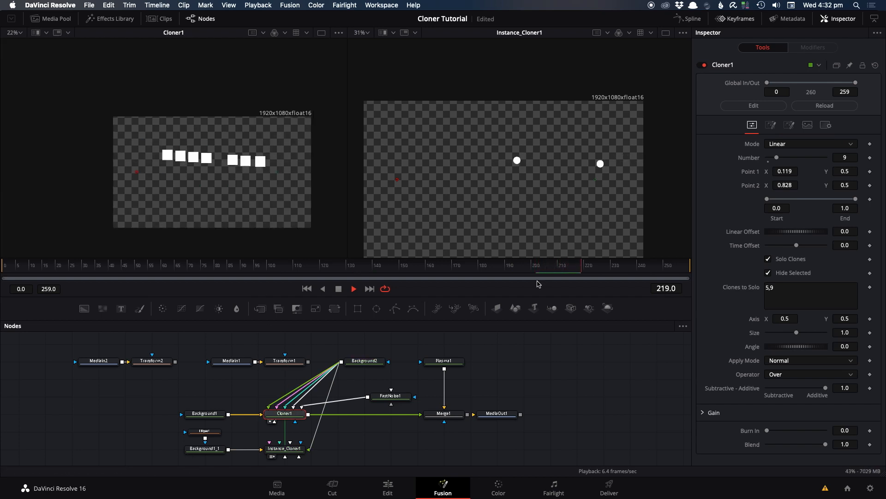
scroll(445, 378, "down", 3)
scroll(446, 379, "left", 2)
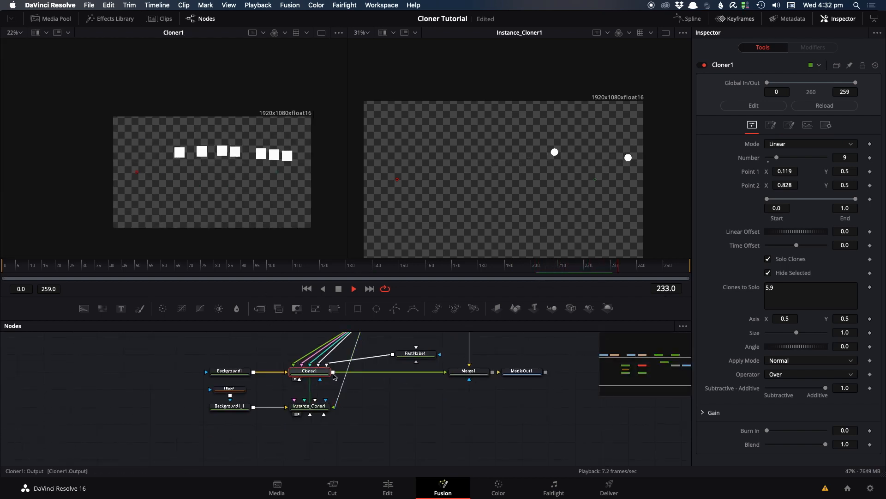
left_click_drag(331, 378, 333, 407)
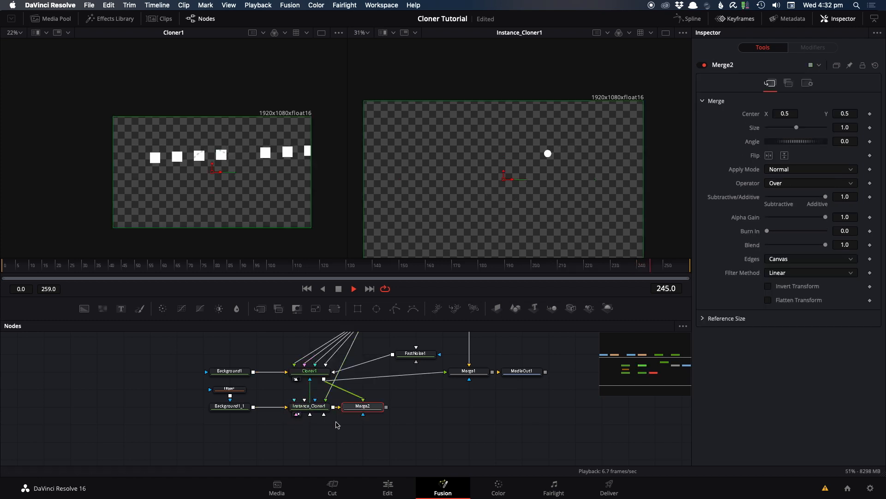
key("2")
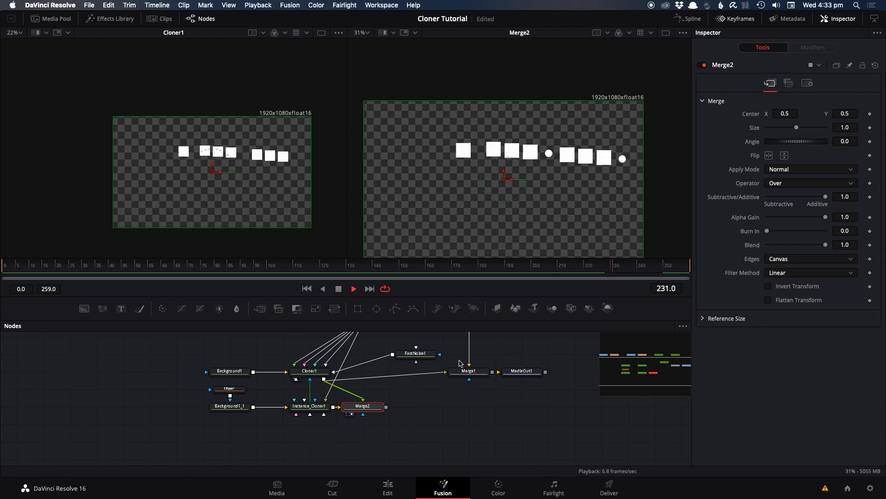
Extend Instance_Cloner1's clones to solo to 5,9,1.
left_click(309, 407)
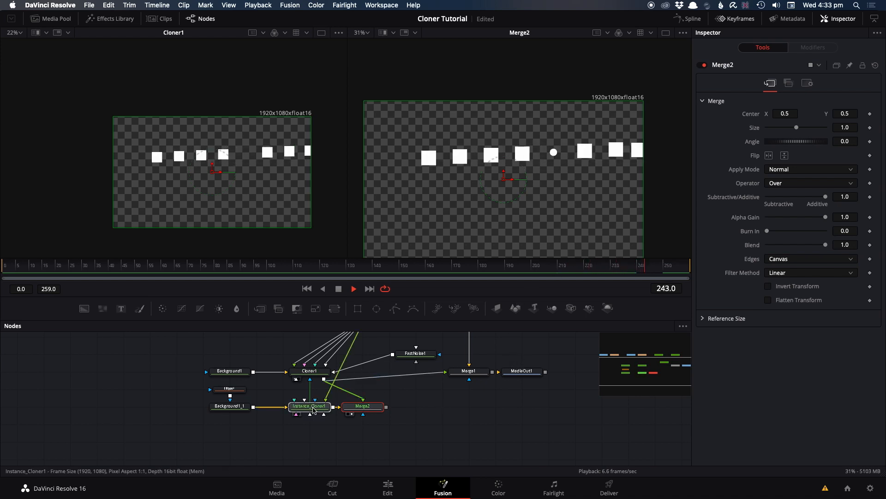
left_click(753, 126)
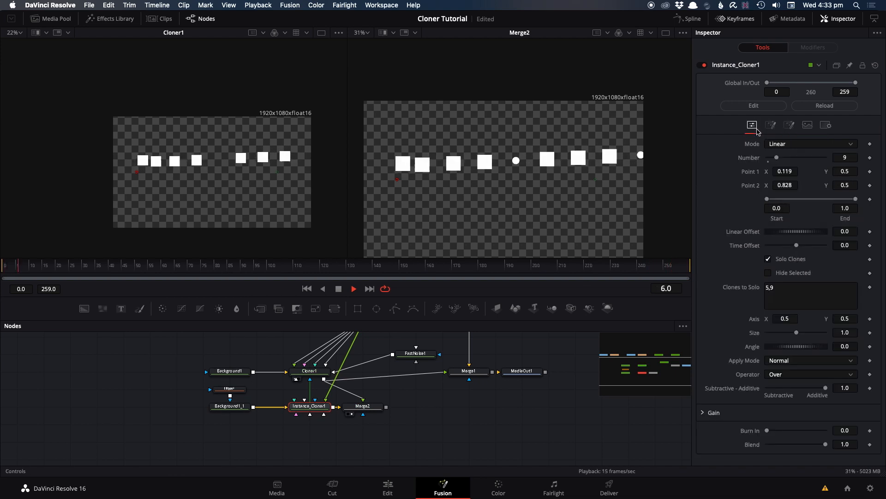
left_click(783, 288)
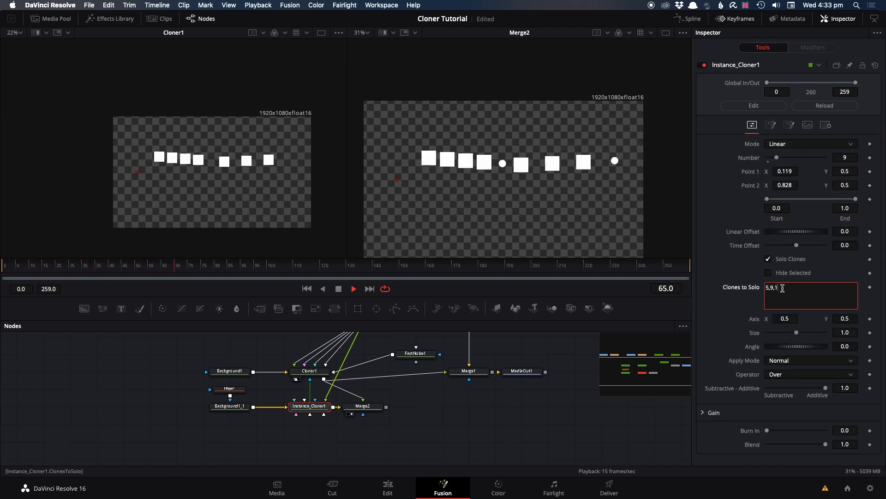
left_click(590, 422)
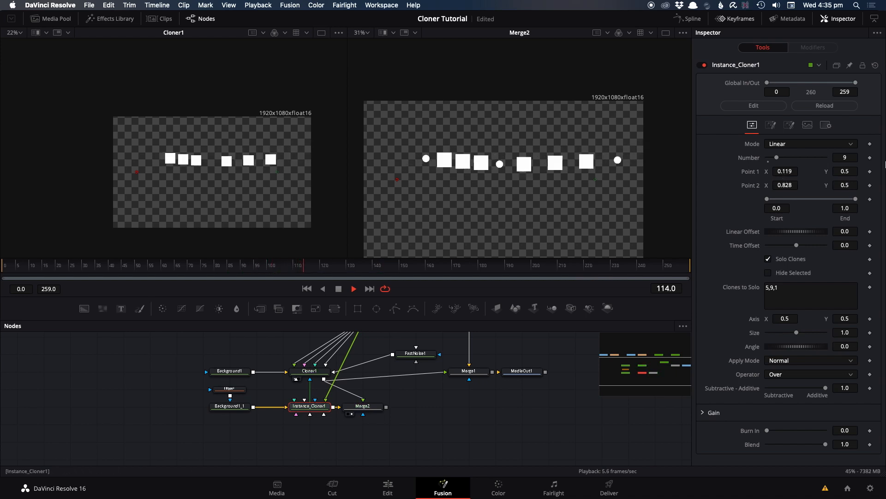
Turn off Use Position Effector on Instance_Cloner1 and return to its main controls.
left_click(790, 125)
left_click(781, 159)
left_click(755, 126)
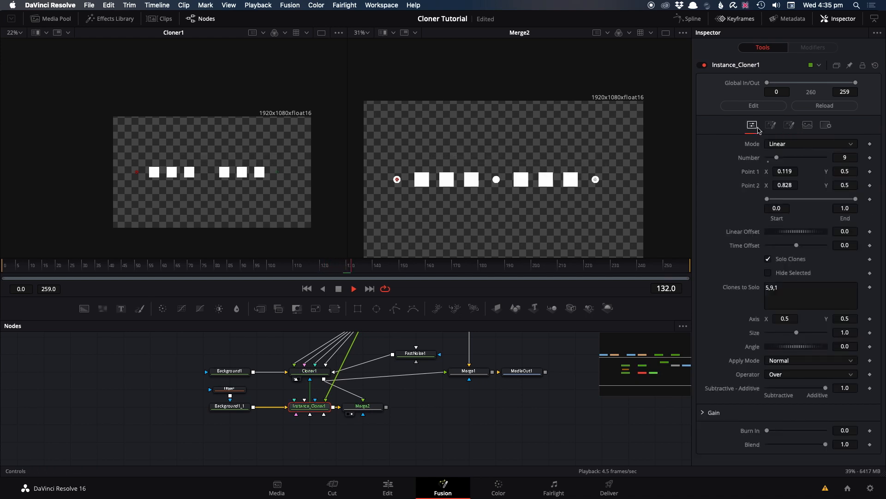
Switch Instance_Cloner1 to Grid mode and set its Grid Y Count to 7.
left_click(780, 144)
left_click(785, 161)
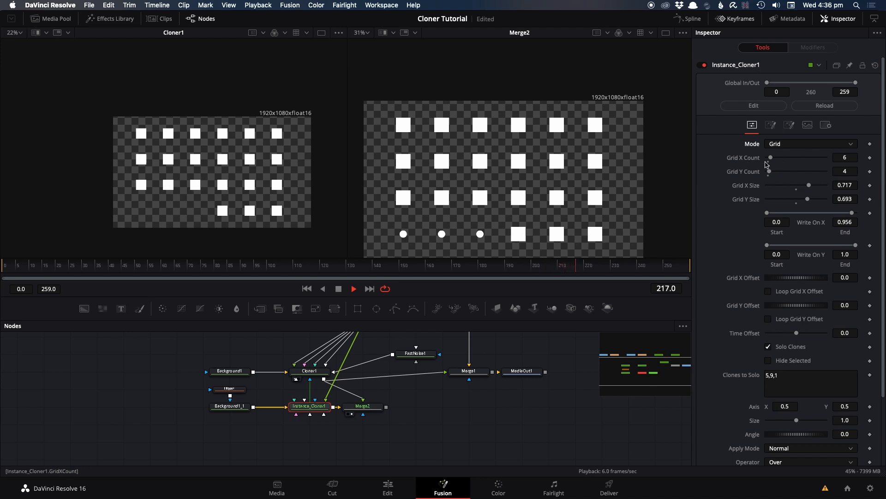
left_click_drag(771, 172, 772, 176)
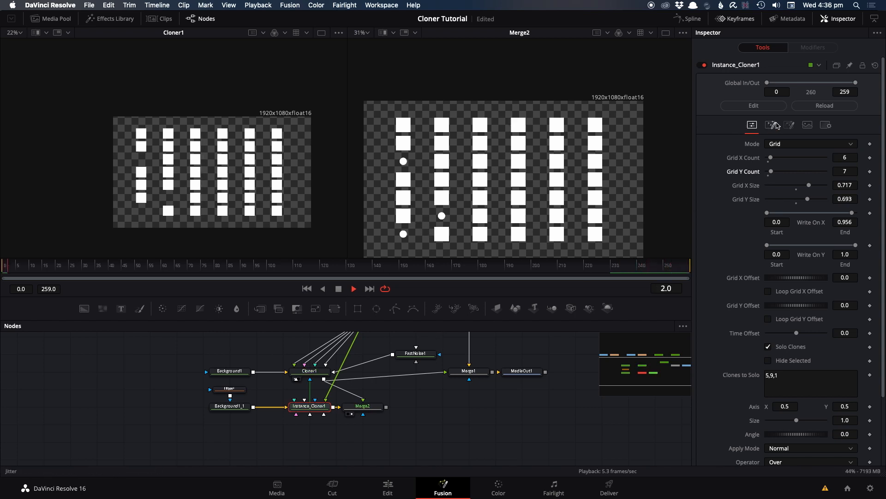
left_click(799, 148)
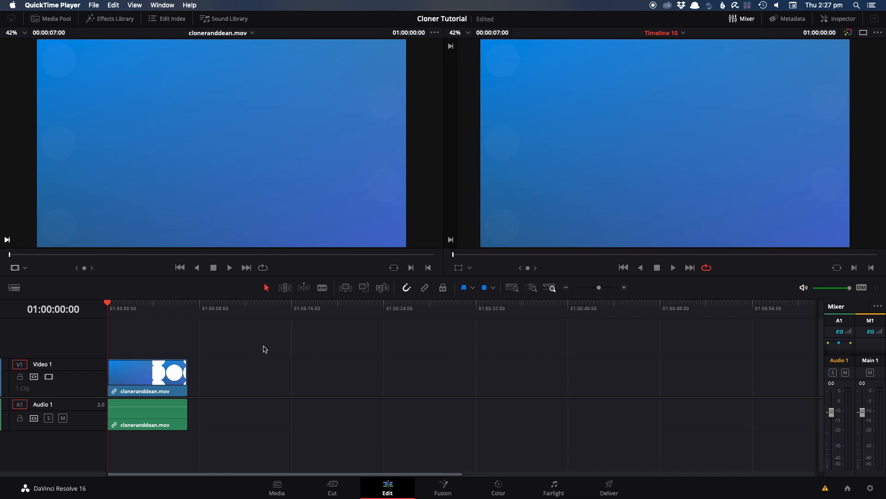
Examine the node tree of the Pearl and Dean composition around the Ring cloners and their merges.
left_click(218, 340)
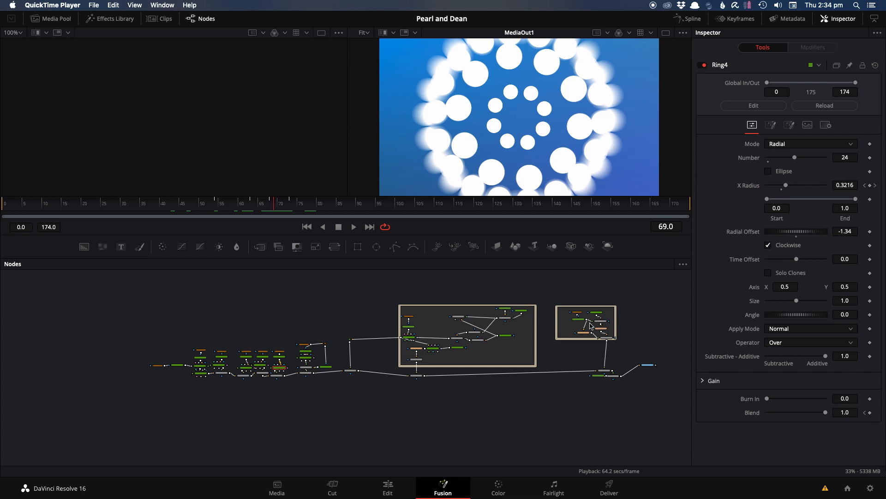
scroll(298, 331, "up", 8)
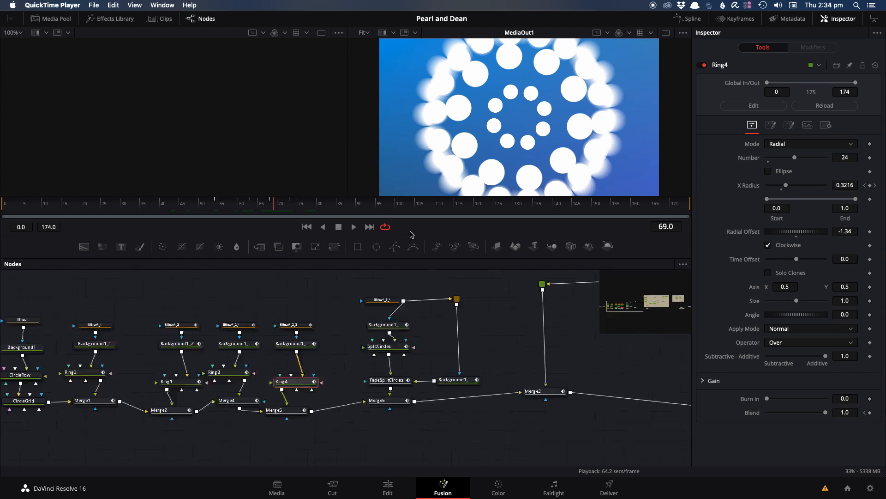
left_click_drag(342, 342, 333, 351)
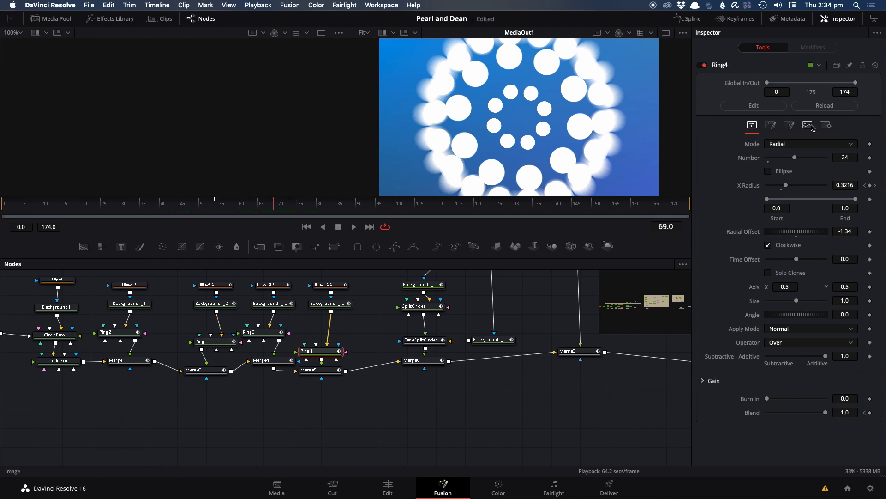
Bring up Ring4's motion blur settings and turn off Motion Blur for the composition's playback.
left_click(826, 124)
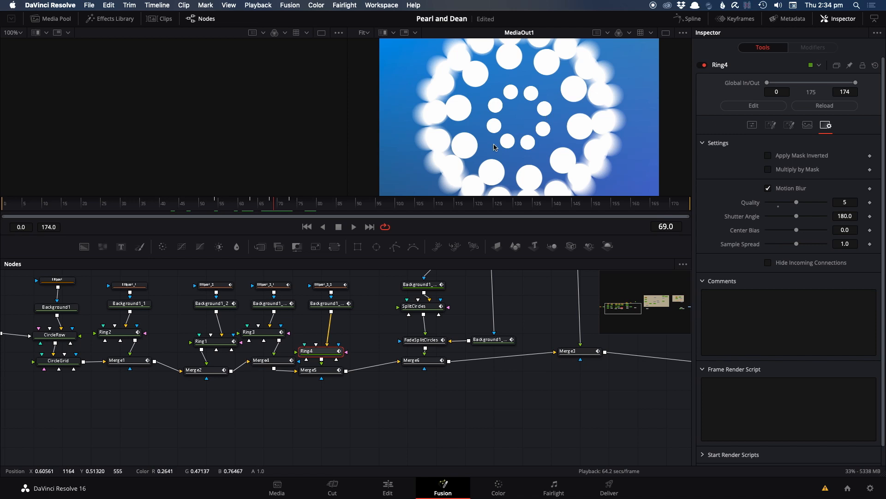
right_click(407, 234)
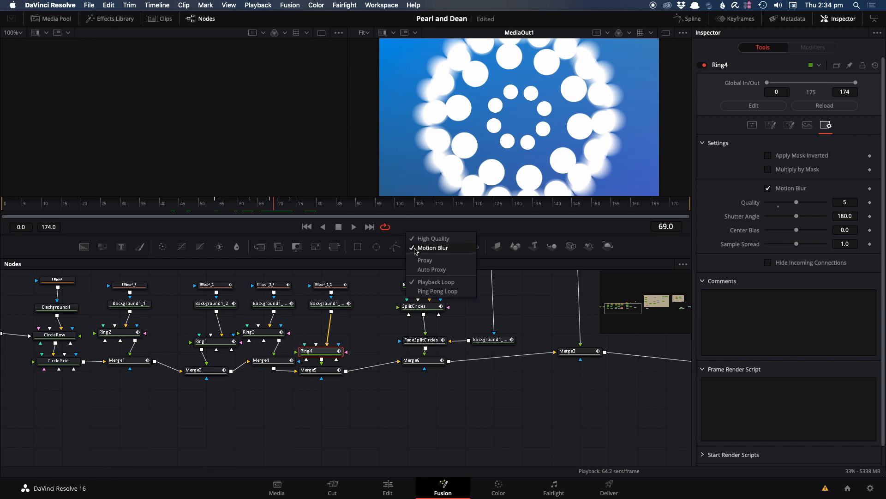
left_click(415, 249)
Go to frame 21 and examine the nodes feeding CircleRow and CircleGrid, including CircleFadeEffector and Background1.
left_click_drag(177, 209, 85, 205)
left_click_drag(112, 328, 471, 334)
scroll(383, 328, "up", 3)
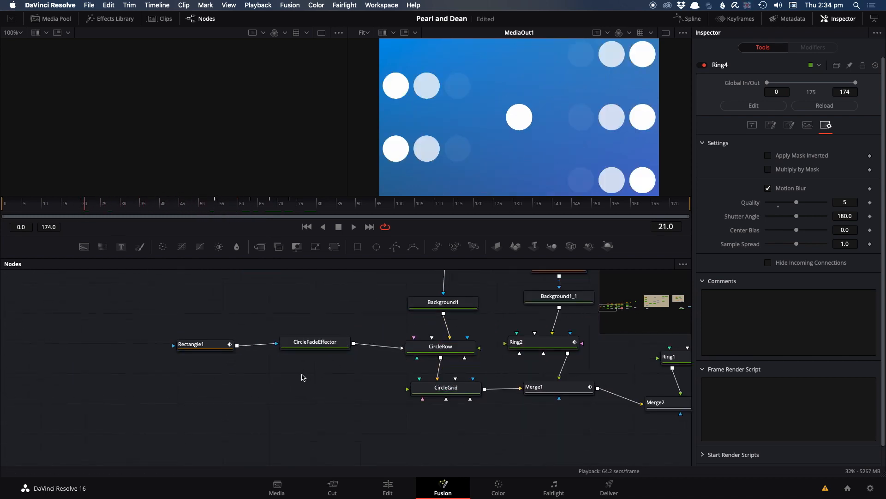
scroll(339, 344, "up", 3)
scroll(341, 344, "right", 4)
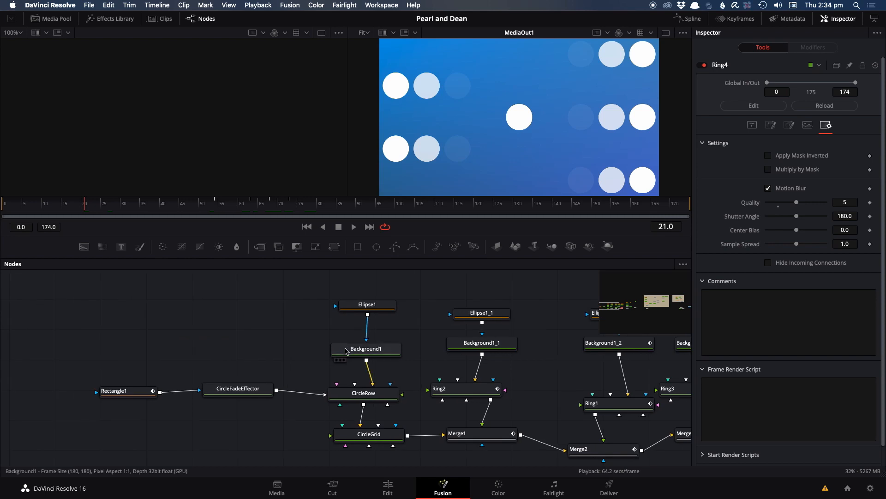
View Background1 in the first viewer and examine CircleRow's grid settings while scrubbing to frame 15.
left_click(348, 350)
key("1")
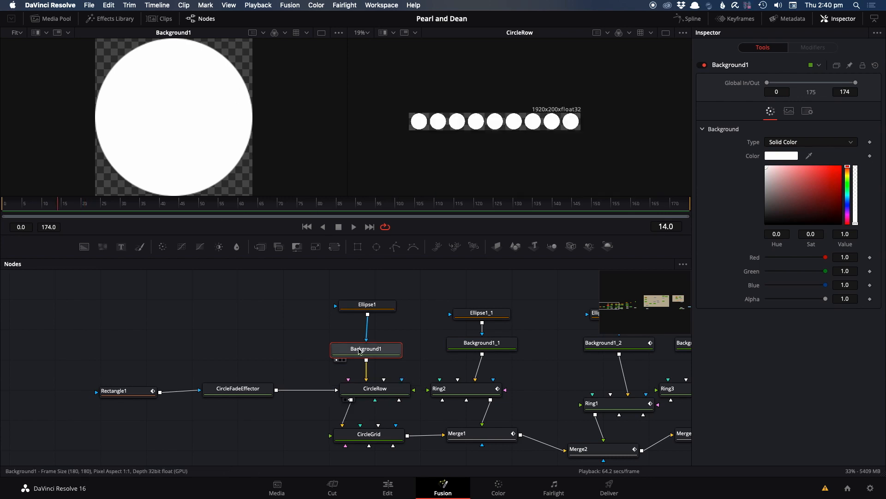
left_click(373, 389)
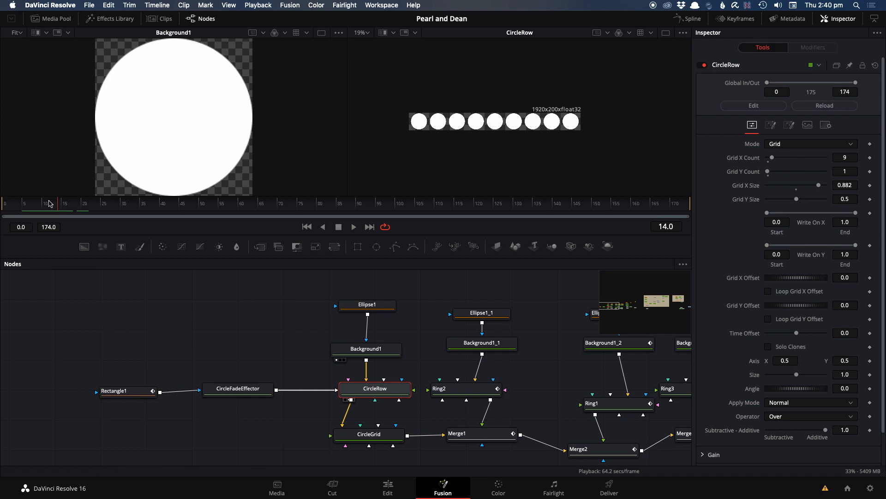
left_click_drag(49, 205, 64, 229)
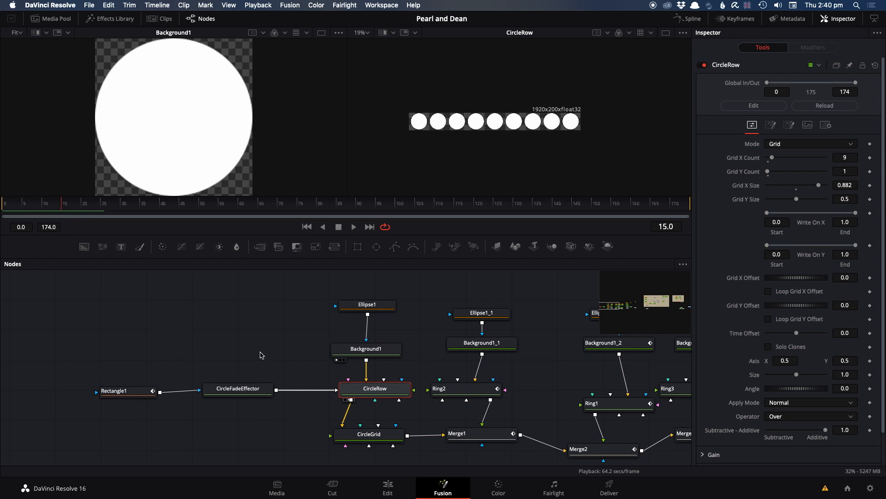
View CircleFadeEffector in the second viewer, move Rectangle1 closer to it, and scrub through its wipe to frame 24.
left_click(262, 393)
key("2")
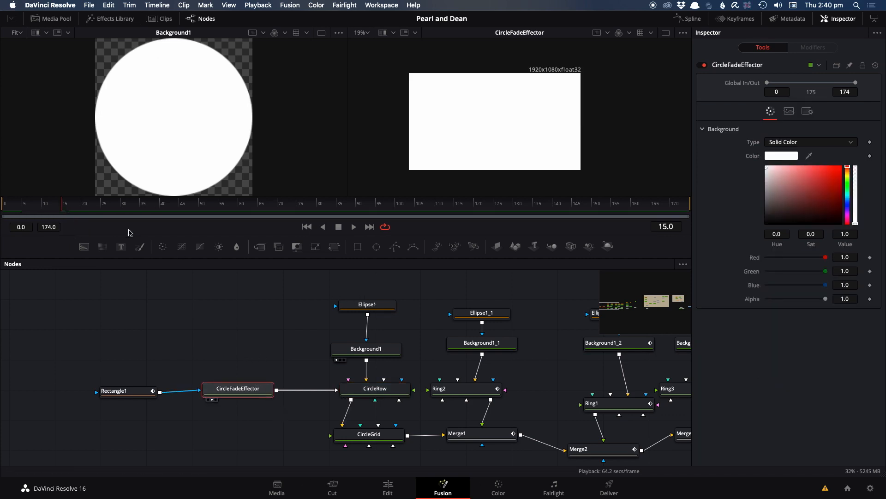
left_click_drag(54, 208, 33, 211)
left_click_drag(116, 391, 133, 389)
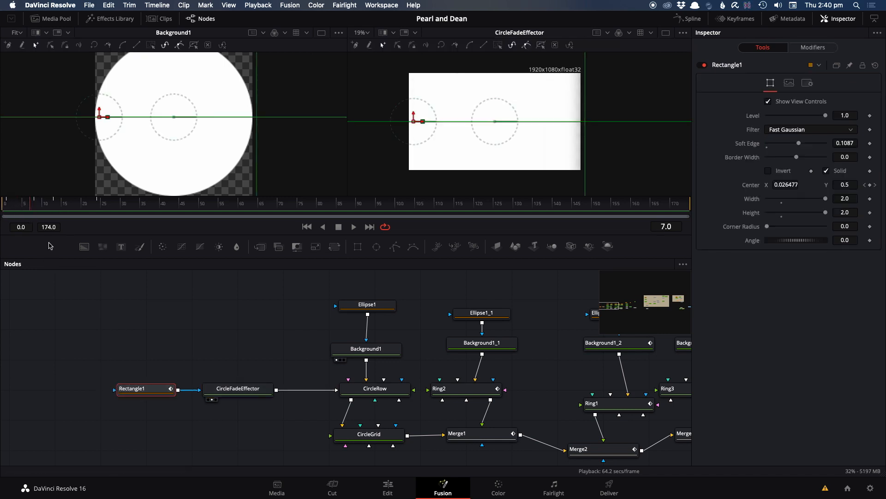
left_click_drag(36, 213, 98, 220)
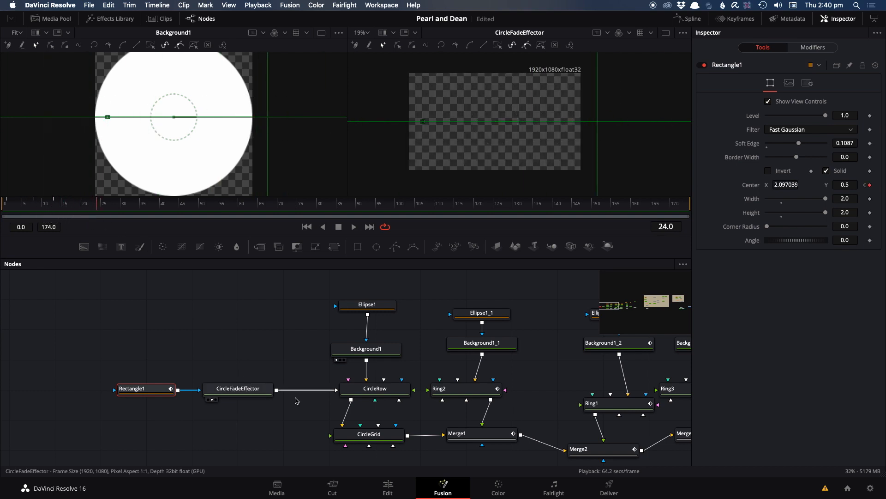
View CircleRow in the second viewer and scrub back to frame 16 to examine how the effector fades its circles.
left_click(259, 390)
left_click(356, 391)
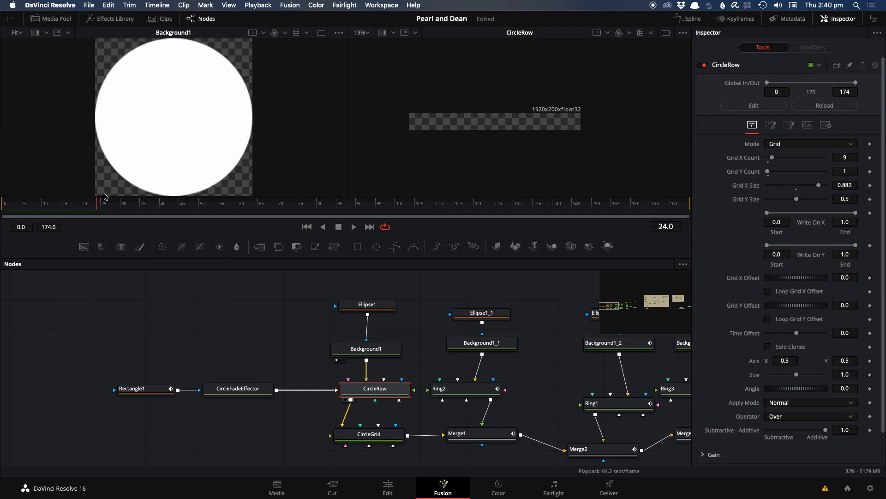
mouse_move(85, 207)
left_mouse_down()
mouse_move(6, 196)
mouse_move(113, 217)
mouse_move(79, 214)
left_mouse_up()
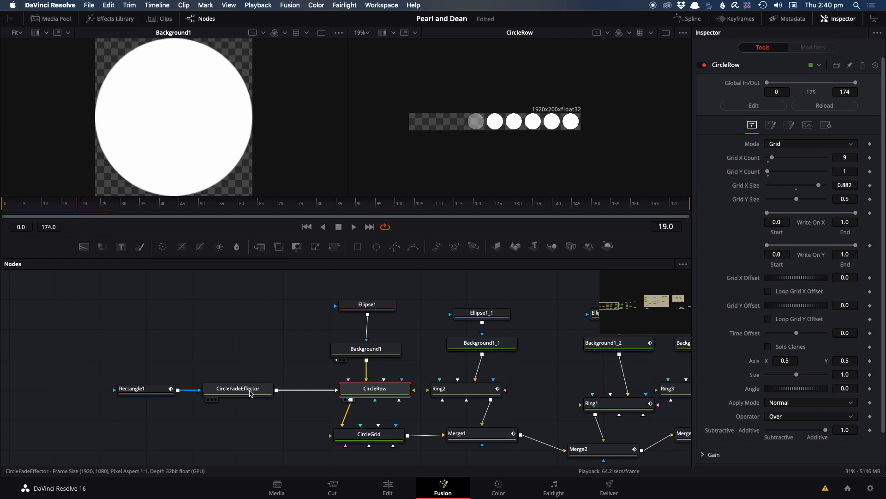
left_click_drag(80, 210, 65, 207)
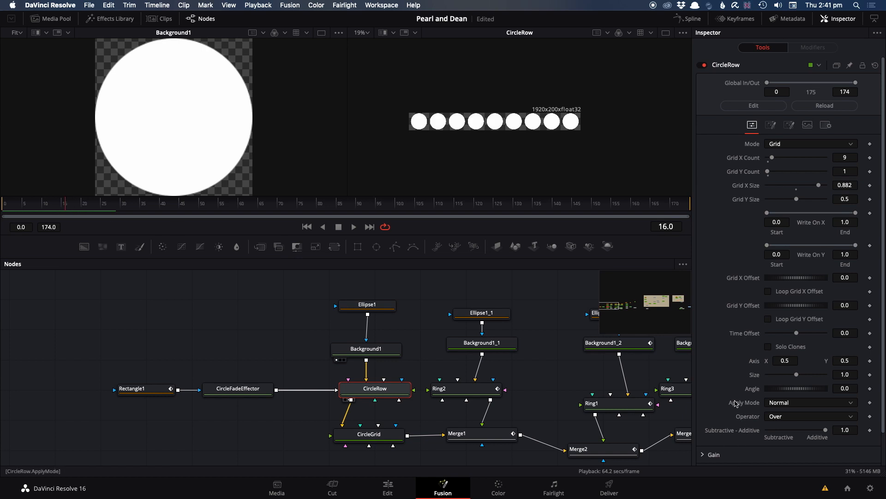
Lower CircleRow's Blend to 0.764 to demonstrate the clone falloff, and restore it to 1.0.
scroll(736, 403, "down", 2)
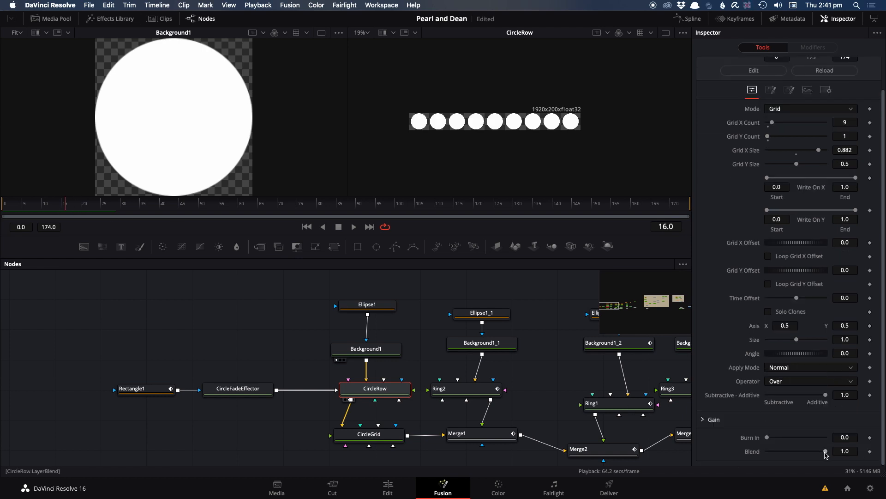
left_click_drag(826, 455, 812, 453)
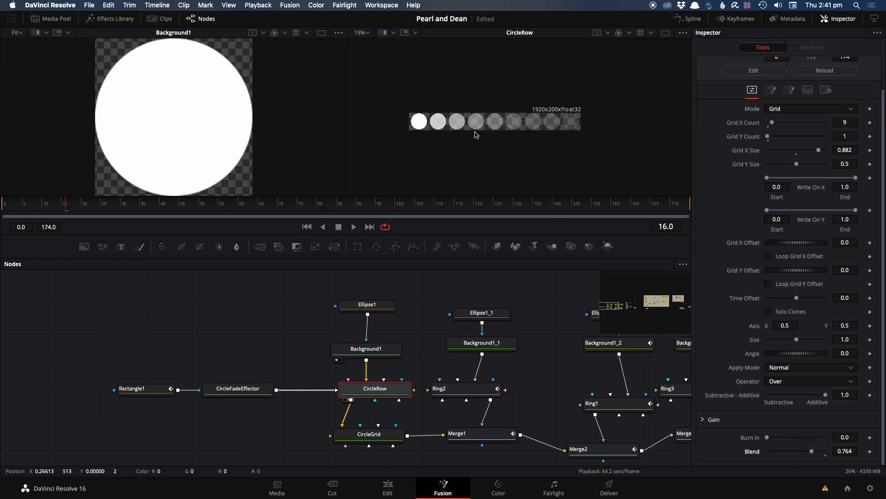
left_click_drag(811, 452, 840, 453)
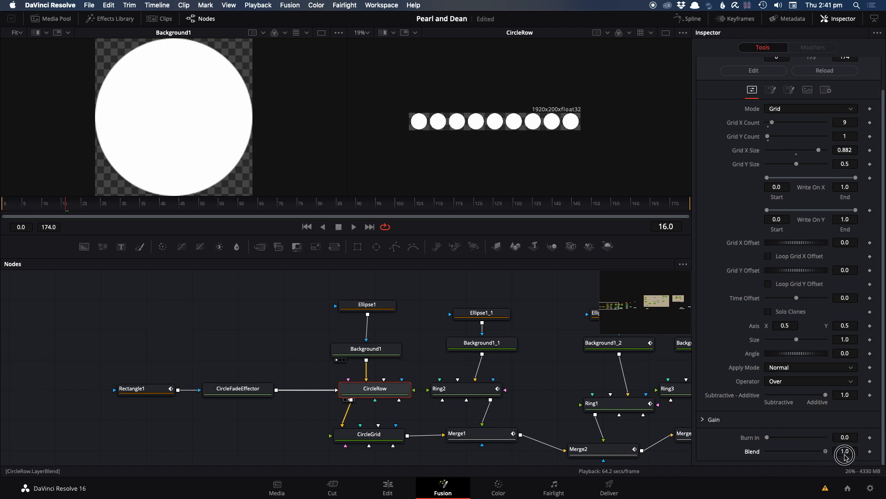
Scrub through CircleRow's fade, view CircleGrid in the second viewer, and examine how its rows animate over time.
left_click(79, 204)
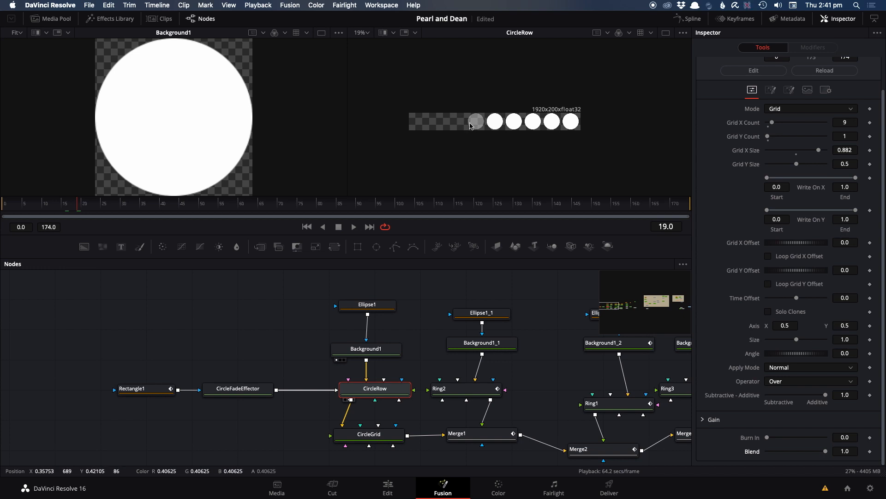
left_click_drag(77, 204, 35, 204)
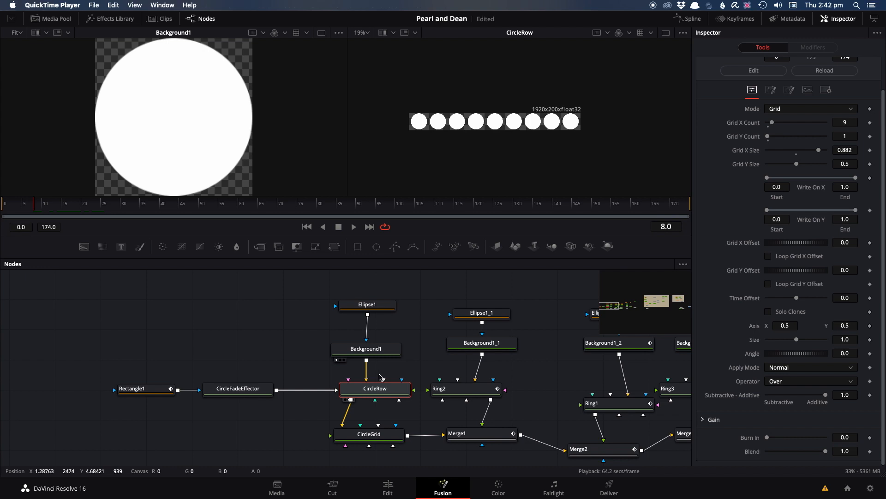
left_click(365, 436)
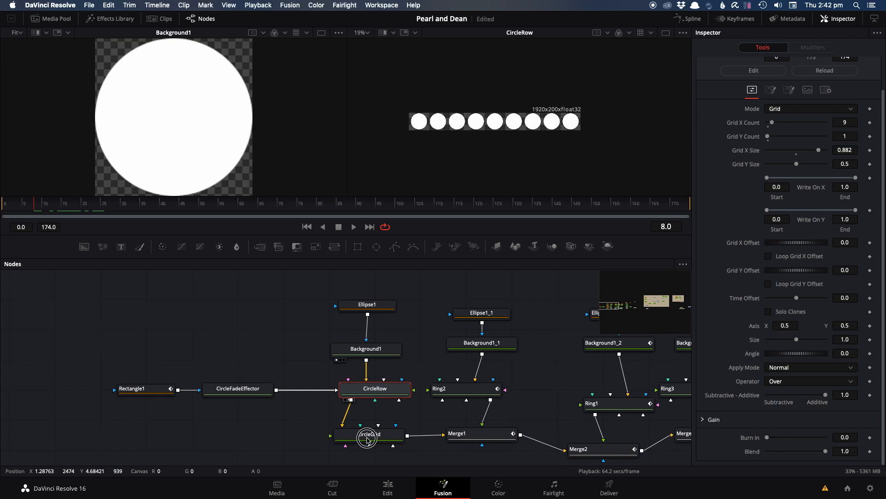
key("2")
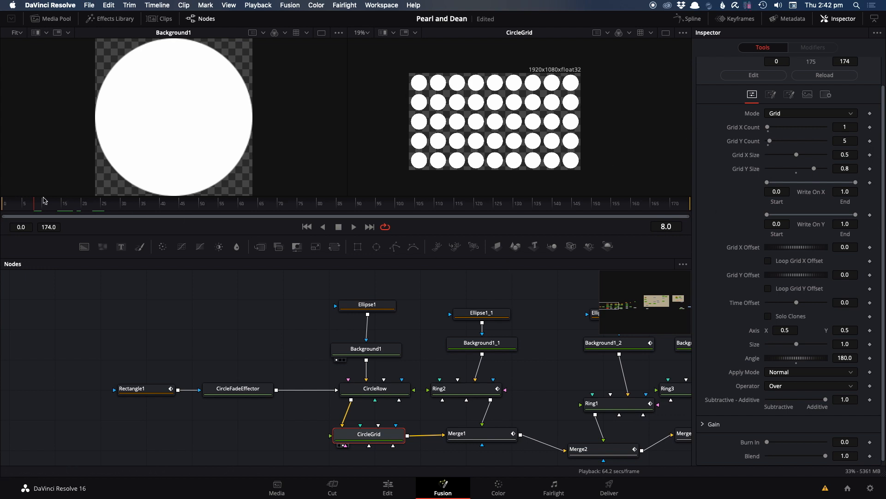
left_click_drag(40, 205, 80, 209)
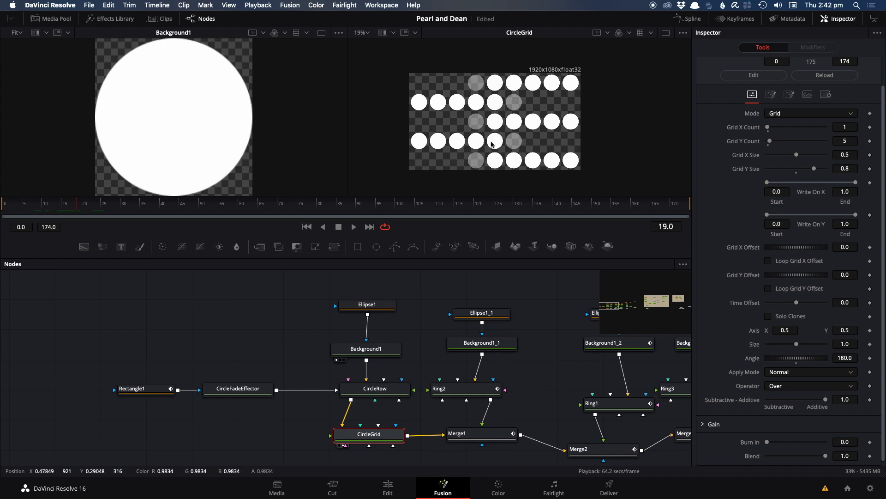
left_click_drag(59, 202, 101, 208)
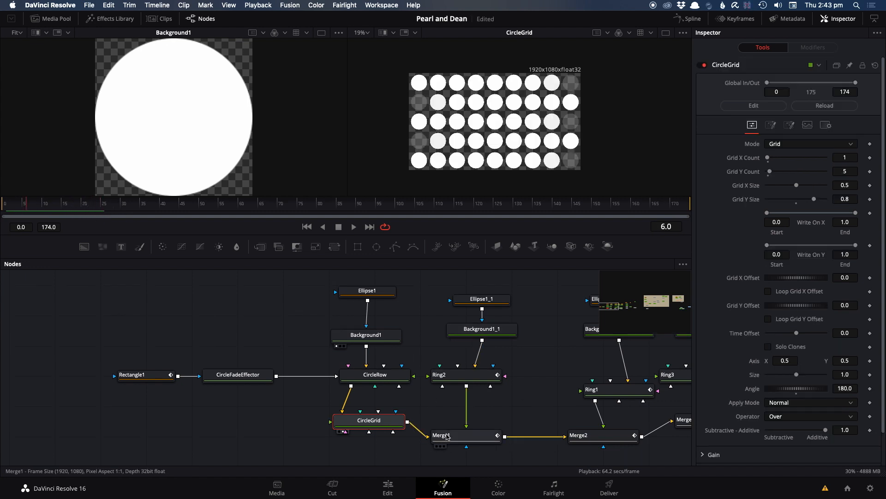
View Merge1 and check its animated Blend at frame 4 and on to frame 10.
left_click(449, 436)
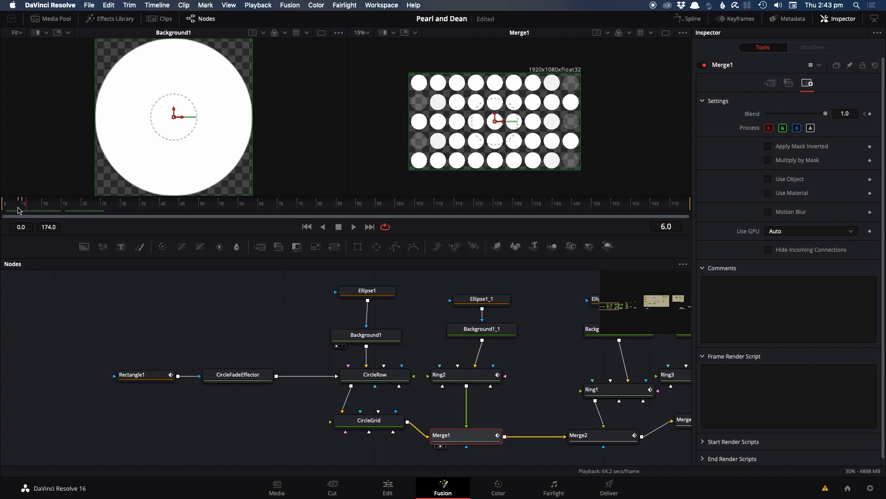
left_click(19, 207)
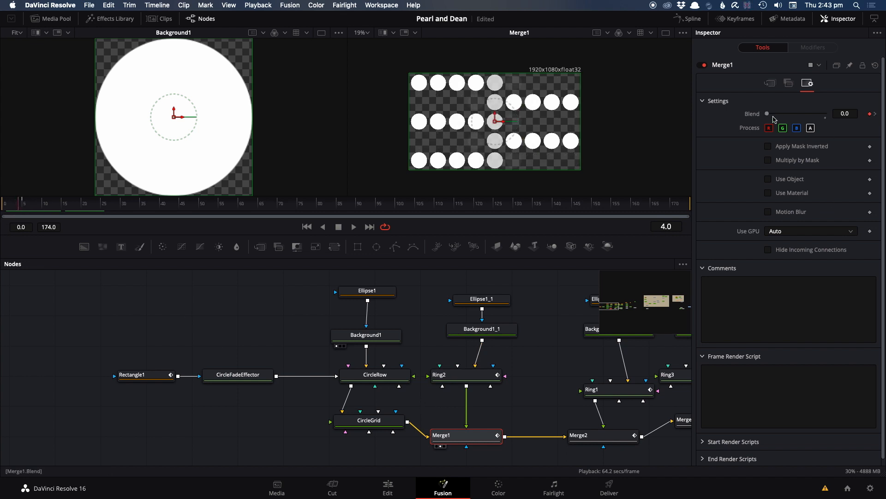
left_click_drag(25, 206, 42, 203)
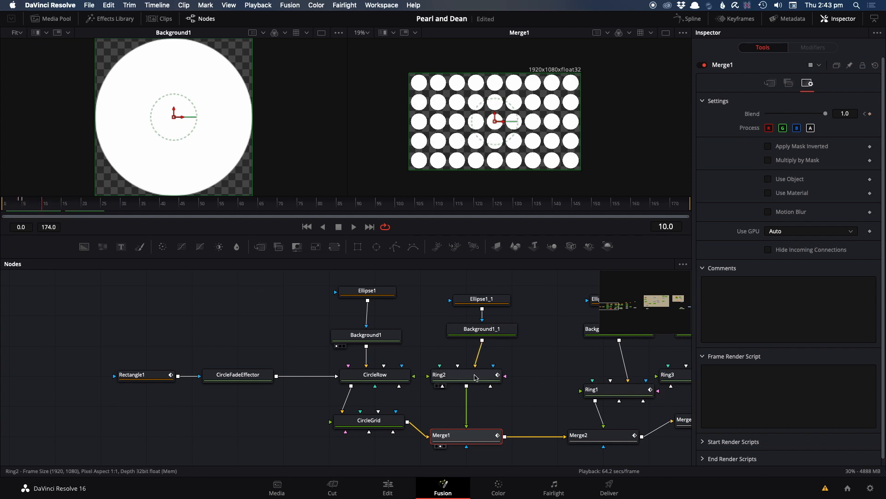
Inspect Ring2 and its sources Background1_1 and Ellipse1_1, leaving Background1_1 and Ring2 in the two viewers.
left_click(475, 378)
key("2")
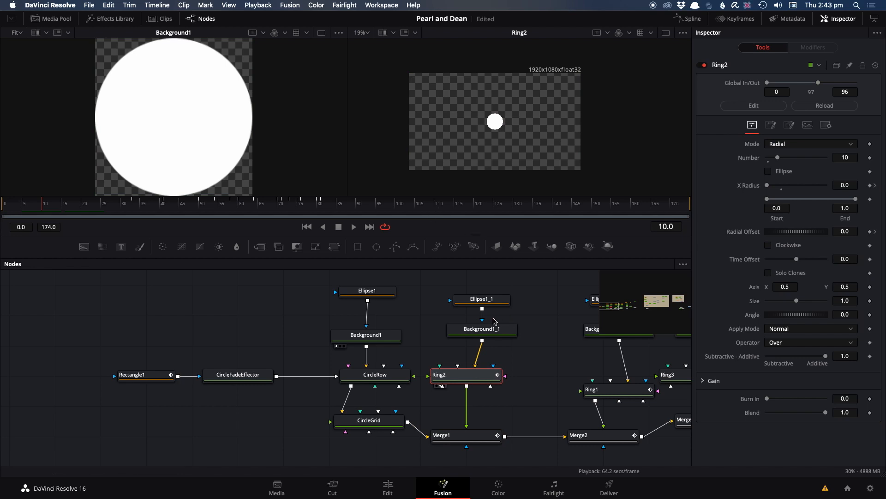
left_click(482, 330)
key("1")
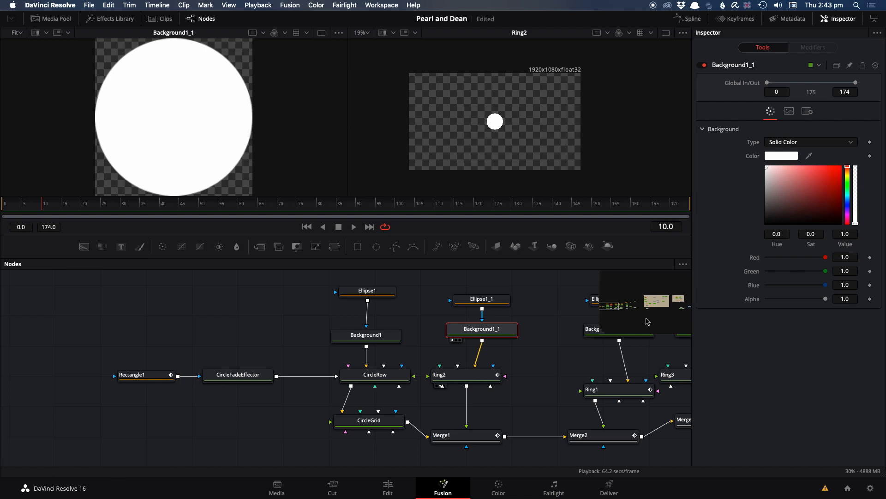
left_click(475, 303)
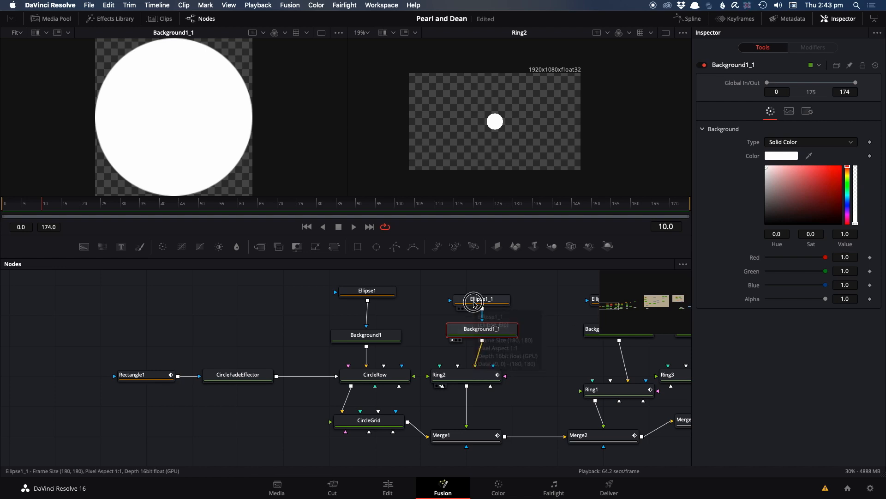
key("2")
scroll(449, 156, "up", 2)
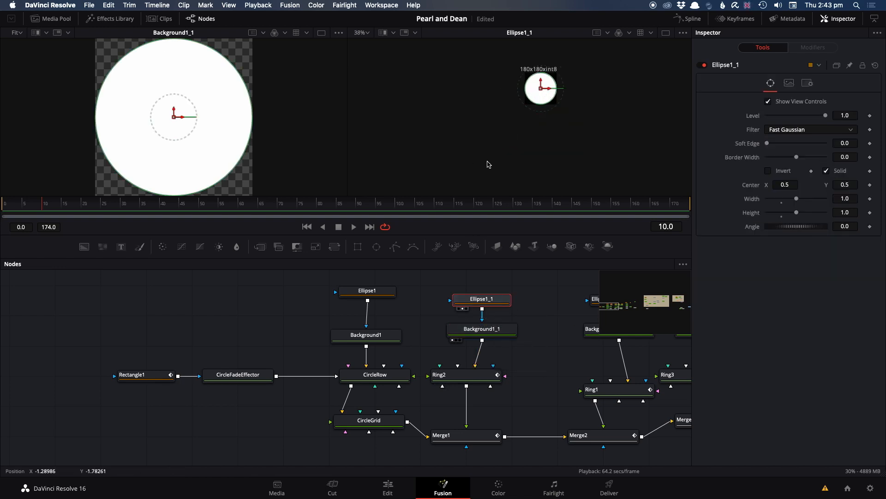
left_click(480, 372)
key("2")
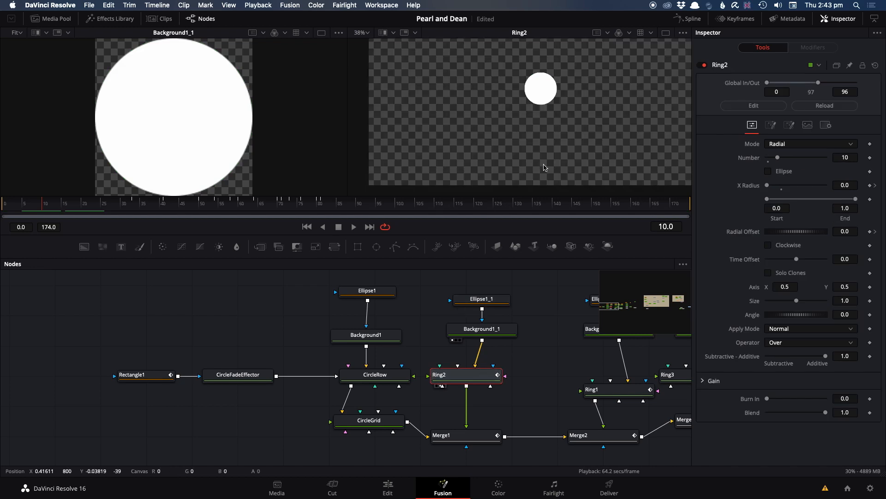
scroll(579, 139, "down", 2)
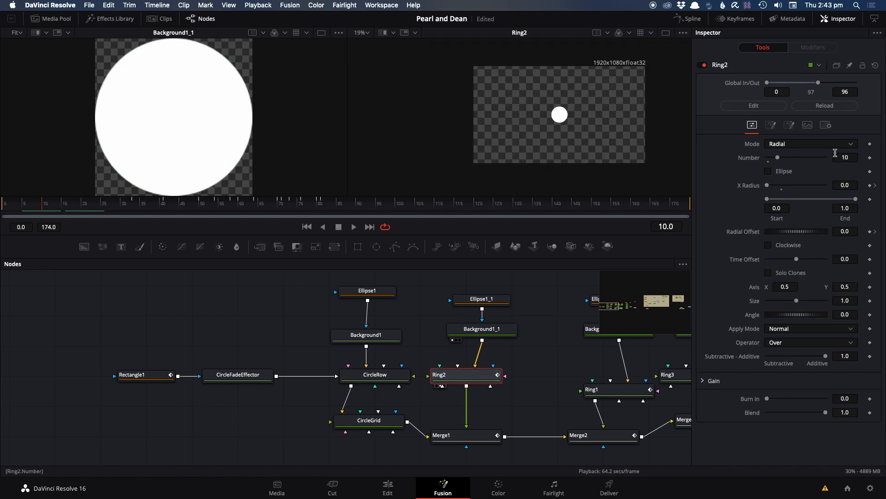
Scrub Ring2's animation through to frame 82 and examine its X Radius and Radial Offset changes.
left_click_drag(107, 206, 154, 211)
left_click_drag(157, 212, 248, 226)
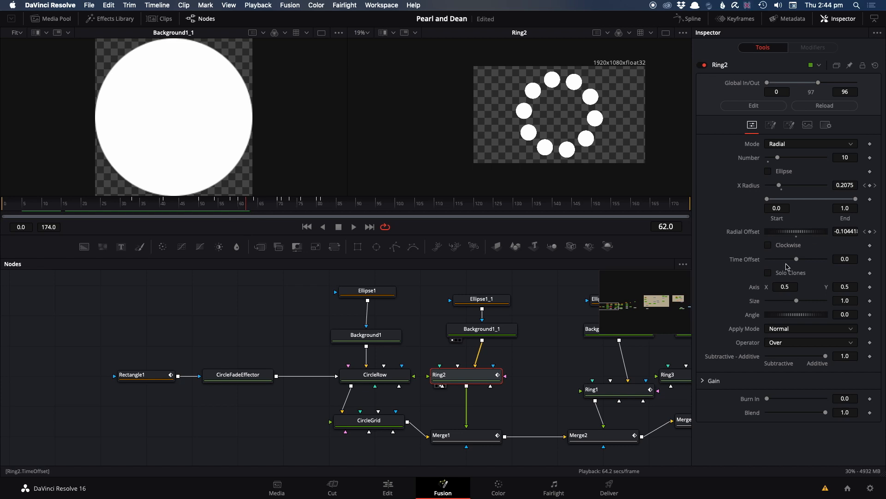
left_click_drag(248, 211, 309, 223)
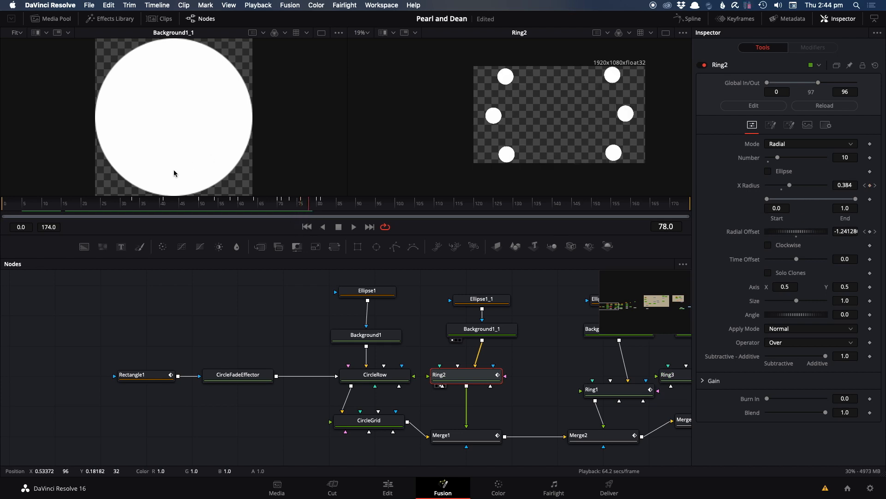
left_click_drag(308, 210, 326, 214)
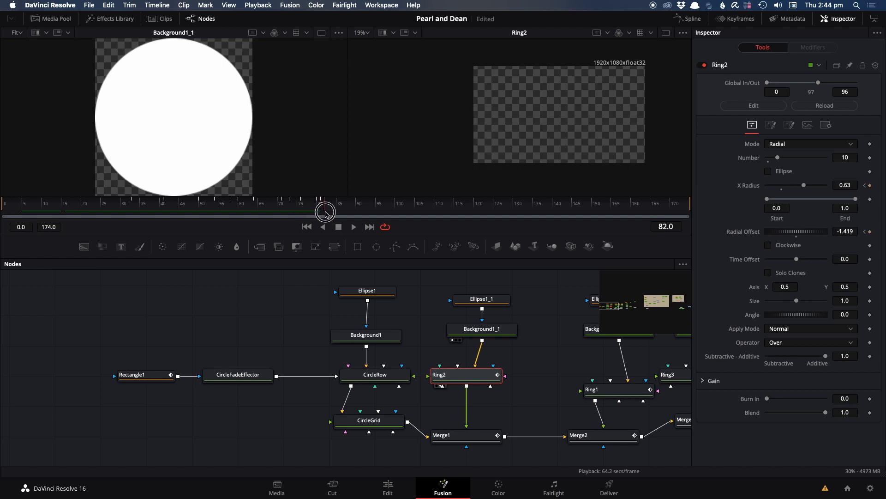
View Merge1 at frame 4 and load Ring2 in the first viewer to compare its circle with the grid.
left_click(456, 436)
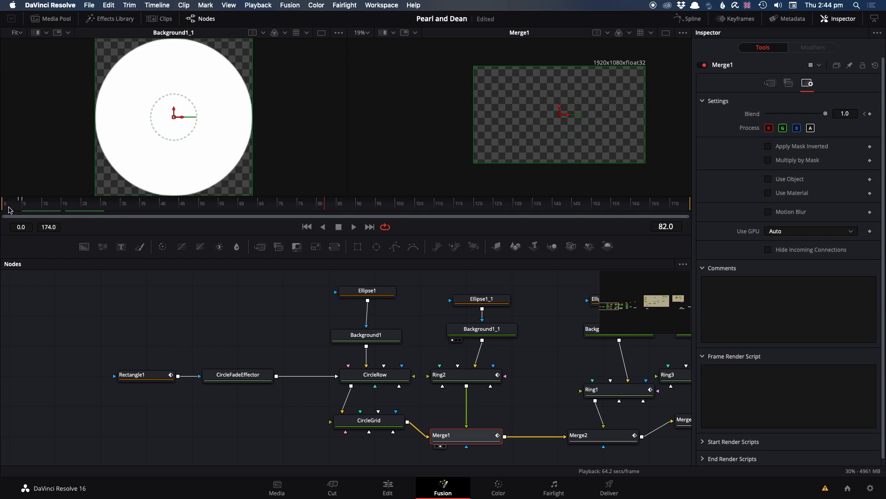
left_click(24, 200)
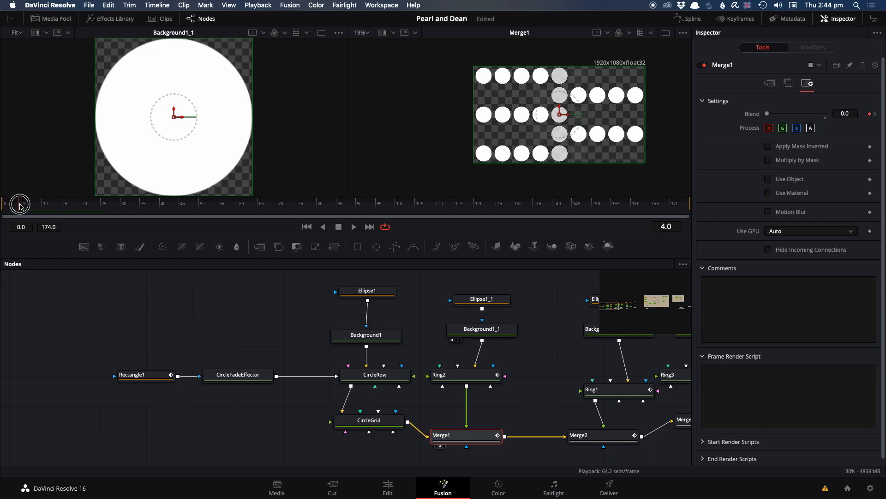
scroll(538, 118, "up", 2)
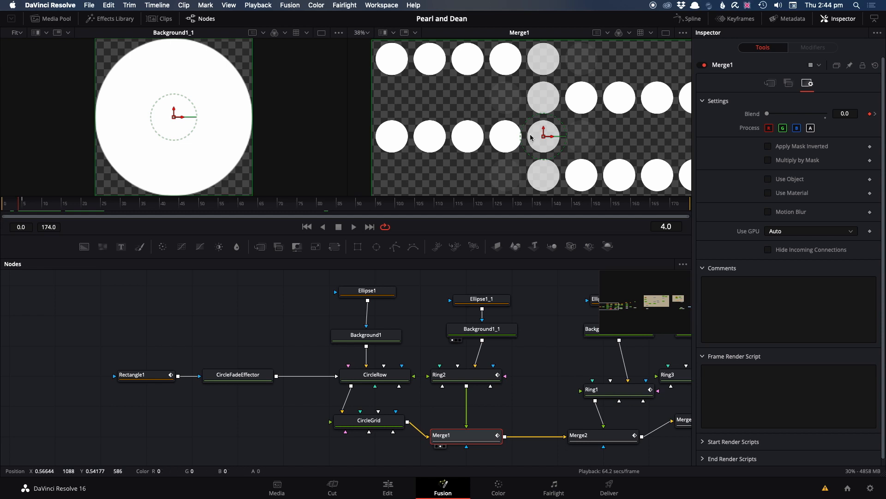
left_click(473, 374)
key("1")
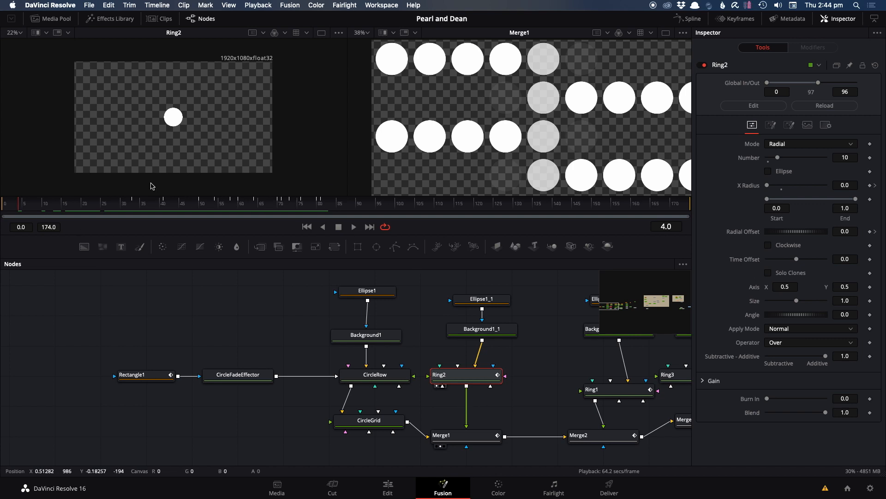
scroll(478, 183, "down", 2)
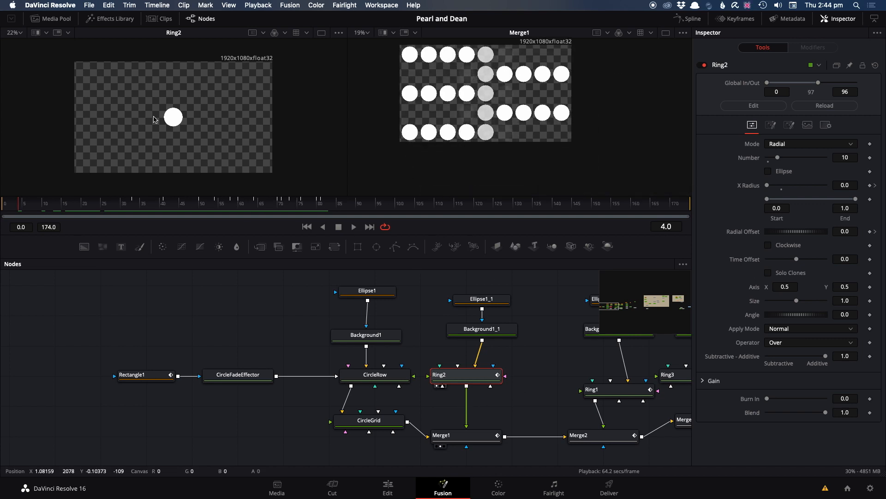
Scrub Ring2 and Merge1 to frame 76, and view Merge2 at frame 74 to see the inner ring combined with Ring2.
left_click_drag(59, 208, 301, 222)
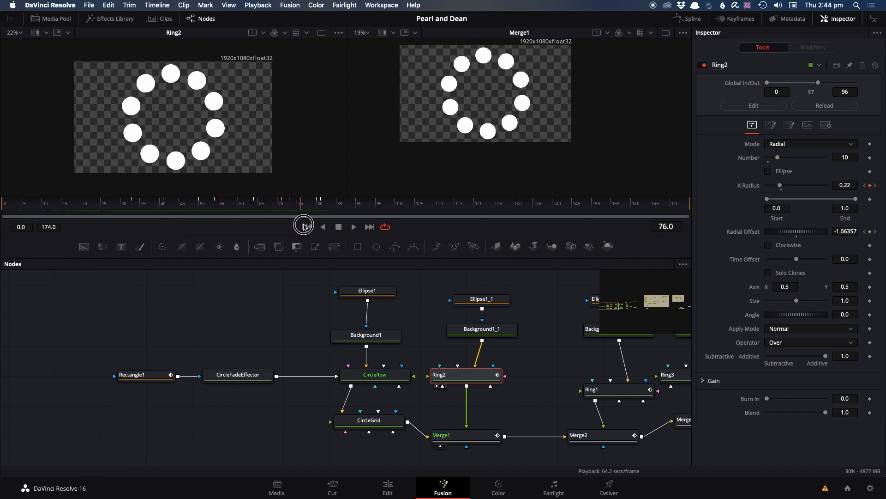
left_click_drag(538, 337, 324, 329)
left_click(368, 427)
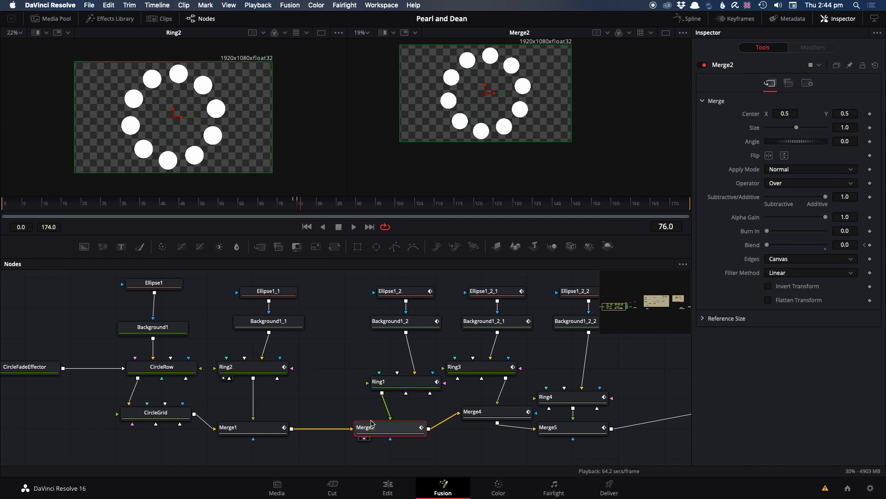
left_click(293, 208)
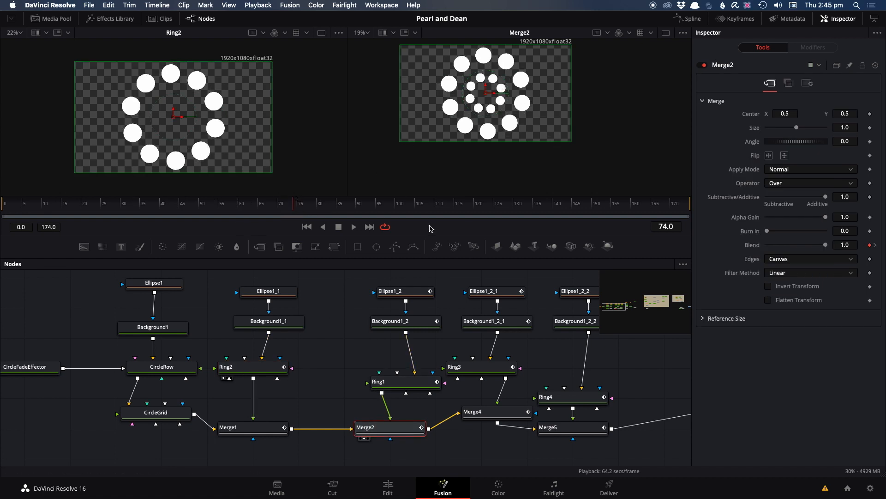
Move the Ring1 node directly above Merge2, view it, and scrub to frame 82 to examine its Blend, X Radius and Radial Offset animation.
left_click_drag(406, 376, 389, 392)
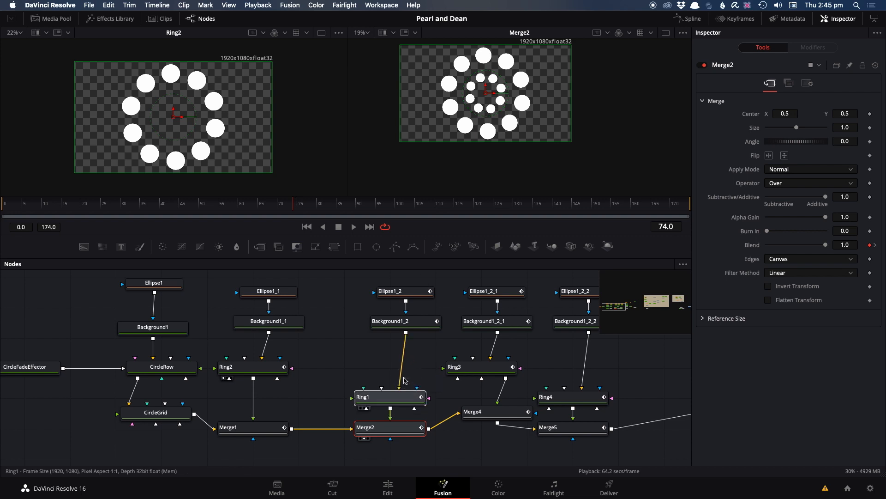
key("2")
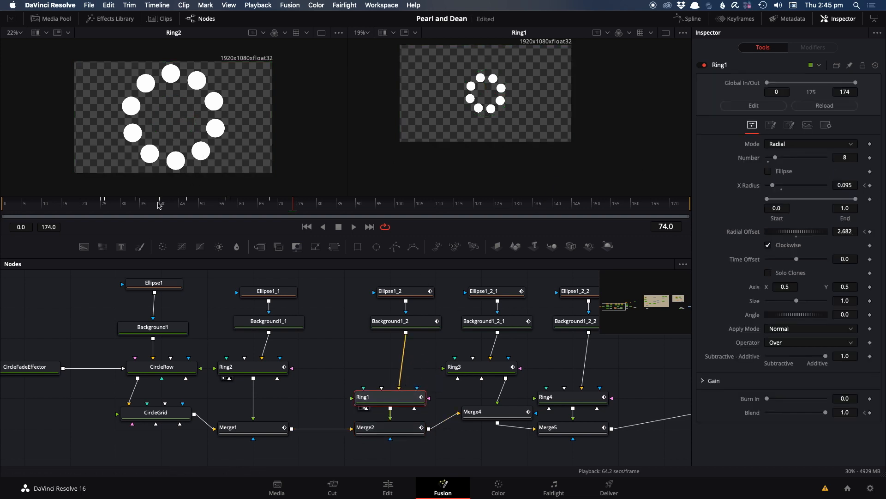
left_click_drag(97, 208, 119, 197)
scroll(458, 131, "up", 2)
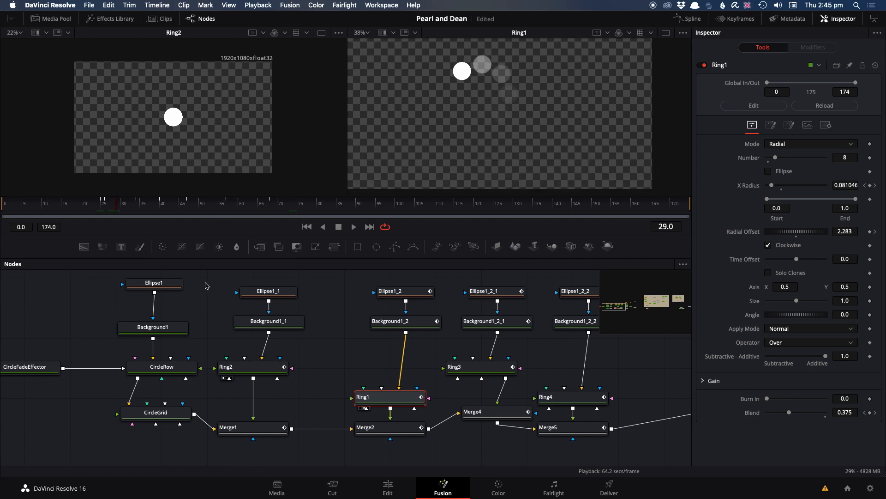
left_click(125, 204)
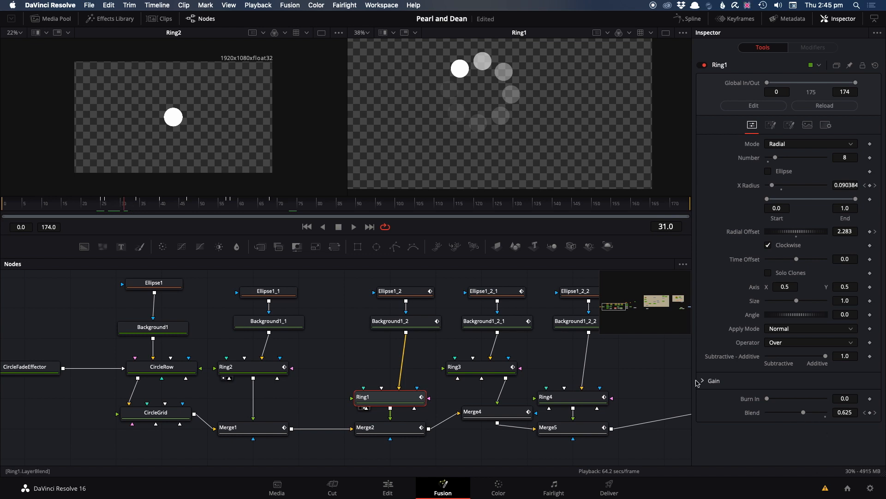
left_click_drag(132, 207, 328, 205)
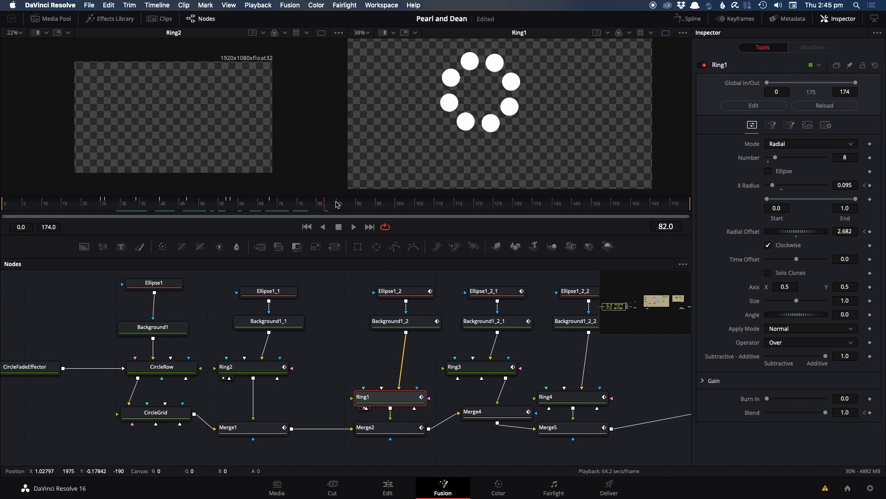
View Merge2 in the second viewer at frame 73 to compare the combined rings.
left_click(414, 425)
left_click_drag(296, 208, 293, 208)
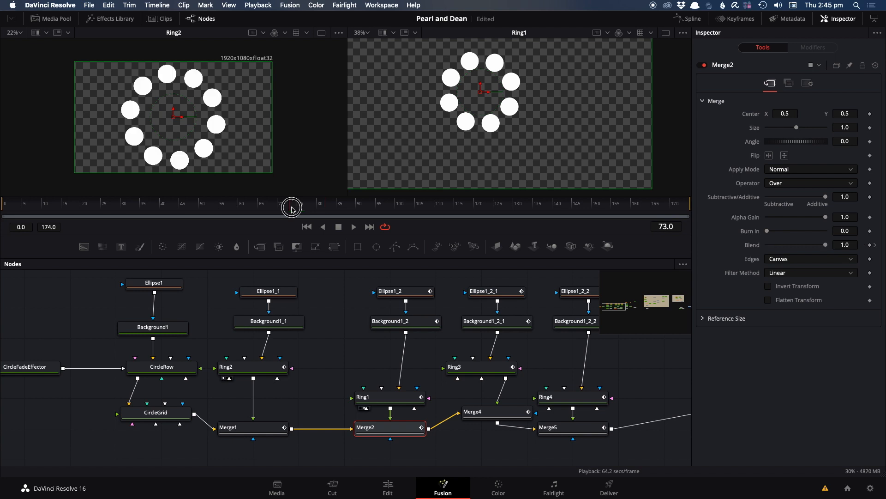
key("2")
scroll(421, 444, "right", 5)
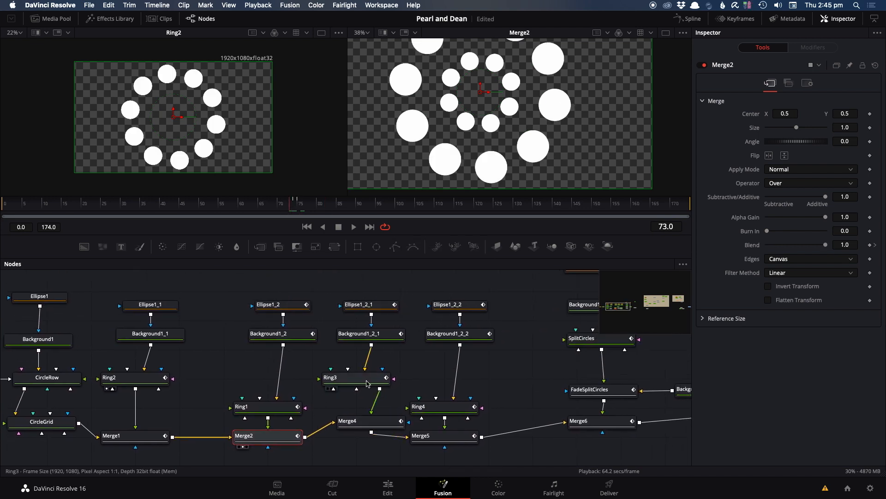
View Ring3 in the second viewer and scrub its animation to frame 78.
left_click(356, 378)
key("2")
left_click_drag(258, 201, 311, 200)
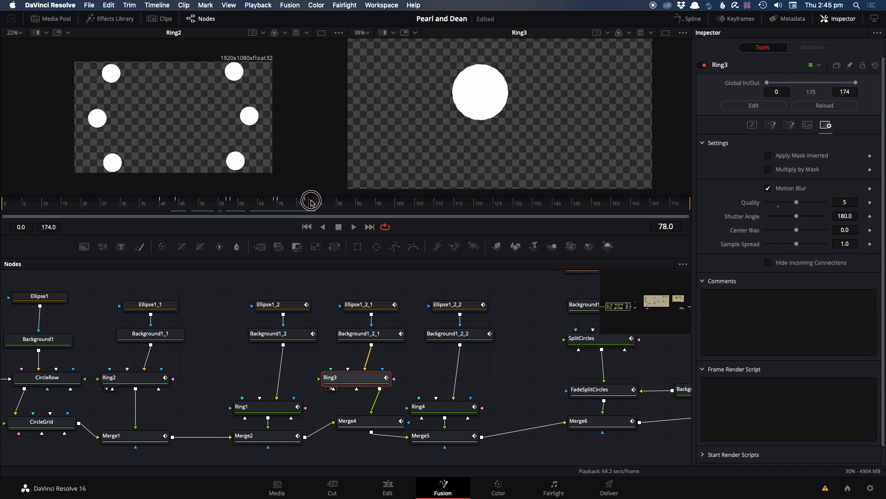
View Merge5 with the whole frame visible and scrub to frame 84 to check its Blend.
left_click(441, 434)
key("2")
scroll(414, 162, "down", 3)
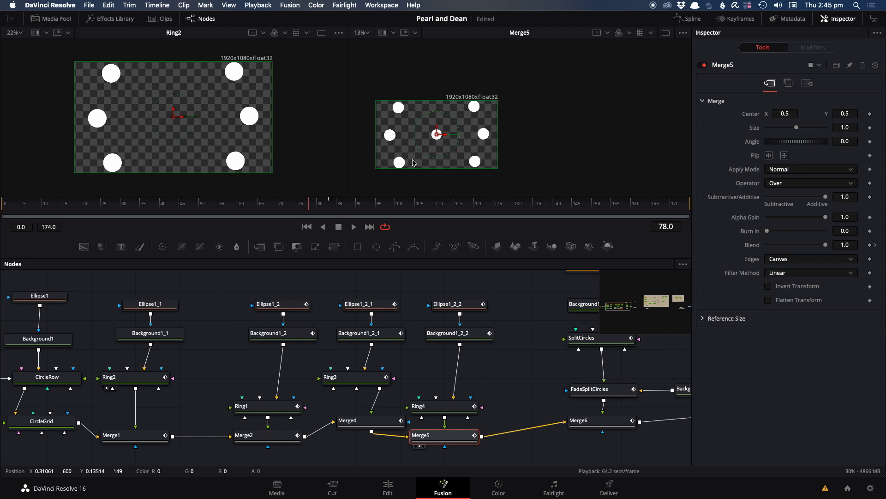
left_click_drag(307, 203, 334, 193)
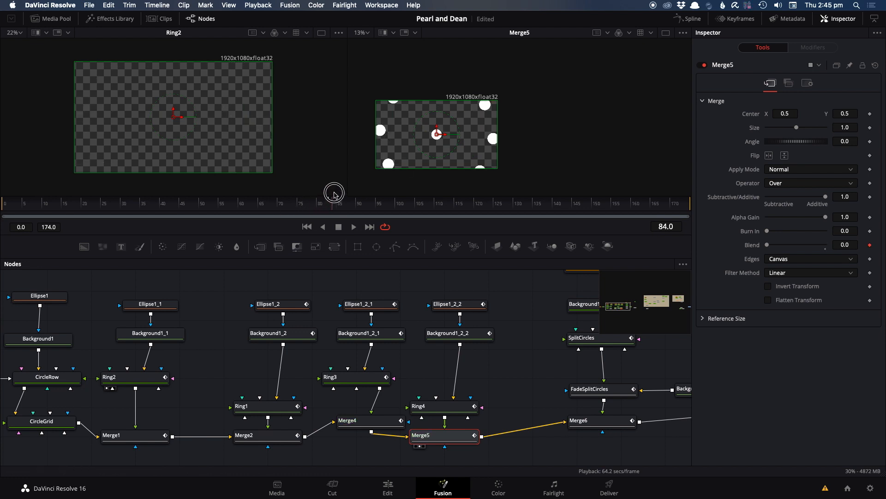
View Ring4 in the second viewer and scrub its animation to frame 79.
key("2")
left_click(441, 407)
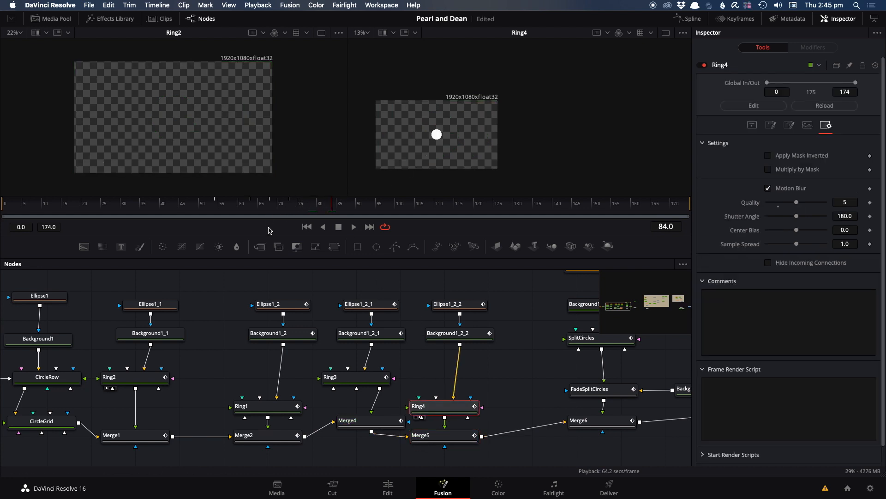
left_click_drag(267, 211, 313, 180)
Return the second viewer to Merge5, rewind to before the rings spread out, and play the combined animation.
left_click(431, 433)
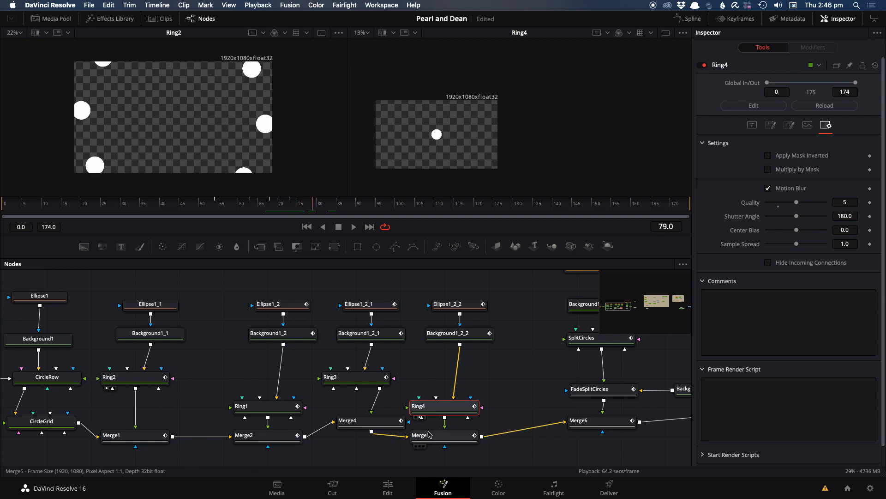
key("2")
left_click_drag(304, 204, 265, 211)
key("space")
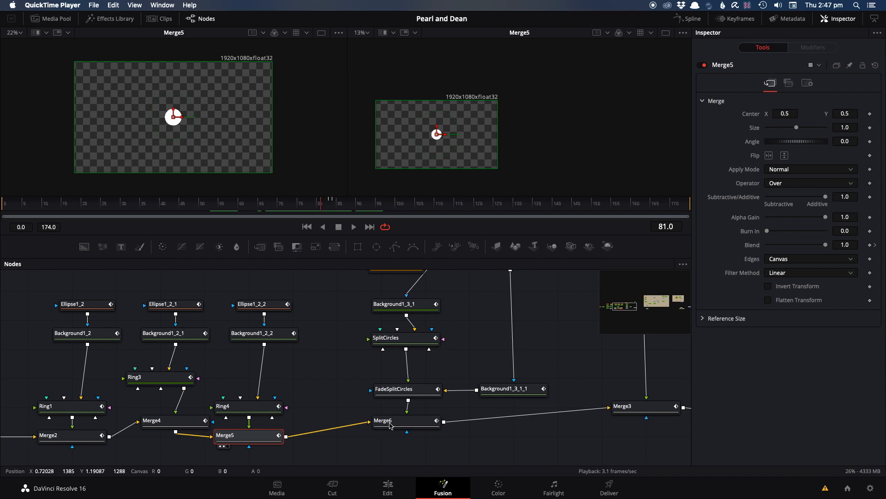
View Merge6 up to frame 105, then load SplitCircles in the first viewer and scrub its grid animation to frame 104.
left_click(390, 425)
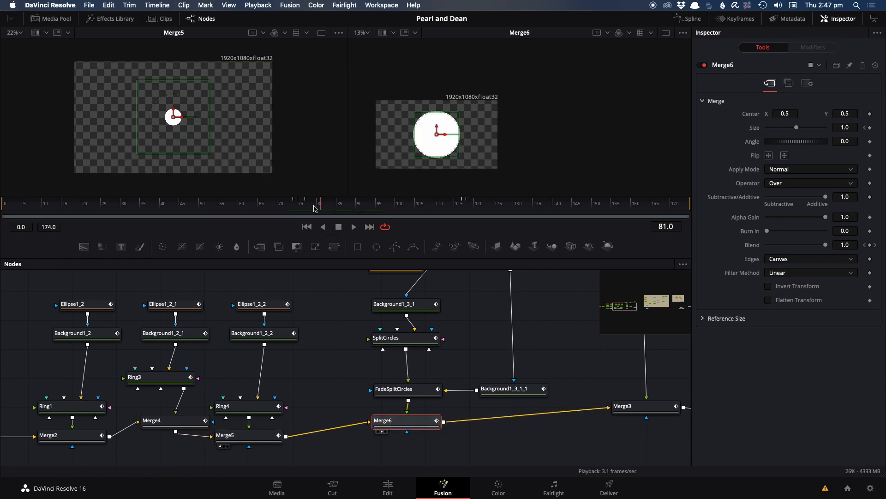
left_click_drag(313, 207, 416, 220)
left_click_drag(423, 334, 400, 368)
left_click(378, 373)
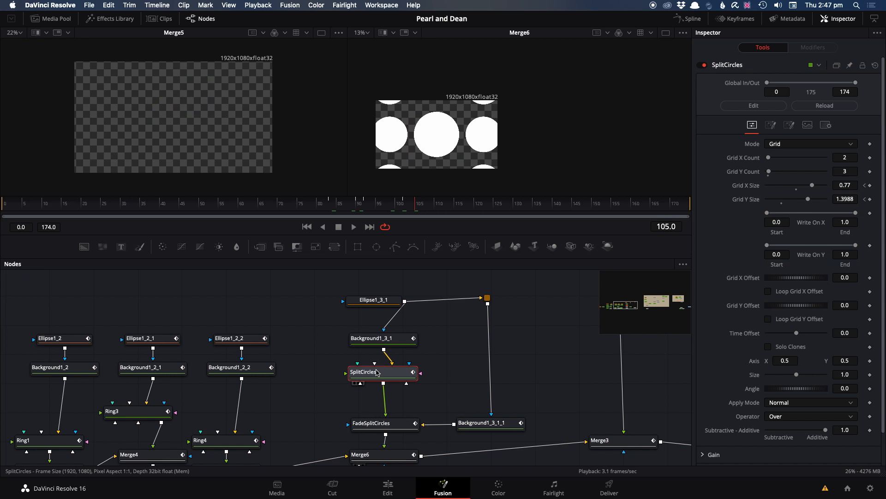
key("1")
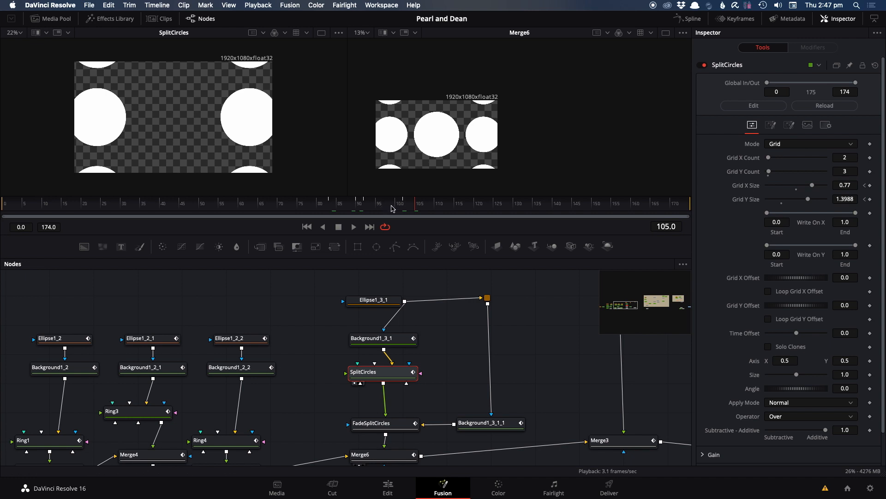
mouse_move(394, 207)
left_mouse_down()
mouse_move(340, 208)
mouse_move(410, 211)
left_mouse_up()
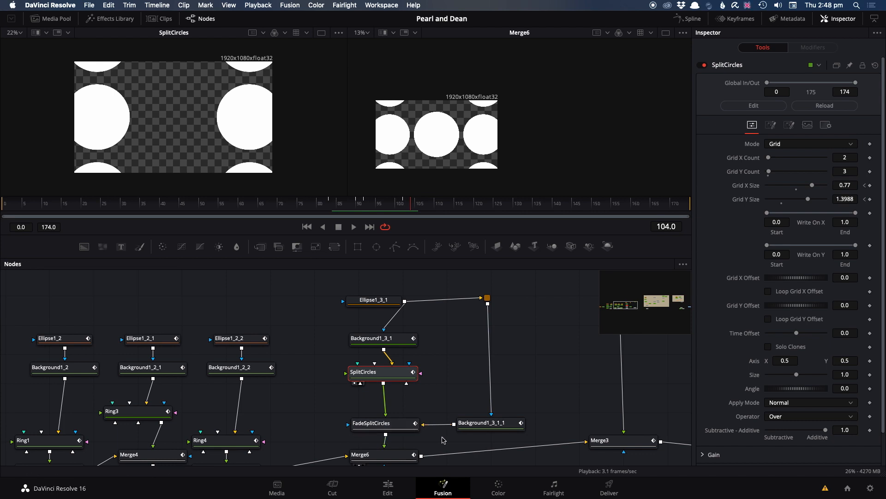
View Background1_3_1_1 in the second viewer and scrub to frame 110 to examine the central circle.
left_click(476, 423)
key("2")
left_click_drag(373, 206, 439, 215)
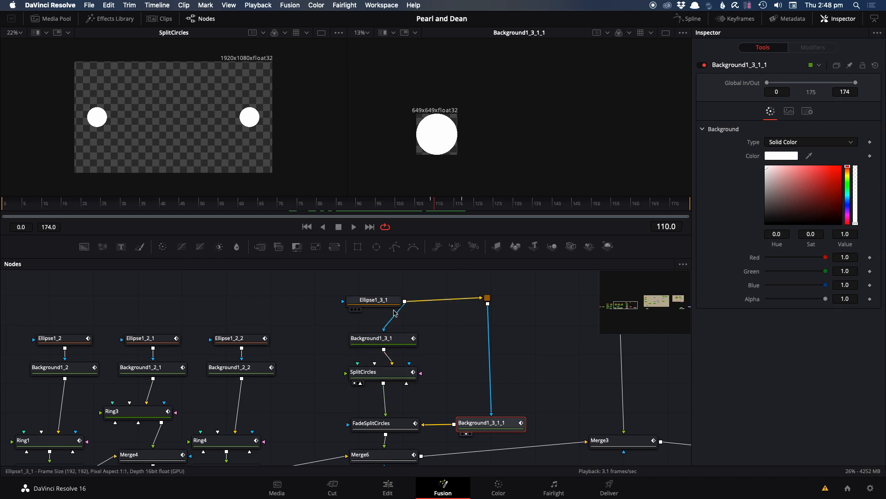
Compare SplitCircles, FadeSplitCircles and Merge6 in the second viewer, and scrub Merge6 onward from frame 110.
left_click_drag(378, 378, 485, 153)
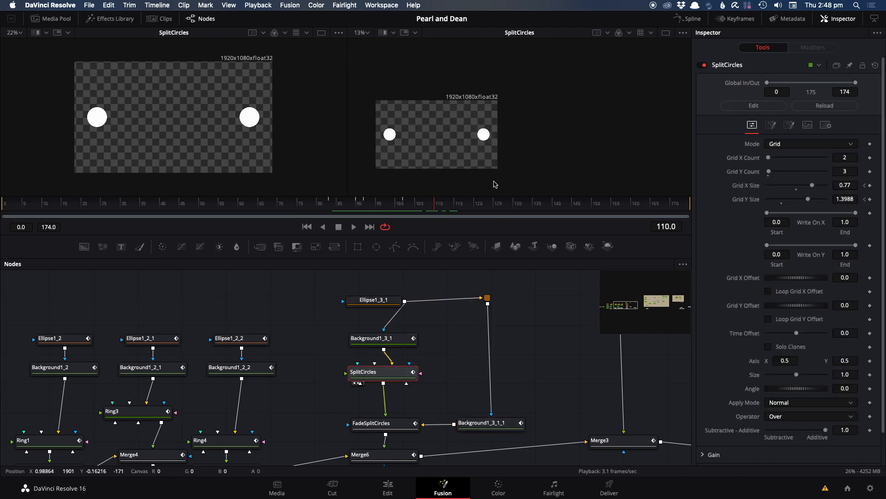
left_click_drag(381, 428, 456, 150)
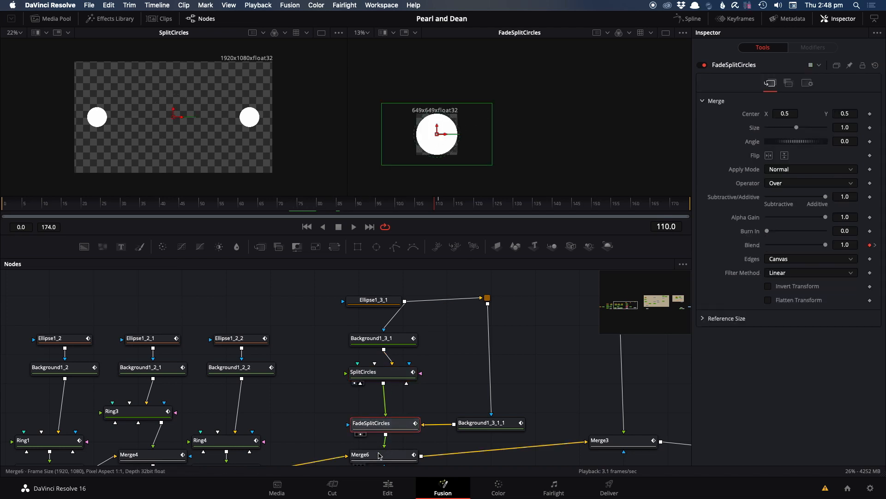
left_click(383, 455)
scroll(386, 455, "down", 1)
left_click_drag(387, 437, 438, 134)
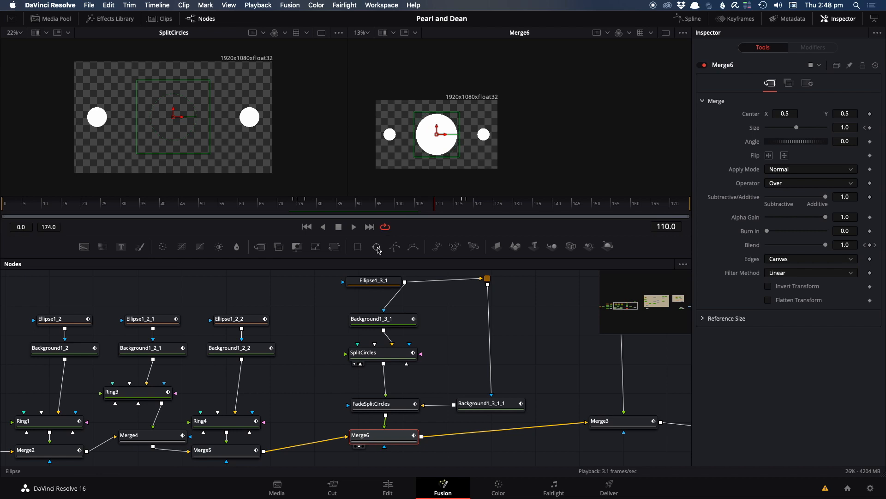
left_click_drag(437, 205, 467, 208)
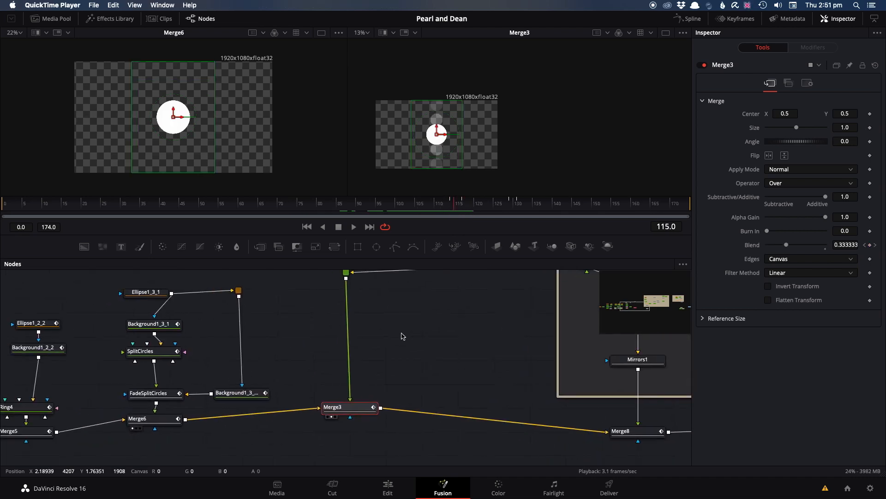
View Merge3 and trace its connections to the framed node group containing CircleRow_1, CircleGrid_1 and the effectors.
left_click(356, 412)
left_click_drag(448, 356, 351, 419)
scroll(488, 326, "down", 10)
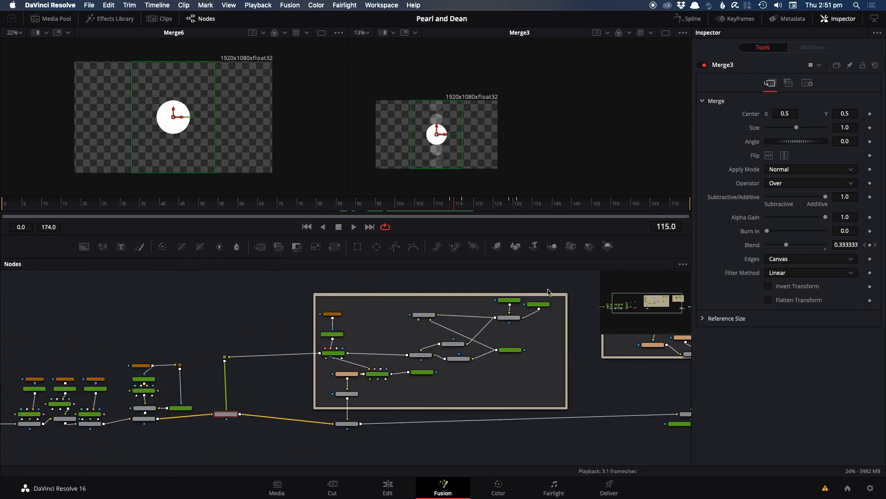
scroll(355, 336, "up", 3)
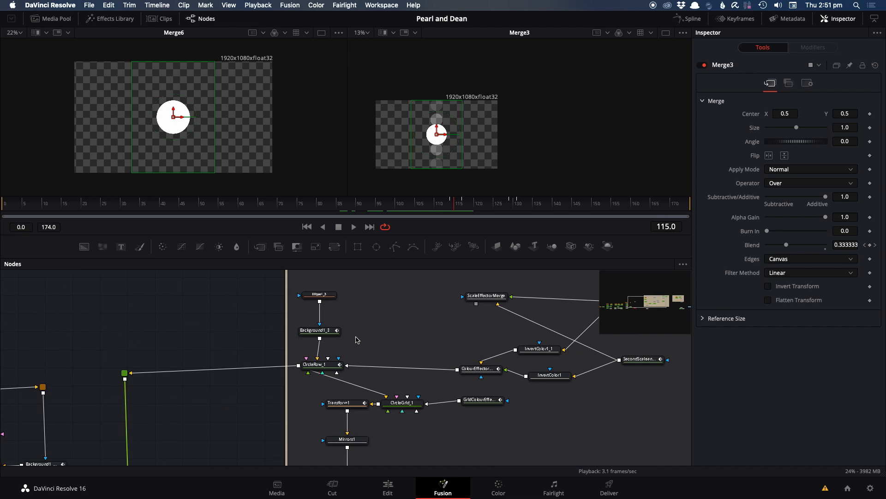
scroll(246, 337, "down", 5)
scroll(202, 443, "up", 6)
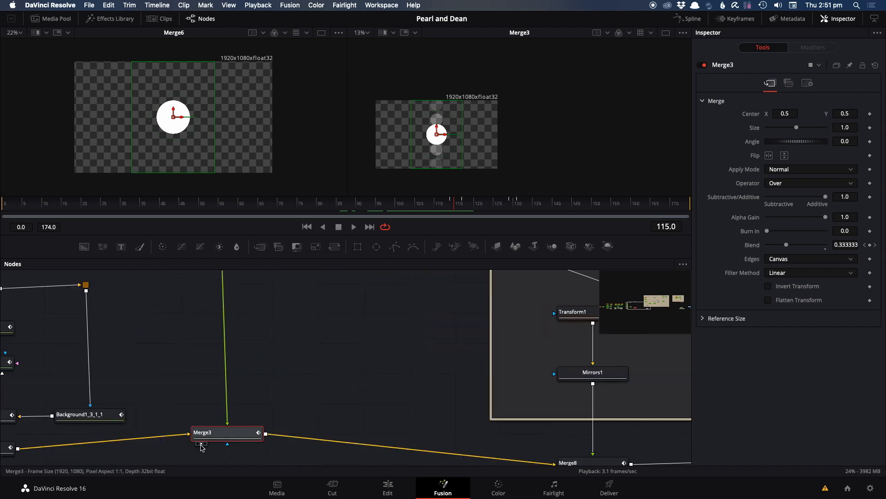
Scrub Merge3 through frame 118 and back to frame 115 to examine its animated Blend.
left_click(436, 203)
left_click_drag(438, 205, 468, 213)
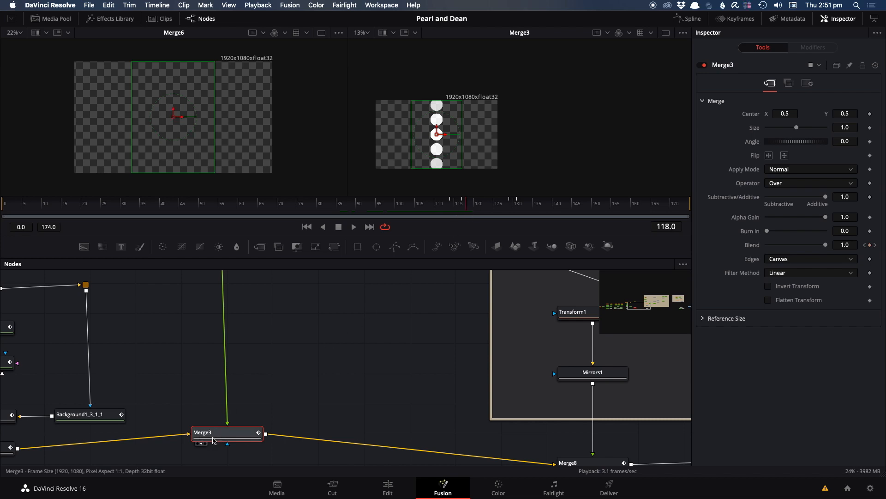
left_click_drag(434, 204, 456, 206)
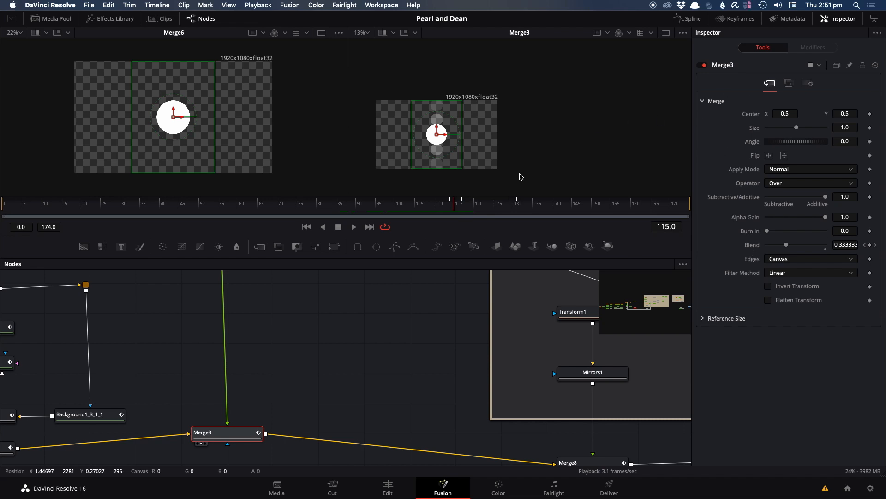
Load CircleRow_1 in the first viewer and examine its grid count and size settings.
scroll(406, 314, "up", 2)
scroll(400, 326, "right", 6)
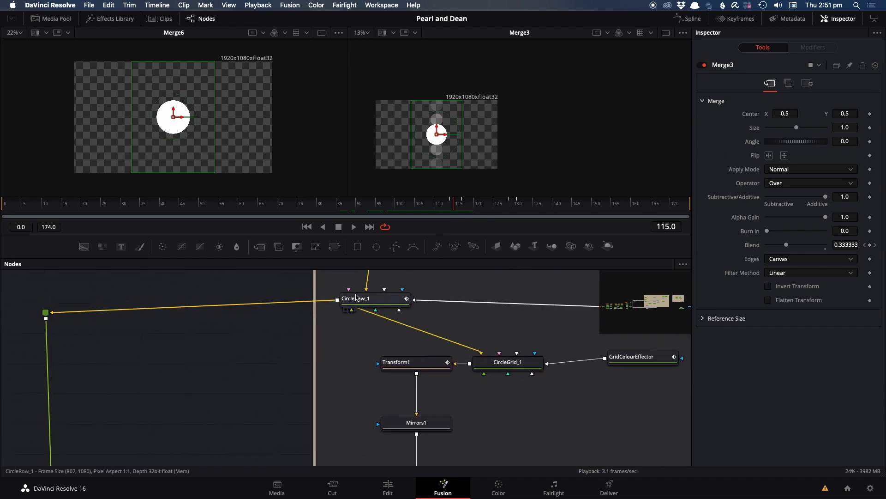
left_click_drag(344, 309, 340, 312)
key("1")
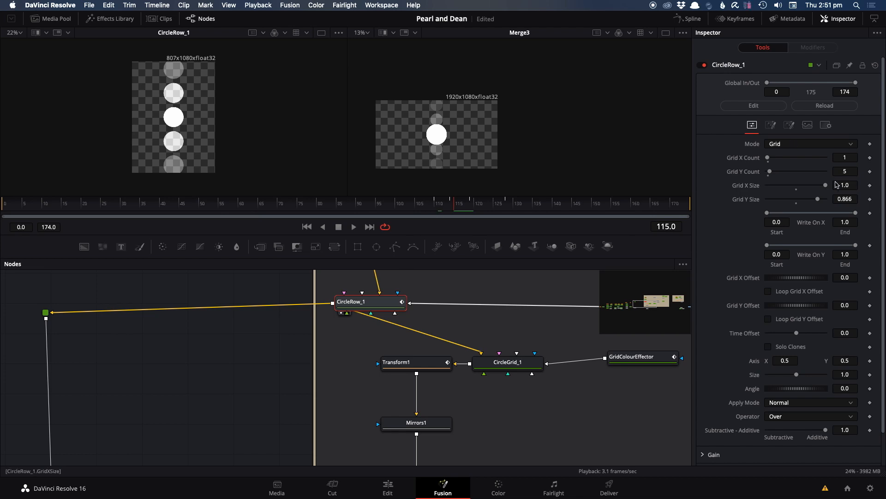
View ColourEffectorMerge in the second viewer and scrub to frame 121 to see how it affects CircleRow_1.
scroll(442, 380, "up", 4)
scroll(442, 380, "right", 3)
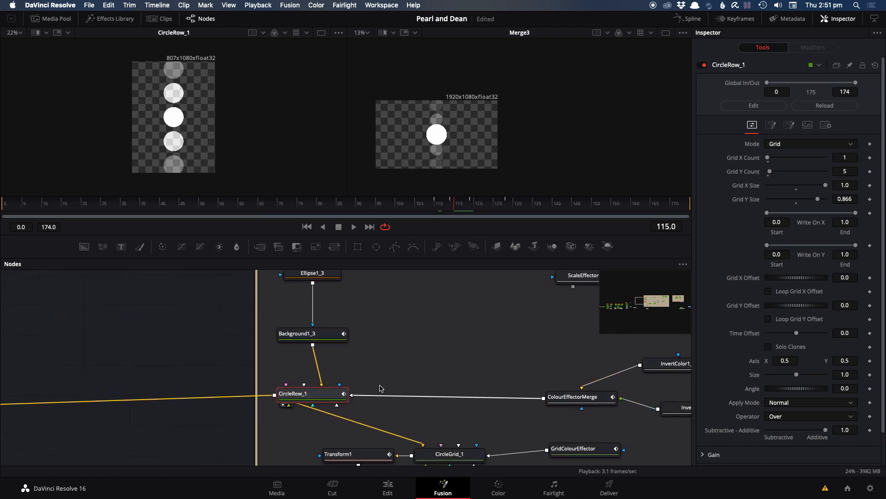
left_click(591, 395)
key("2")
left_click_drag(442, 207, 471, 218)
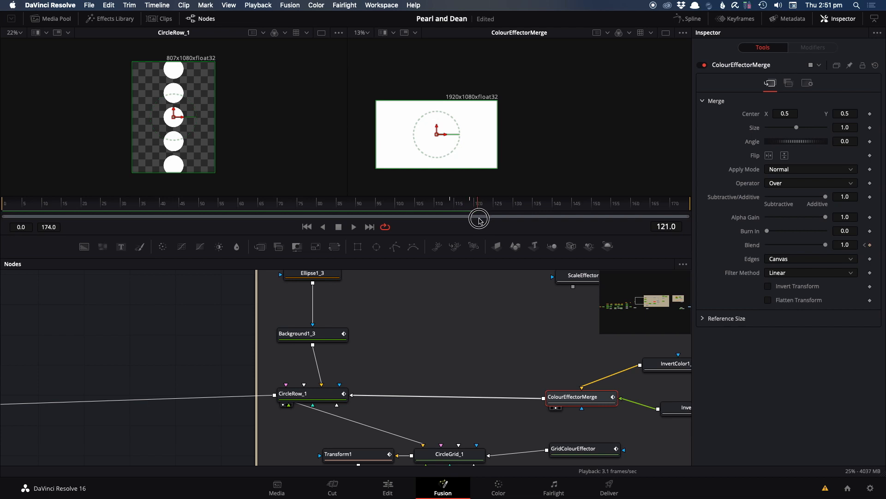
Return to Merge3 and view it in the second viewer at frame 121.
scroll(474, 311, "down", 10)
scroll(416, 301, "left", 5)
left_click(213, 370)
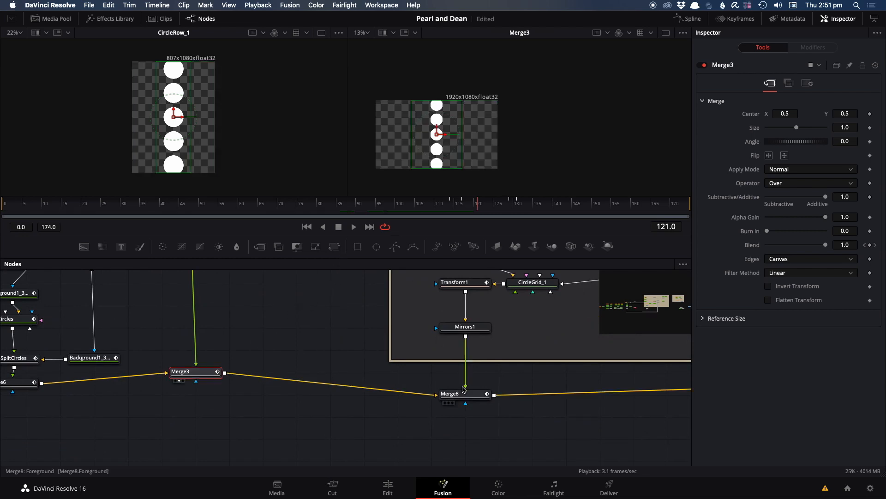
View CircleGrid_1 in the second viewer and scrub back to frame 115 to examine its three cloned columns.
scroll(439, 324, "up", 5)
scroll(439, 323, "right", 5)
scroll(416, 401, "up", 5)
scroll(415, 401, "right", 5)
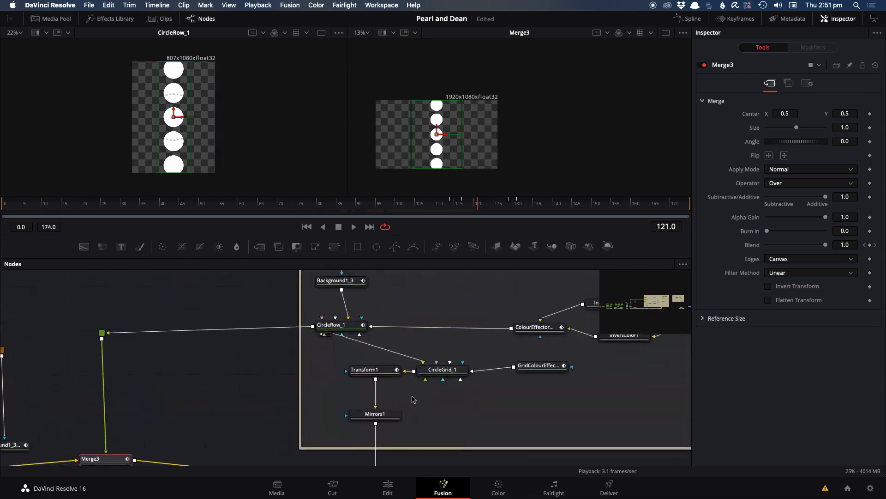
left_click(451, 372)
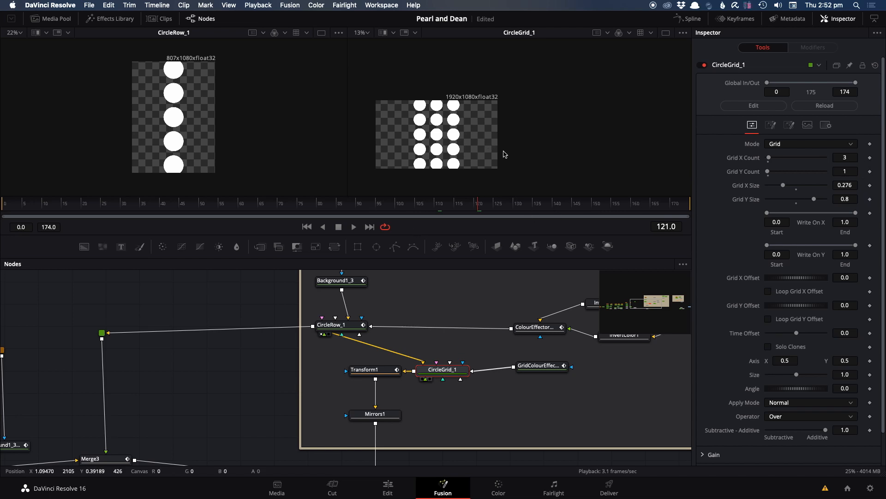
mouse_move(470, 206)
left_mouse_down()
mouse_move(445, 206)
mouse_move(455, 208)
left_mouse_up()
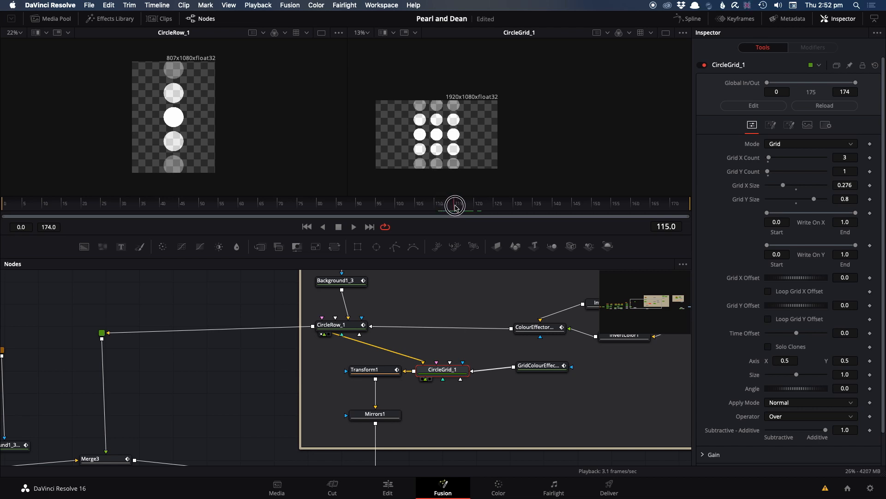
Load GridColourEffector in the first viewer and scrub to frame 112 to examine its gradient's effect on CircleGrid_1.
left_click(534, 368)
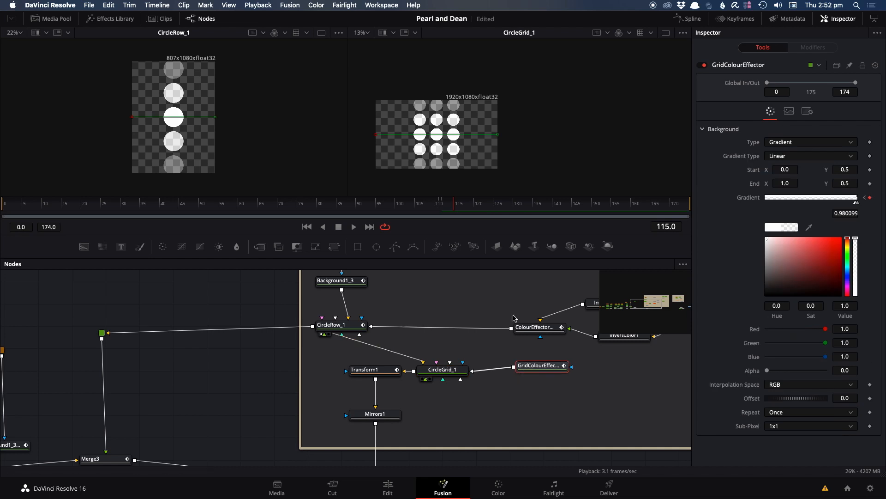
key("1")
left_click_drag(420, 211, 445, 210)
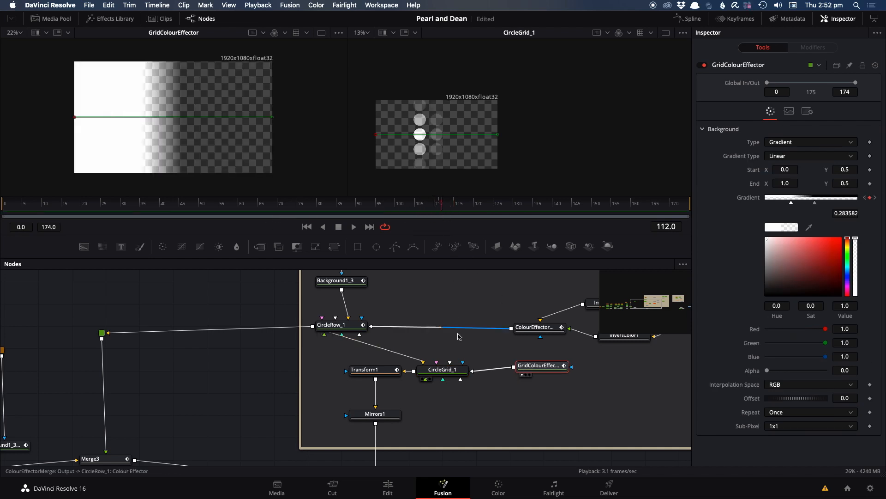
left_click(450, 371)
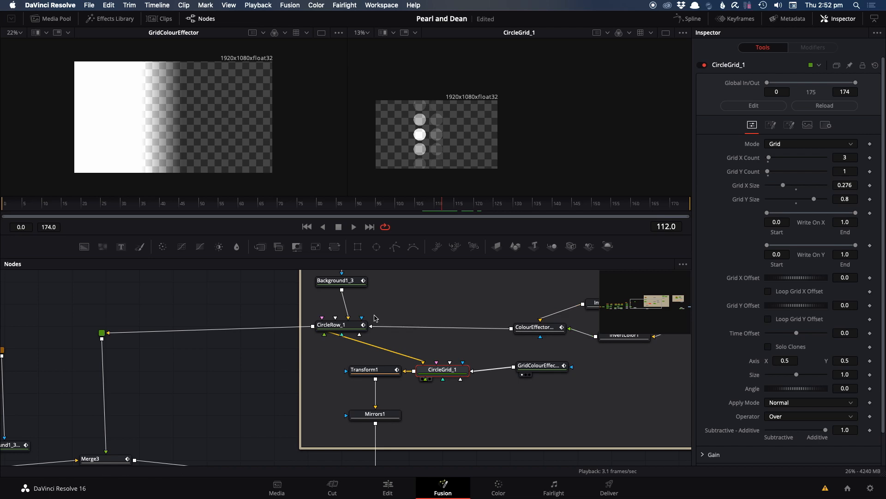
Return CircleRow_1 to the first viewer and scrub GridColourEffector from frame 110 to 117 to compare the row with the grid.
left_click(341, 325)
key("1")
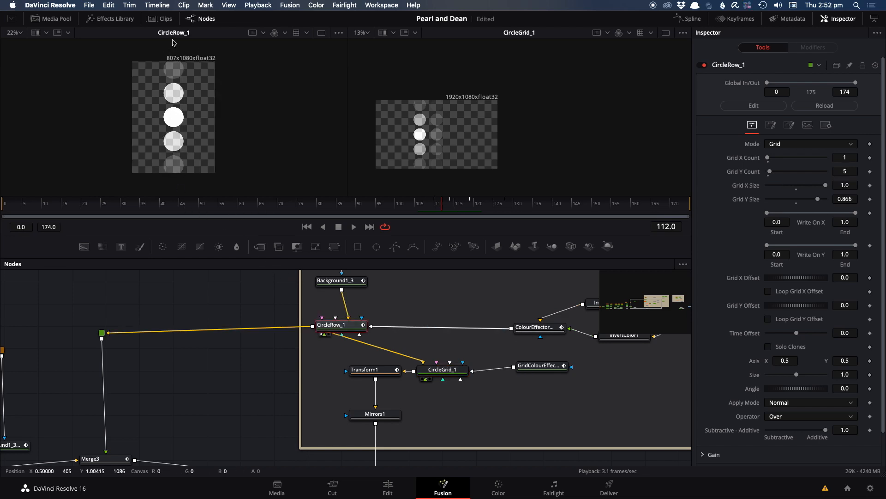
left_click(446, 374)
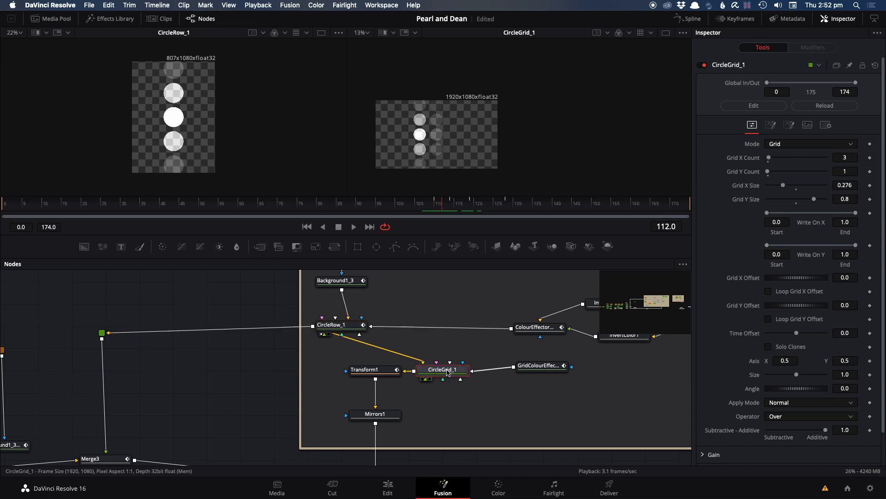
left_click(543, 371)
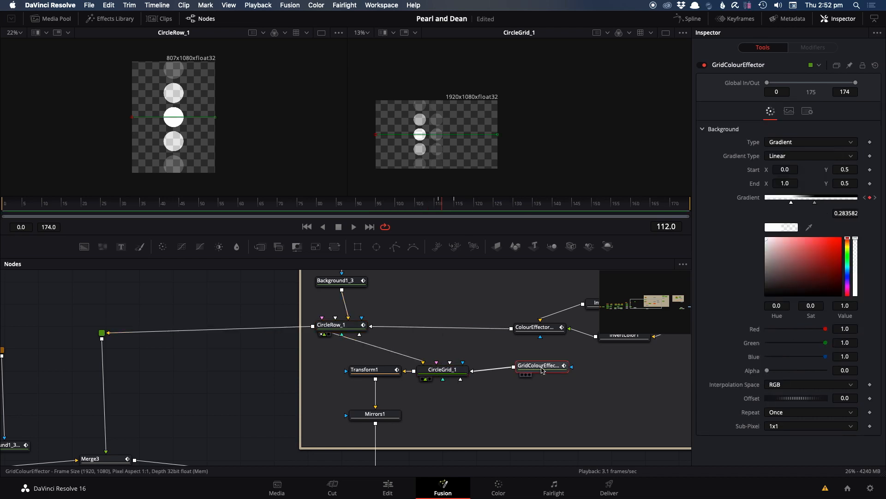
left_click(434, 202)
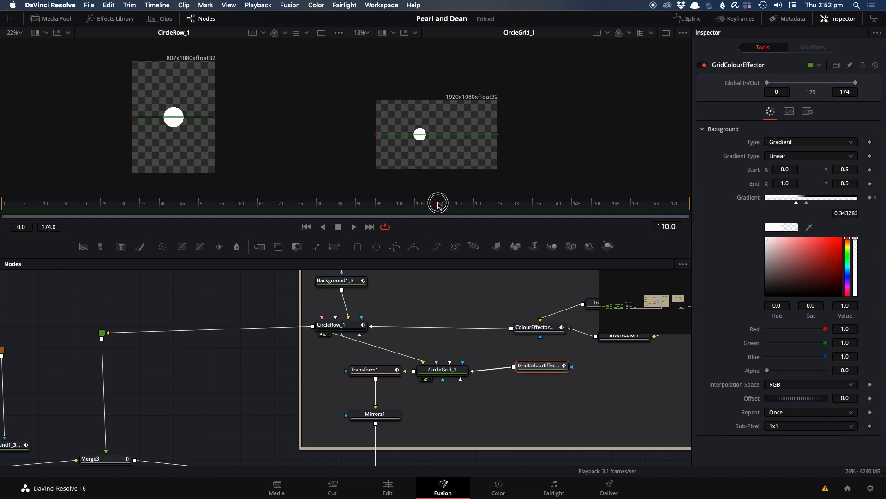
left_click_drag(442, 204, 465, 211)
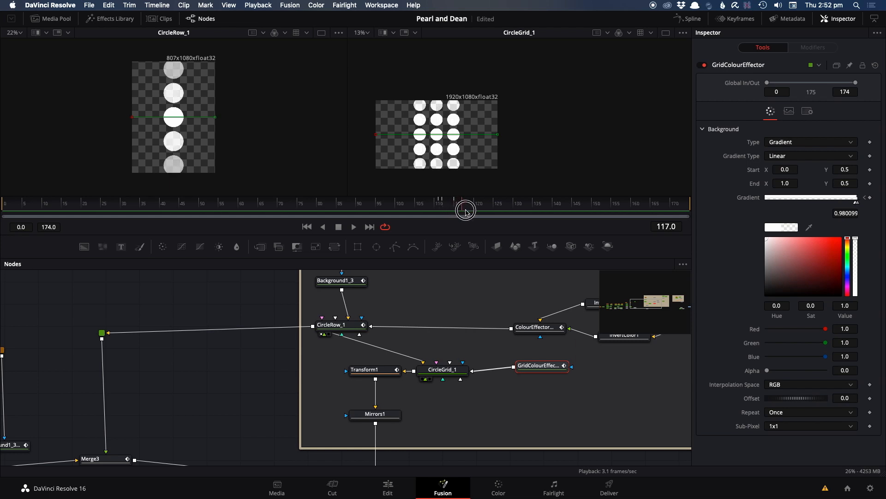
View Transform1, followed by Mirrors1, in the second viewer and scrub to frame 118 to examine the shifted and mirrored grid.
left_click(386, 374)
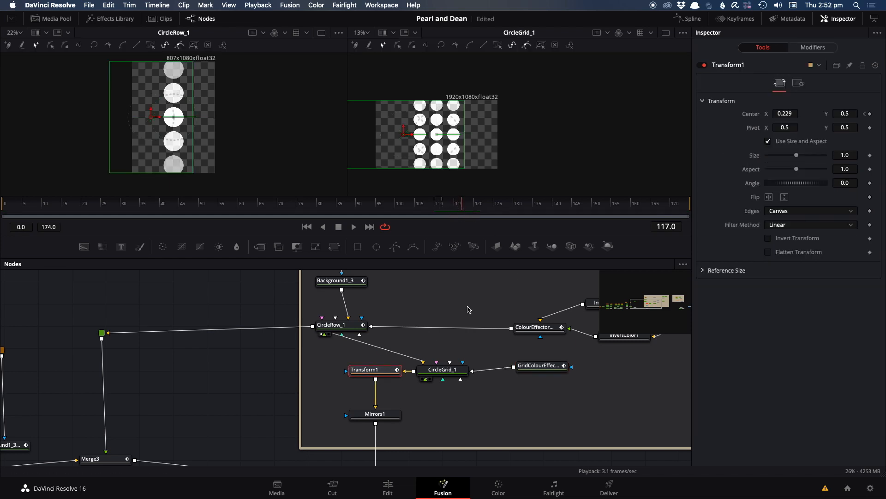
key("2")
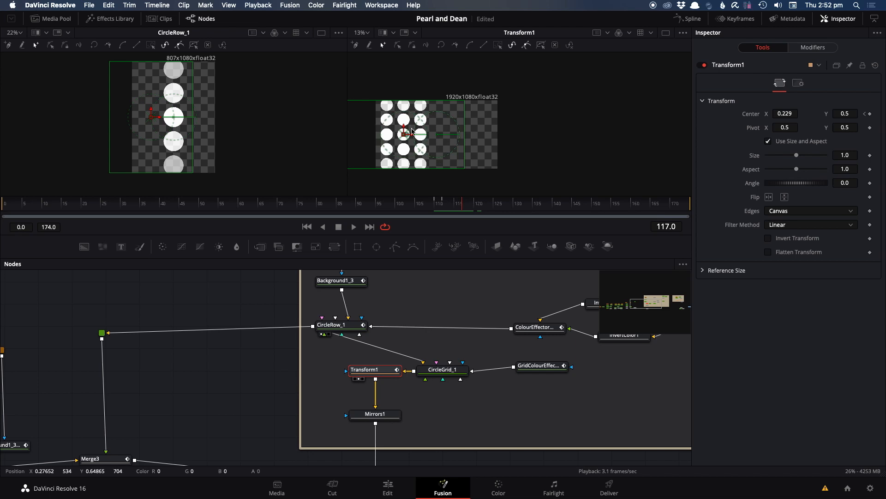
left_click(369, 416)
key("2")
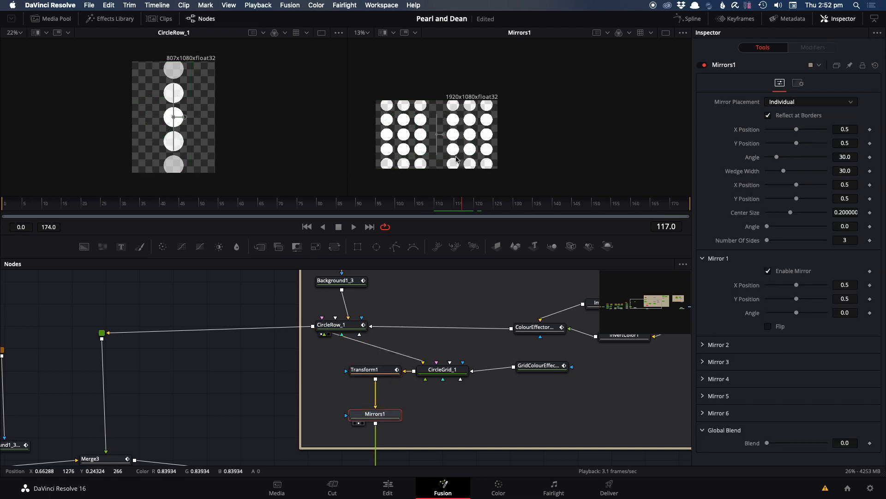
scroll(373, 280, "down", 4)
left_click_drag(442, 208, 466, 208)
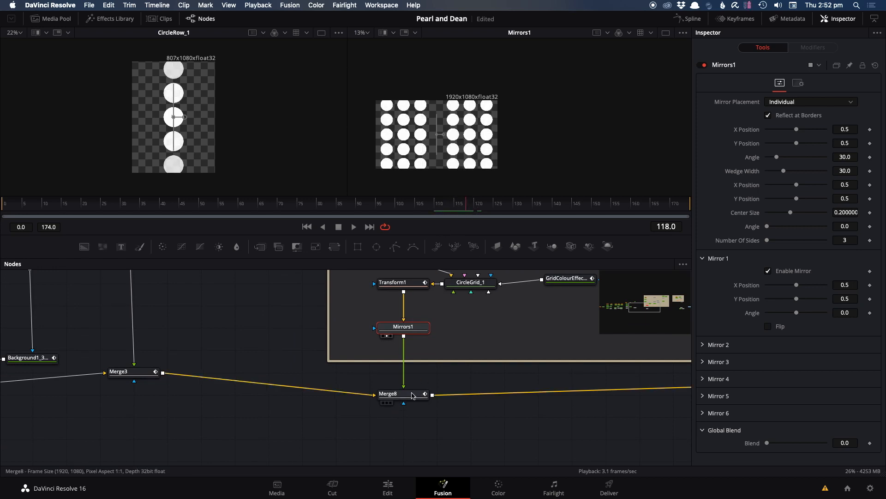
View Merge8 in the second viewer to examine how the centre row and mirrored grids combine.
left_click(412, 395)
key("2")
left_click_drag(277, 320, 369, 433)
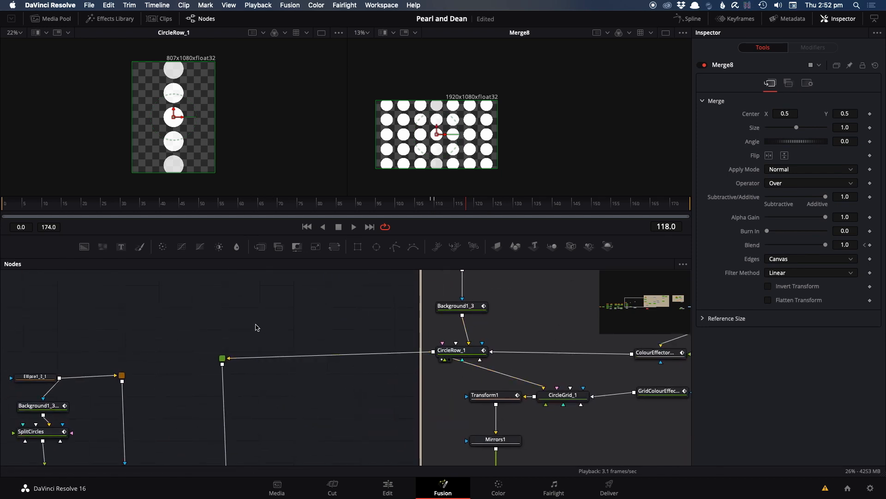
scroll(352, 349, "down", 3)
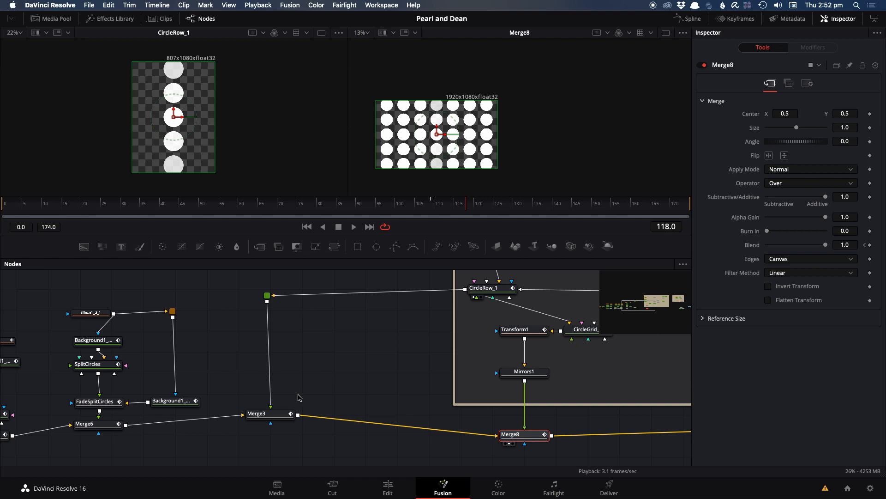
View FirstScaleandColour in the second viewer and move to frame 115 to examine its animated gradient.
scroll(300, 398, "right", 10)
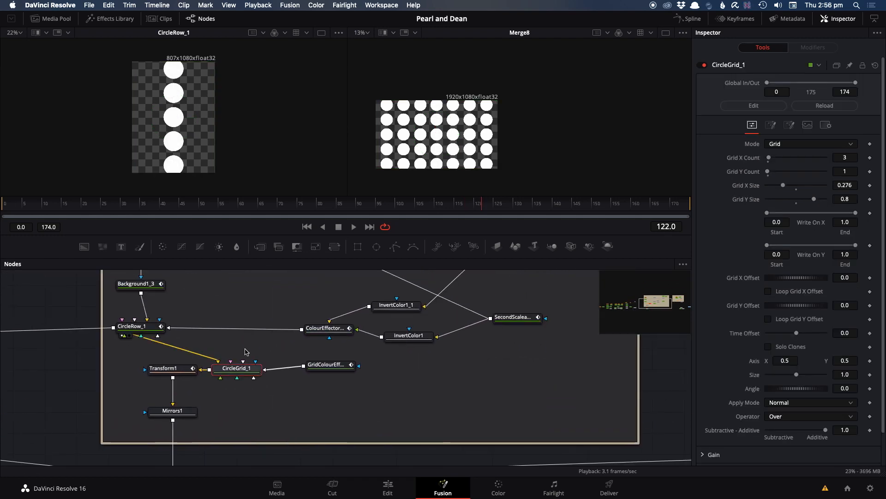
scroll(232, 397, "up", 5)
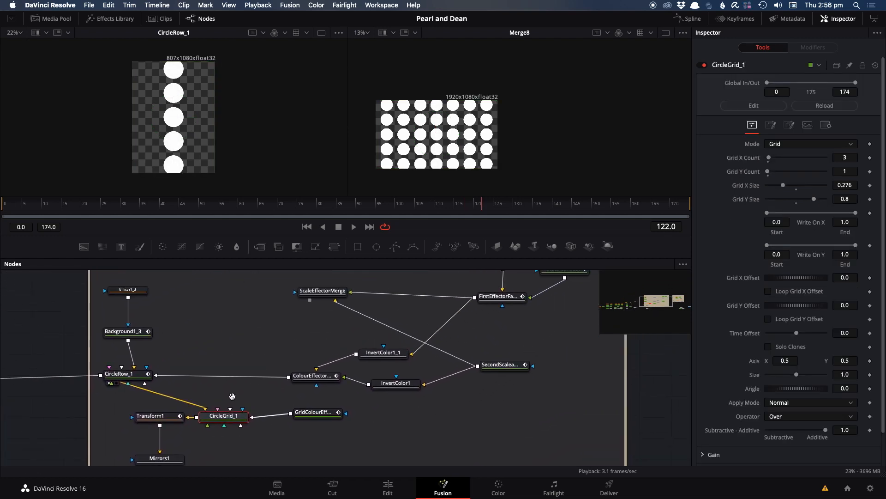
scroll(287, 356, "right", 5)
scroll(286, 356, "up", 3)
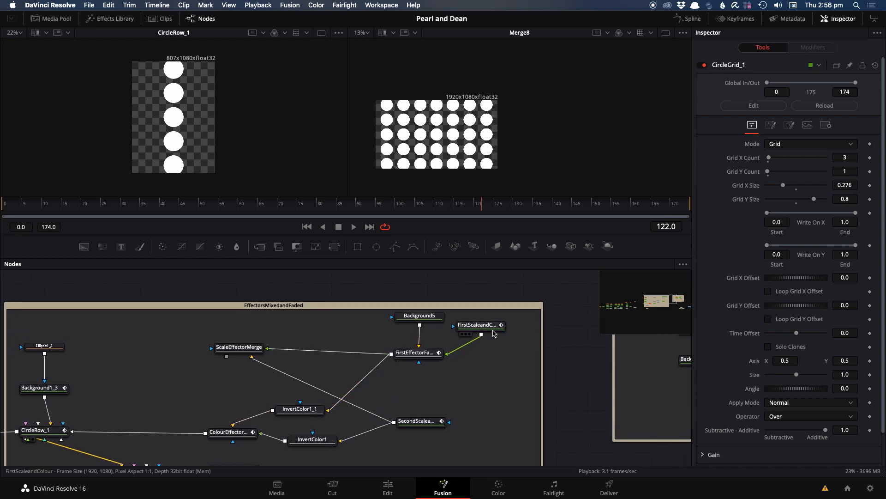
left_click(473, 329)
key("2")
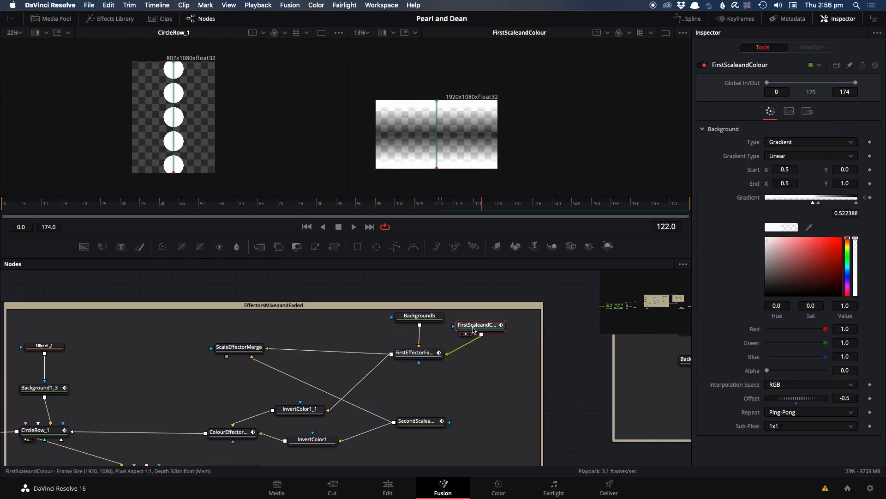
left_click(439, 204)
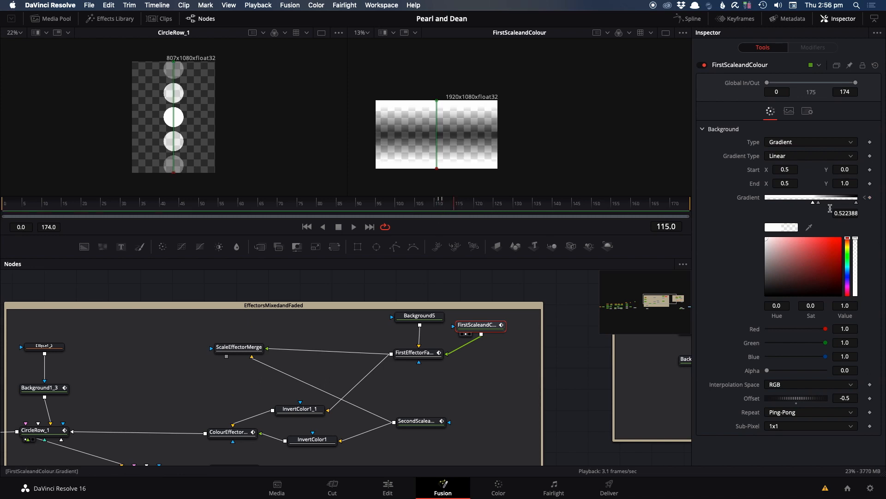
Scrub FirstEffectorFade to examine its Blend, and view InvertColor1_1 in the second viewer at frame 113.
left_click(415, 353)
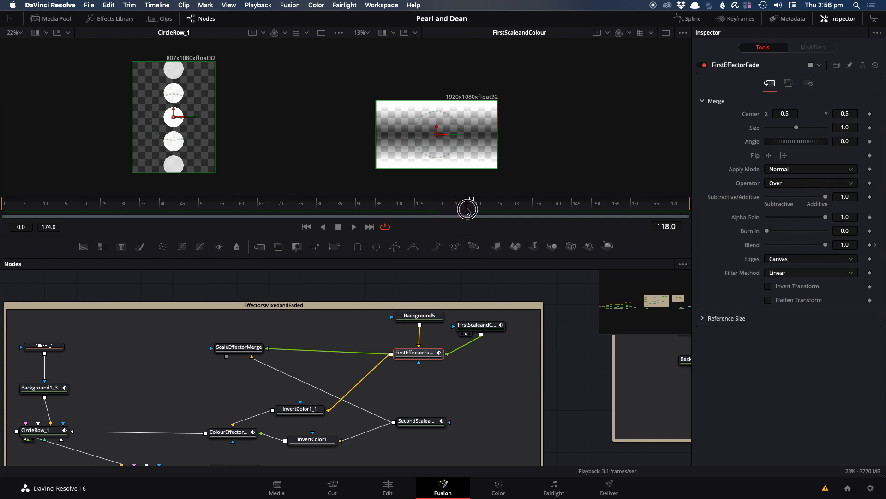
left_click(299, 408)
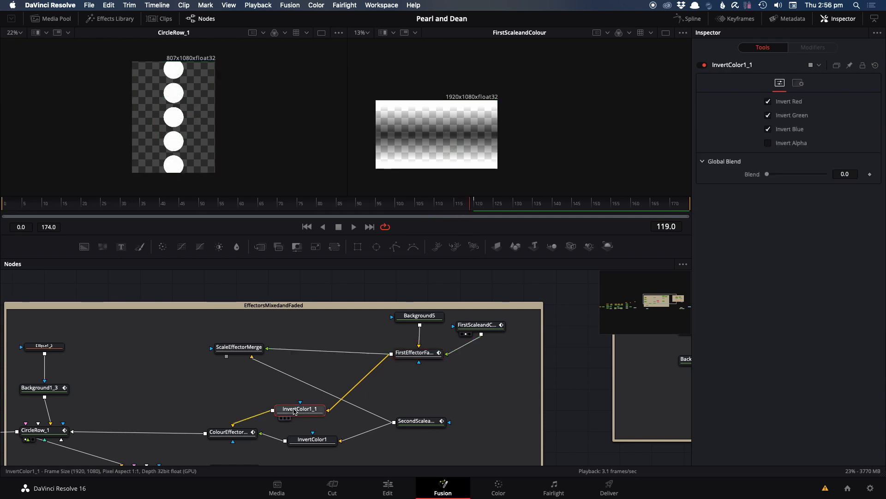
left_click_drag(429, 209, 447, 204)
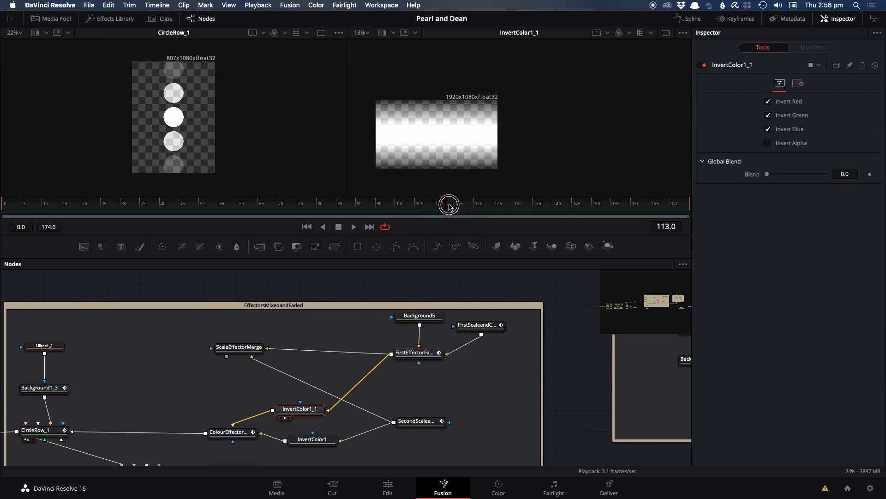
View ColourEffectorMerge in the second viewer and scrub through to frame 149 to examine the mixed colour effectors.
scroll(466, 322, "left", 5)
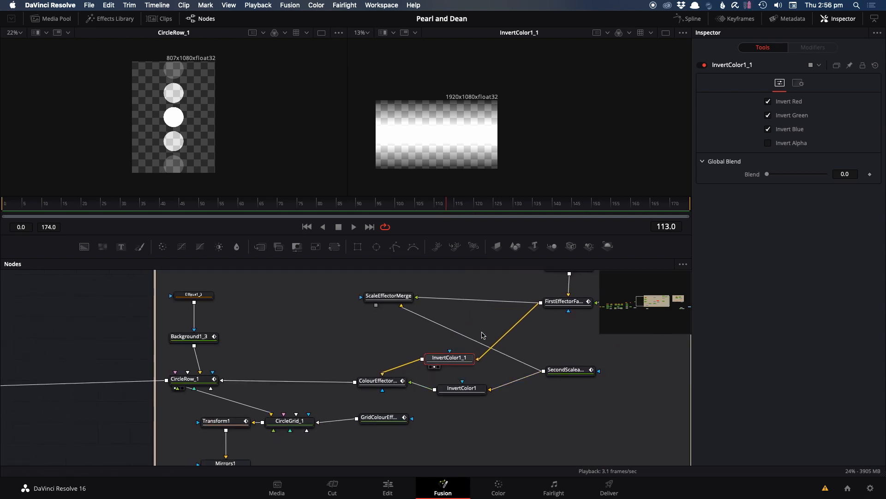
left_click(384, 382)
left_click_drag(437, 207, 592, 209)
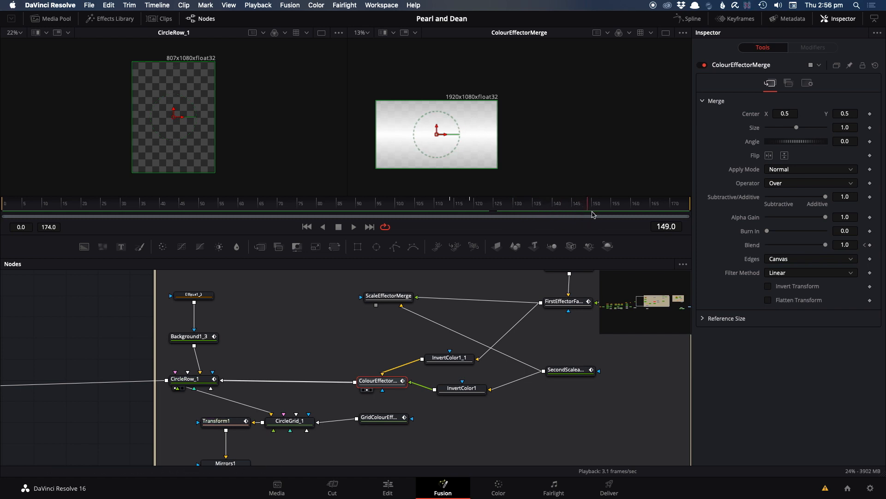
View CircleRow_1 in the second viewer and scrub to frame 129 to examine the circles' scale and colour.
left_click(190, 378)
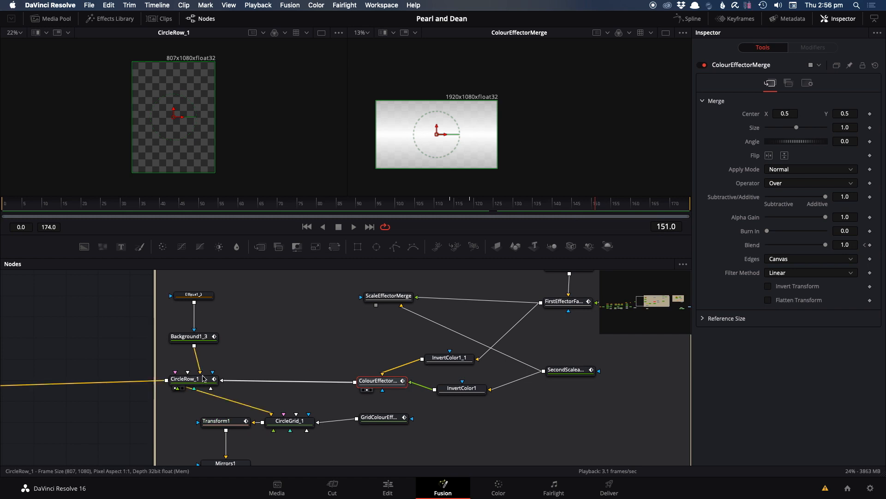
key("2")
left_click_drag(433, 208, 509, 207)
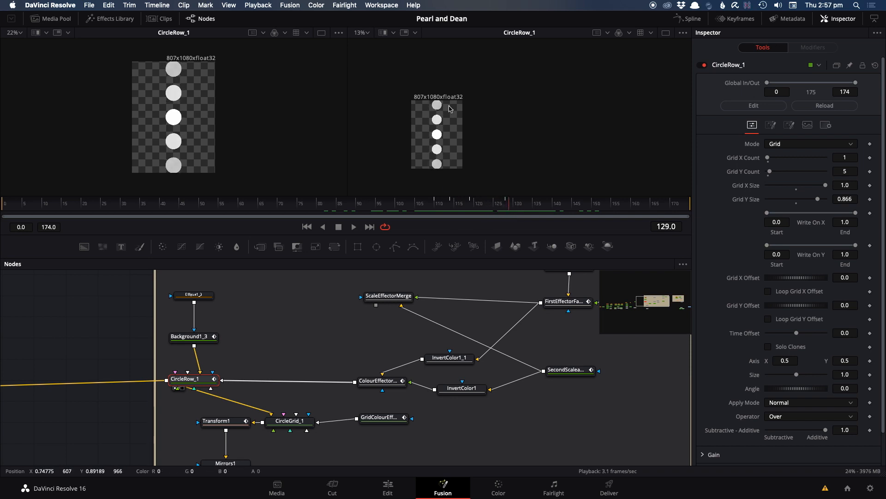
Show Background1_3's image settings and scrub to frame 130 to examine its animated width alongside a close view of the circles.
left_click(193, 337)
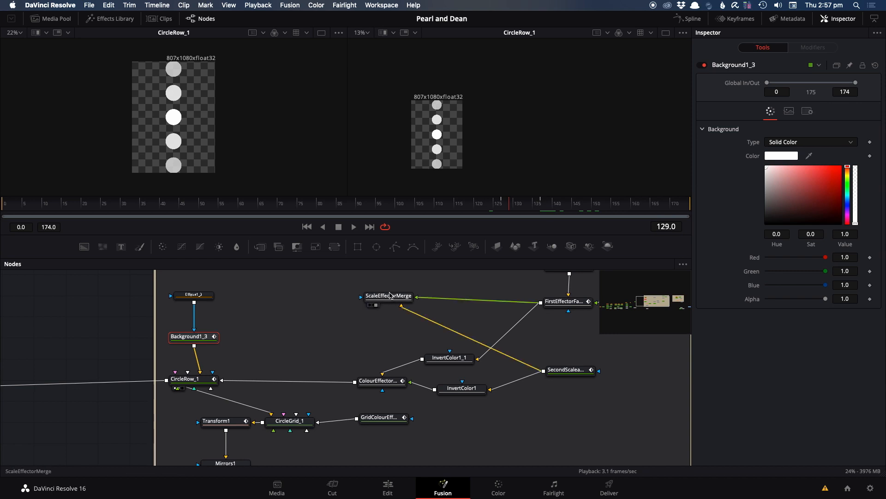
left_click(793, 113)
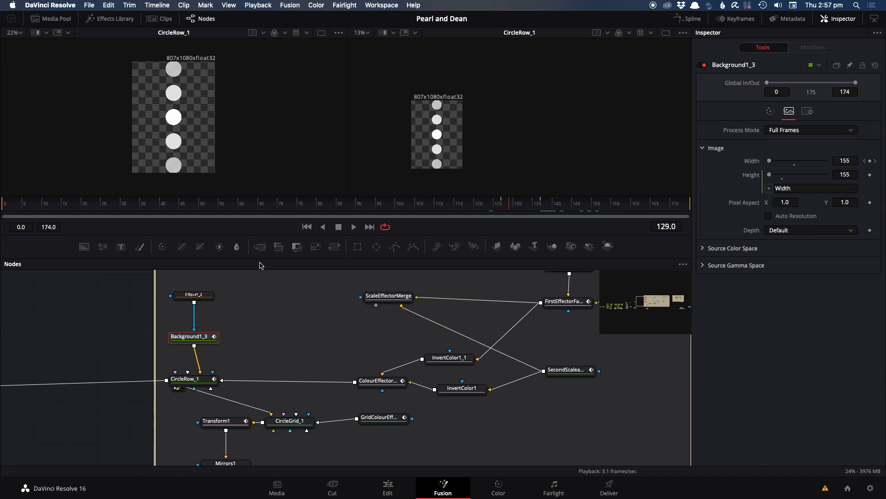
left_click_drag(491, 206, 513, 205)
scroll(447, 154, "up", 5)
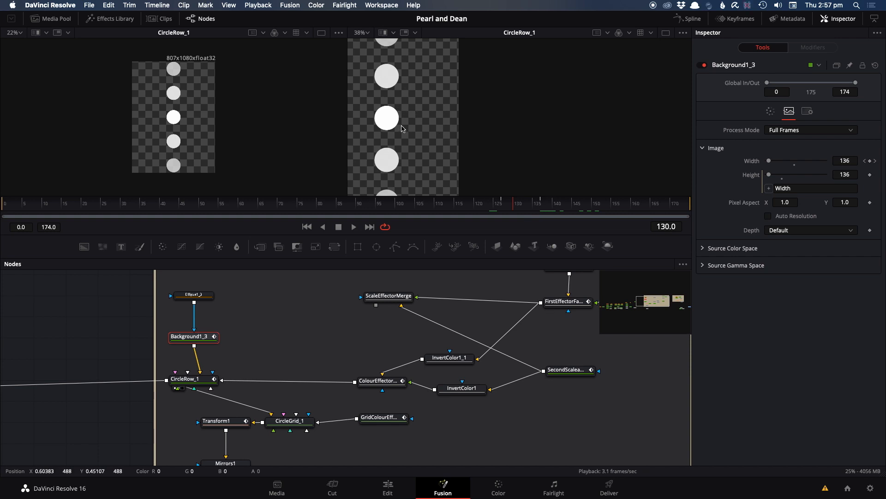
scroll(391, 76, "down", 3)
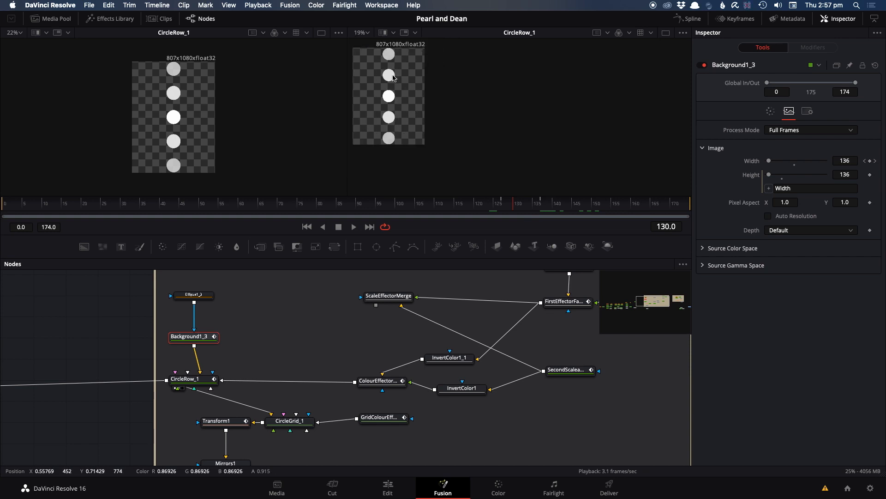
scroll(393, 62, "up", 2)
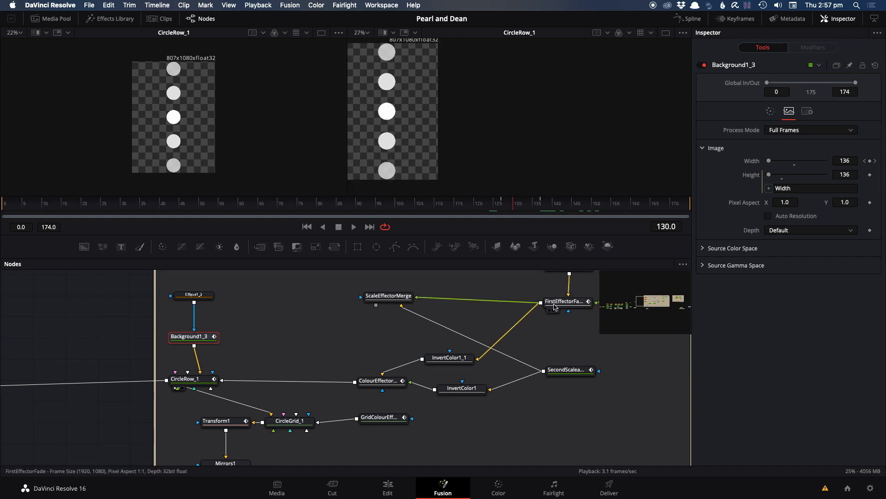
View ColourEffectorMerge and Merge8 in turn in the second viewer, scrubbing Merge8 to frame 133 to examine the mirrored circle grid.
scroll(554, 307, "right", 5)
left_click(257, 380)
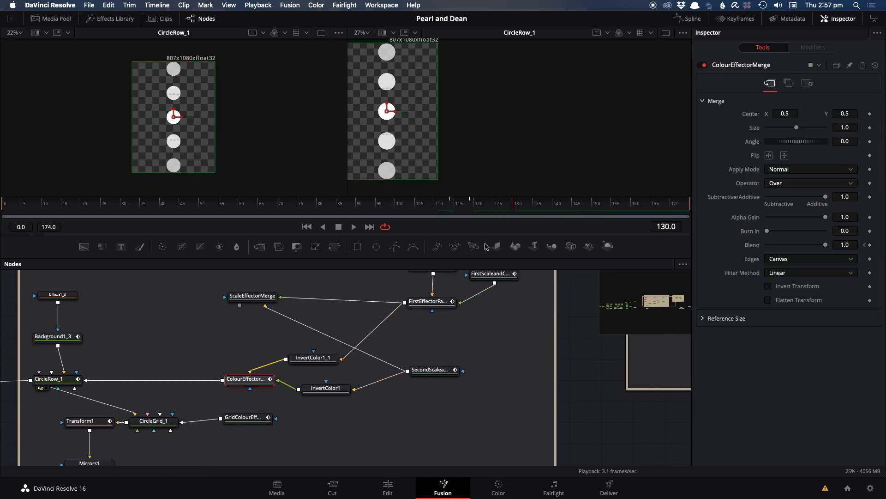
key("2")
scroll(296, 369, "left", 7)
scroll(296, 370, "down", 4)
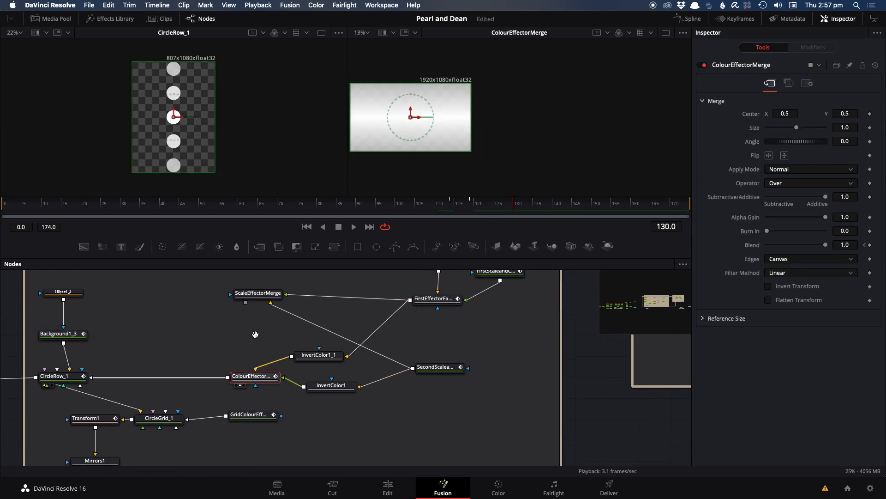
left_click(272, 418)
key("2")
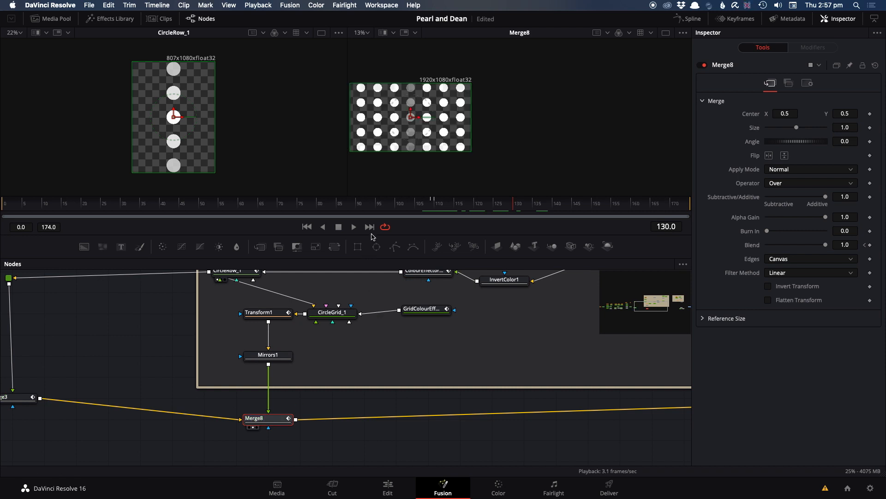
left_click_drag(418, 204, 526, 211)
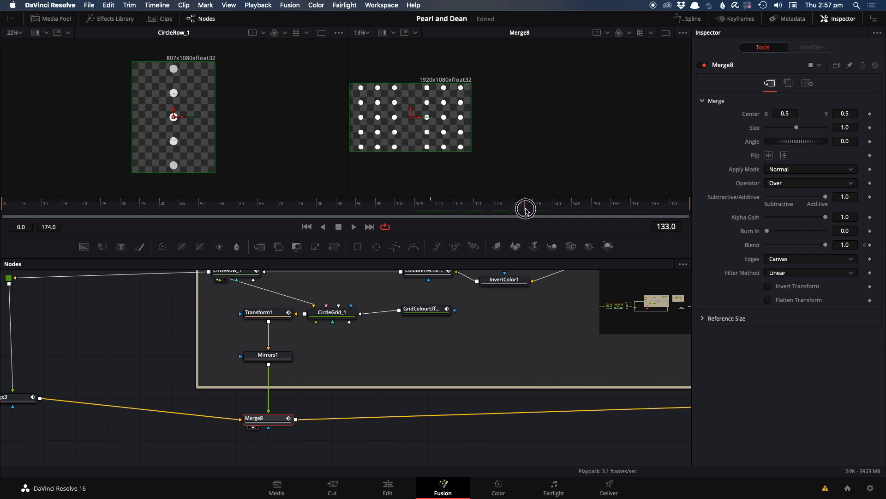
Show Merge3's settings and scrub back and forward to frame 135 to examine its animated Blend alongside the shrinking circles.
left_click(26, 401)
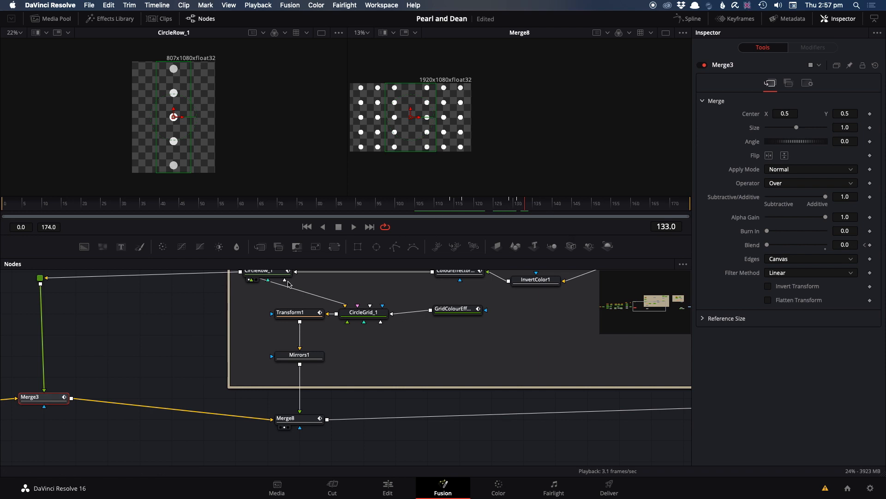
left_click_drag(486, 205, 502, 203)
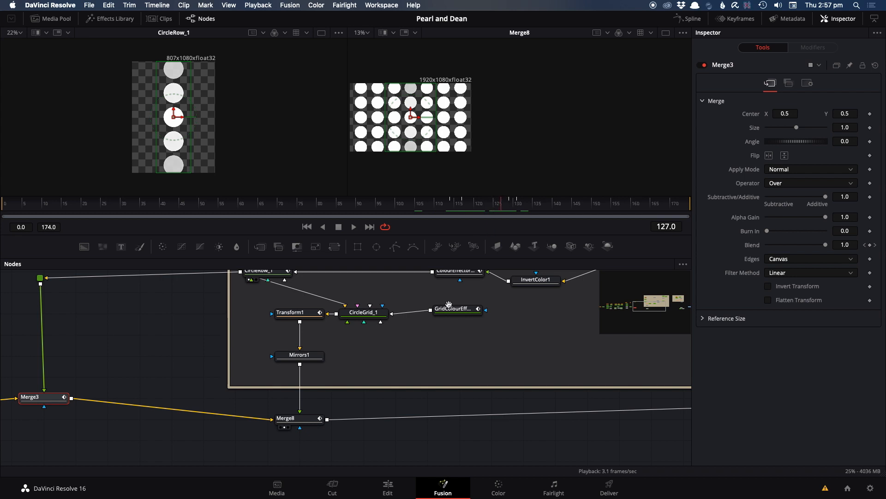
left_click_drag(449, 304, 452, 374)
left_click_drag(474, 203, 513, 211)
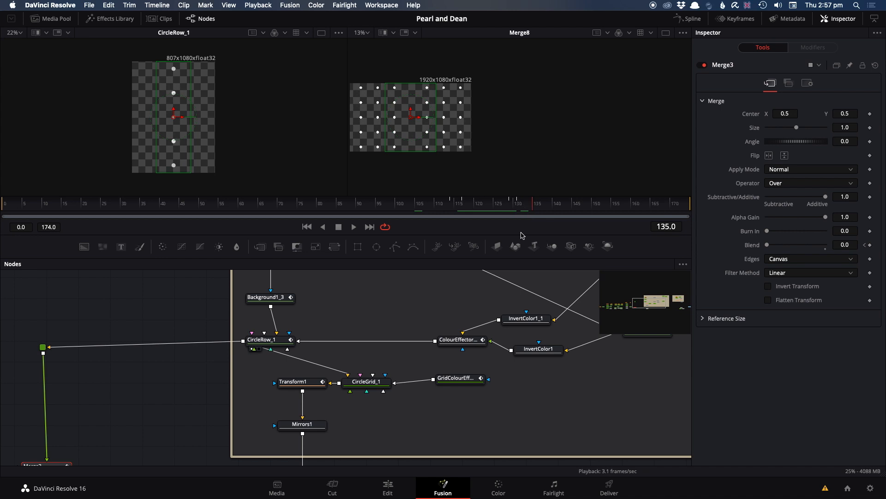
View Merge10 in the second viewer and scrub to frame 170 to examine the end of the composition.
scroll(273, 422, "down", 6)
left_click(510, 420)
key("2")
left_click_drag(474, 215, 672, 199)
scroll(381, 366, "down", 3)
scroll(380, 366, "up", 5)
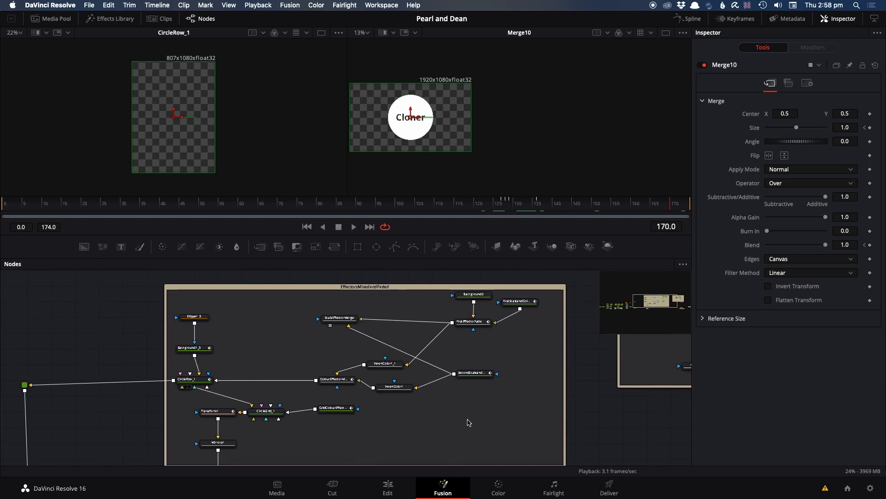
scroll(465, 424, "up", 2)
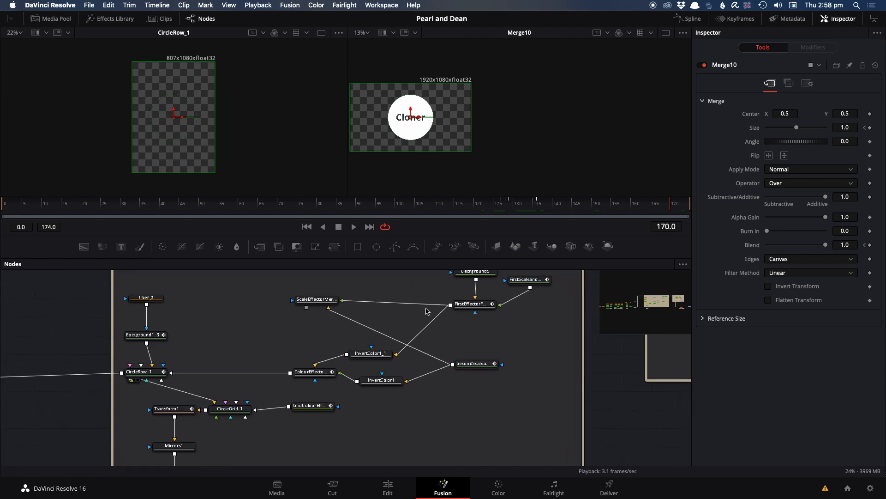
scroll(171, 383, "left", 5)
scroll(171, 383, "down", 2)
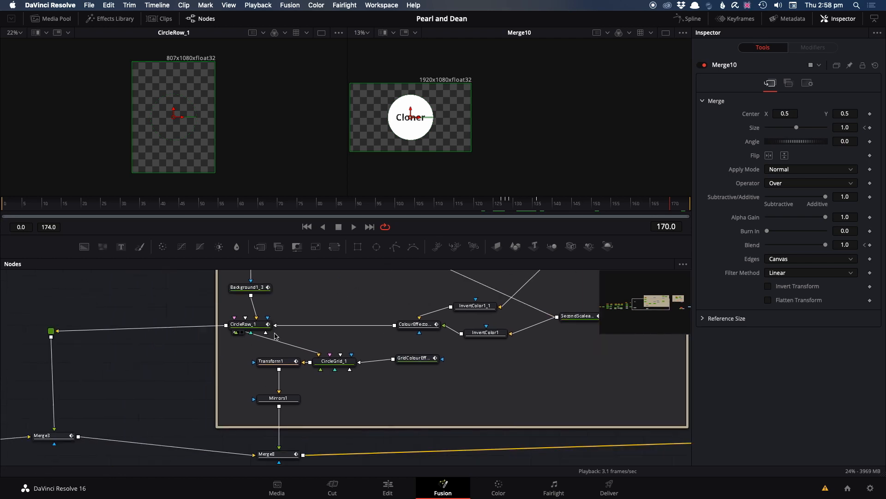
scroll(381, 399, "down", 1)
scroll(382, 399, "right", 1)
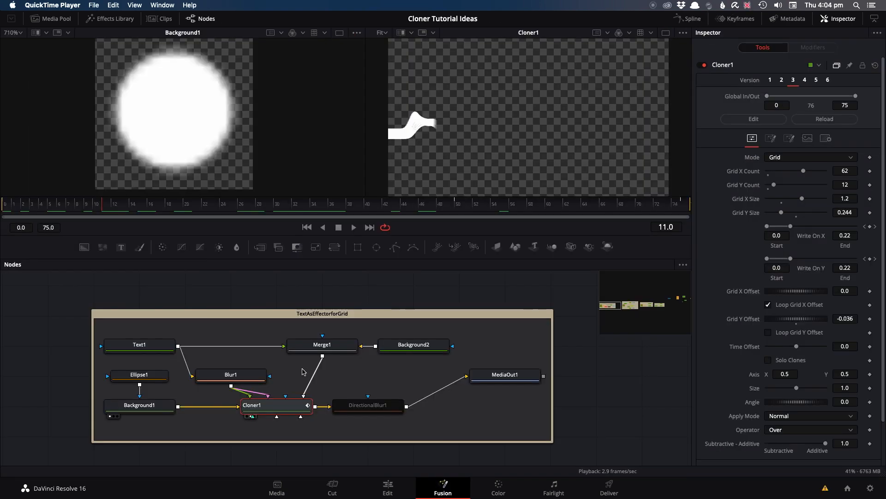
Show Cloner1's grid settings in the TextAsEffectorforGrid group and scrub to frame 25 to examine the grid writing on.
left_click(276, 406)
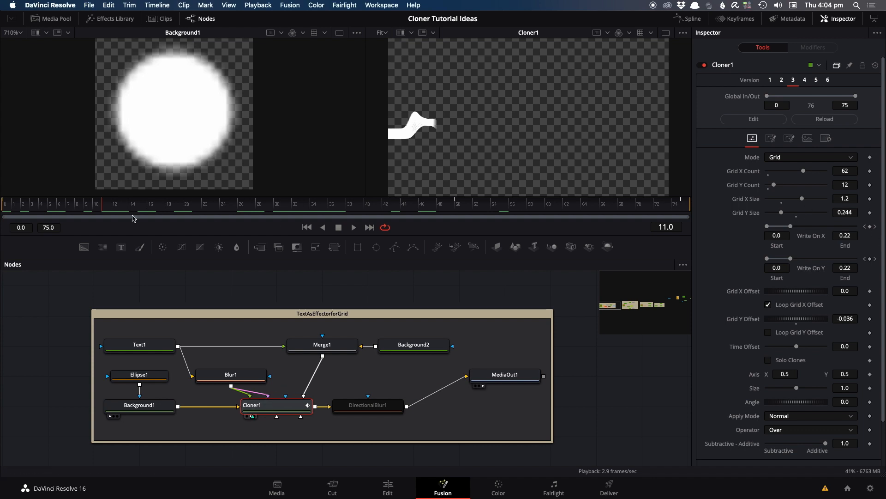
left_click_drag(33, 206, 74, 211)
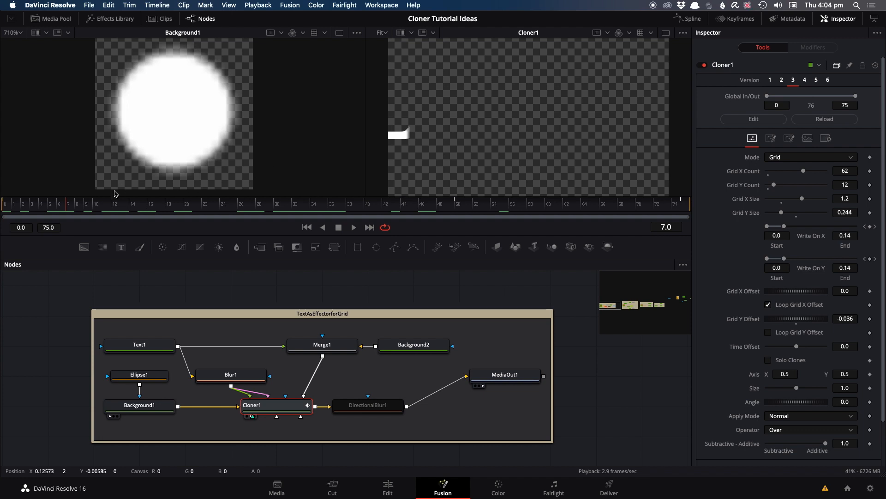
left_click(135, 205)
left_click_drag(135, 205, 204, 206)
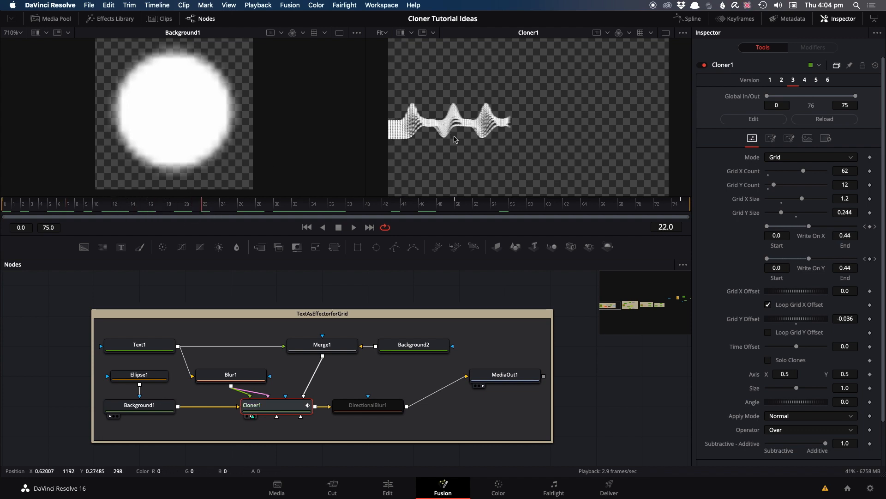
left_click(229, 205)
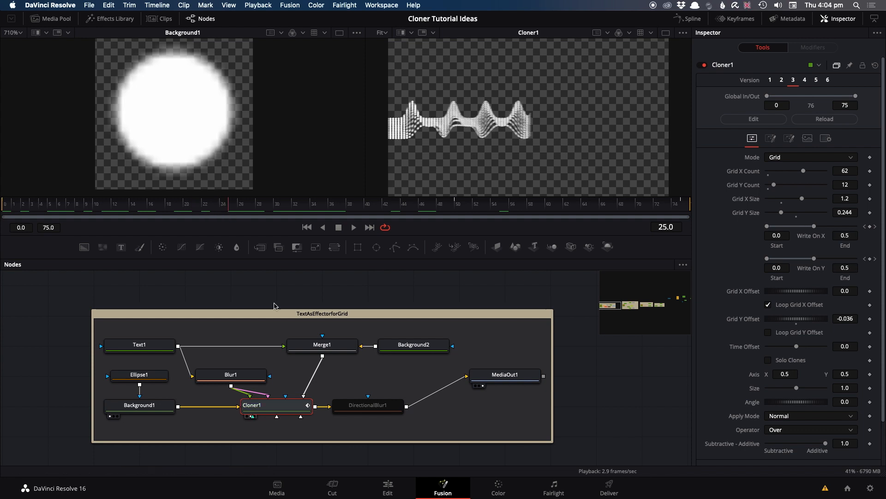
View Blur1 in the first viewer and scrub to frame 62 to compare the blurred text effector with the whole cloned grid.
left_click_drag(217, 375, 219, 154)
scroll(219, 152, "down", 10)
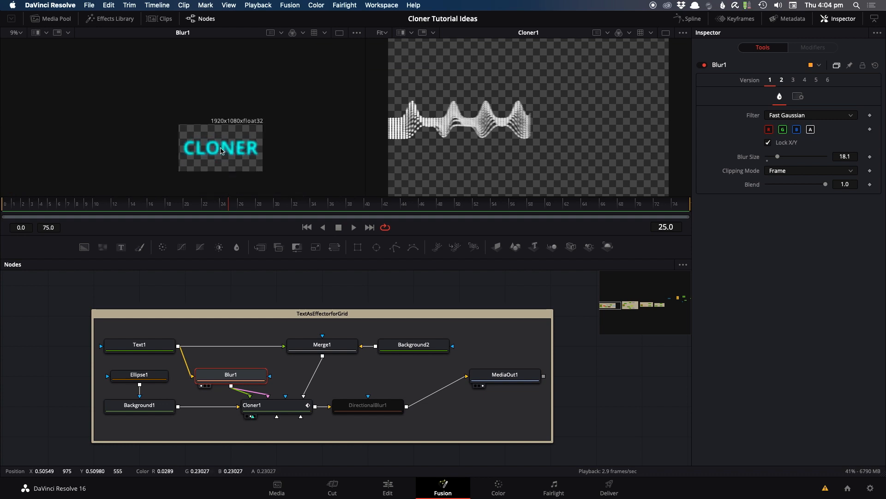
scroll(220, 160, "up", 2)
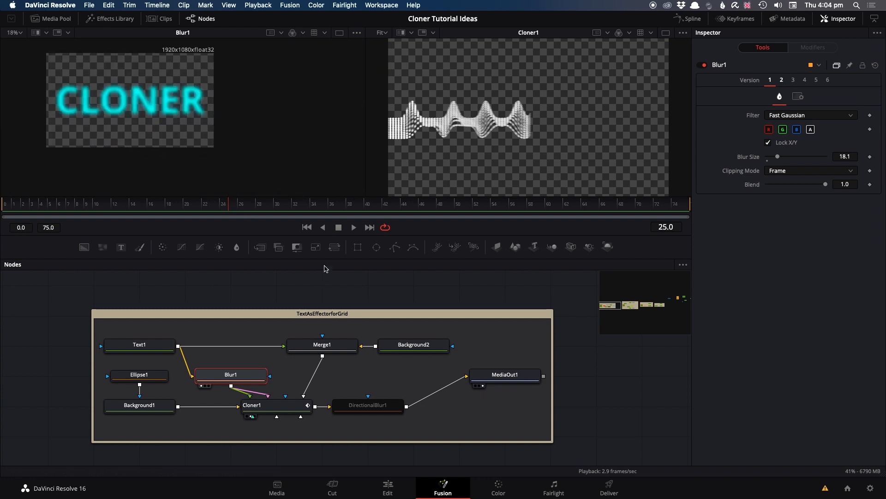
left_click_drag(238, 204, 431, 233)
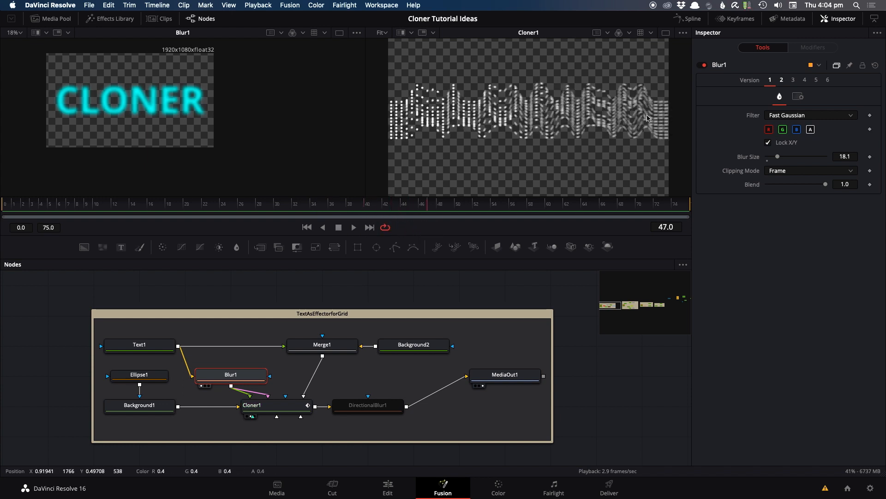
scroll(641, 121, "down", 2)
scroll(628, 126, "right", 3)
left_click_drag(427, 208, 563, 206)
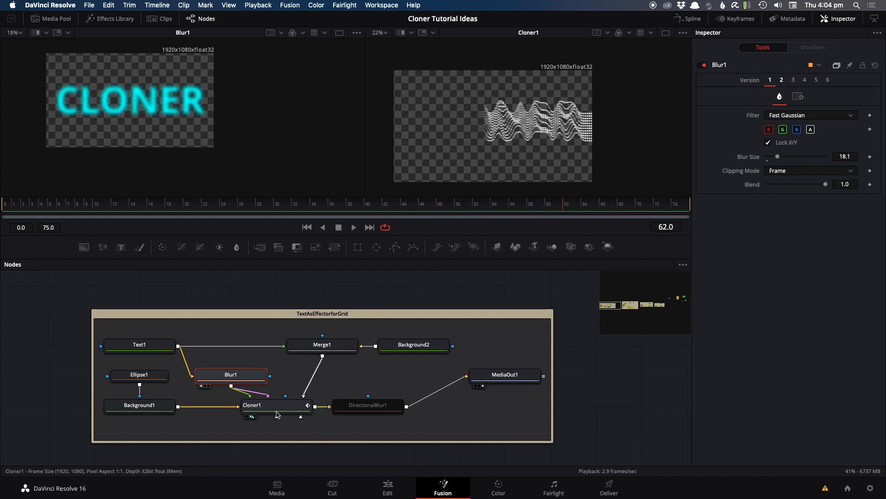
Show Cloner1's settings and scrub from frame 62 towards the end to examine the Write On X and Write On Y animation.
left_click(292, 401)
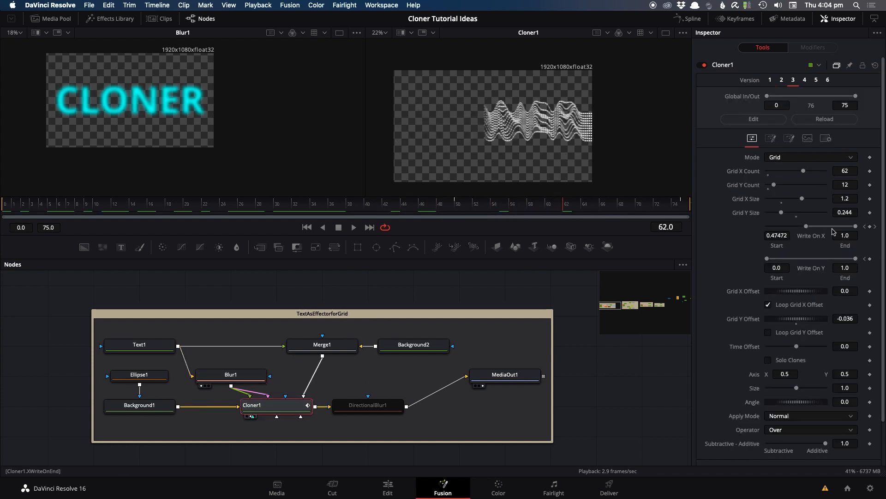
left_click(569, 205)
left_click_drag(569, 205, 674, 205)
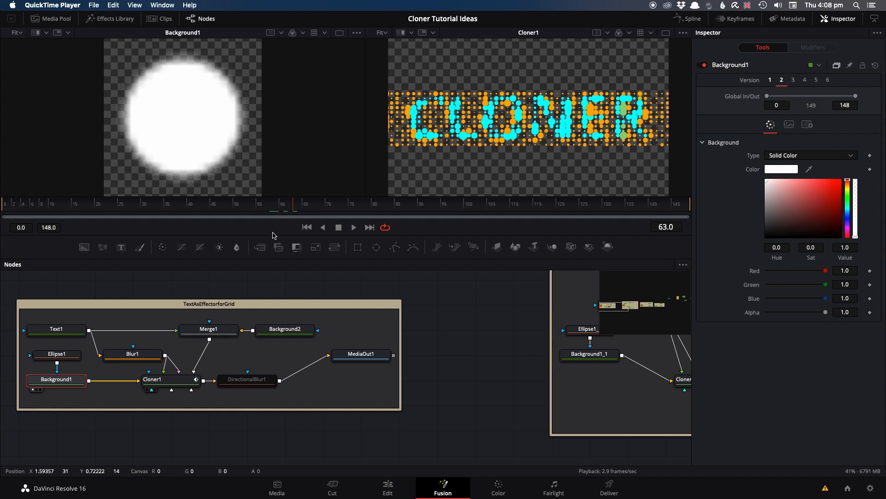
Show the coloured dot version of Cloner1 and scrub to frame 56 to examine its Write On X and Grid X Offset expression.
left_click(173, 376)
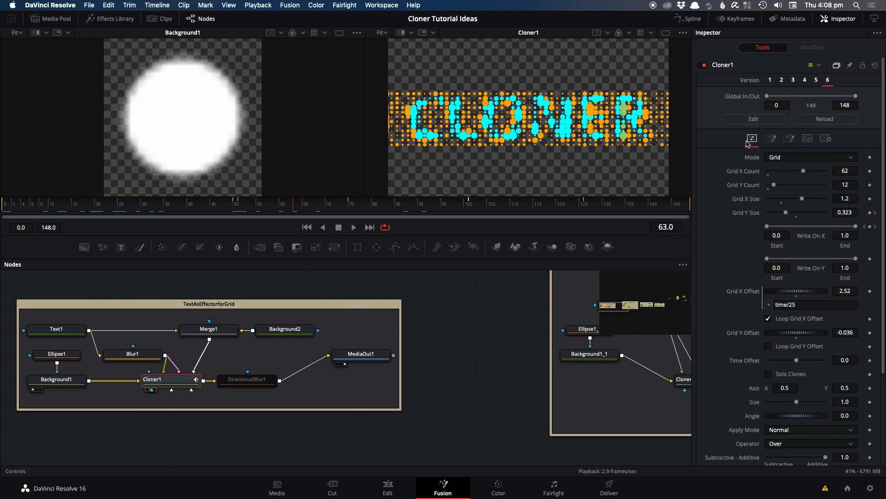
left_click(210, 204)
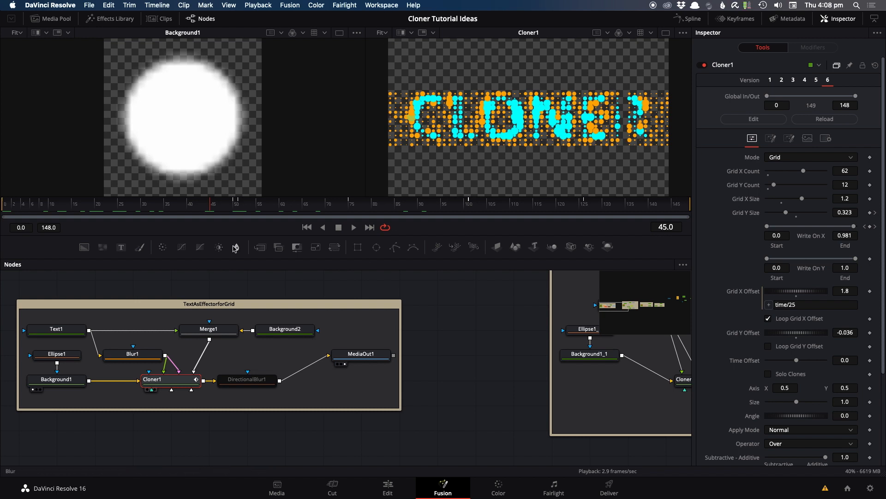
left_click_drag(133, 196, 155, 199)
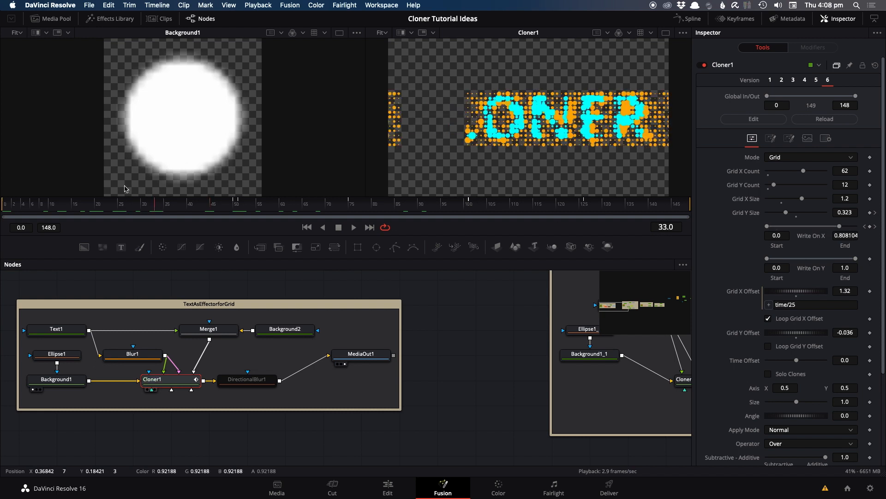
left_click_drag(31, 206, 262, 238)
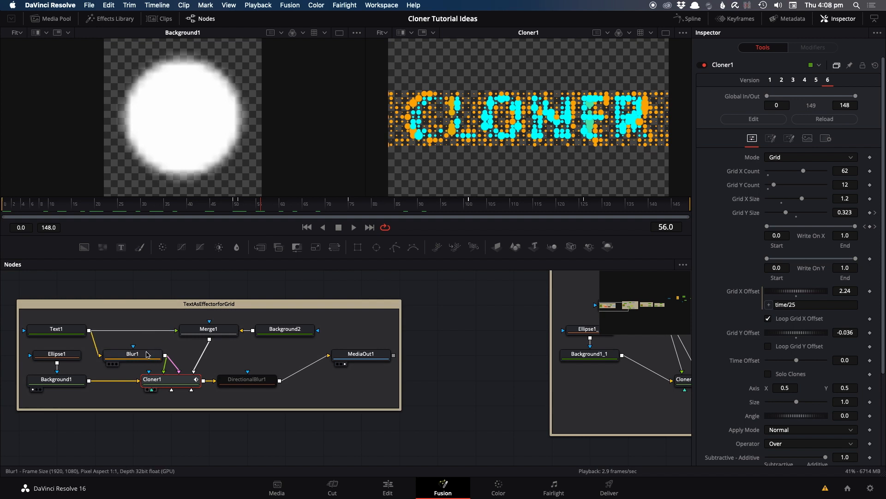
View Blur1 in the first viewer and compare it with Cloner1's effector settings and a close view of its scaled, coloured dots.
left_click_drag(148, 355, 212, 162)
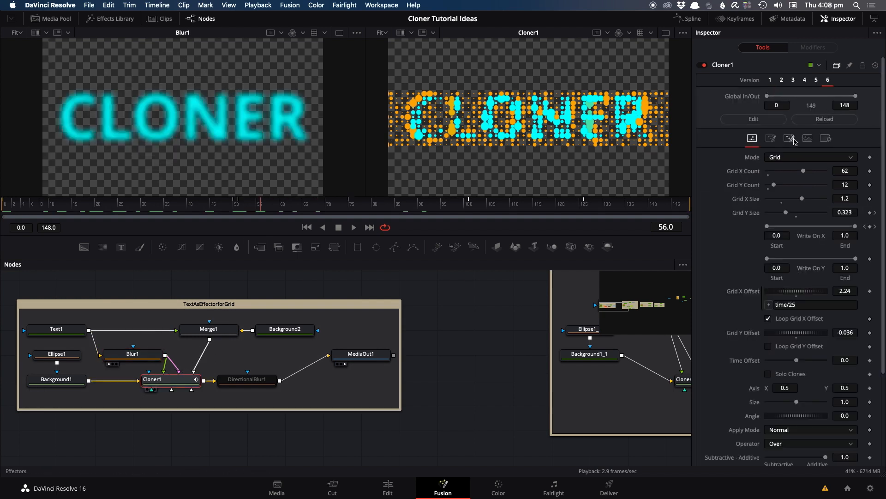
left_click(792, 140)
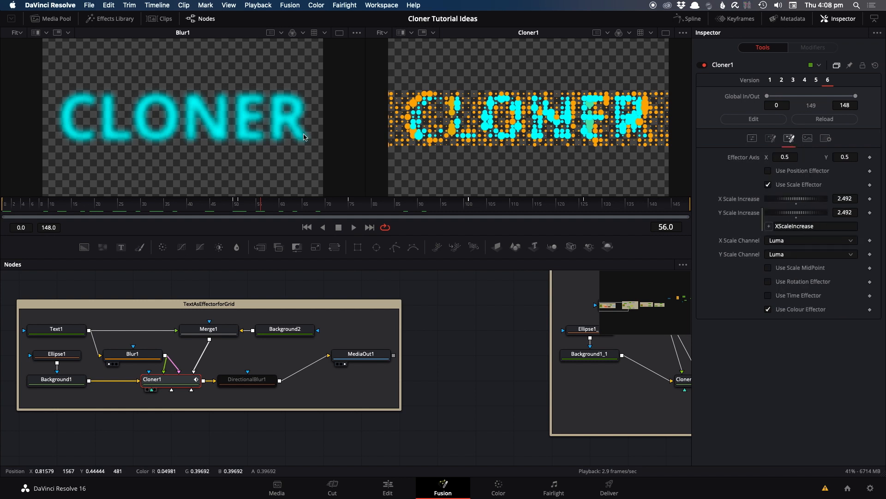
scroll(542, 89, "up", 5)
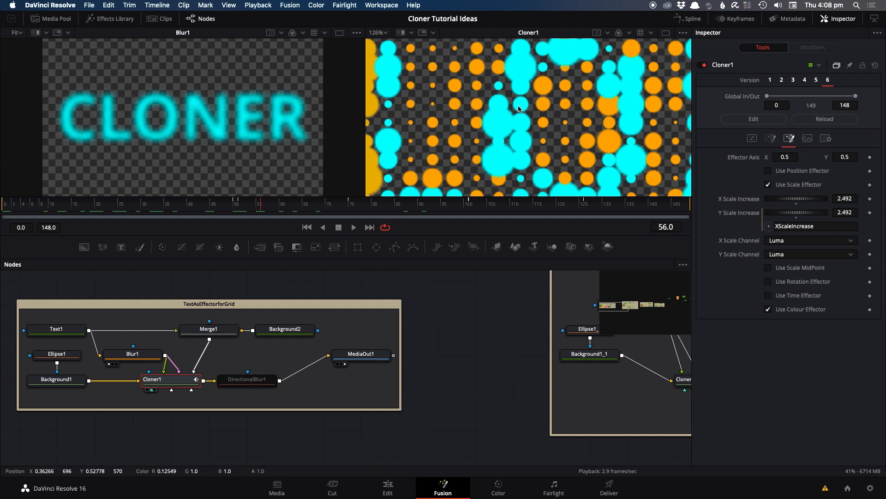
scroll(523, 108, "down", 2)
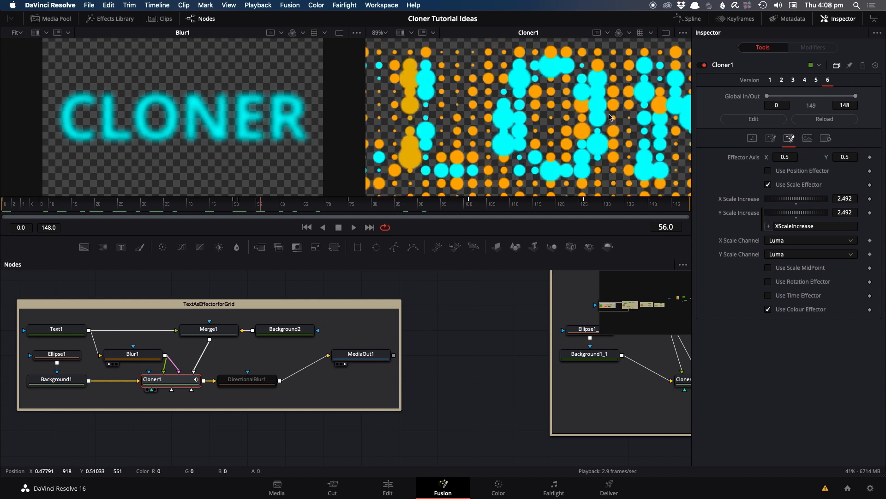
key("1")
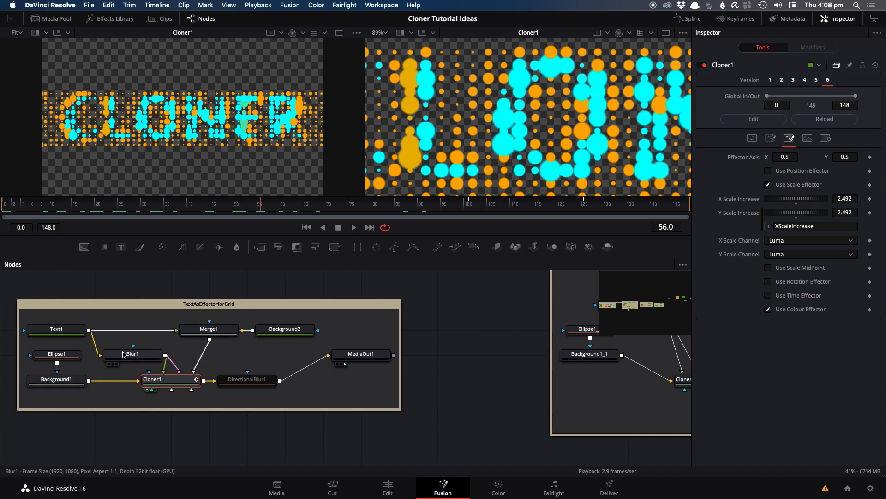
left_click(123, 356)
key("1")
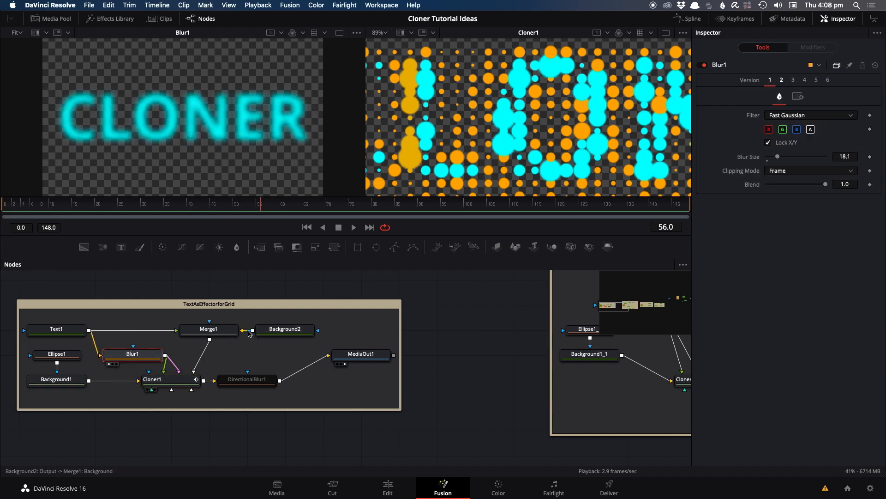
View Merge1 in the second viewer to examine the cyan text over the orange background that feeds the colour effector.
left_click(213, 335)
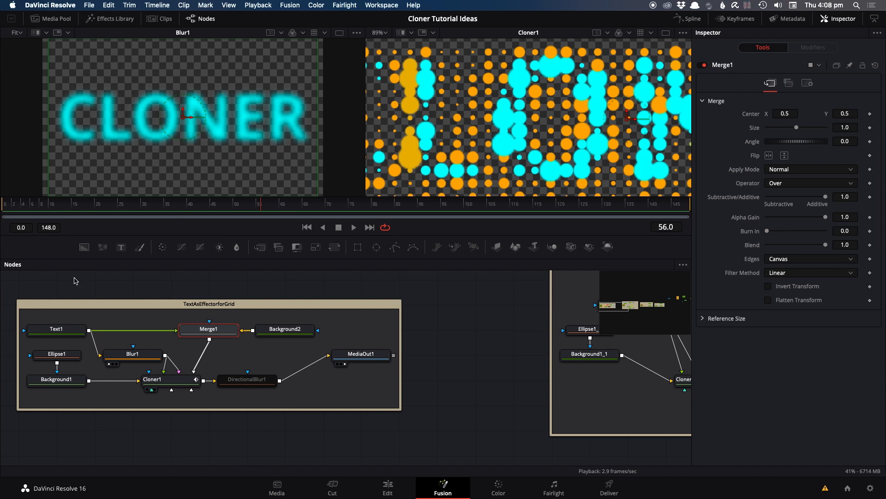
key("2")
scroll(668, 139, "down", 5)
left_click_drag(623, 124, 514, 120)
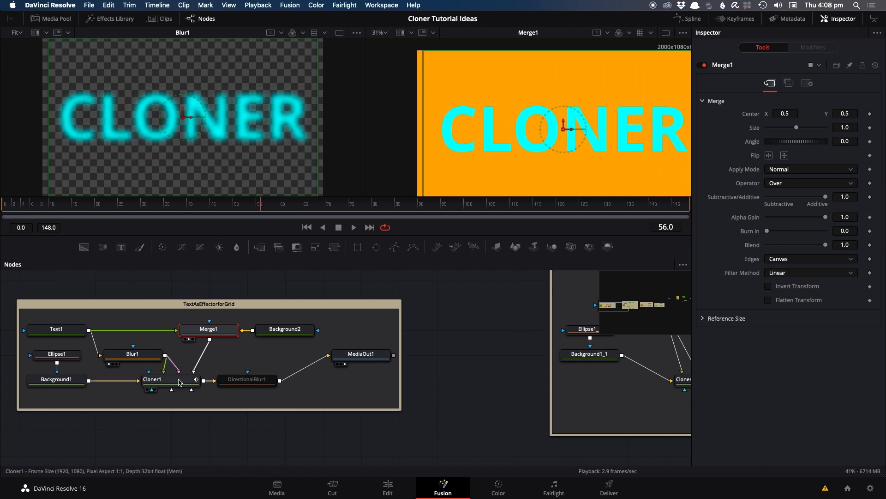
View Cloner1 in the second viewer, scrub onward from frame 56 and play the animation to examine the moving coloured dots.
left_click(179, 379)
key("2")
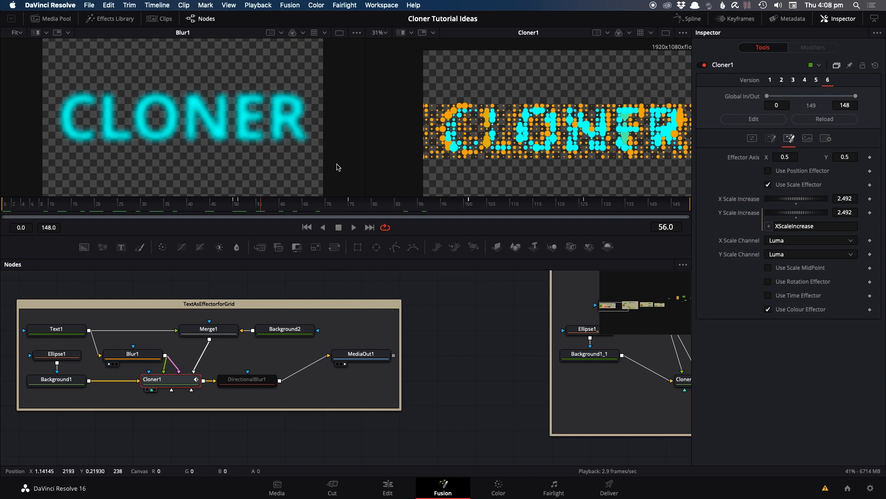
mouse_move(280, 204)
left_mouse_down()
mouse_move(599, 213)
mouse_move(457, 216)
left_mouse_up()
key("space")
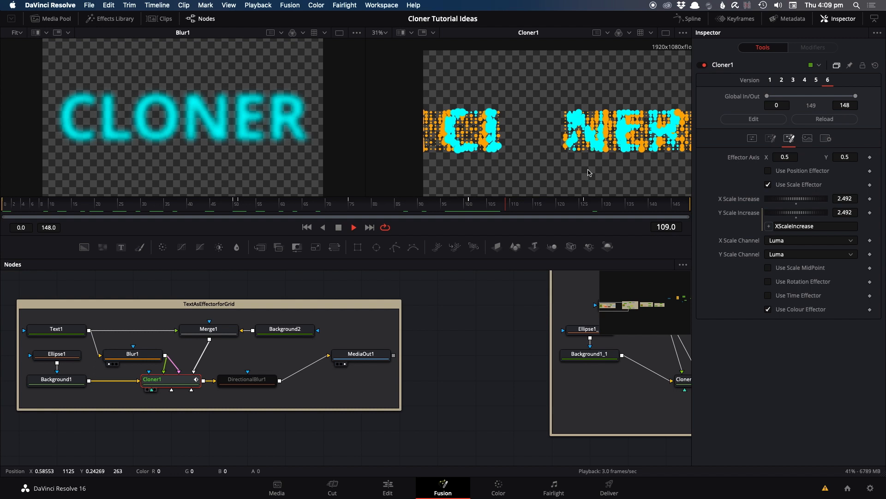
Pause and resume Cloner1's playback and show its grid controls to examine the counts, Write On X and looping Grid X Offset expression.
key("space")
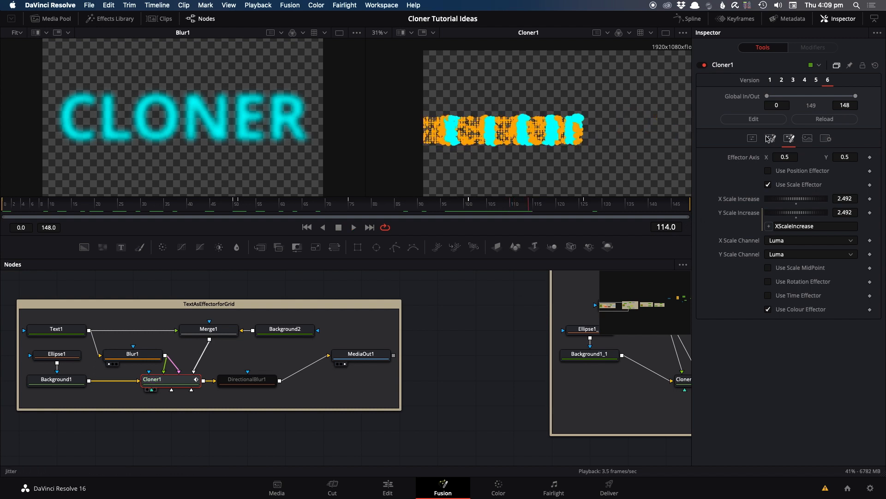
left_click(759, 139)
key("space")
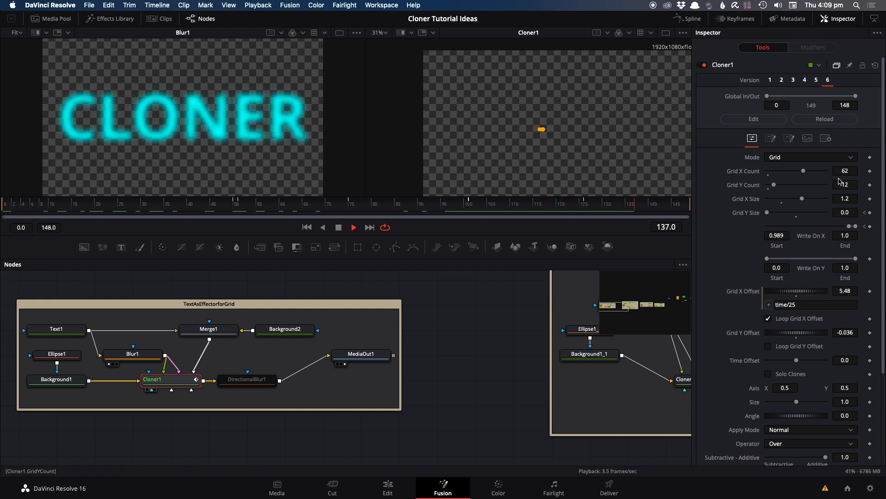
key("space")
left_click(827, 137)
key("space")
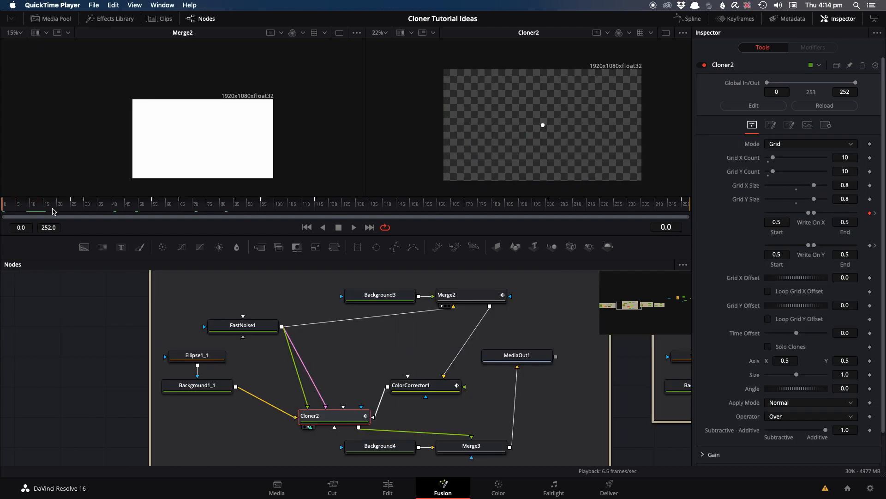
View Background1_1 in the first viewer, select Cloner2 and scrub to frame 54 to examine how its dot grid writes on.
left_click_drag(226, 387, 239, 177)
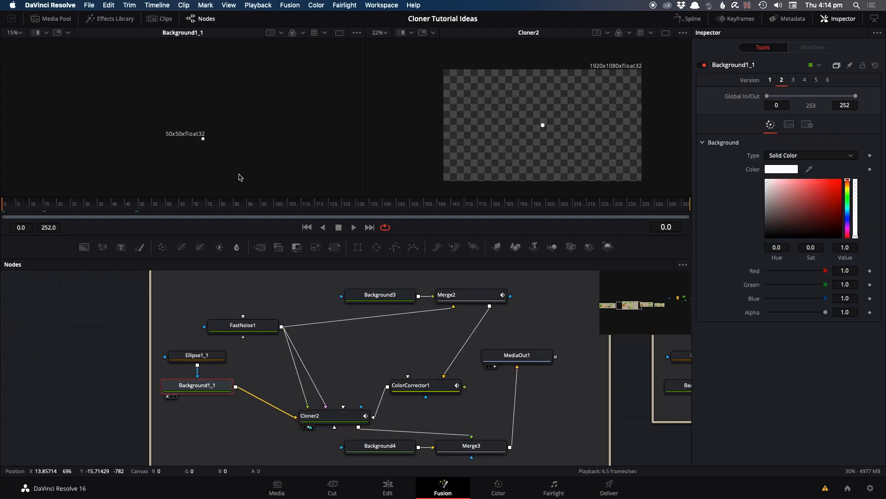
left_click(340, 416)
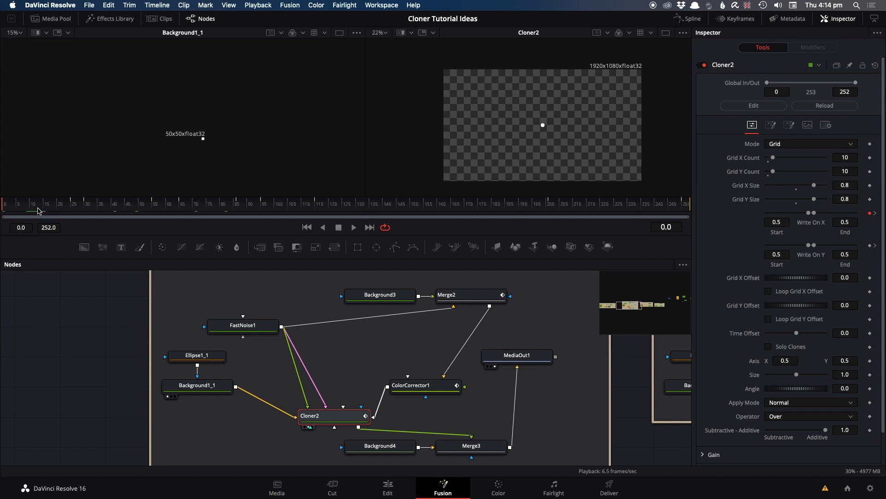
left_click_drag(6, 212, 150, 220)
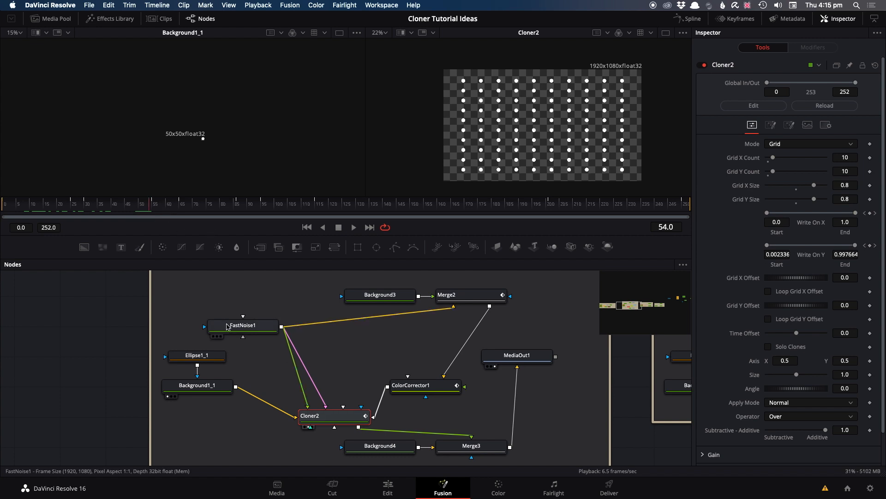
View FastNoise1 in the first viewer and scrub to frame 86 to compare the noise with Cloner2's dot sizes.
left_click(233, 326)
key("1")
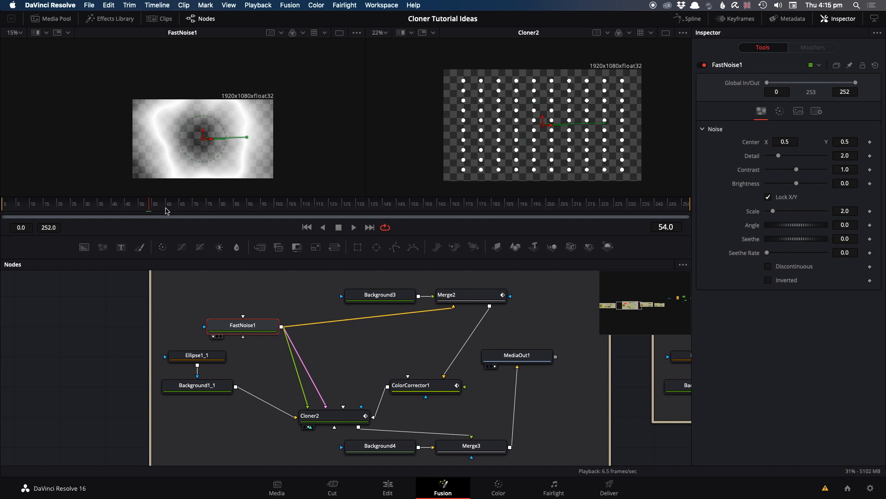
left_click_drag(160, 210, 236, 214)
Show Cloner2's effector settings and scrub back to frame 66, then forward to frame 97, to examine the animated scale increase.
left_click(343, 411)
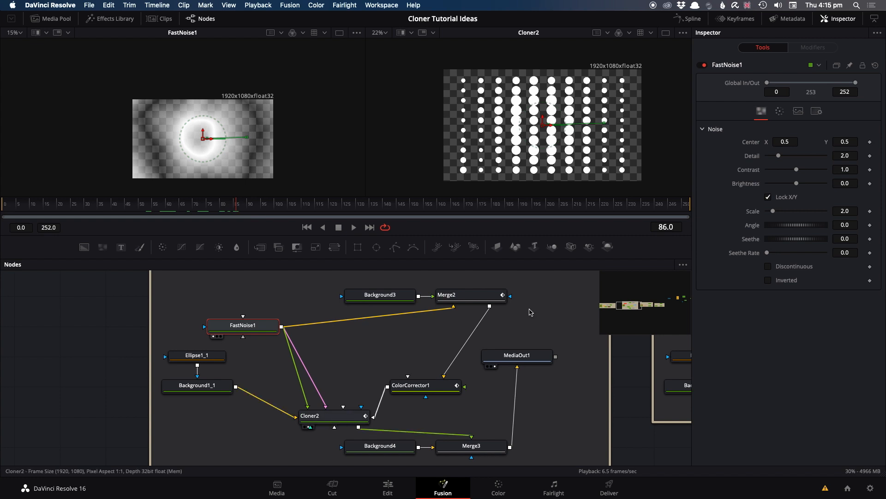
left_click(790, 126)
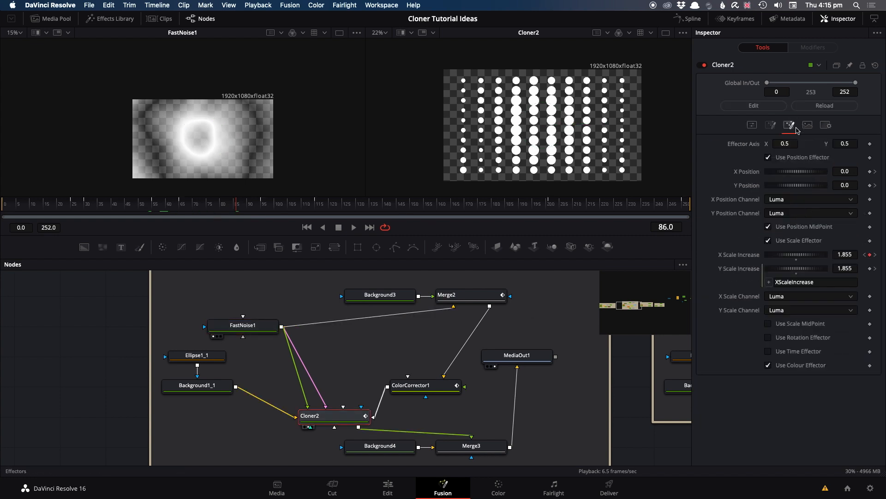
left_click_drag(205, 210, 182, 211)
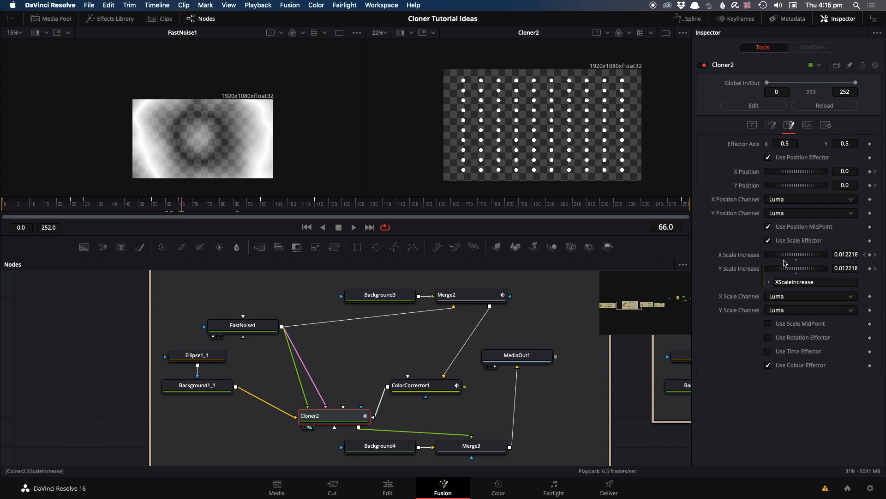
left_click_drag(181, 206, 263, 206)
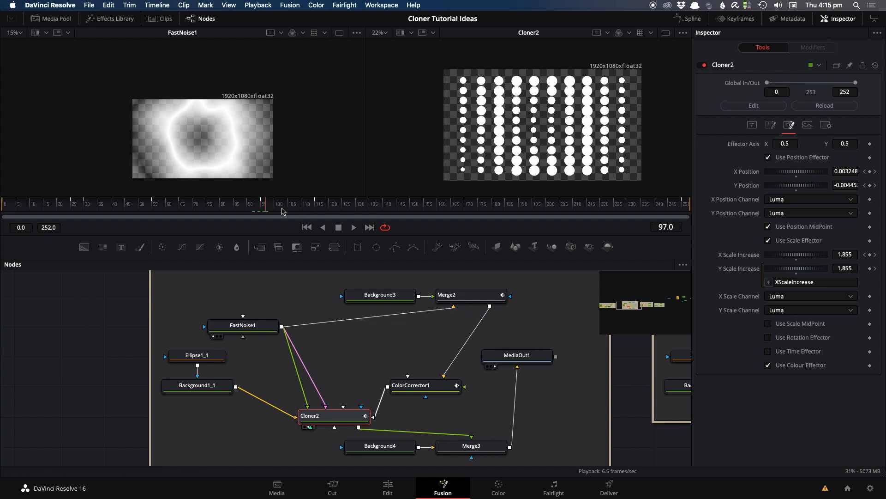
Scrub from frame 97 to 160, inspecting ColorCorrector1 along the way, to examine Cloner2's position effector and colour change.
left_click_drag(264, 206, 388, 217)
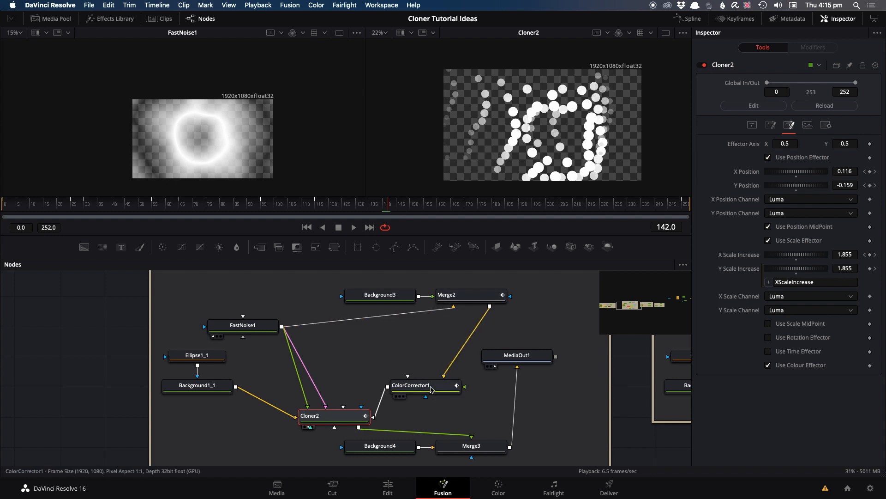
left_click(431, 390)
left_click_drag(394, 213, 438, 215)
left_click(344, 415)
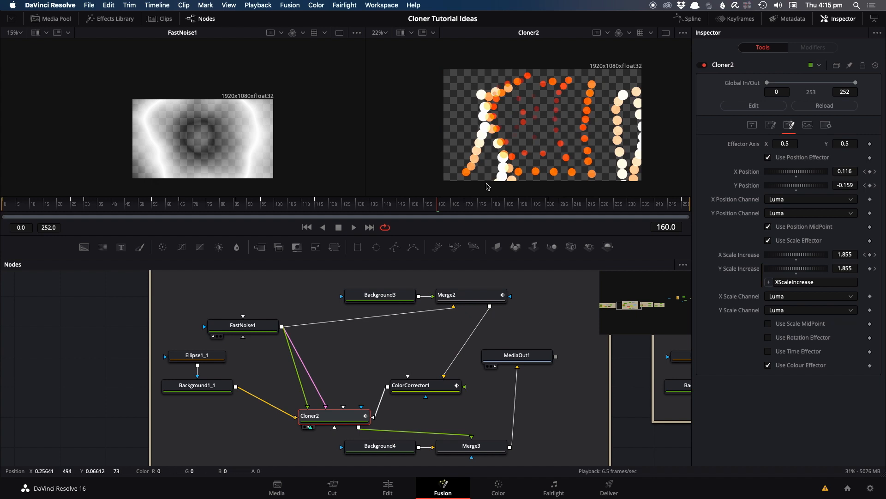
Scrub Cloner2 to frame 226, show its Write On controls and scrub toward the end to examine the grid closing.
left_click_drag(447, 214, 617, 211)
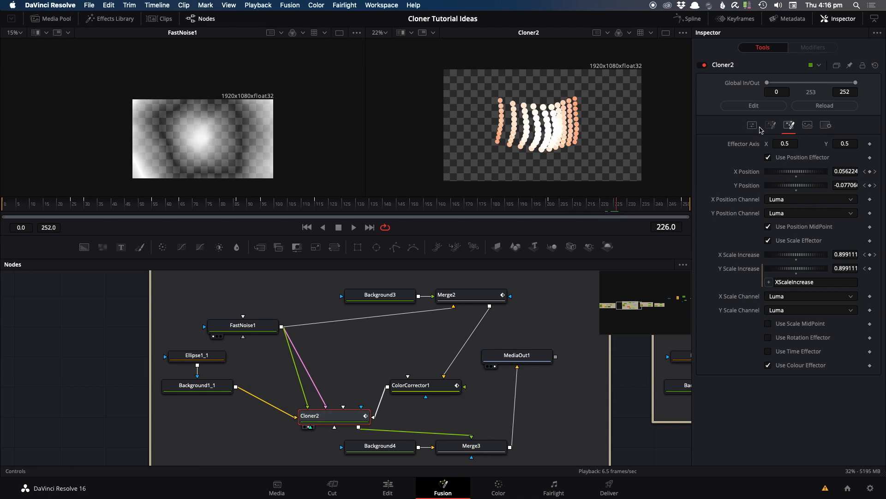
left_click(753, 125)
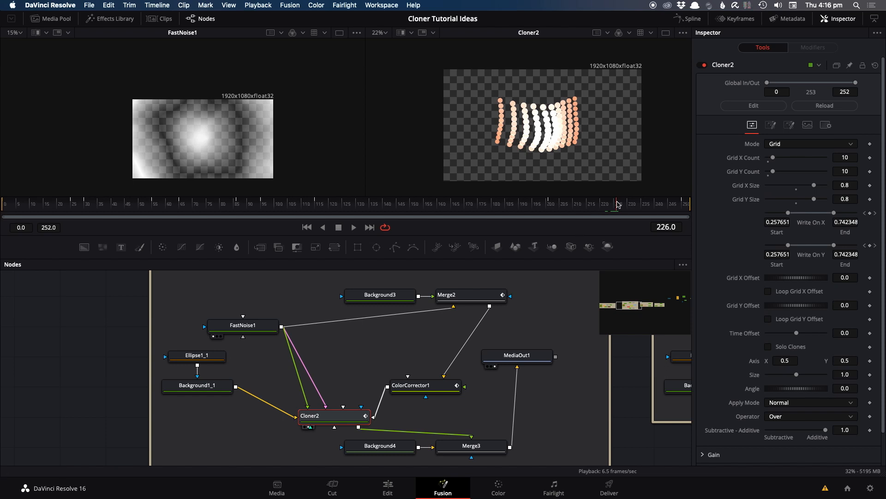
left_click_drag(619, 203, 679, 207)
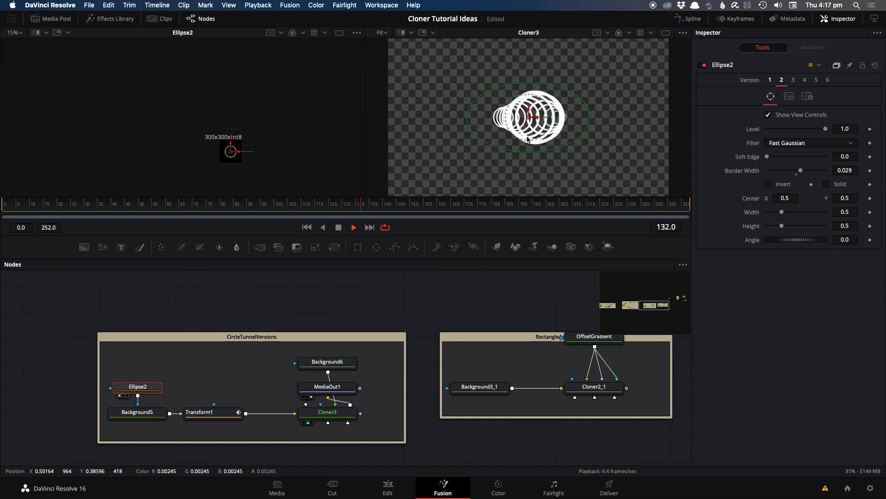
View Transform1 of the CircleTunnelVersions group in the second viewer and examine its animated Size on the ring.
left_click(203, 412)
key("2")
scroll(234, 171, "up", 10)
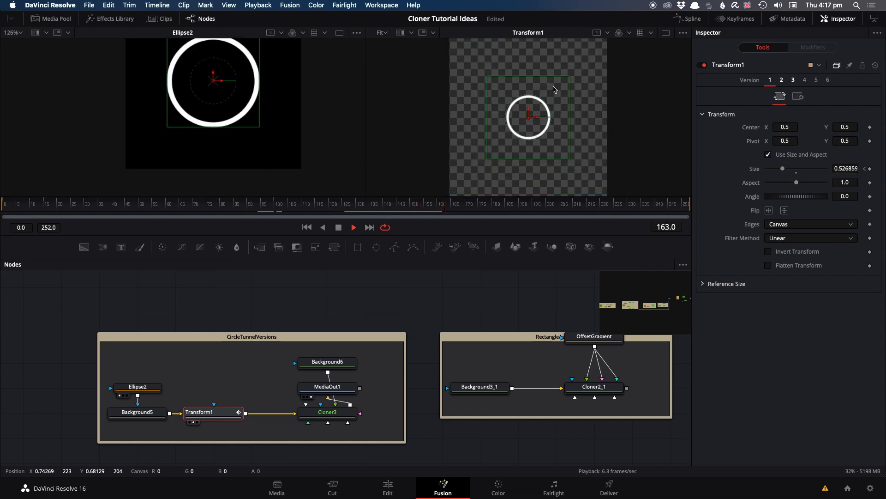
Examine Cloner3's grid, Time Offset and effector settings and view its ring tunnel in the second viewer.
left_click(309, 414)
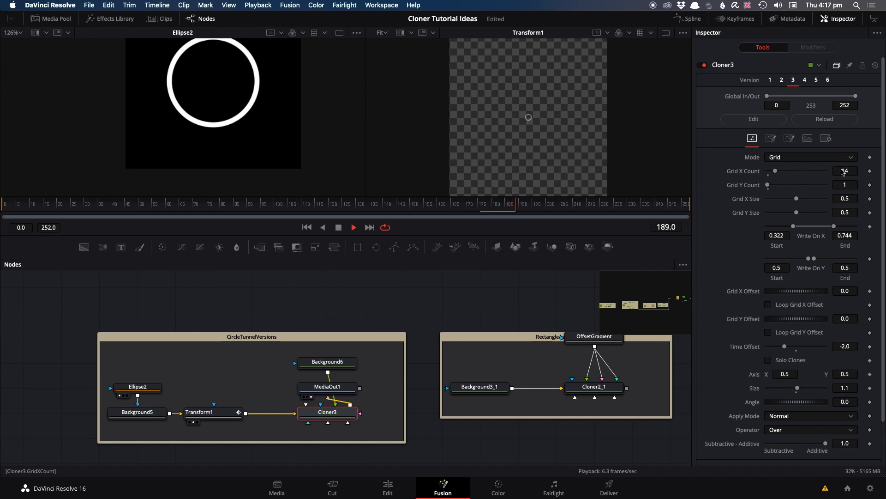
scroll(592, 127, "down", 5)
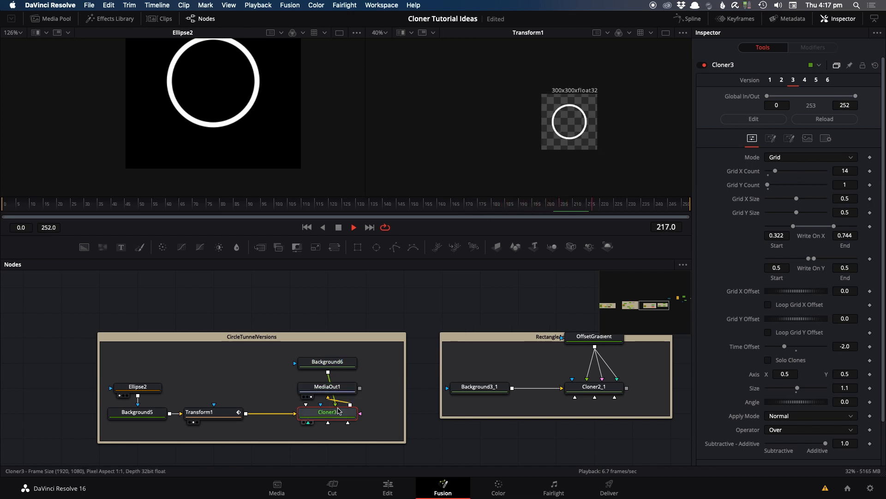
left_click(789, 139)
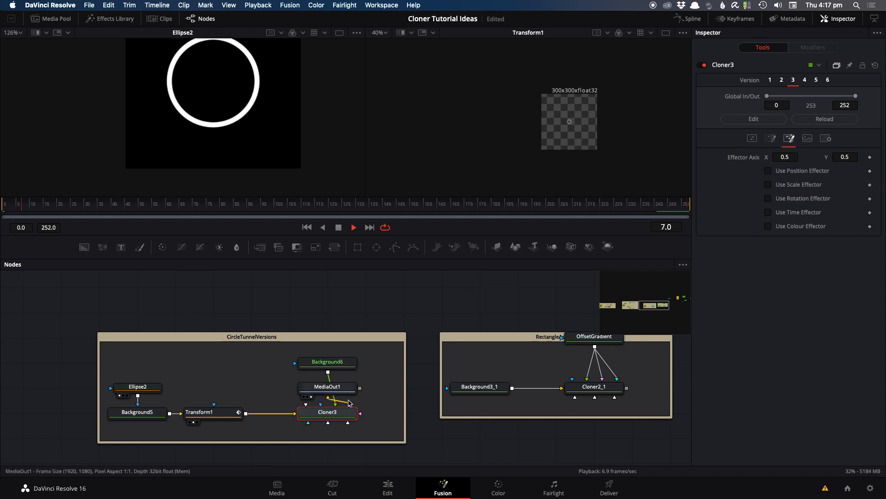
key("2")
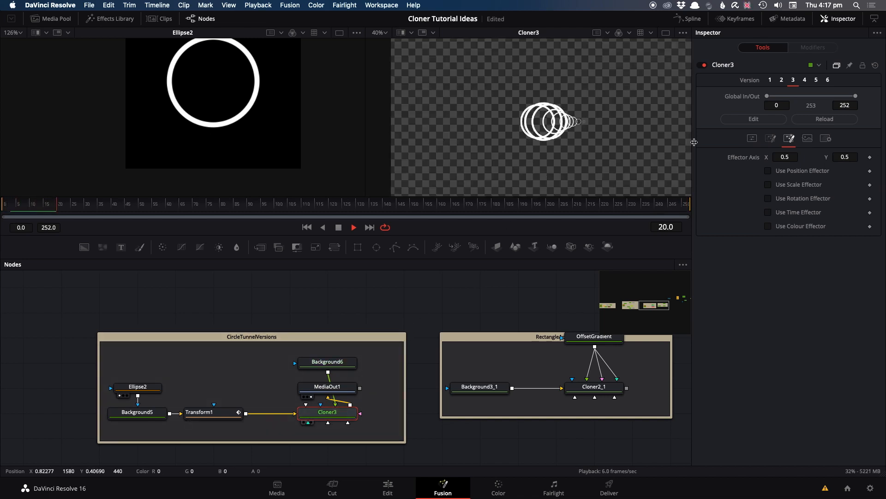
Compare versions 2, 5 and 4 of Cloner3, examining the grid and effector settings and how the rings are arranged.
left_click(753, 140)
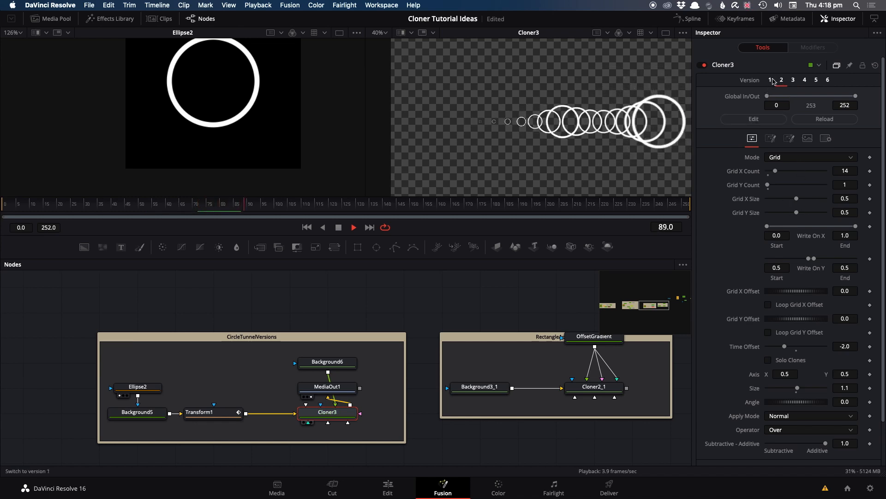
left_click(791, 138)
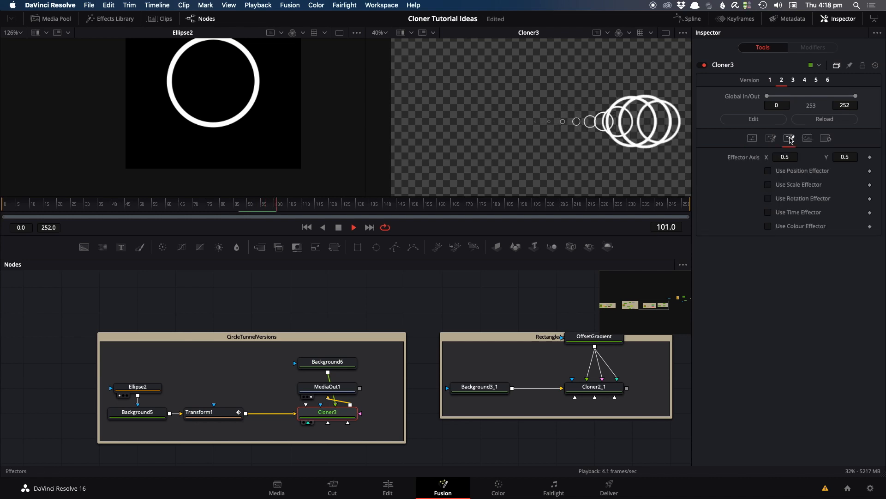
left_click(816, 80)
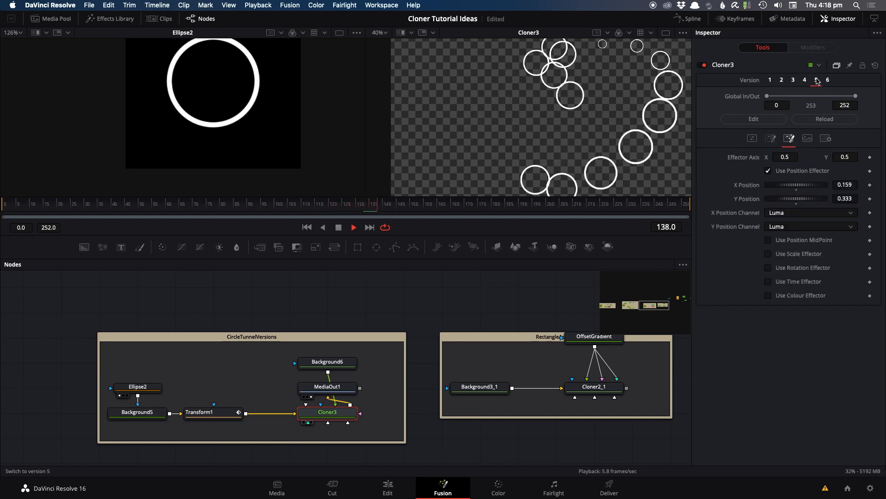
scroll(668, 112, "down", 2)
left_click_drag(668, 112, 624, 111)
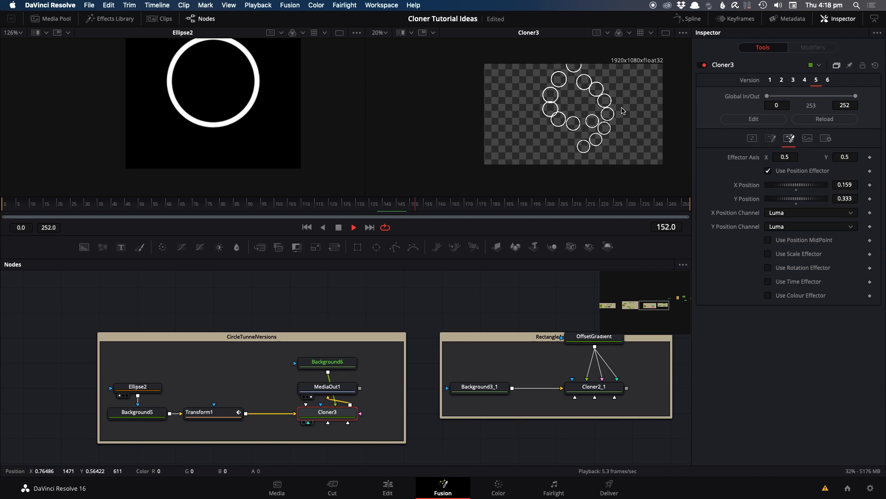
left_click(805, 82)
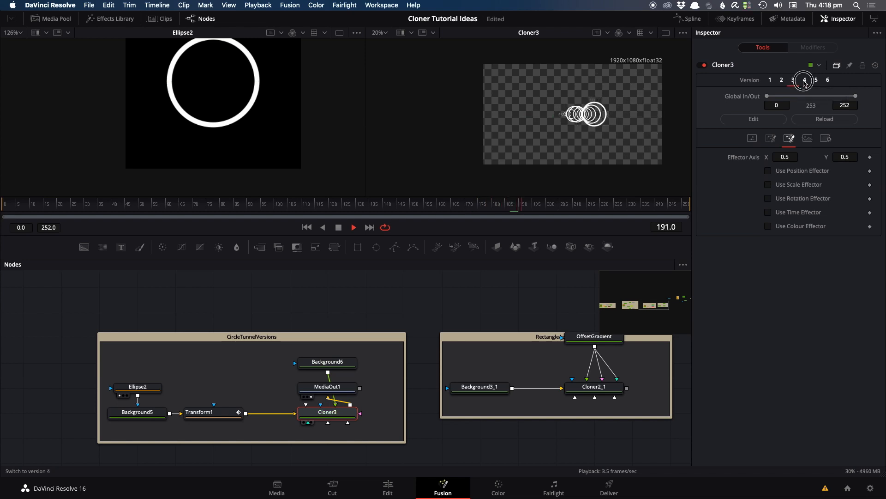
scroll(621, 120, "up", 2)
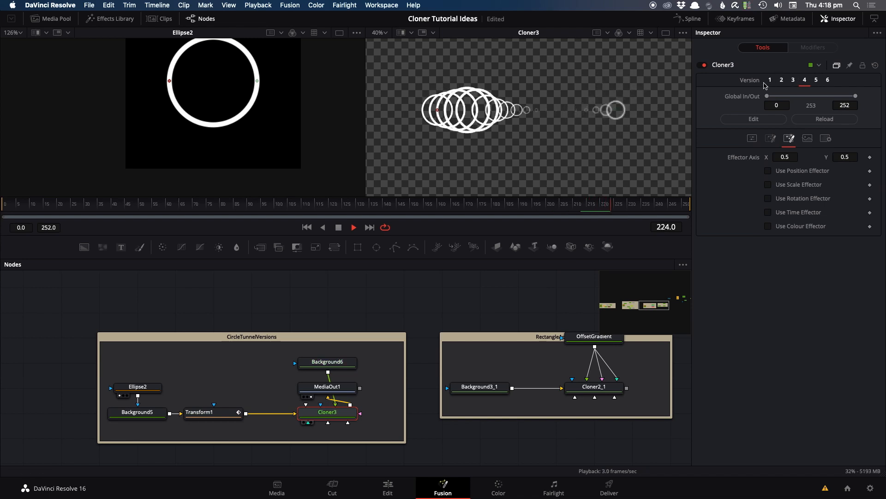
View Transform1 in the first viewer and switch it to version 2.
left_click_drag(203, 412, 248, 82)
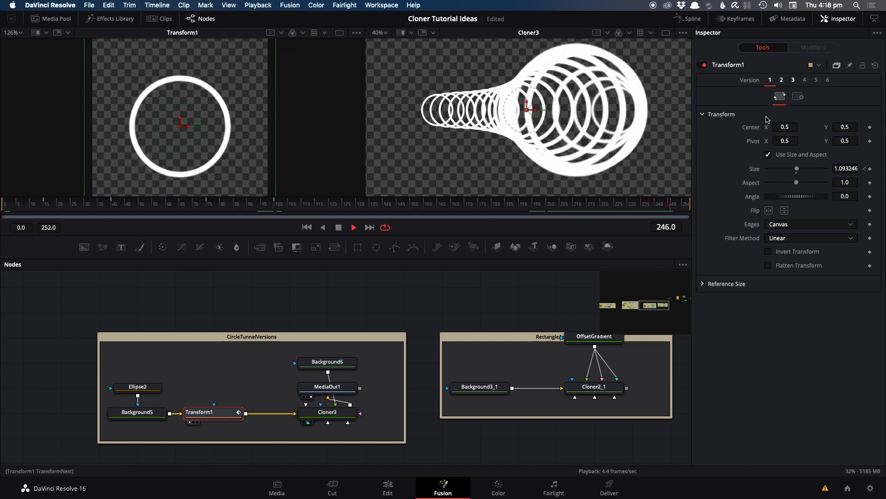
left_click(782, 81)
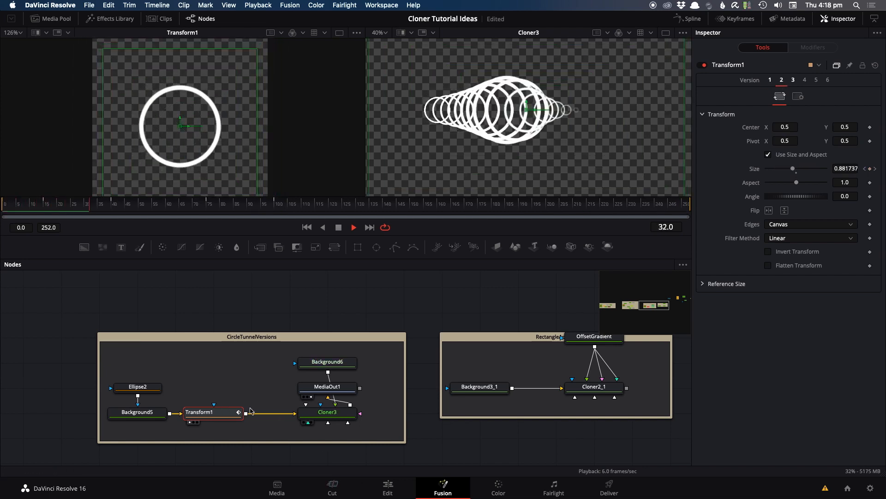
Show Cloner3's grid controls and cycle through versions 2, 1, 3 and 4 to compare the ring tunnels during playback.
left_click(323, 411)
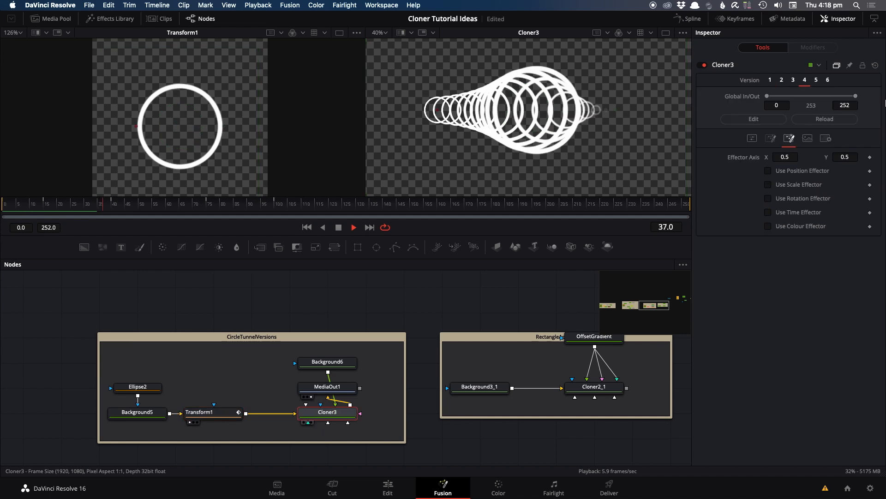
left_click(750, 135)
left_click(782, 80)
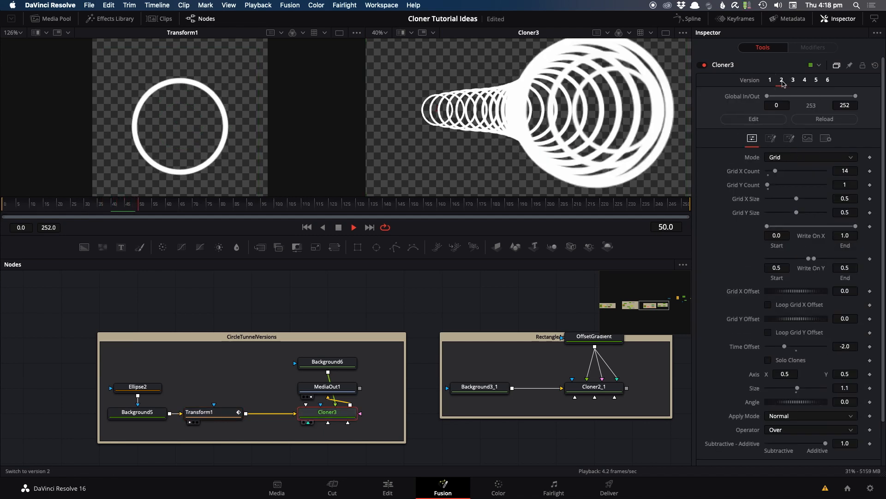
left_click(769, 81)
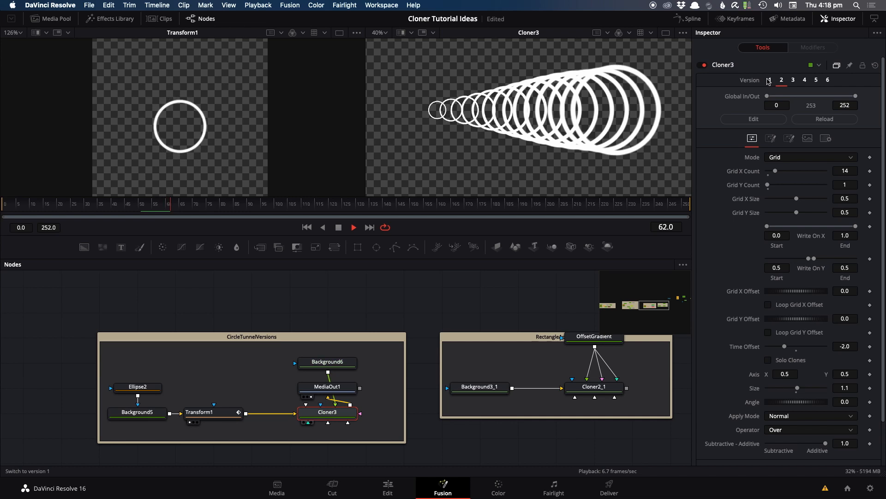
left_click(770, 81)
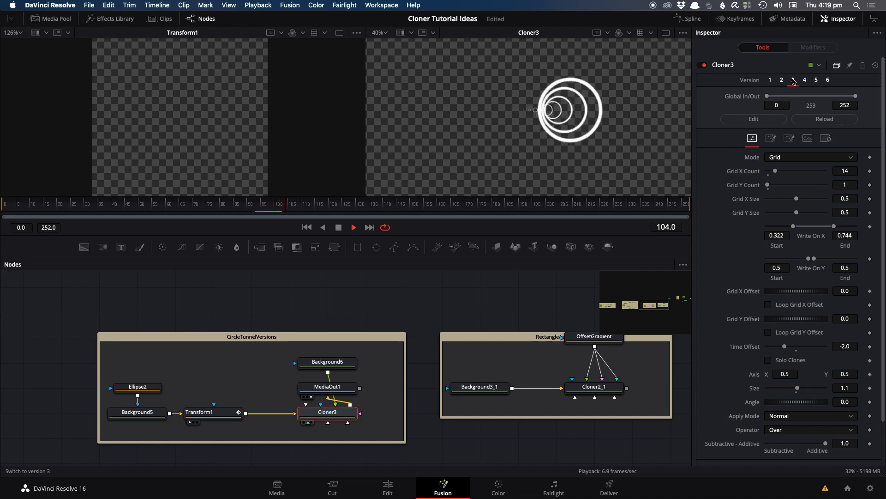
left_click(803, 81)
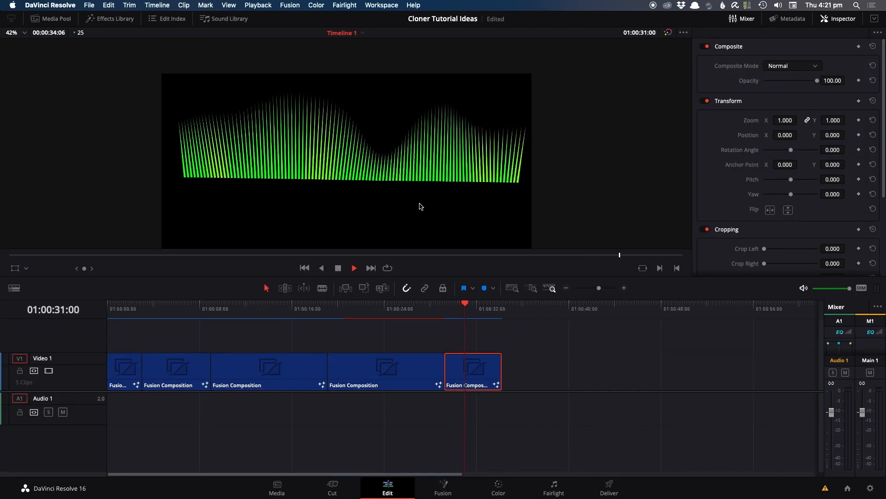
Stop the edit timeline's playback of the last Fusion composition, the green audio-style line graphic.
key("space")
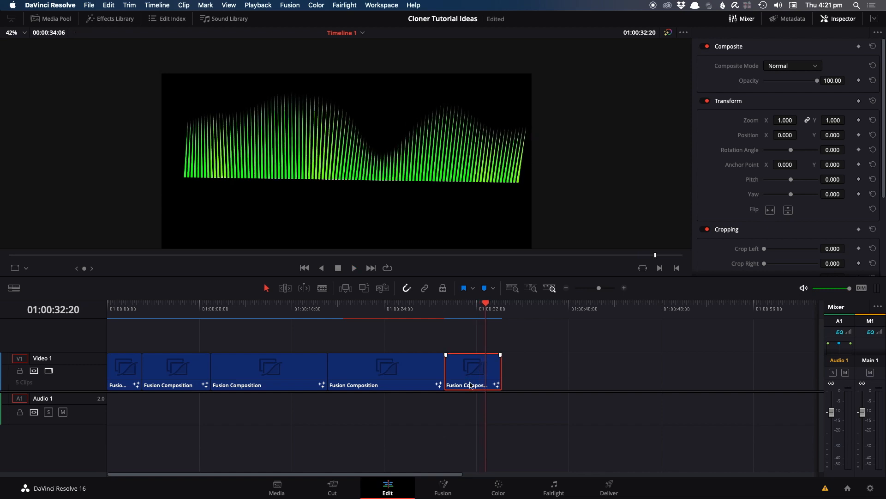
Open the green line composition in Fusion, view Background2 and Cloner1 in turn, and show Cloner1's linear cloning controls.
left_click(443, 488)
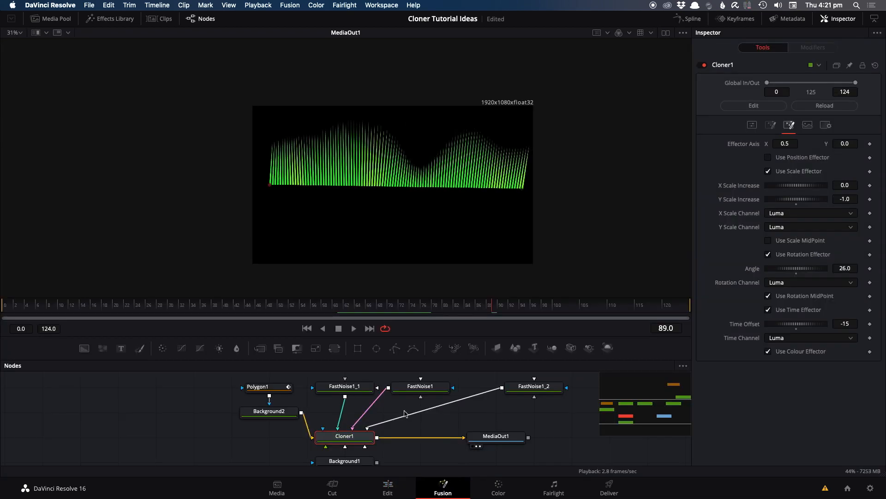
left_click_drag(283, 410, 411, 201)
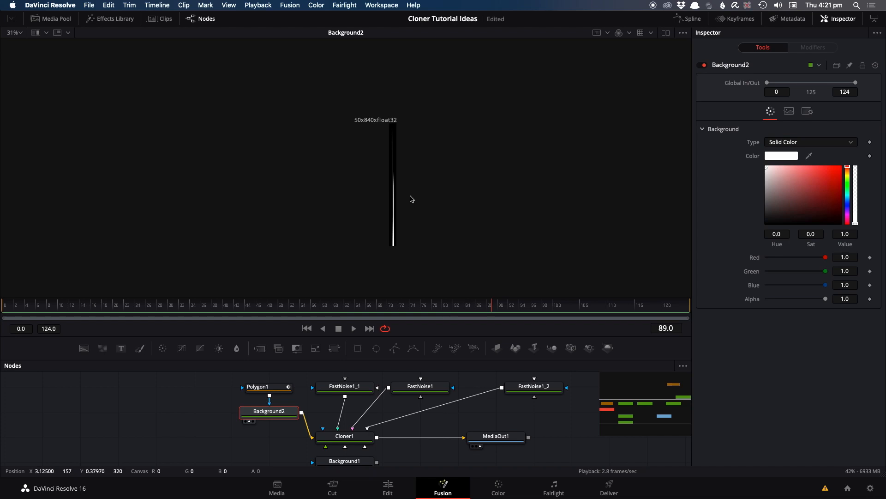
left_click(330, 435)
key("1")
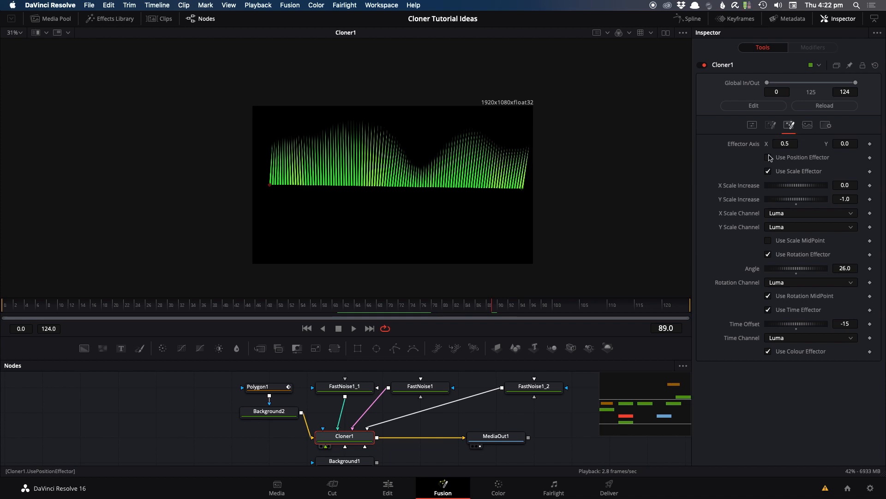
left_click(752, 125)
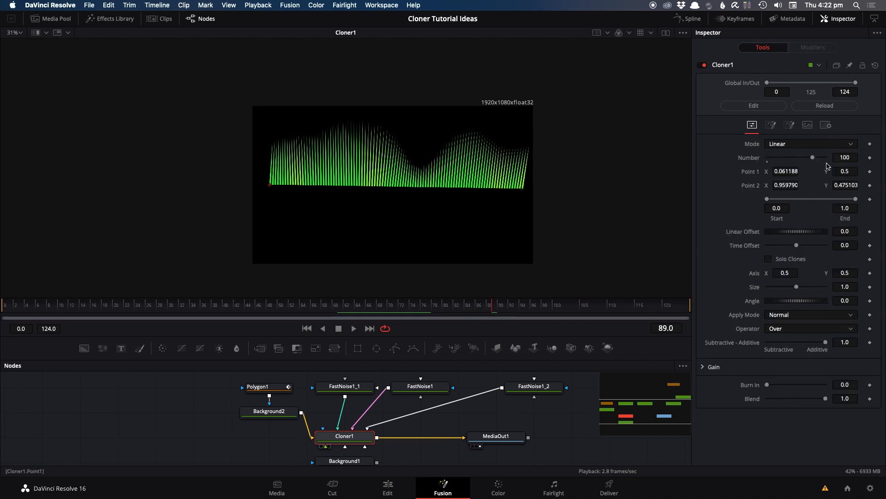
View and play FastNoise1, examine Cloner1's scale, rotation and time effector settings, and return the viewer to Cloner1.
left_click(425, 387)
scroll(425, 395, "up", 1)
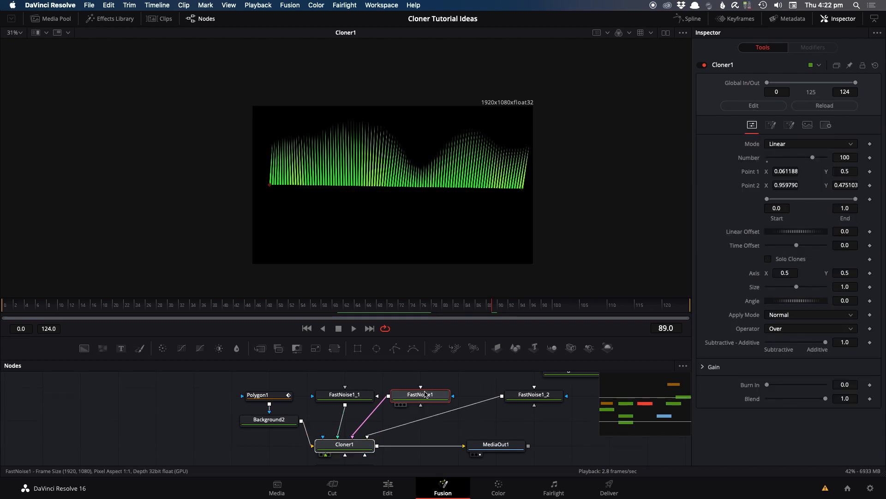
left_click(425, 394)
key("1")
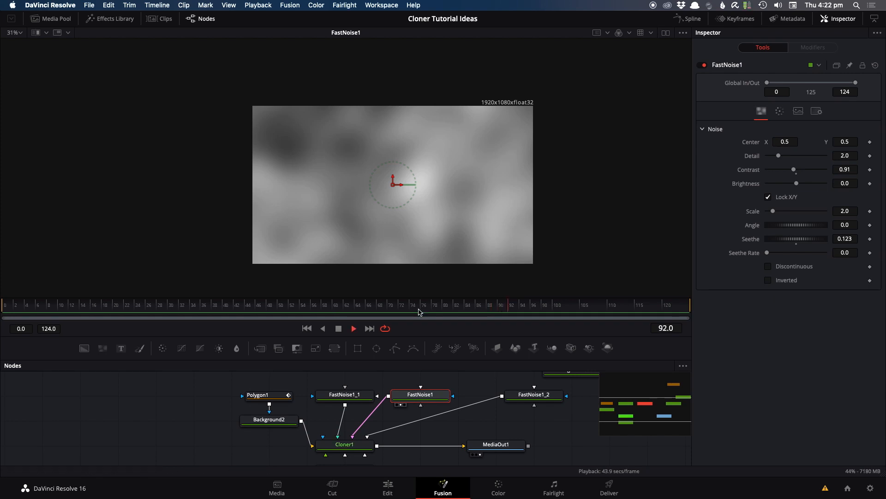
left_click(345, 444)
scroll(344, 450, "down", 1)
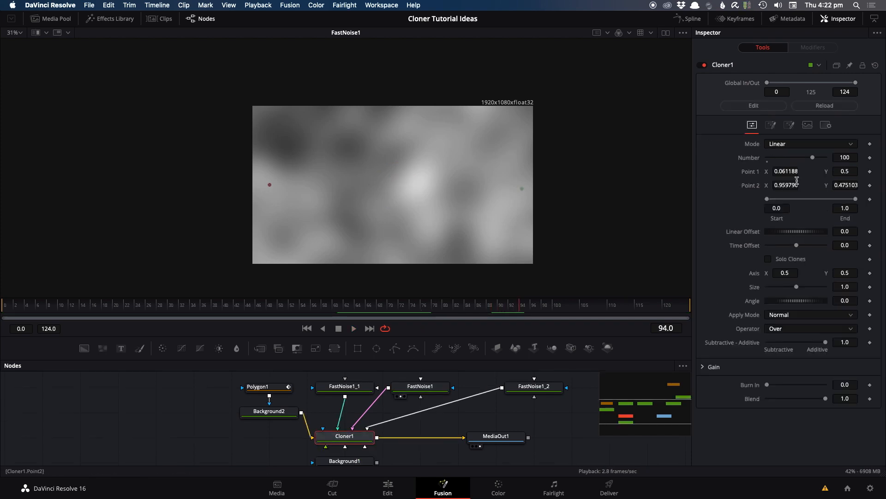
left_click(789, 124)
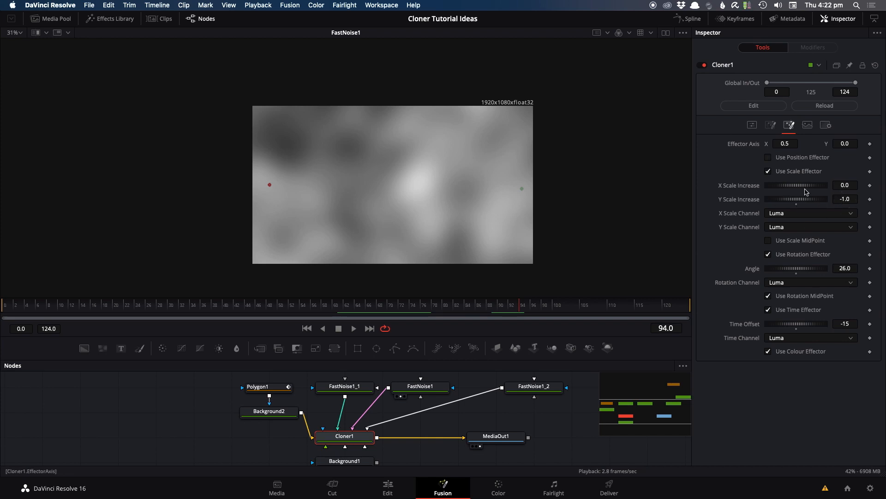
left_click(323, 446)
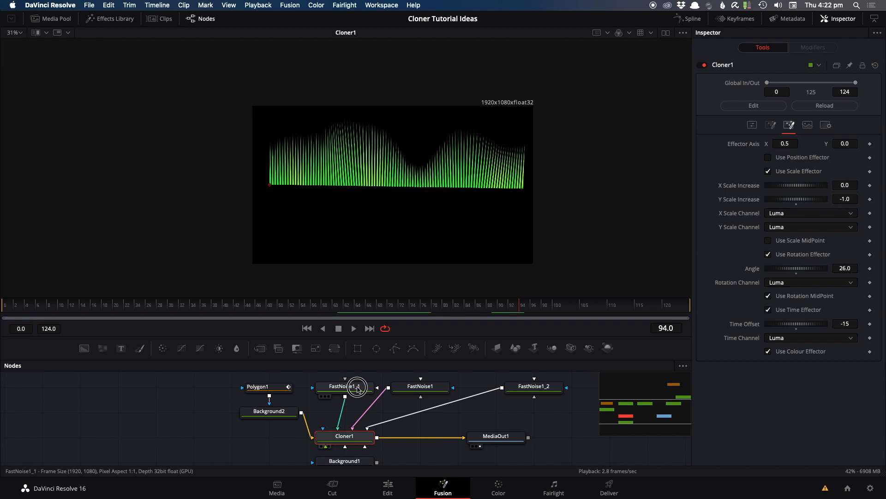
Play FastNoise1_1 in the viewer, and play Cloner1's output to see how the noise drives the green lines.
left_click_drag(344, 387, 448, 277)
key("space")
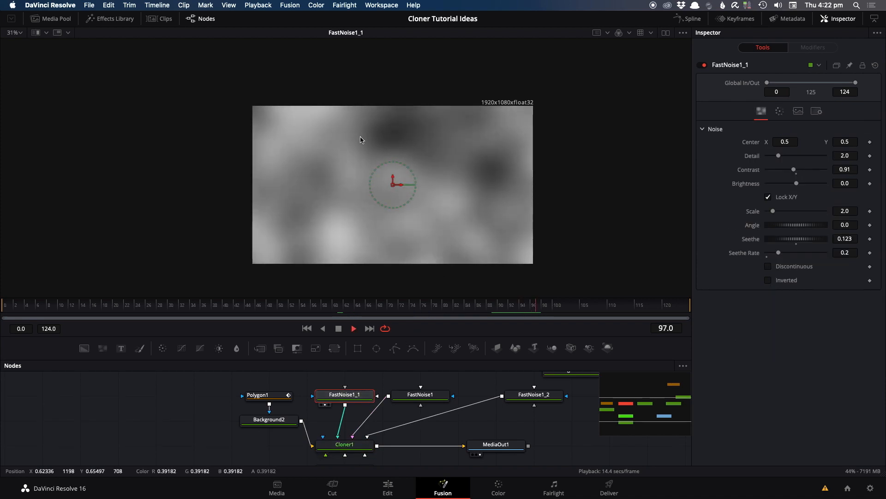
key("space")
left_click_drag(347, 450, 401, 153)
key("space")
scroll(402, 153, "up", 5)
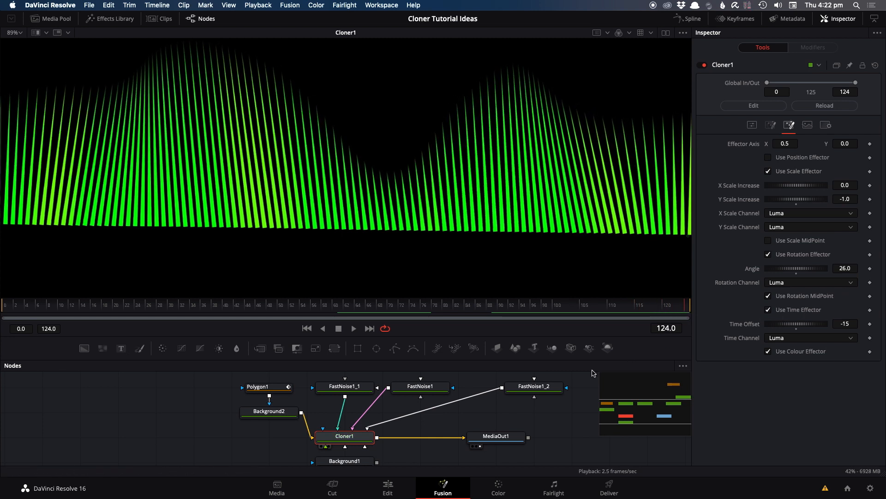
View FastNoise1_2's colour noise and return to Cloner1's output to examine the colour effector's influence on the lines.
left_click(534, 386)
key("1")
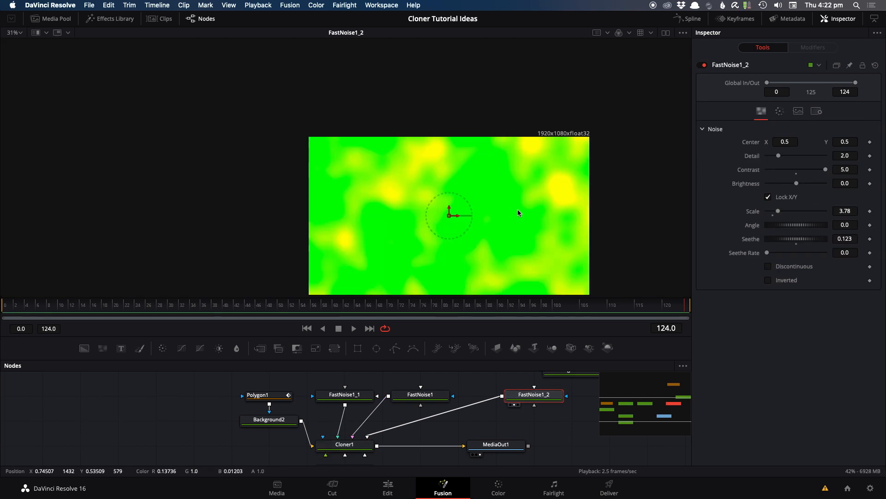
left_click_drag(523, 206, 425, 162)
key("space")
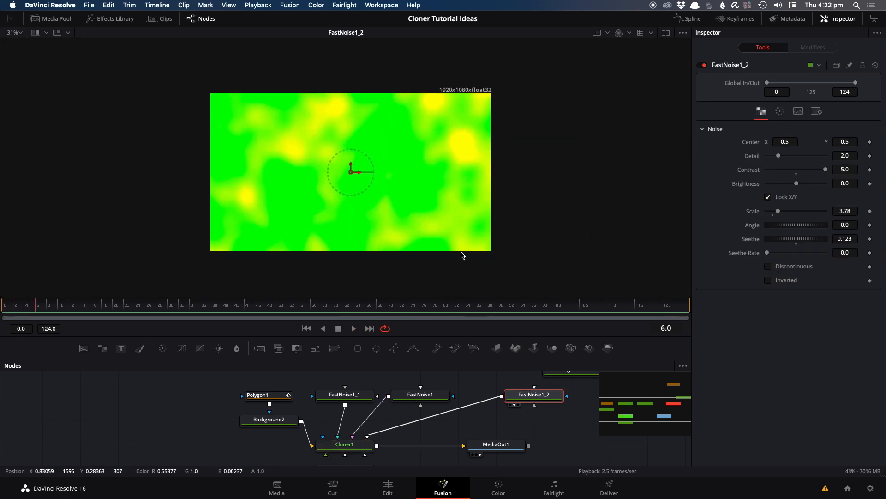
left_click(345, 444)
key("1")
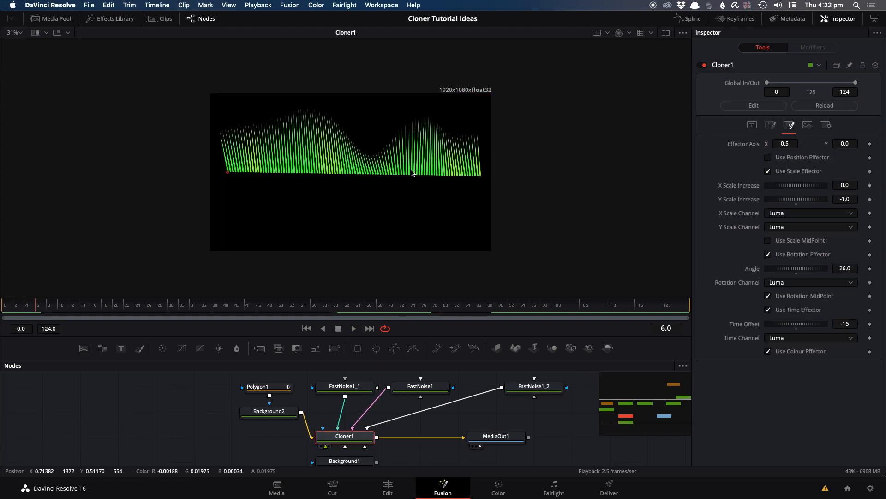
left_click_drag(412, 173, 412, 200)
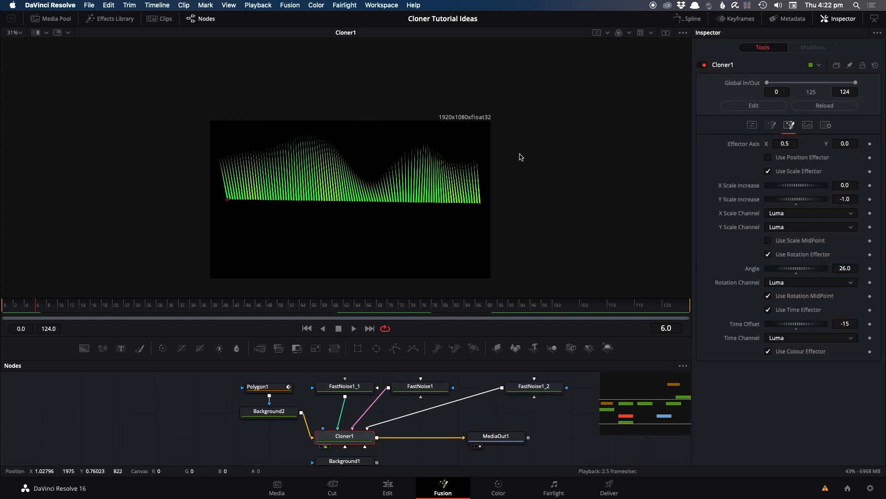
scroll(333, 187, "up", 3)
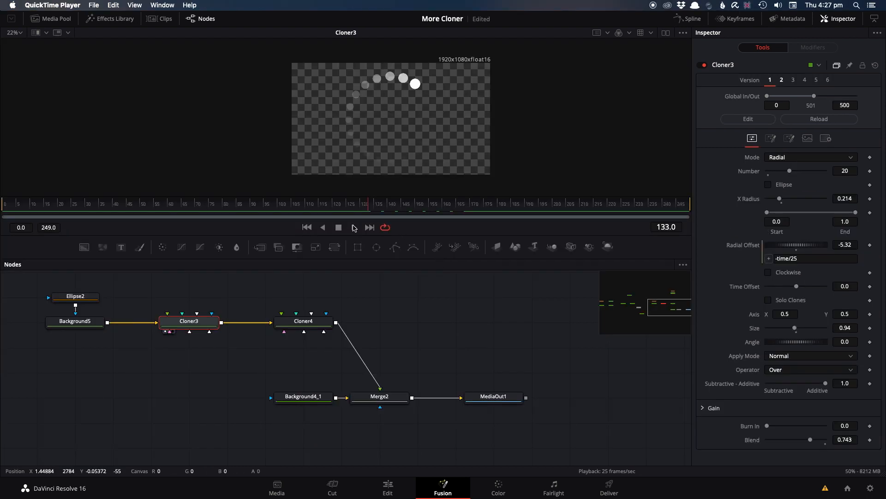
Play Cloner3's radial dots, scrub back to frame 122, and compare its version 2 with version 1.
left_click(350, 228)
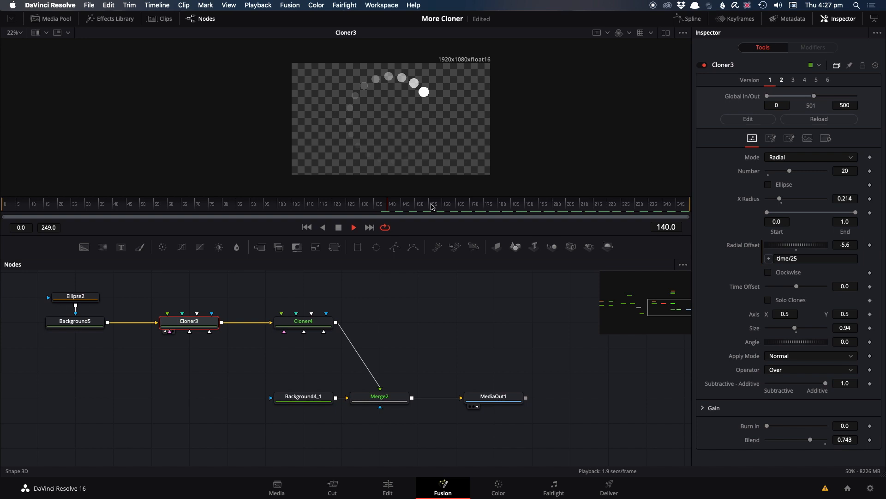
left_click_drag(400, 204, 343, 204)
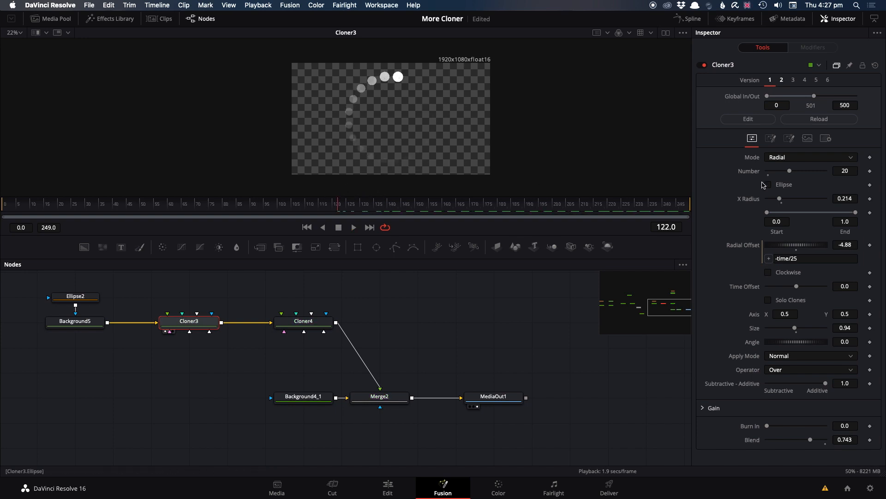
left_click(782, 80)
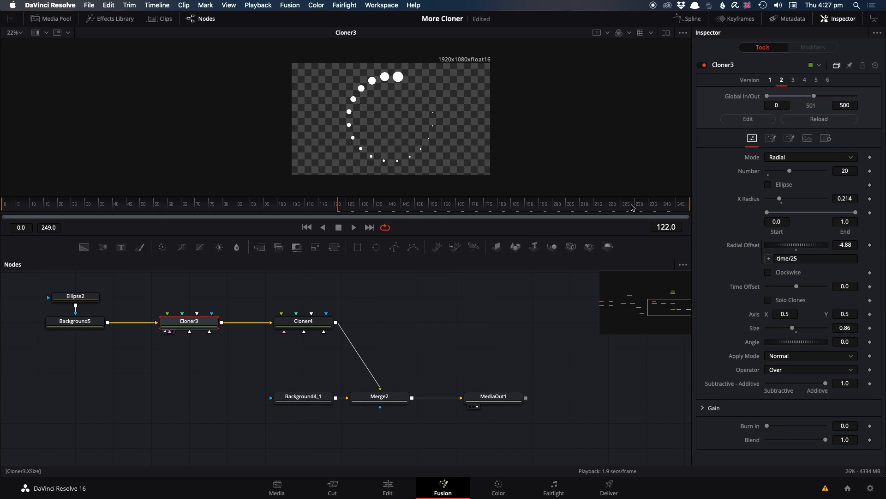
key("super+s")
left_click(772, 81)
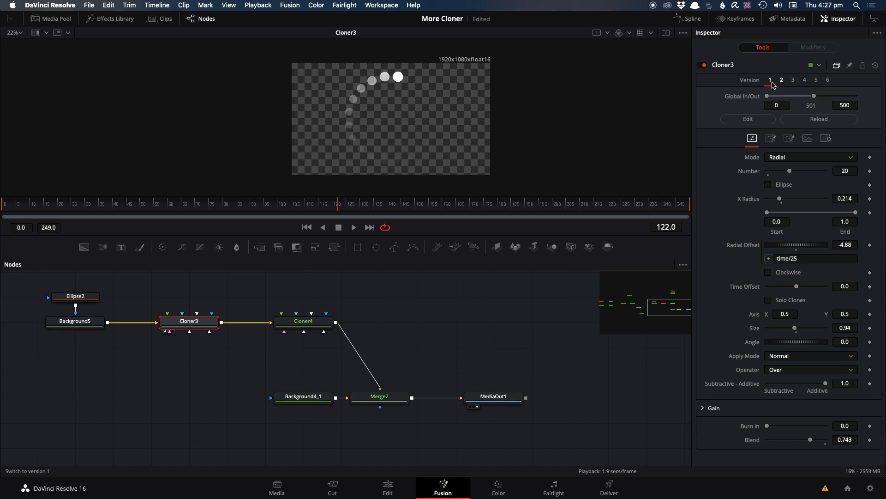
View Cloner4 and play its output to examine the linear clones with a time offset of 5.0.
left_click(305, 322)
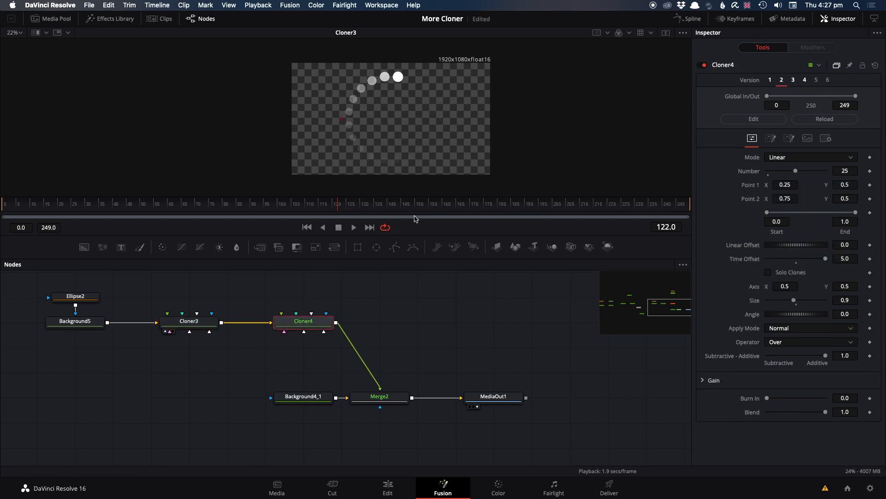
key("1")
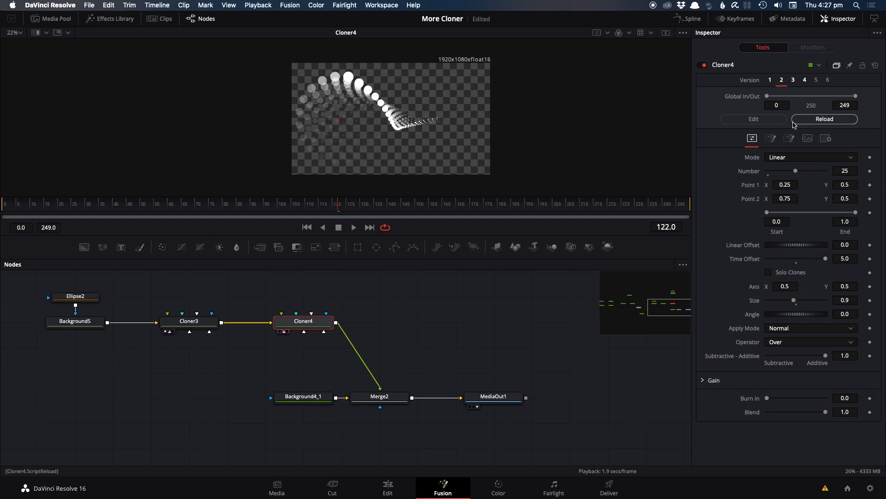
left_click(286, 206)
left_click_drag(286, 206, 385, 220)
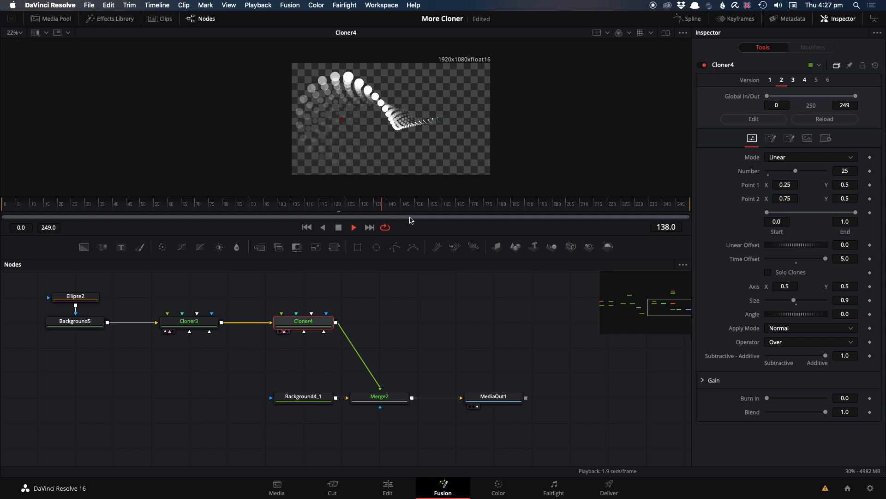
key("space")
Cycle Cloner4 through versions 1 to 4 during playback to compare the linear and Bezier arrangements.
left_click(773, 82)
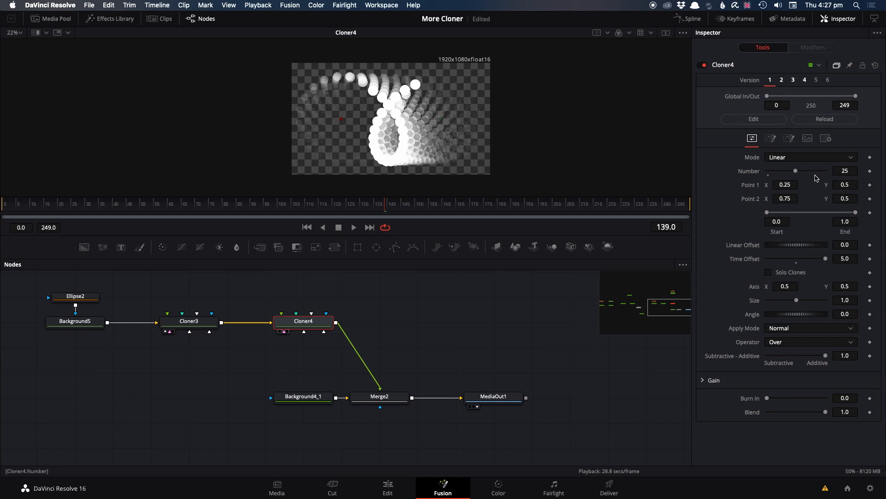
key("space")
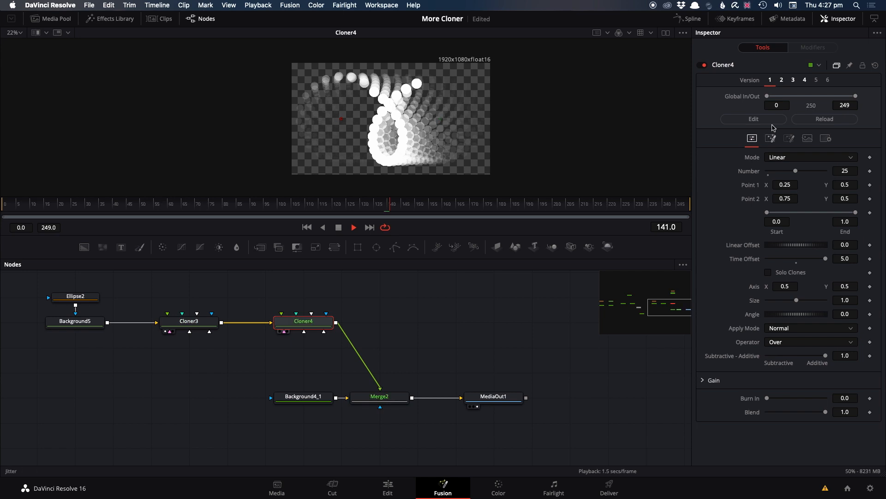
left_click(785, 81)
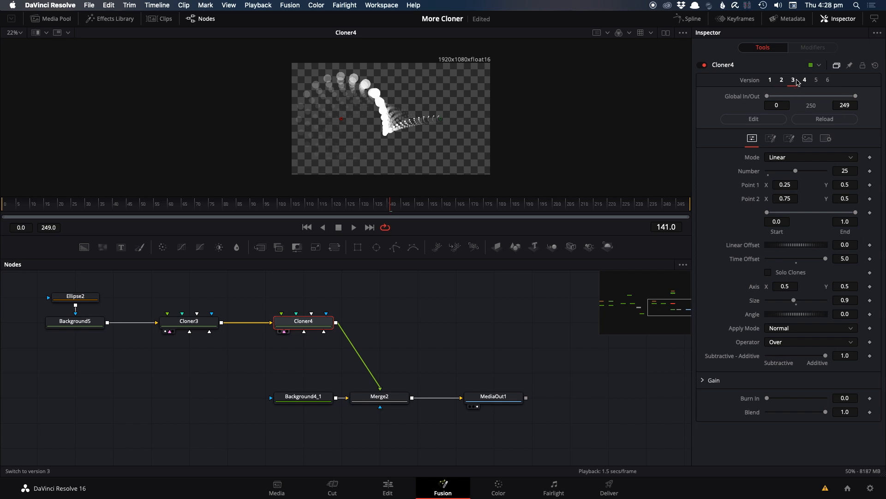
left_click(805, 81)
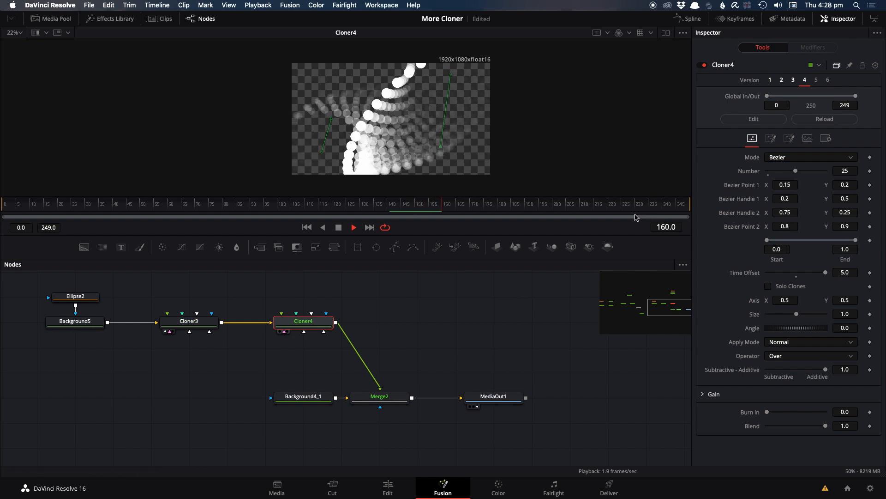
Switch Cloner3 to version 2, enlarge the viewer area, and show Cloner3 and Cloner4 in side-by-side viewers.
left_click(201, 317)
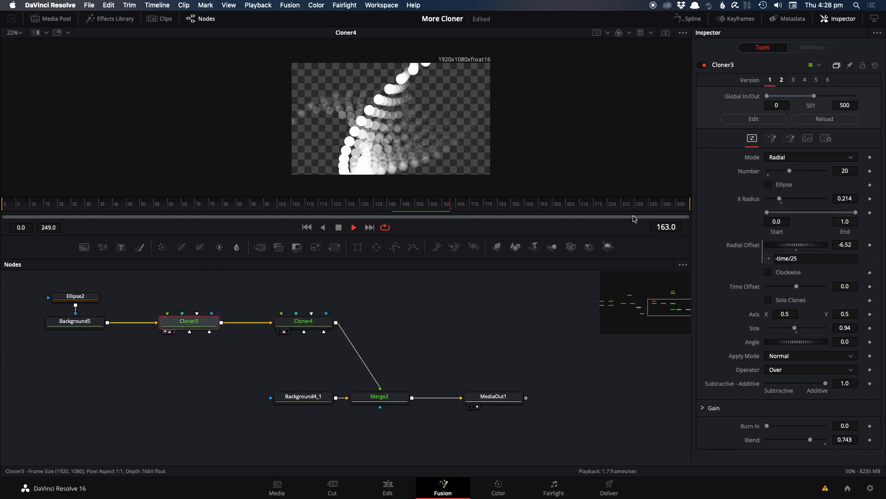
left_click(782, 81)
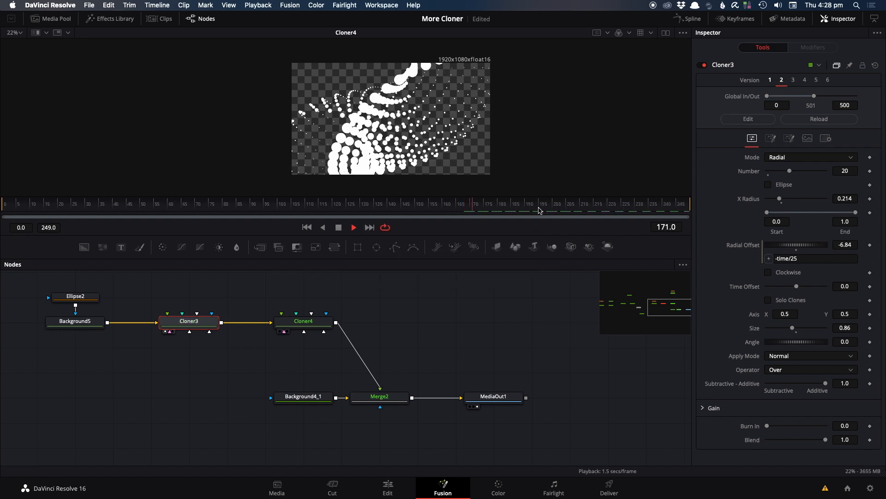
scroll(370, 111, "up", 4)
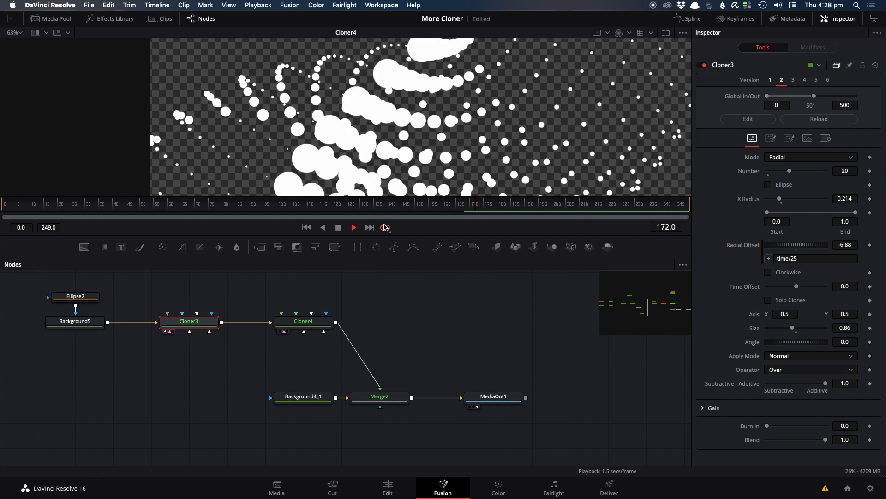
left_click_drag(405, 236, 405, 372)
scroll(462, 264, "down", 3)
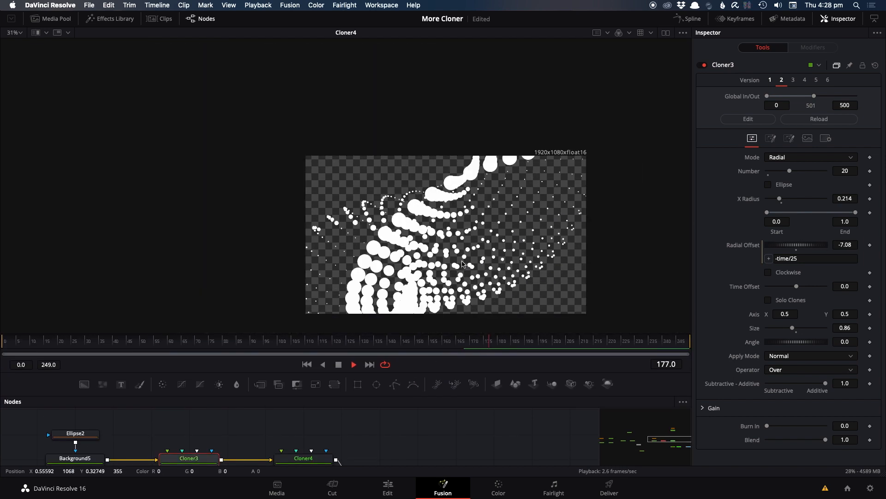
left_click_drag(462, 263, 435, 202)
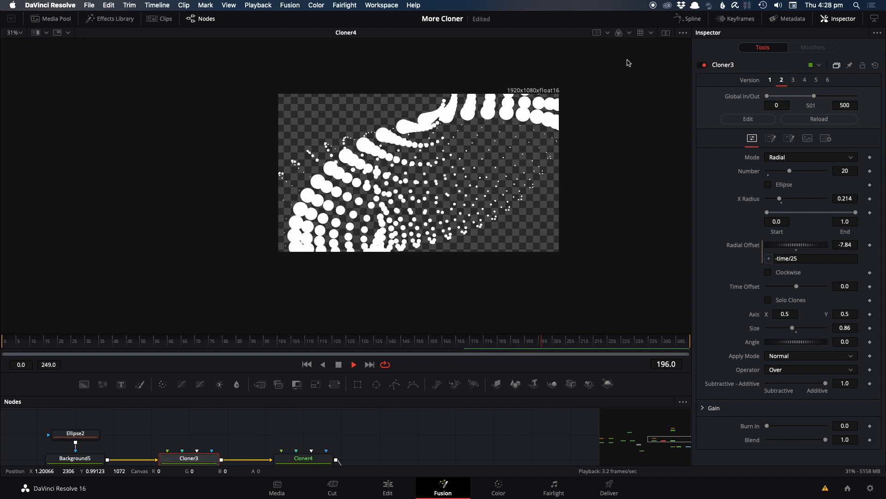
left_click(665, 33)
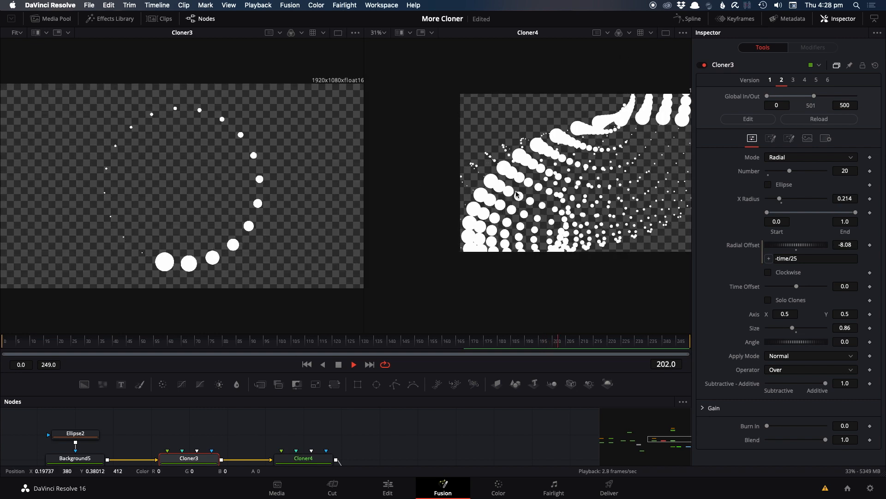
scroll(517, 194, "down", 3)
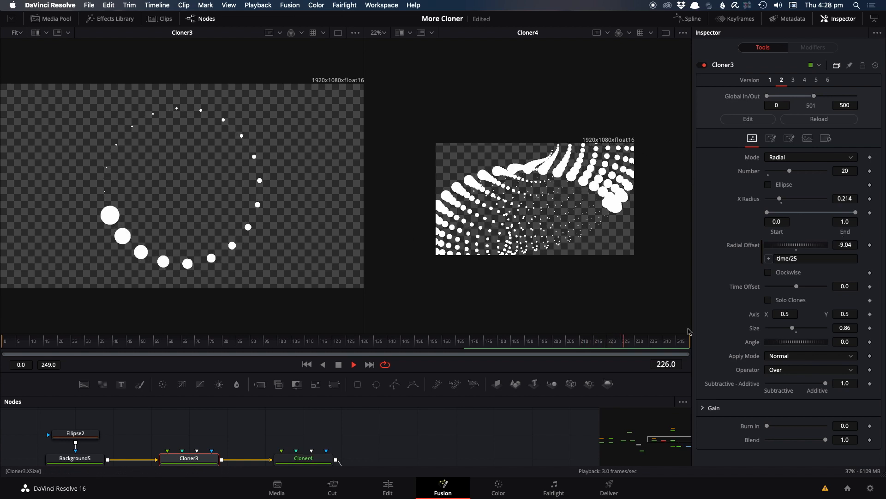
Switch Cloner4 to version 3 and Cloner3 to version 1 while the side-by-side viewers play.
left_click(323, 458)
scroll(323, 458, "down", 1)
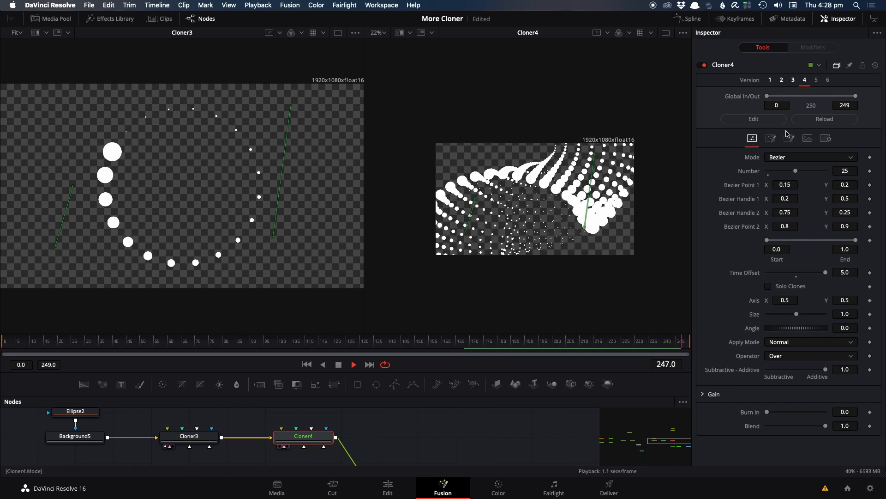
left_click(791, 80)
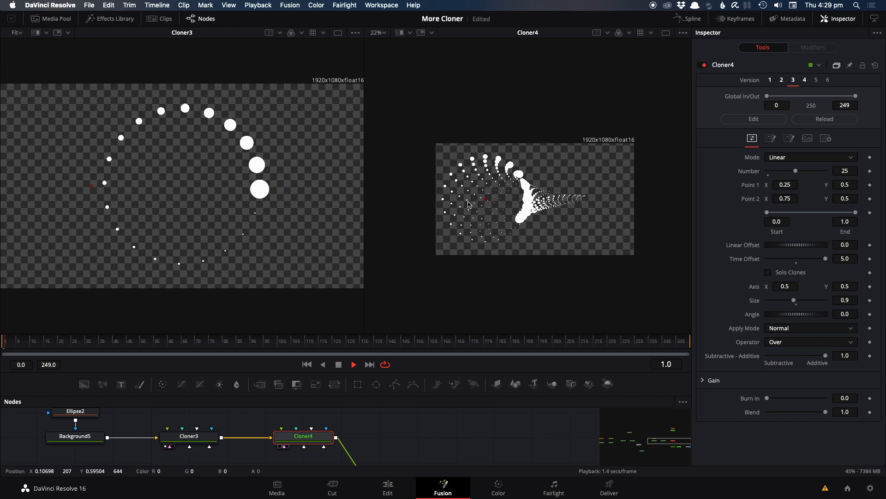
scroll(472, 200, "up", 1)
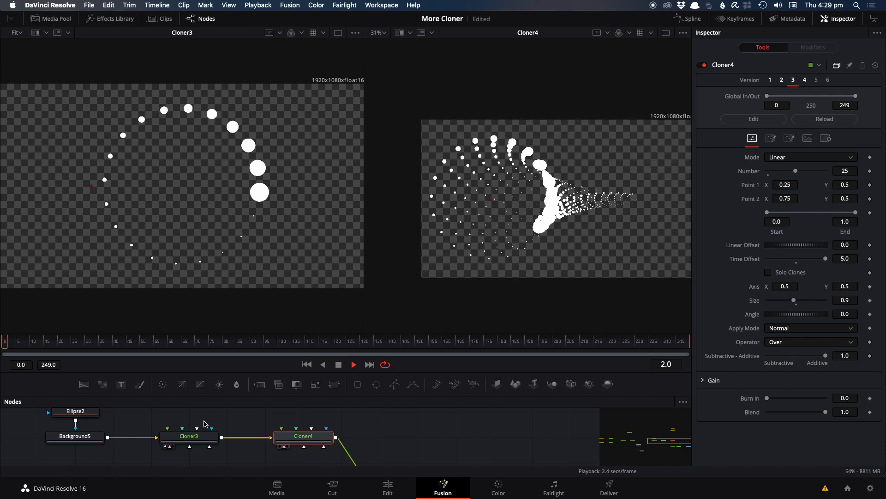
left_click(186, 436)
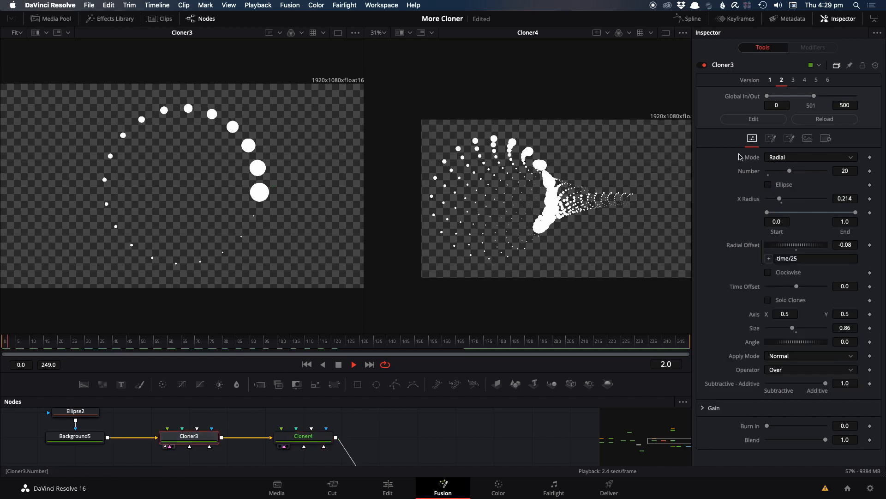
left_click(771, 81)
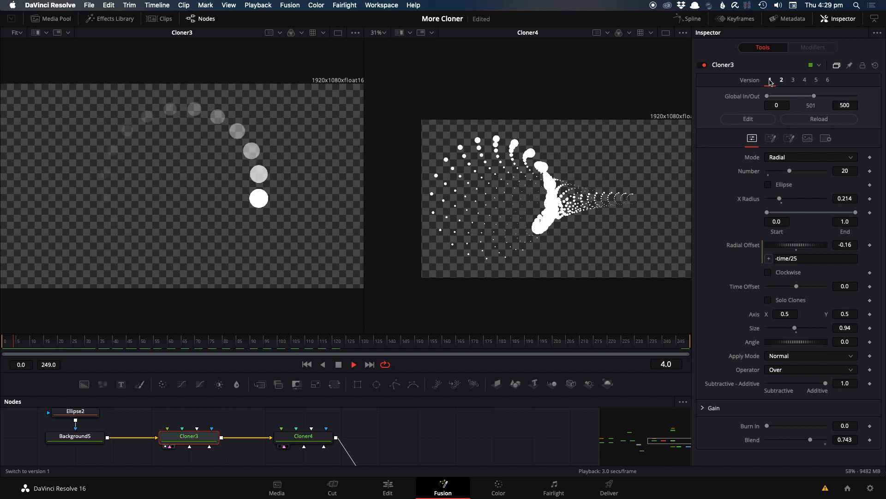